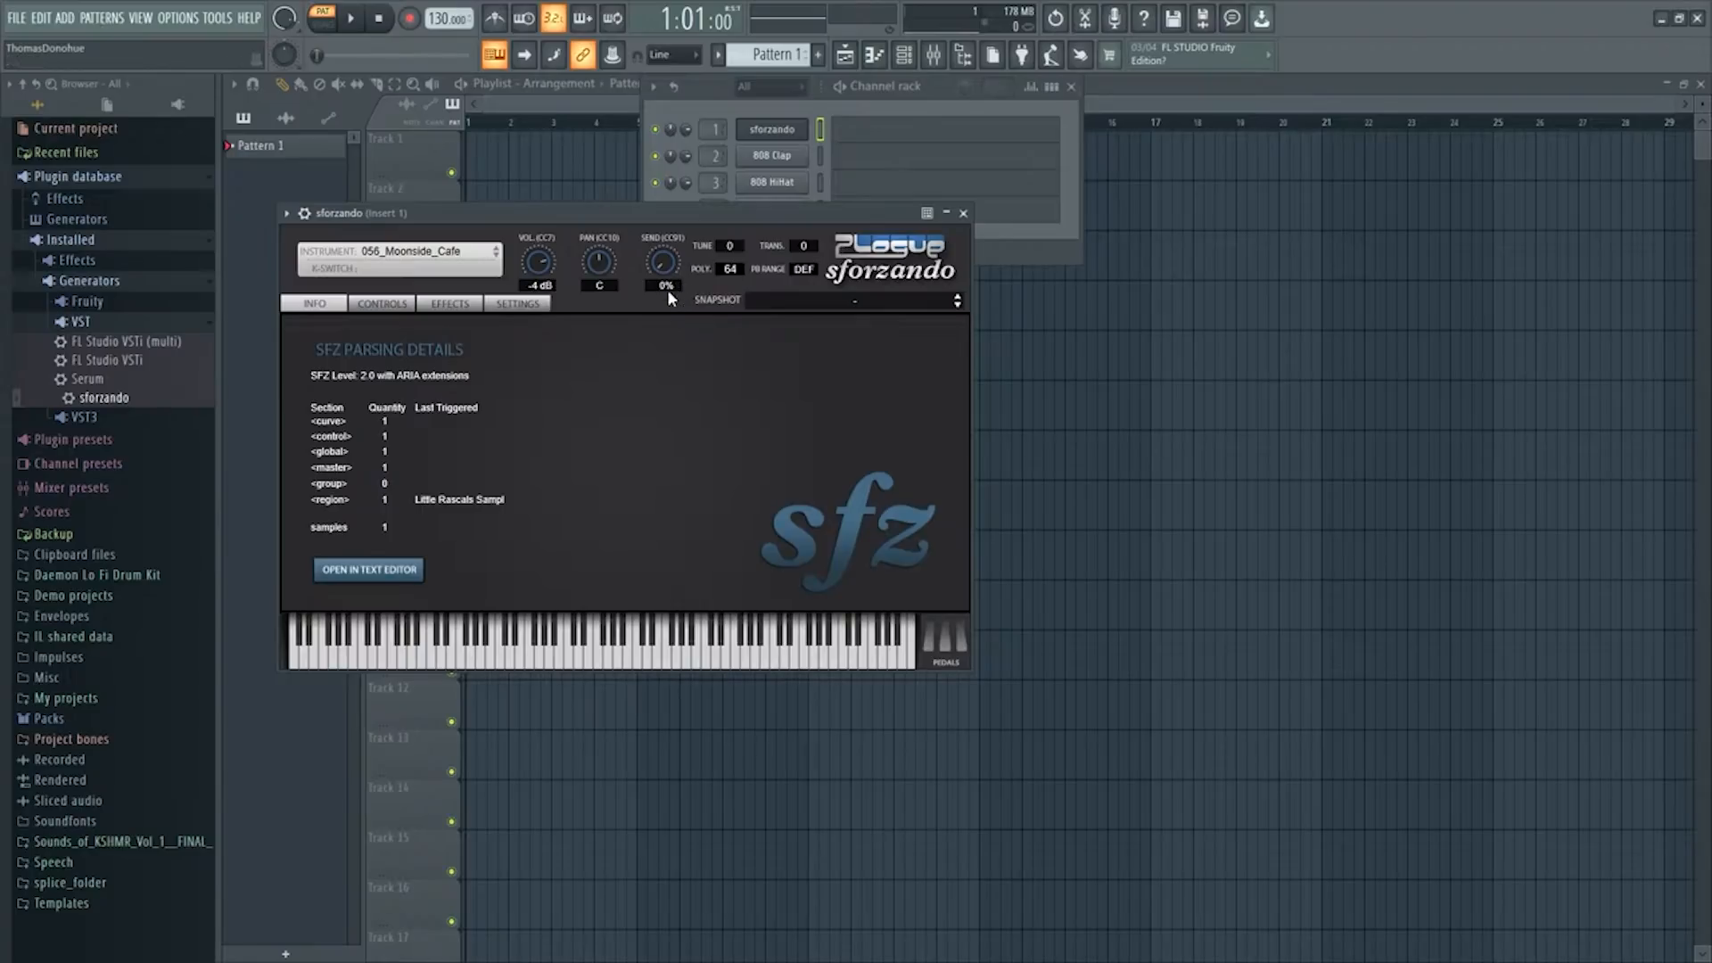
Close the sforzando instrument and load the Close Grand keyboard from the instrument packs onto the second channel
click(963, 213)
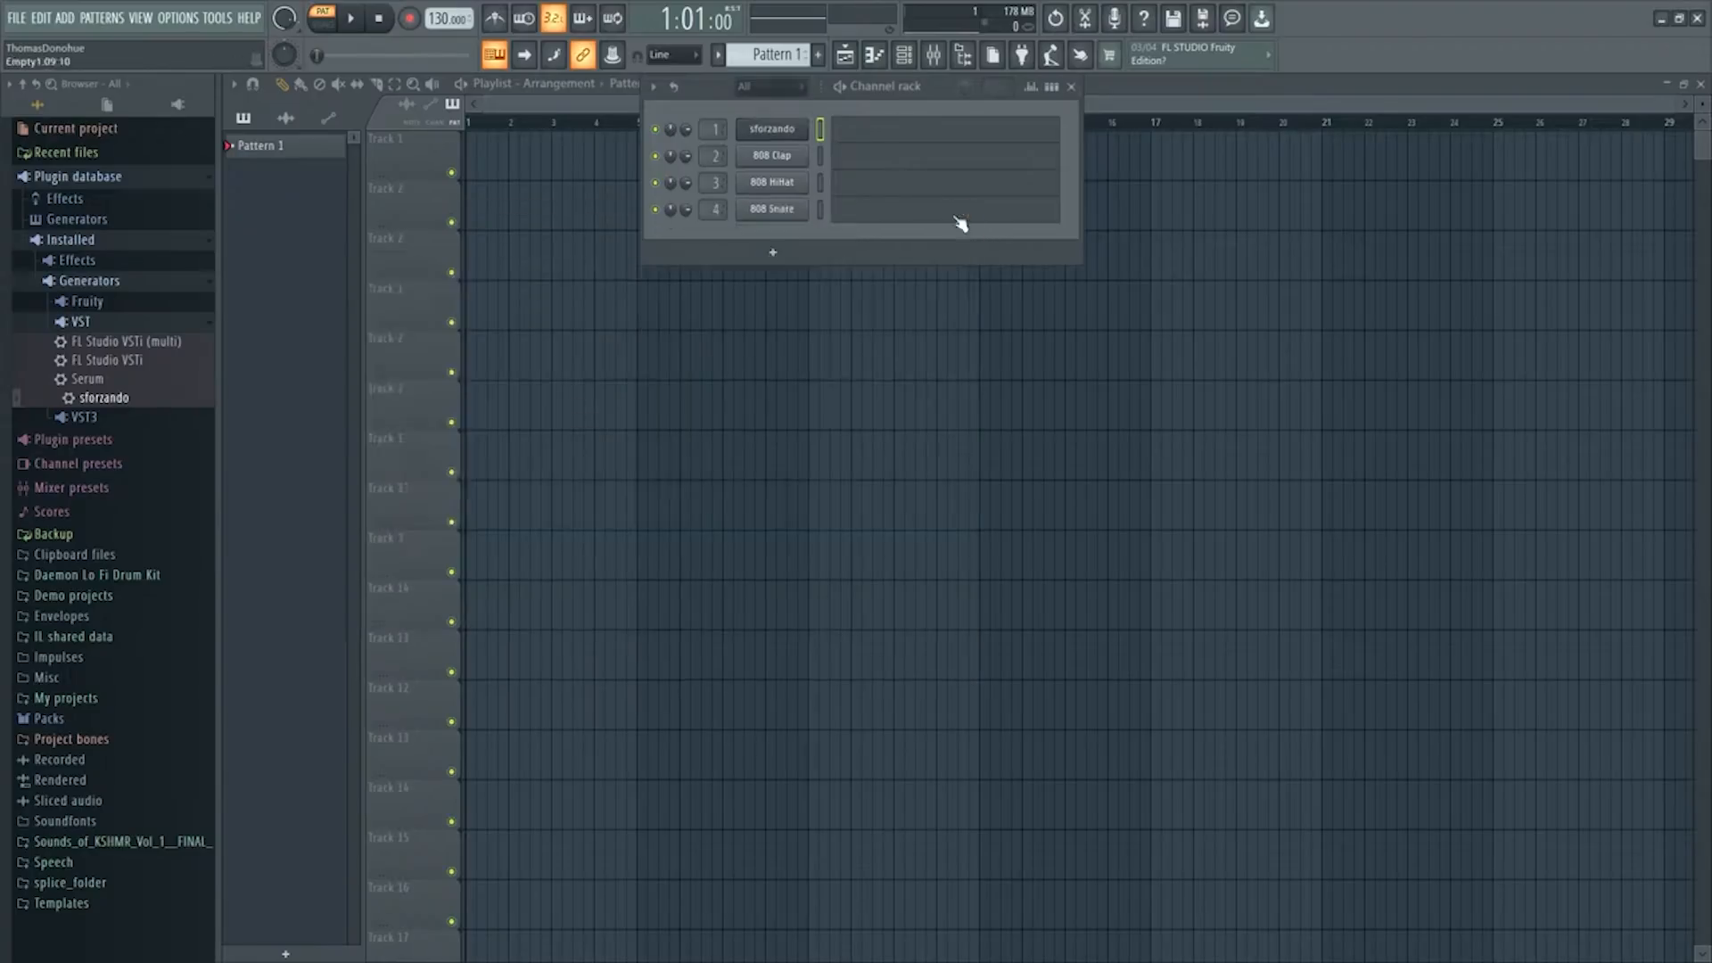
click(78, 719)
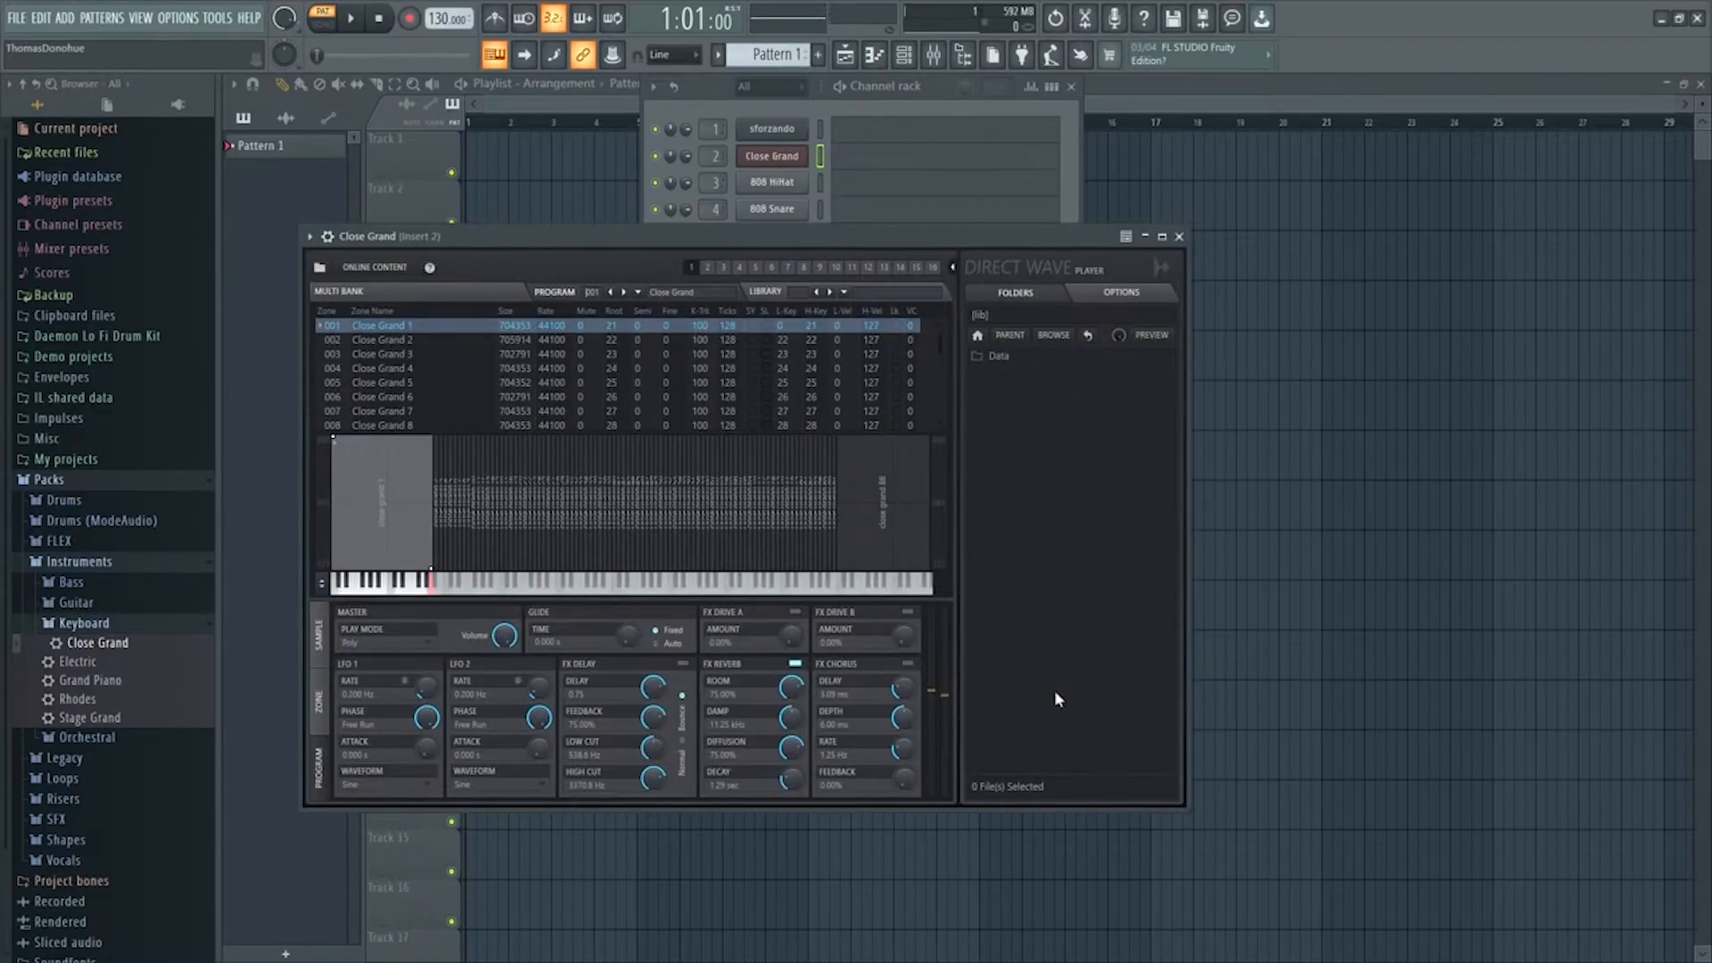
click(1178, 236)
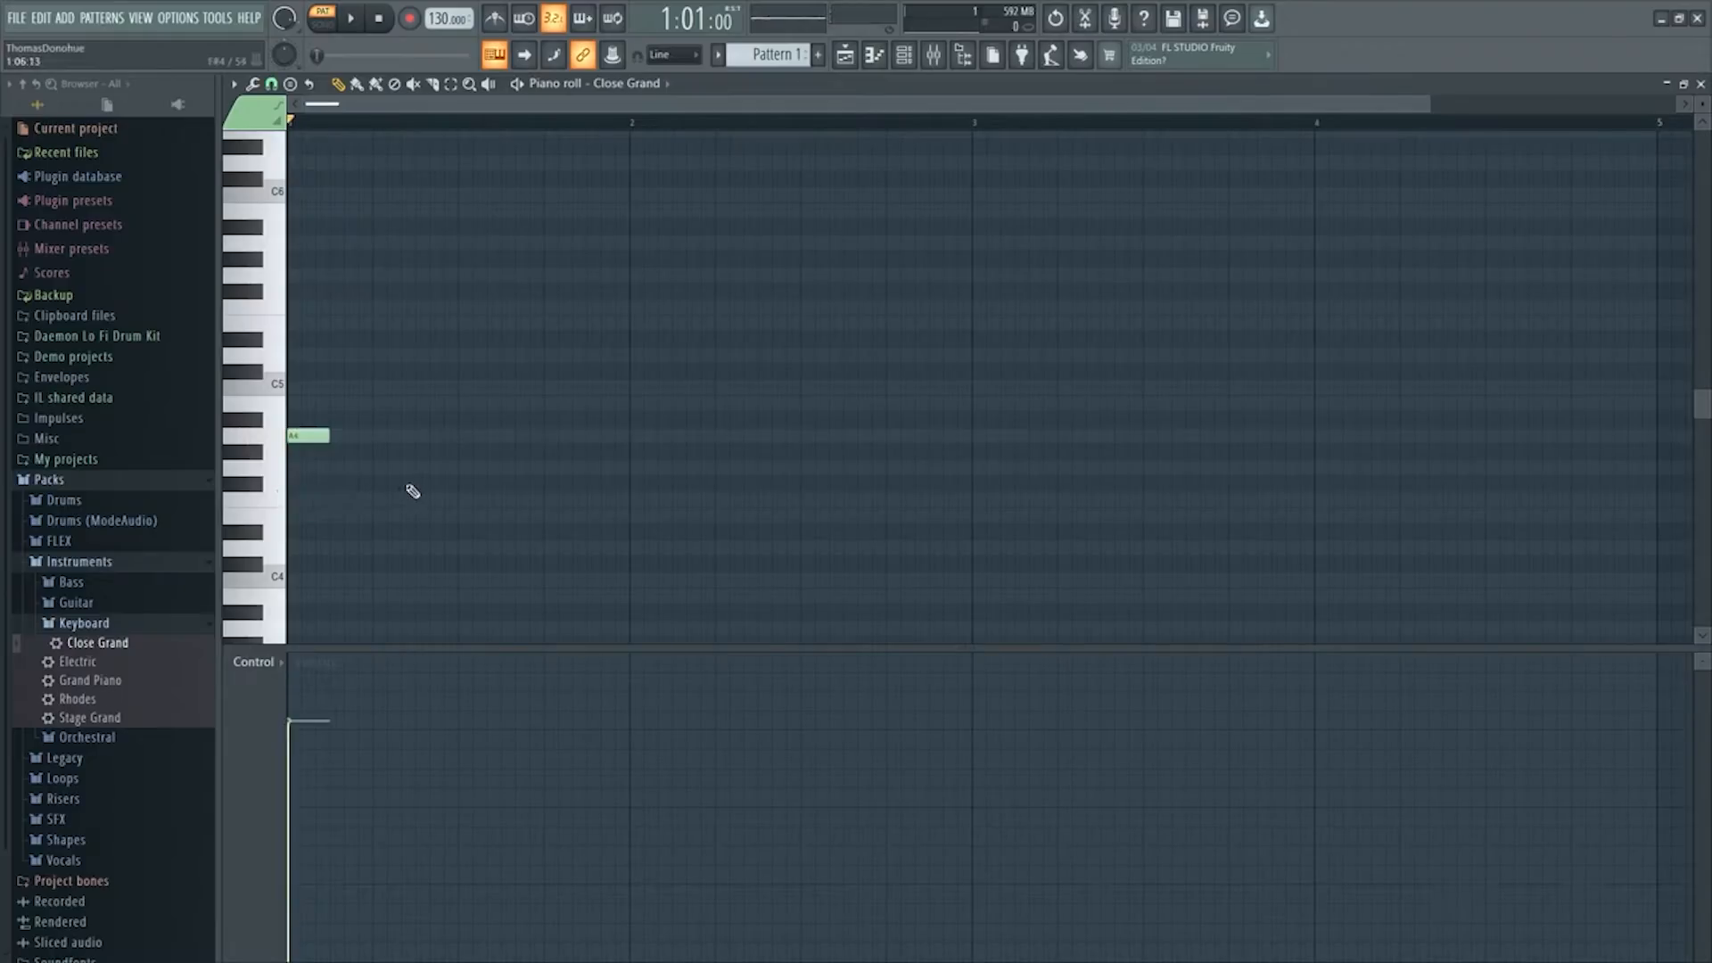
Write a four-bar Close Grand melody from A4, E4, C#5, D5, F4 and E5 notes at a tempo of 176, checking it in playback
click(421, 515)
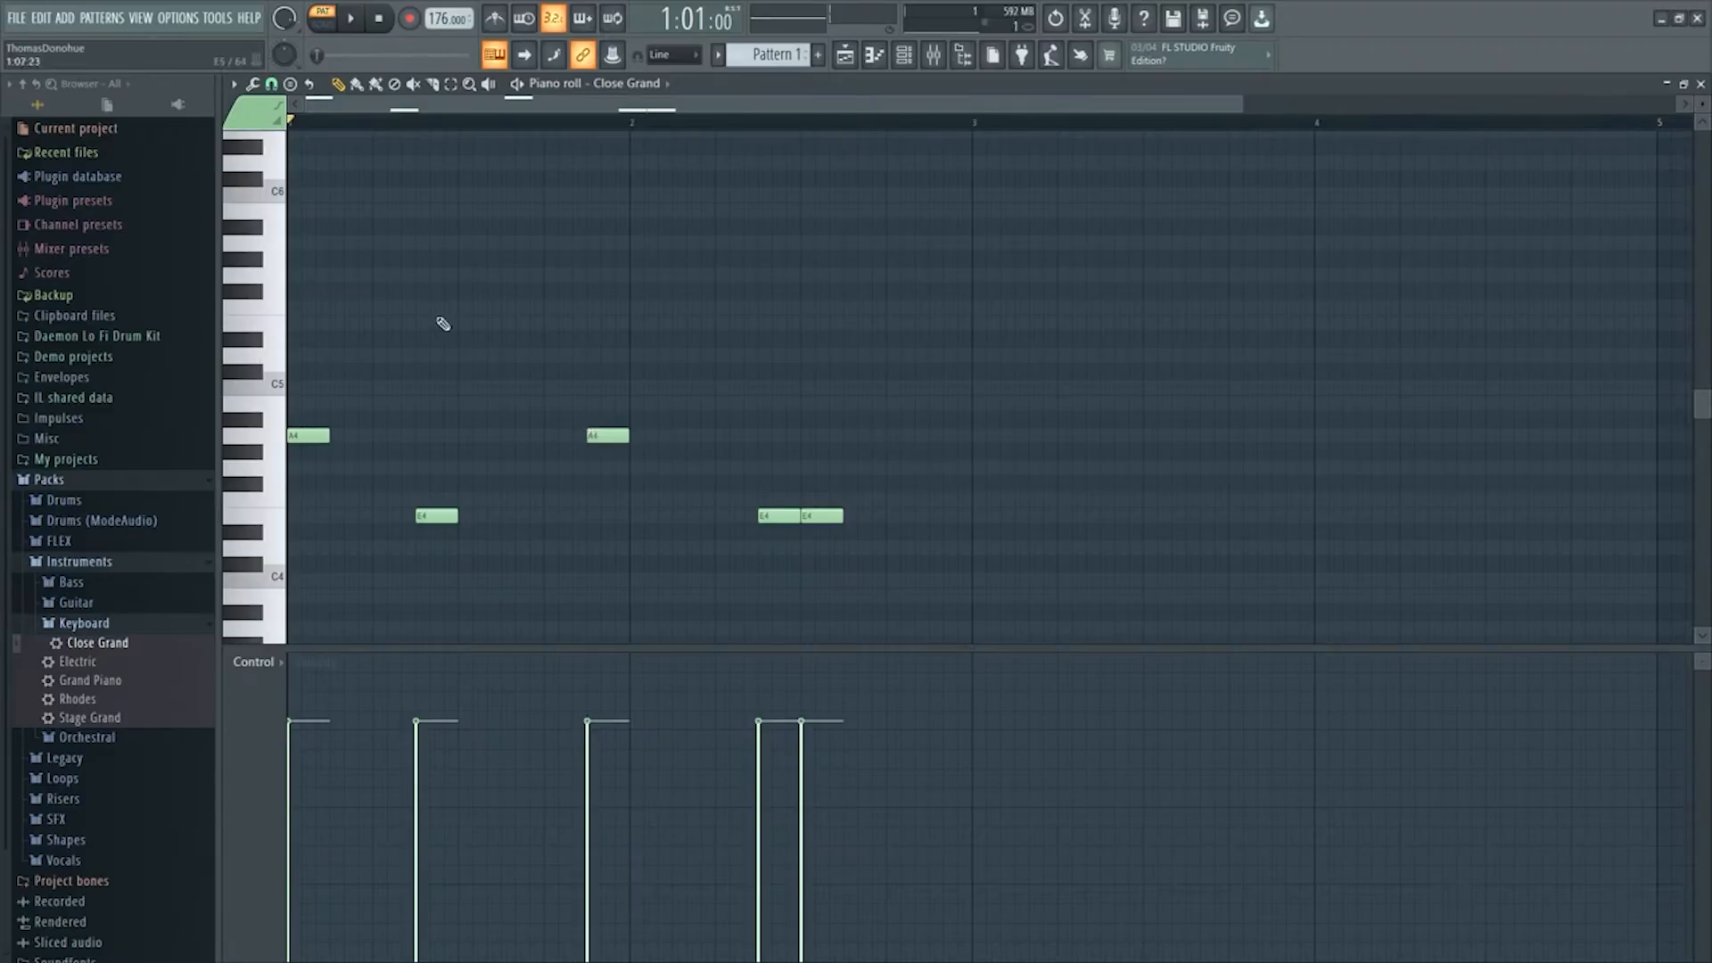
key(space)
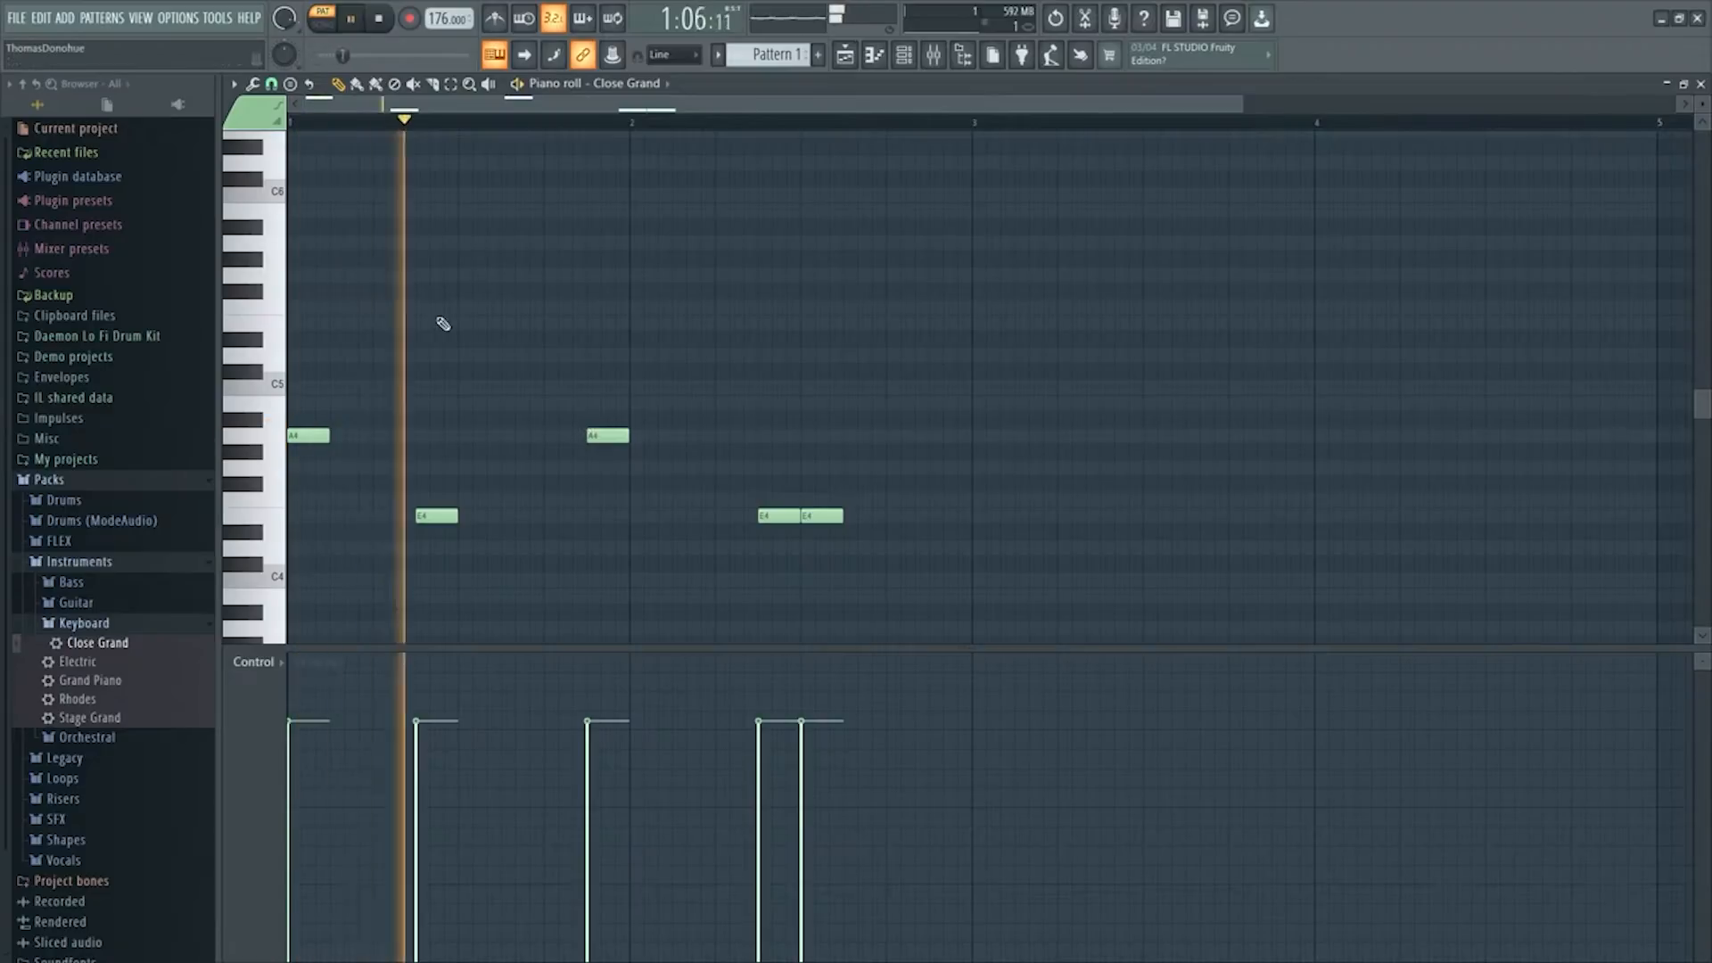
key(space)
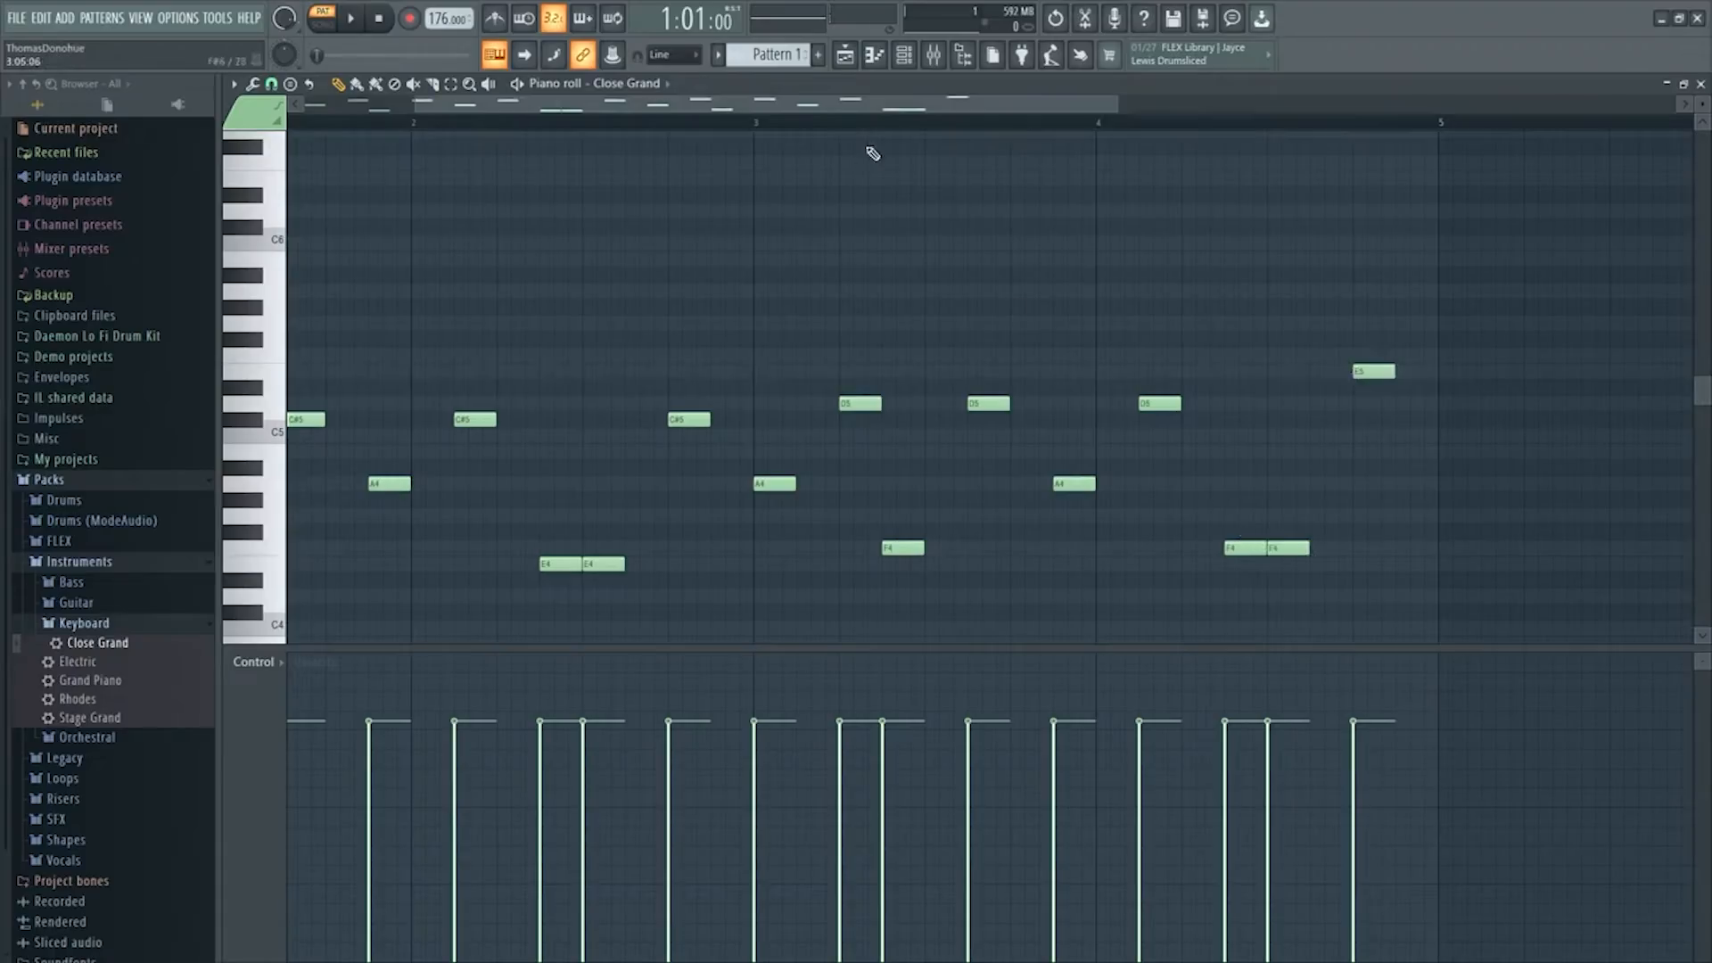
scroll(542, 123, up, 3)
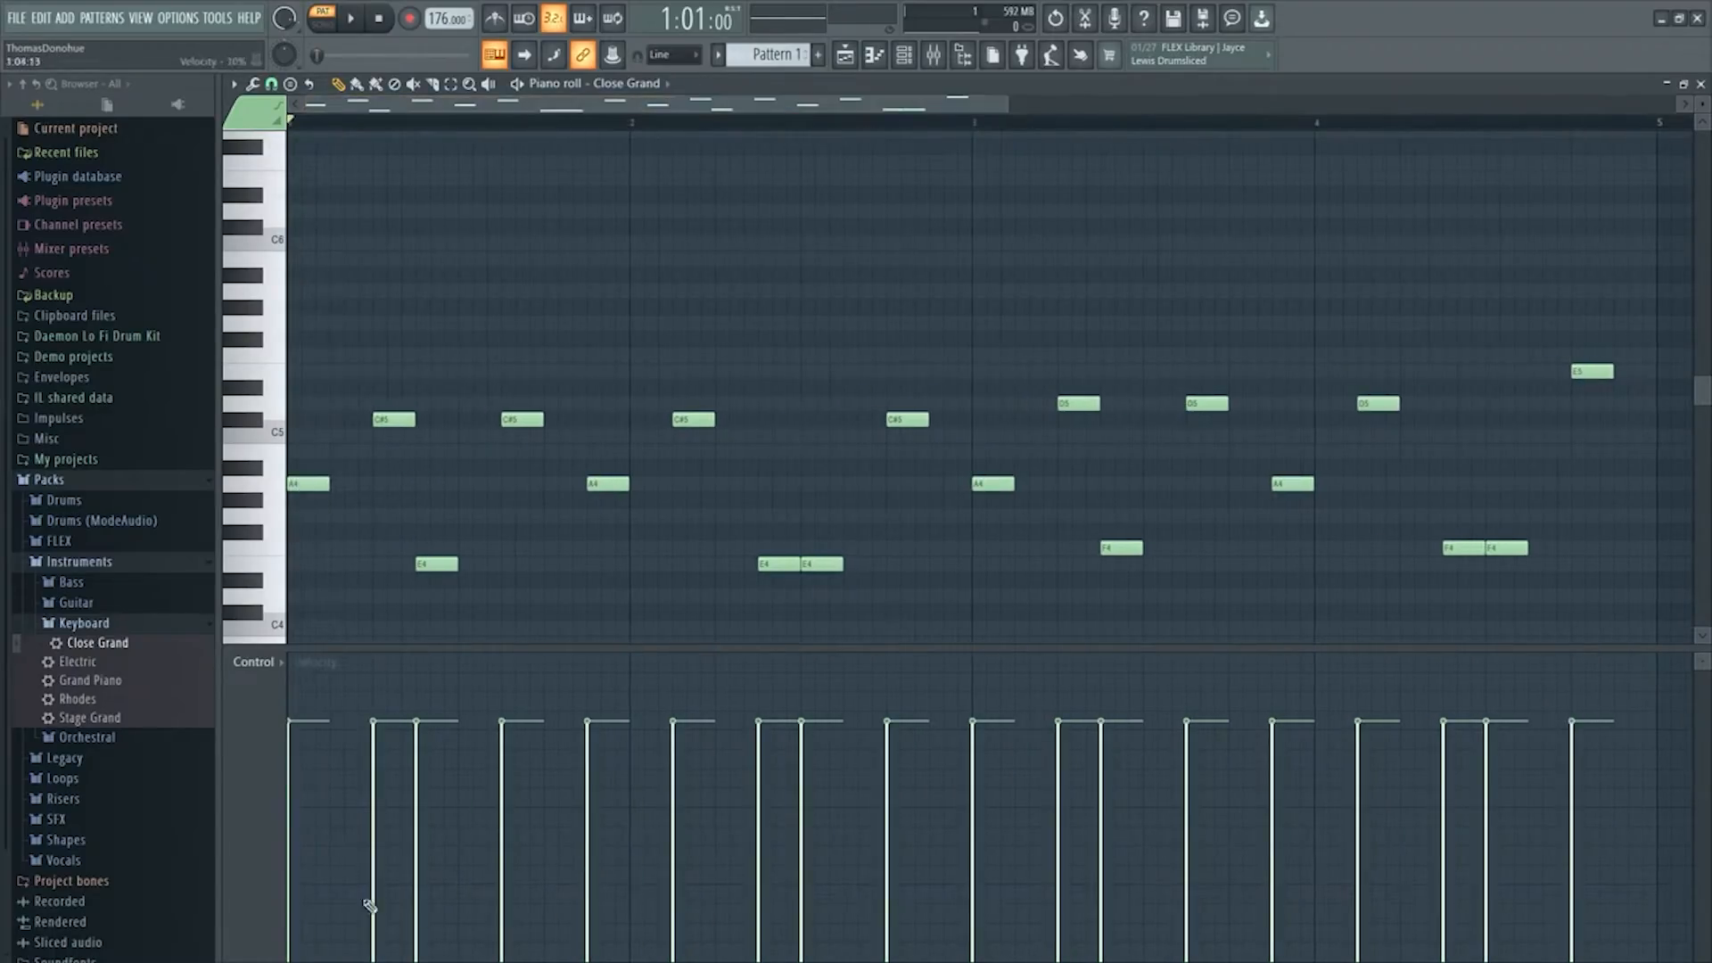
Lower the melody notes' velocities slightly and stack E5, F5 and G5 notes above the C#5, D5 and E5 notes
mouse_move(290, 751)
mouse_down()
mouse_move(1586, 764)
mouse_move(1074, 784)
mouse_move(309, 764)
mouse_up()
key(space)
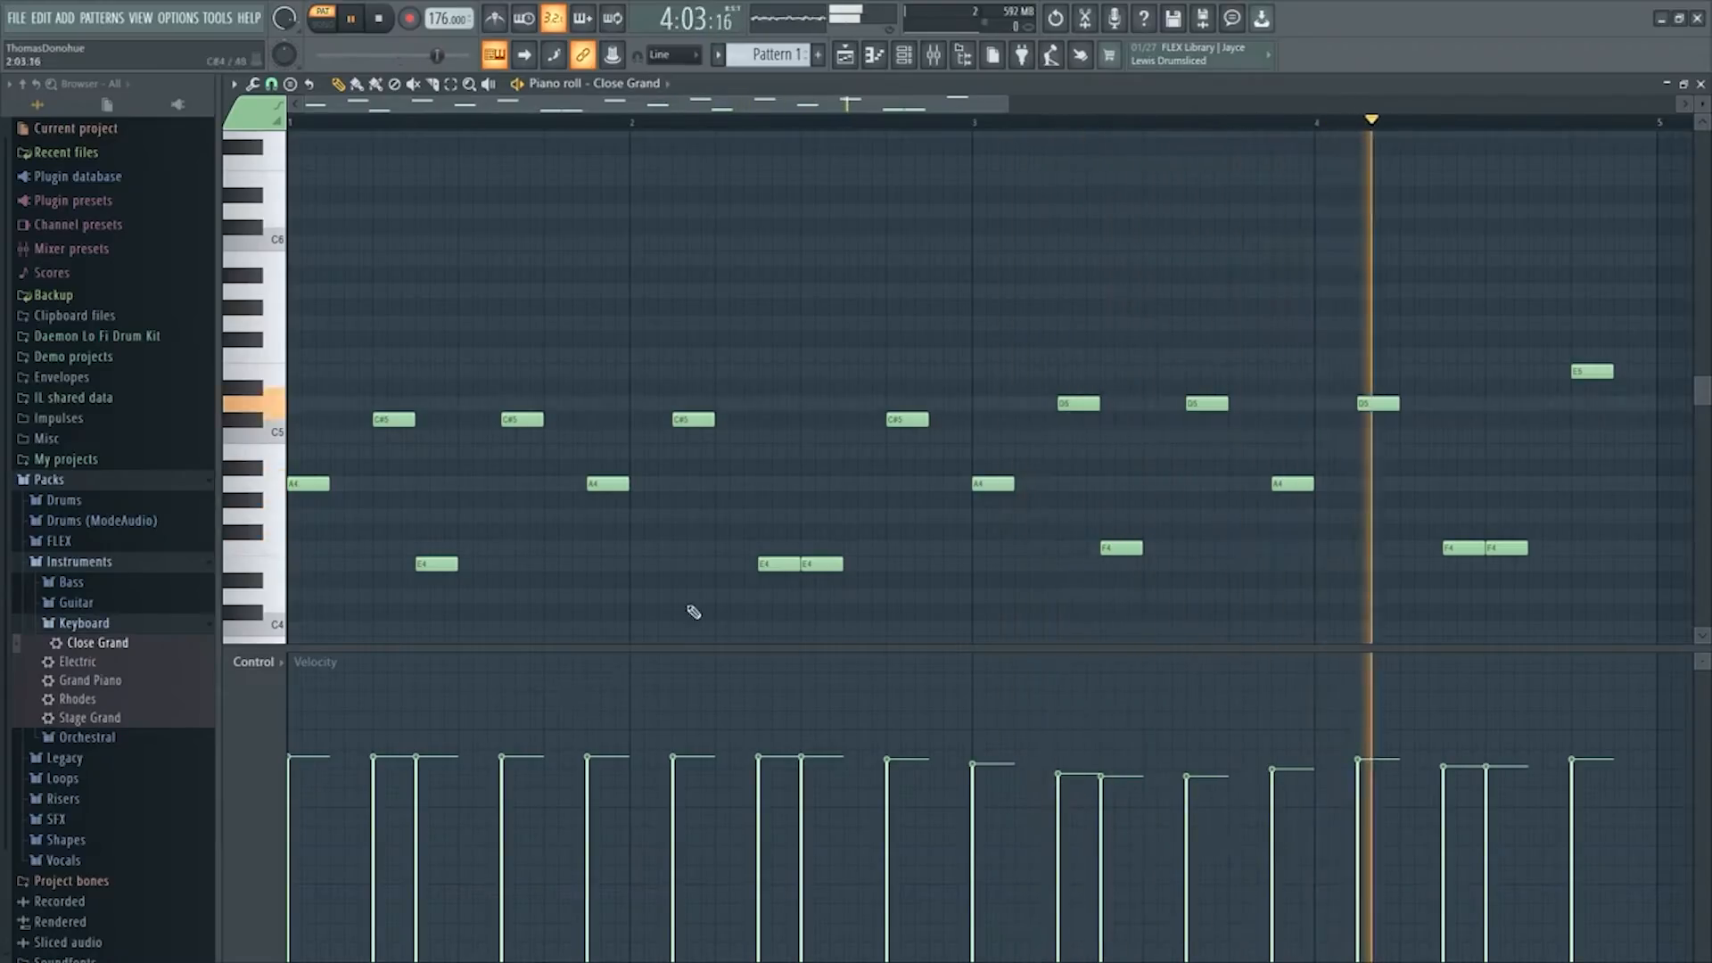
key(space)
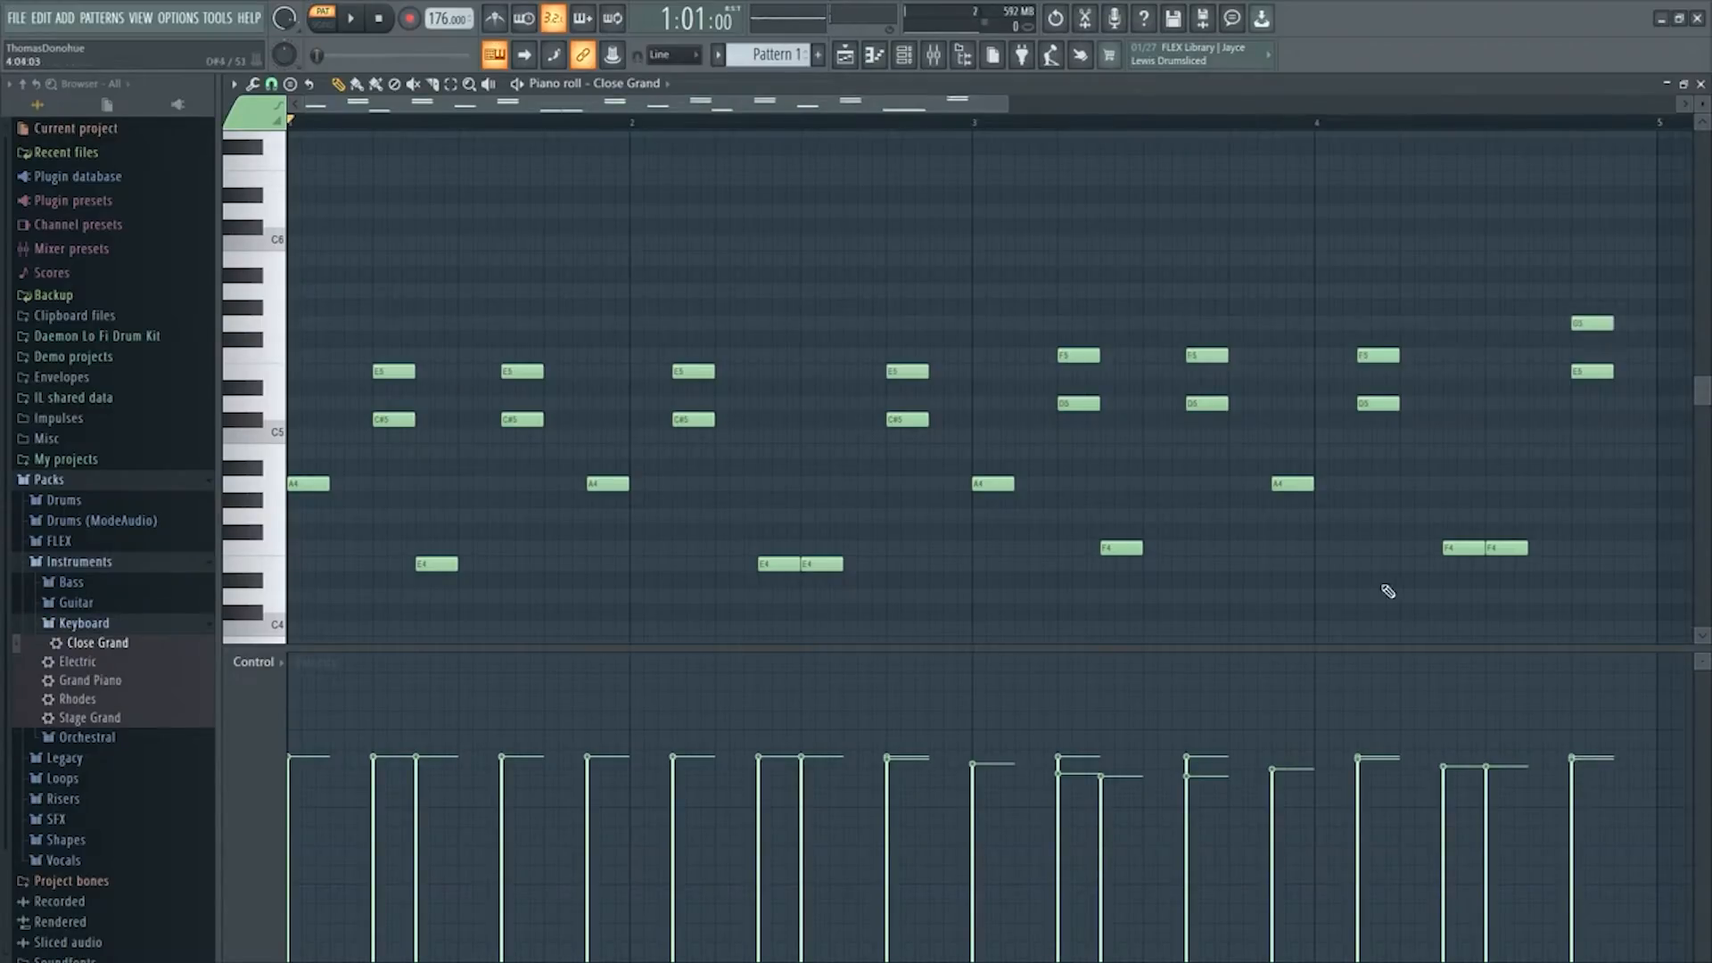
Play the harmonised piano pattern from its start to check how it sounds
key(space)
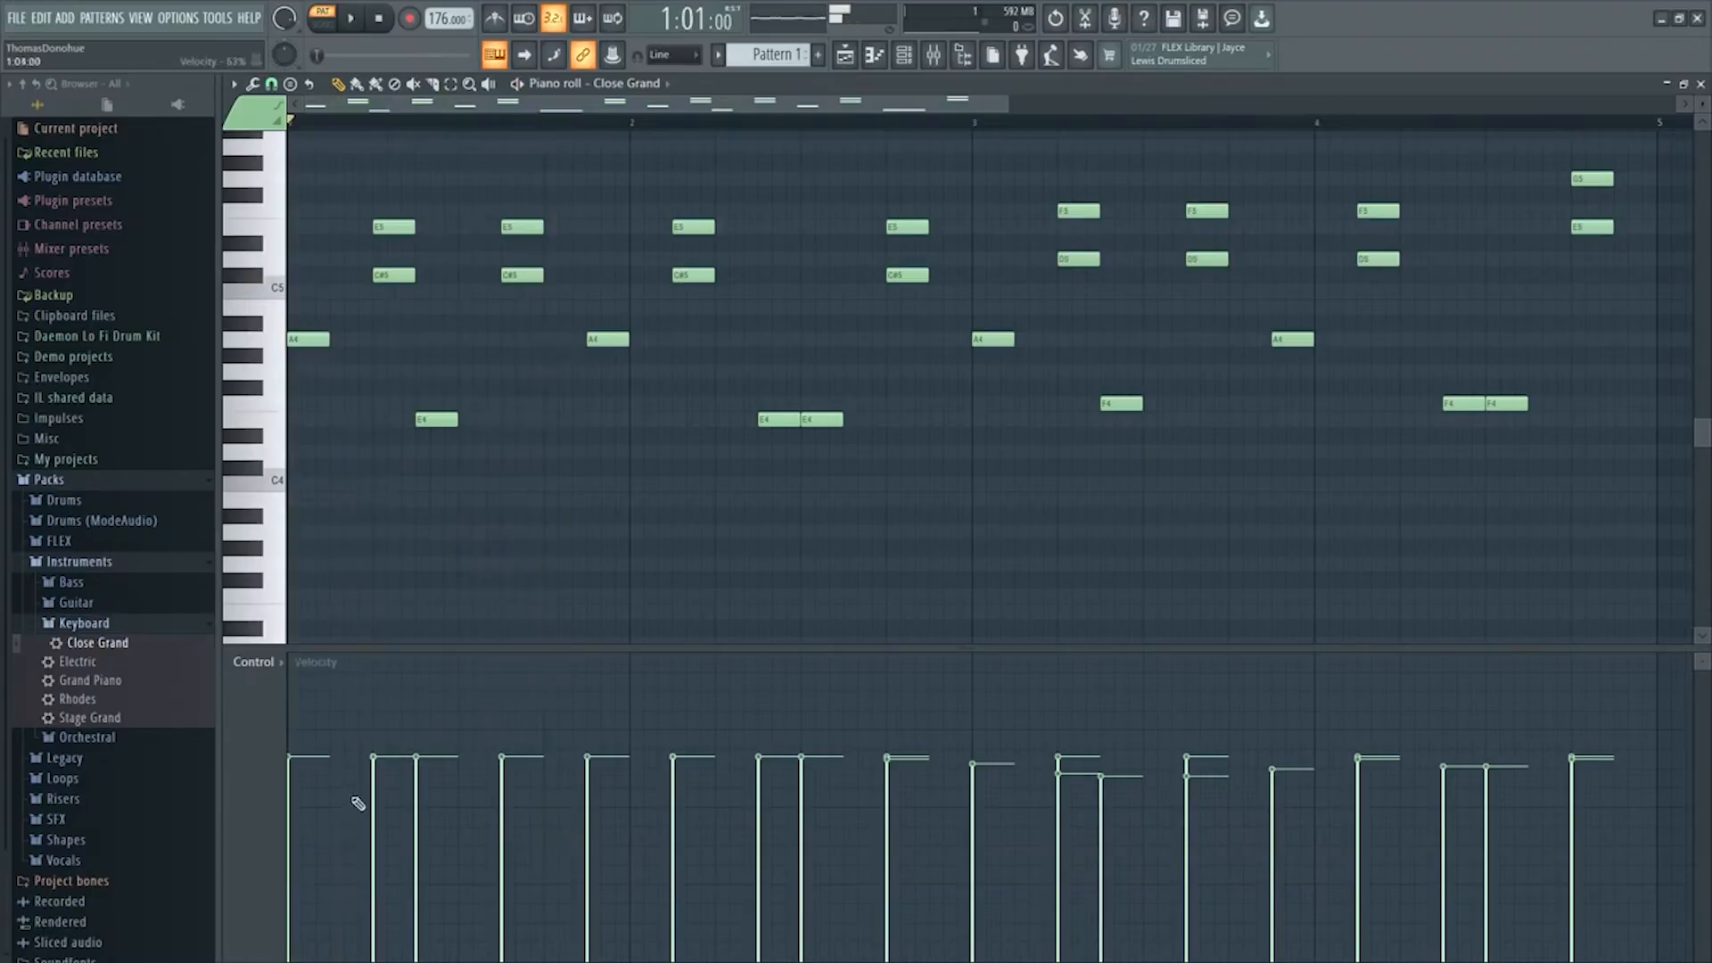
key(space)
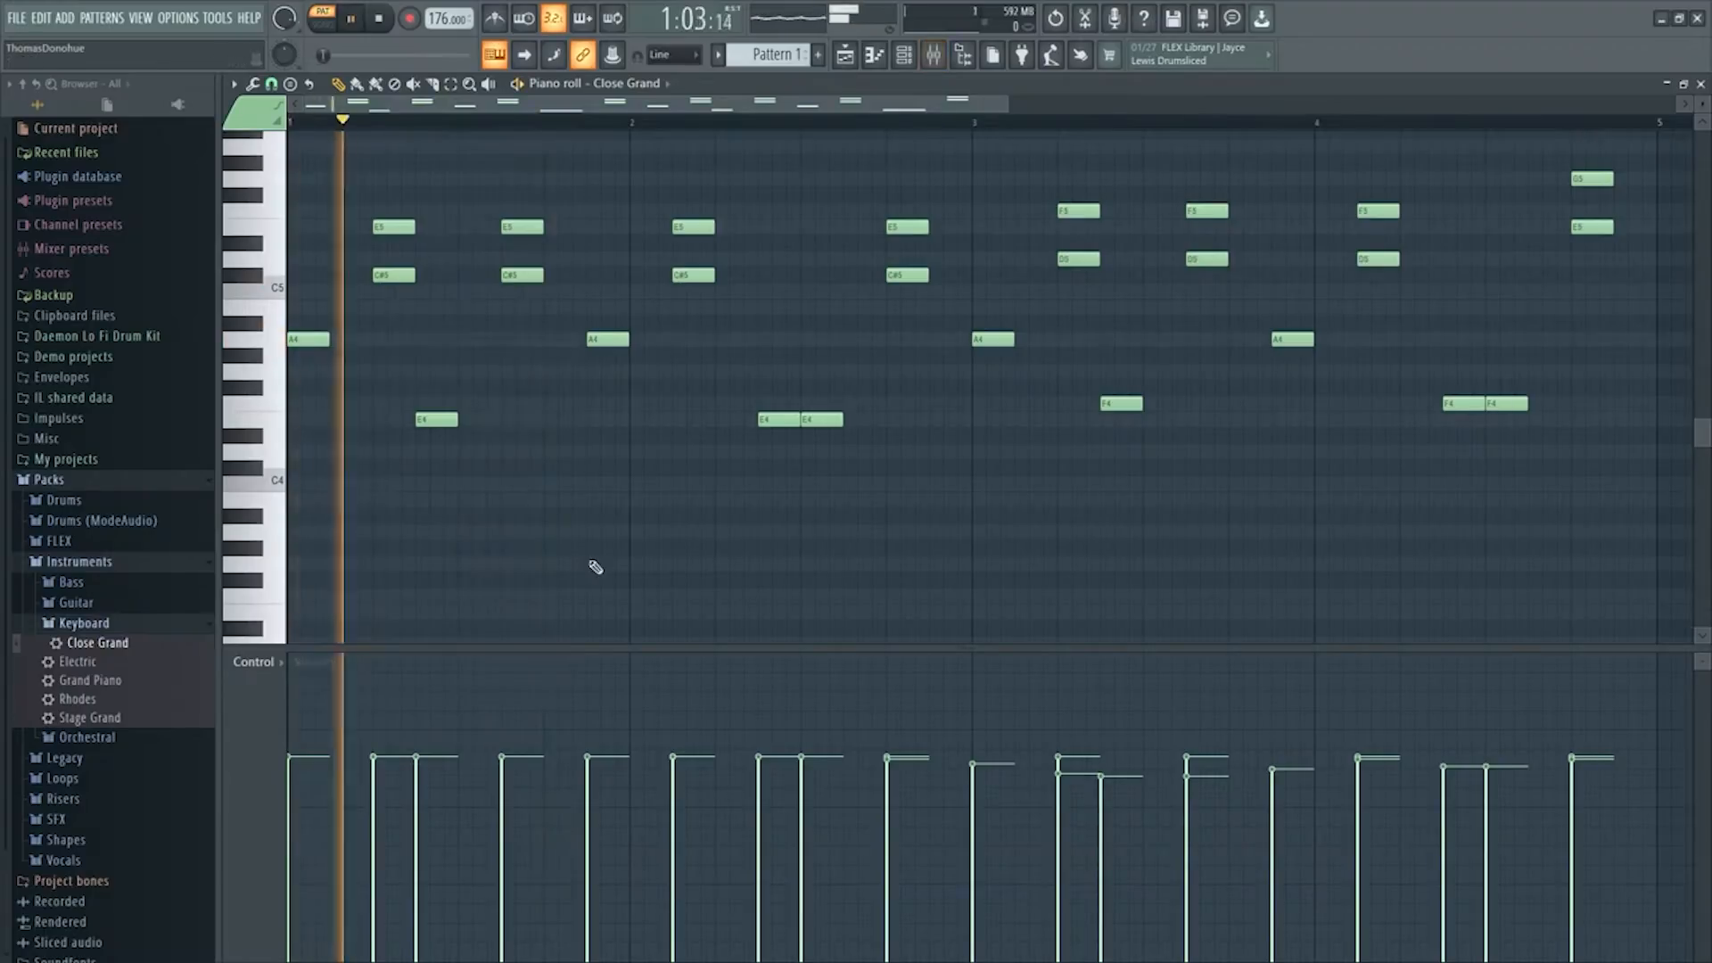
key(space)
key(space)
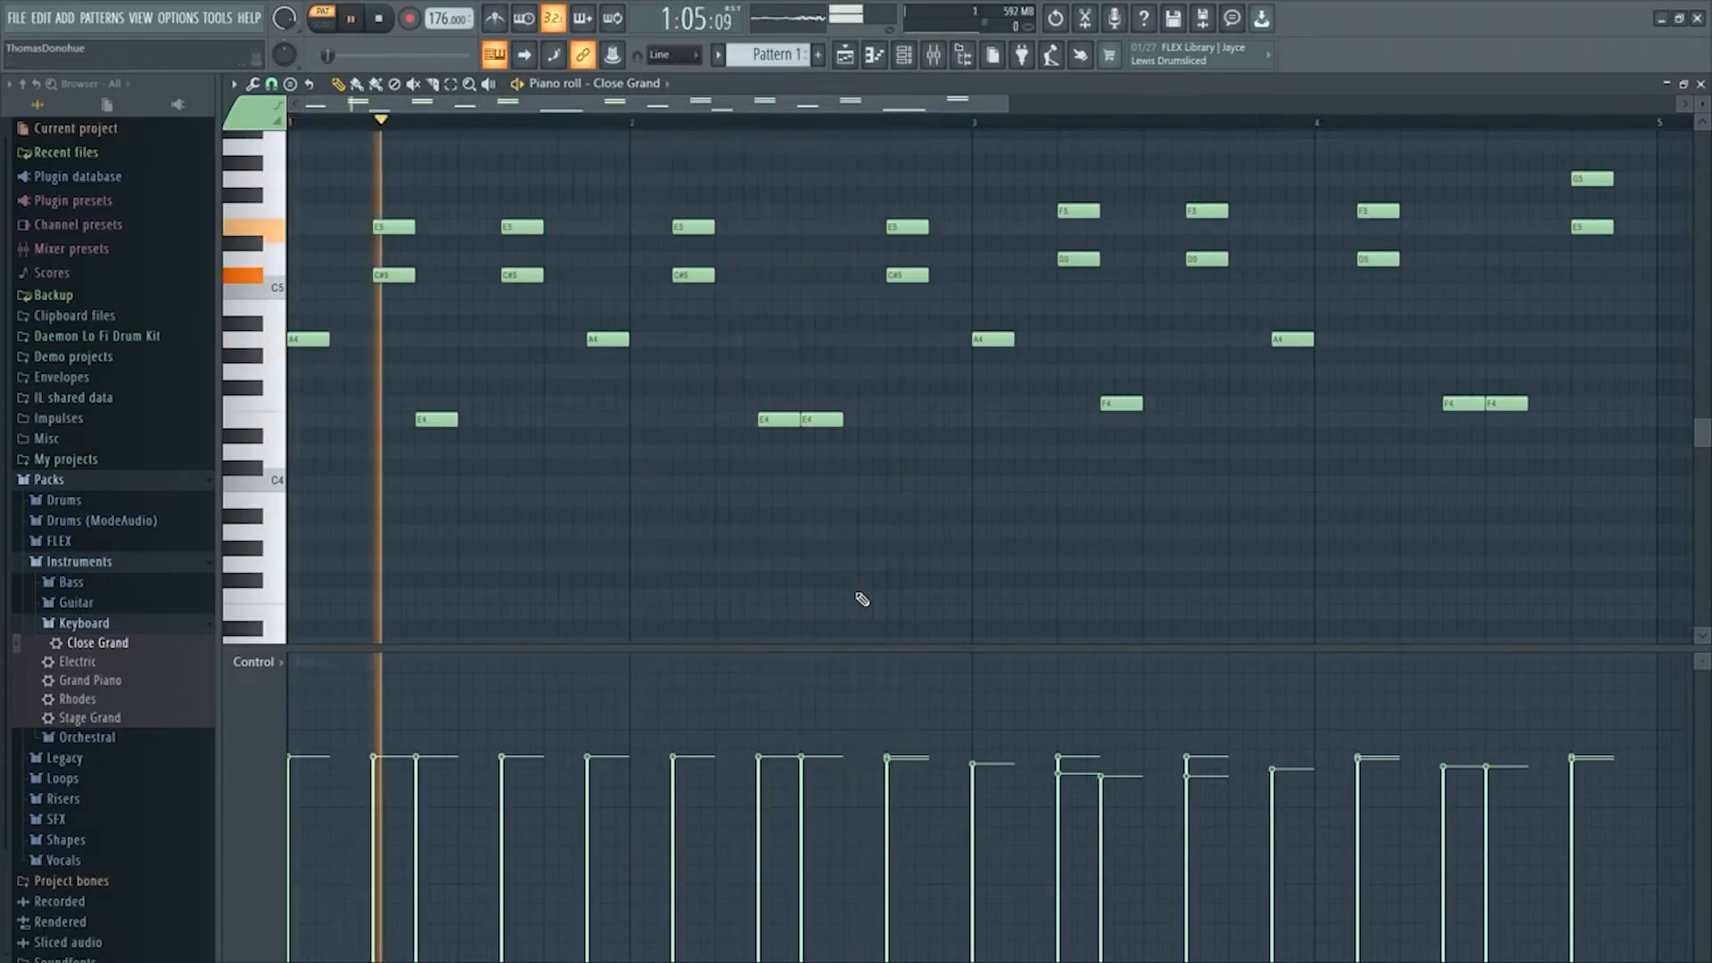
key(space)
Replace the Close Grand instrument on the second channel with Grand Piano and listen to the pattern
key(F6)
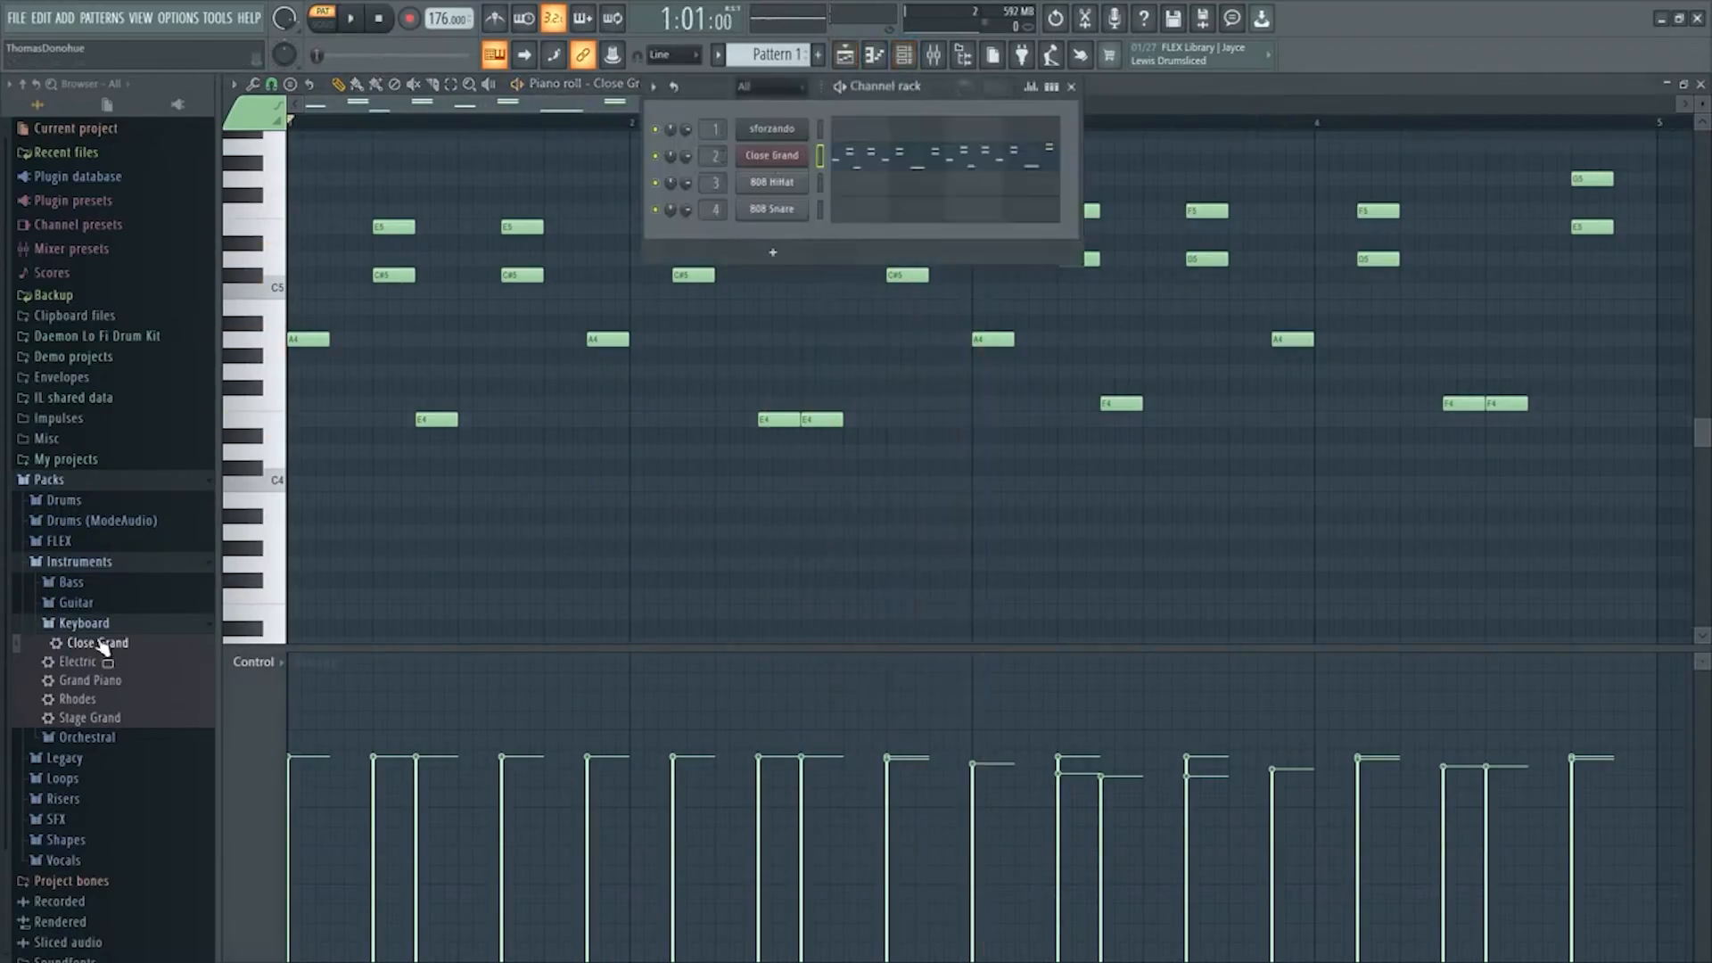
drag(109, 720, 403, 421)
drag(772, 171, 773, 161)
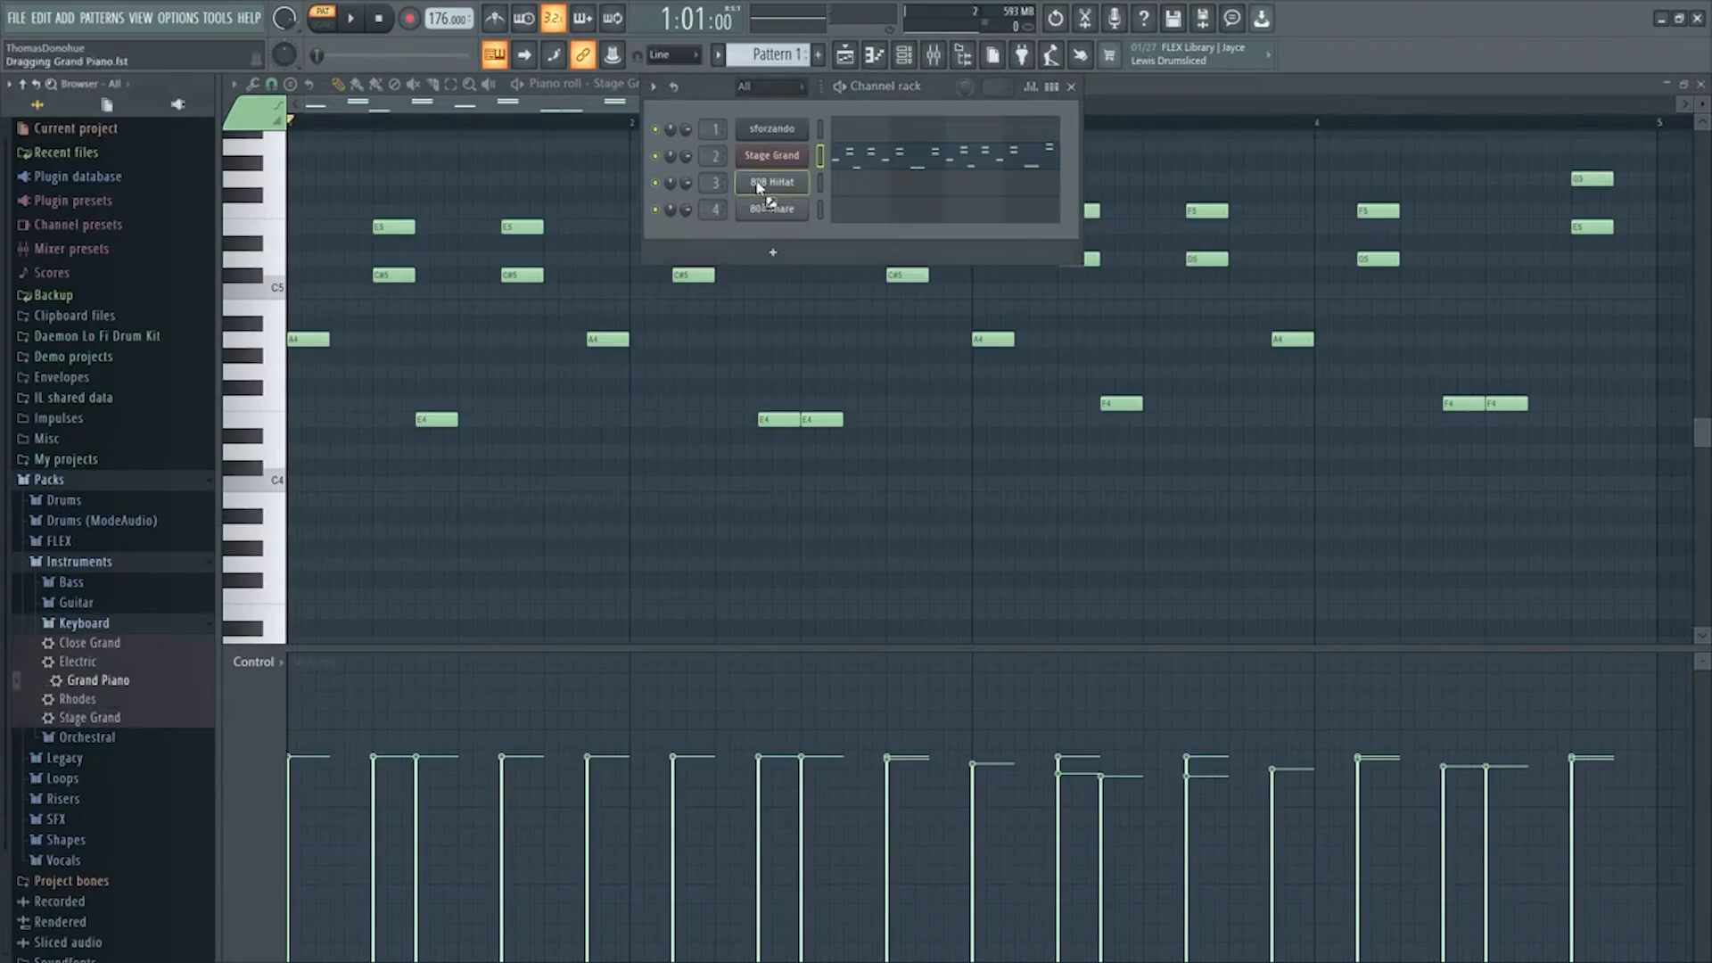
drag(757, 186, 783, 167)
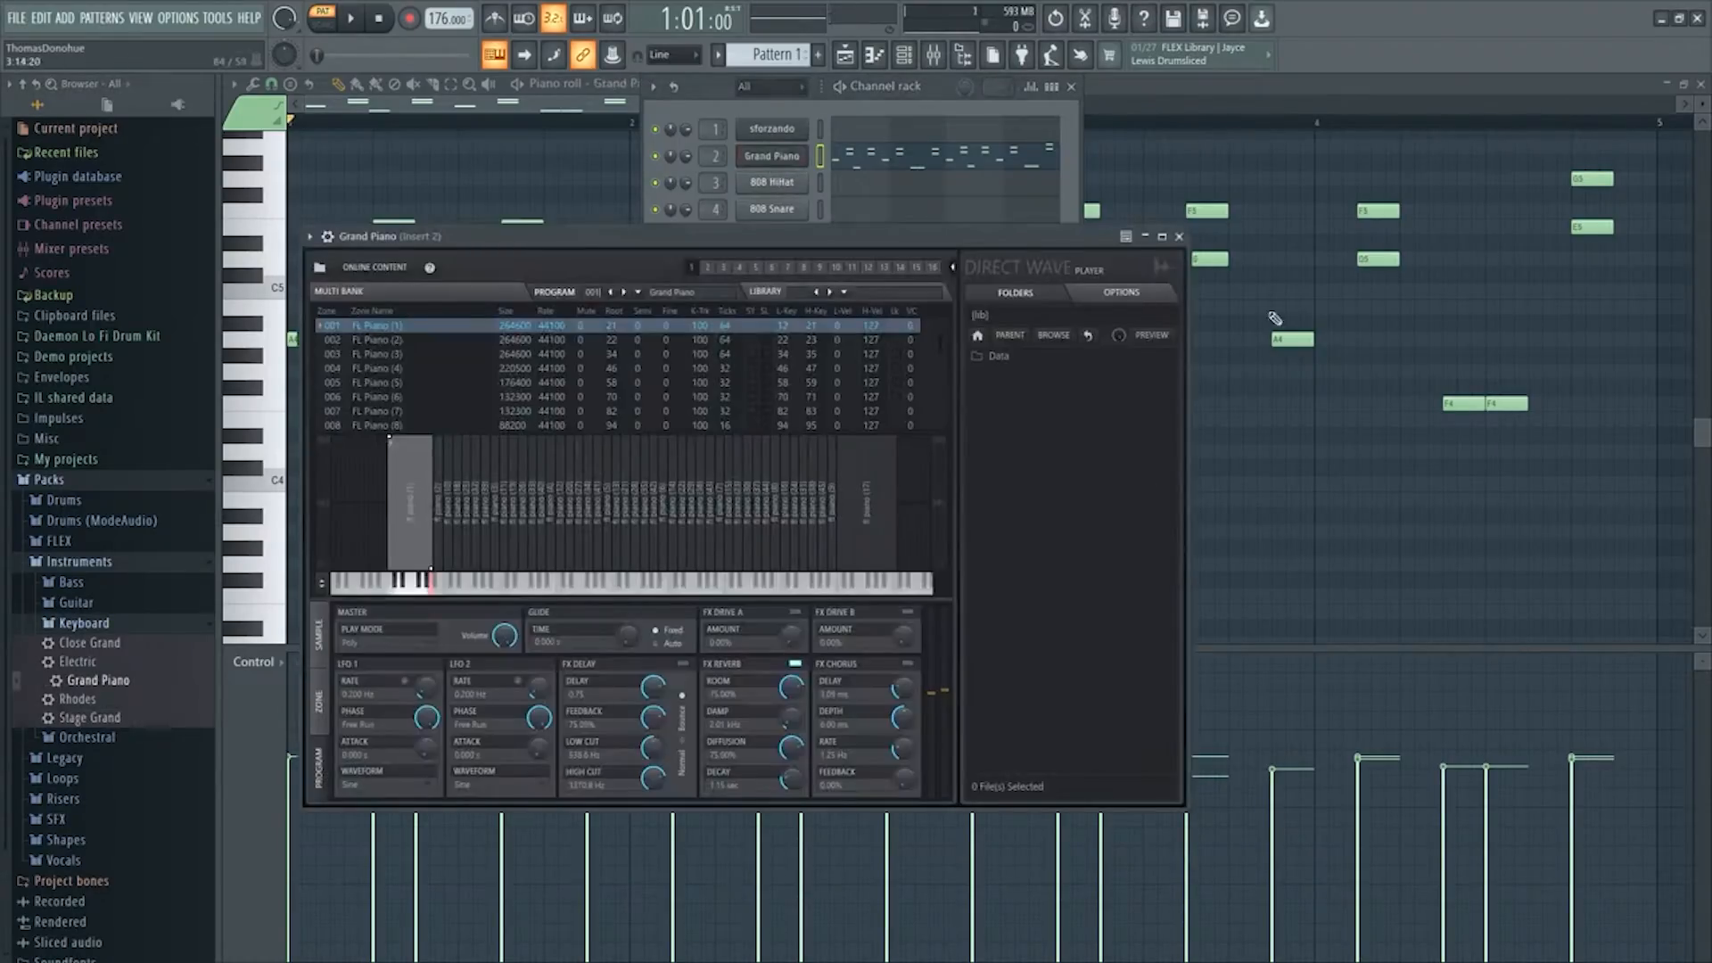
click(1178, 237)
key(space)
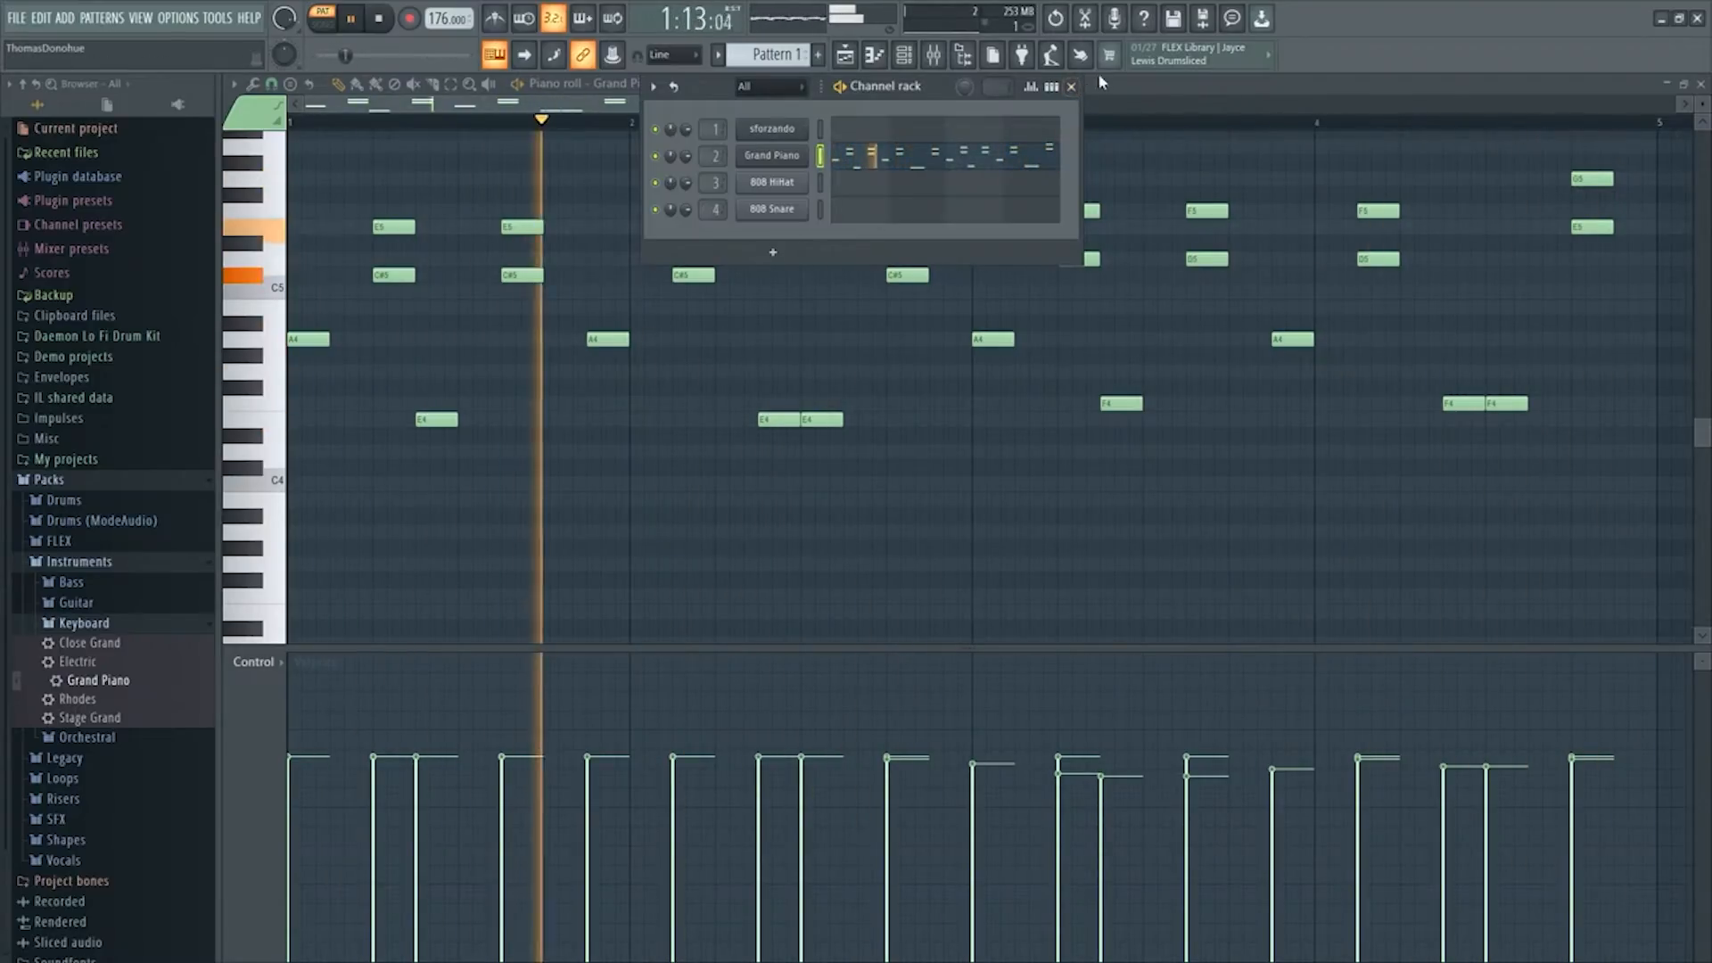
click(1072, 89)
scroll(1106, 356, up, 4)
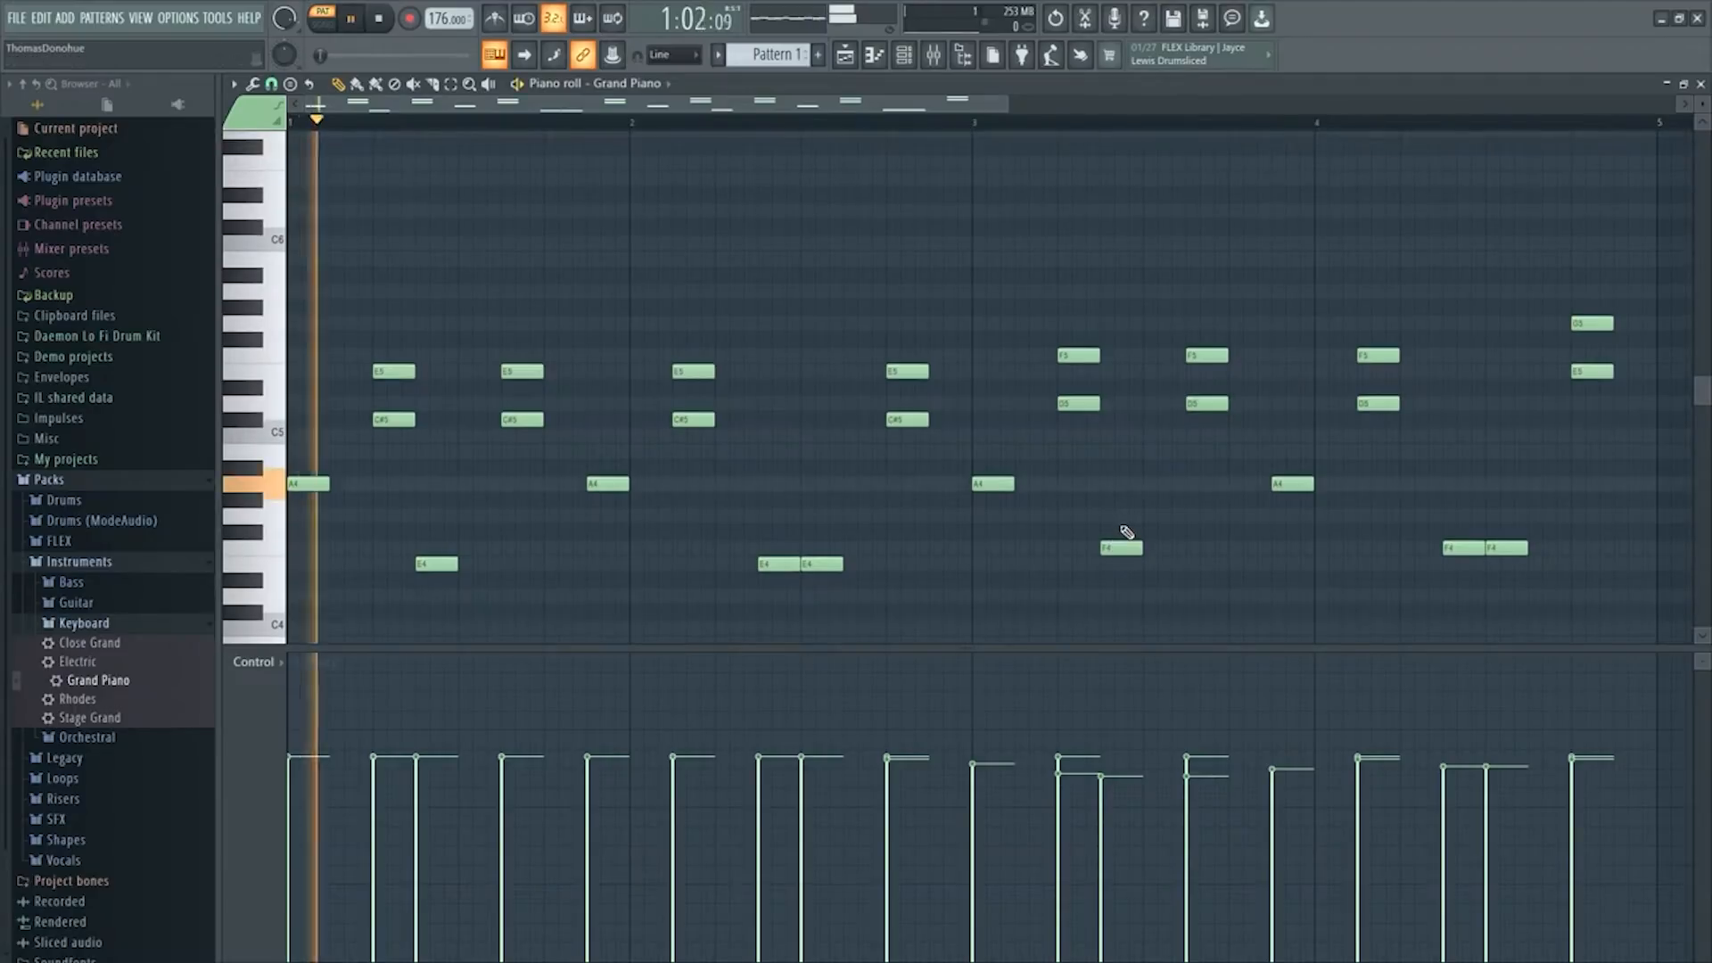
Place Pattern 1 twice in a row on Track 1, make the second clip a unique copy, and open its notes for editing
key(F5)
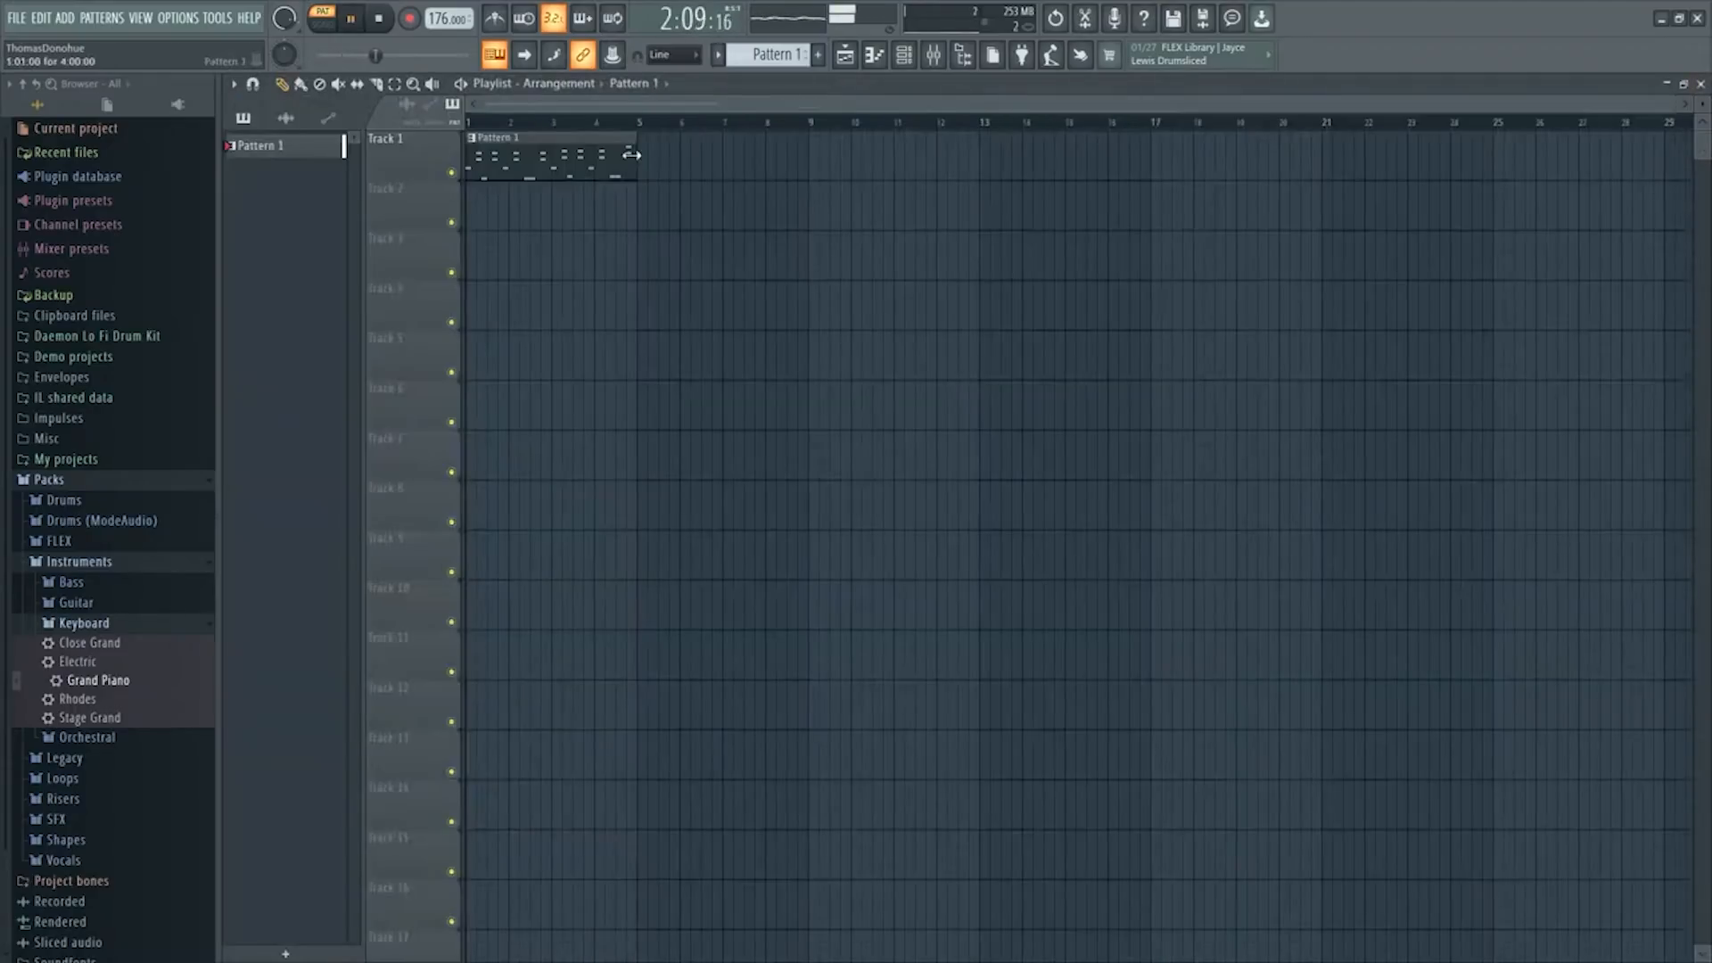
drag(702, 155, 617, 154)
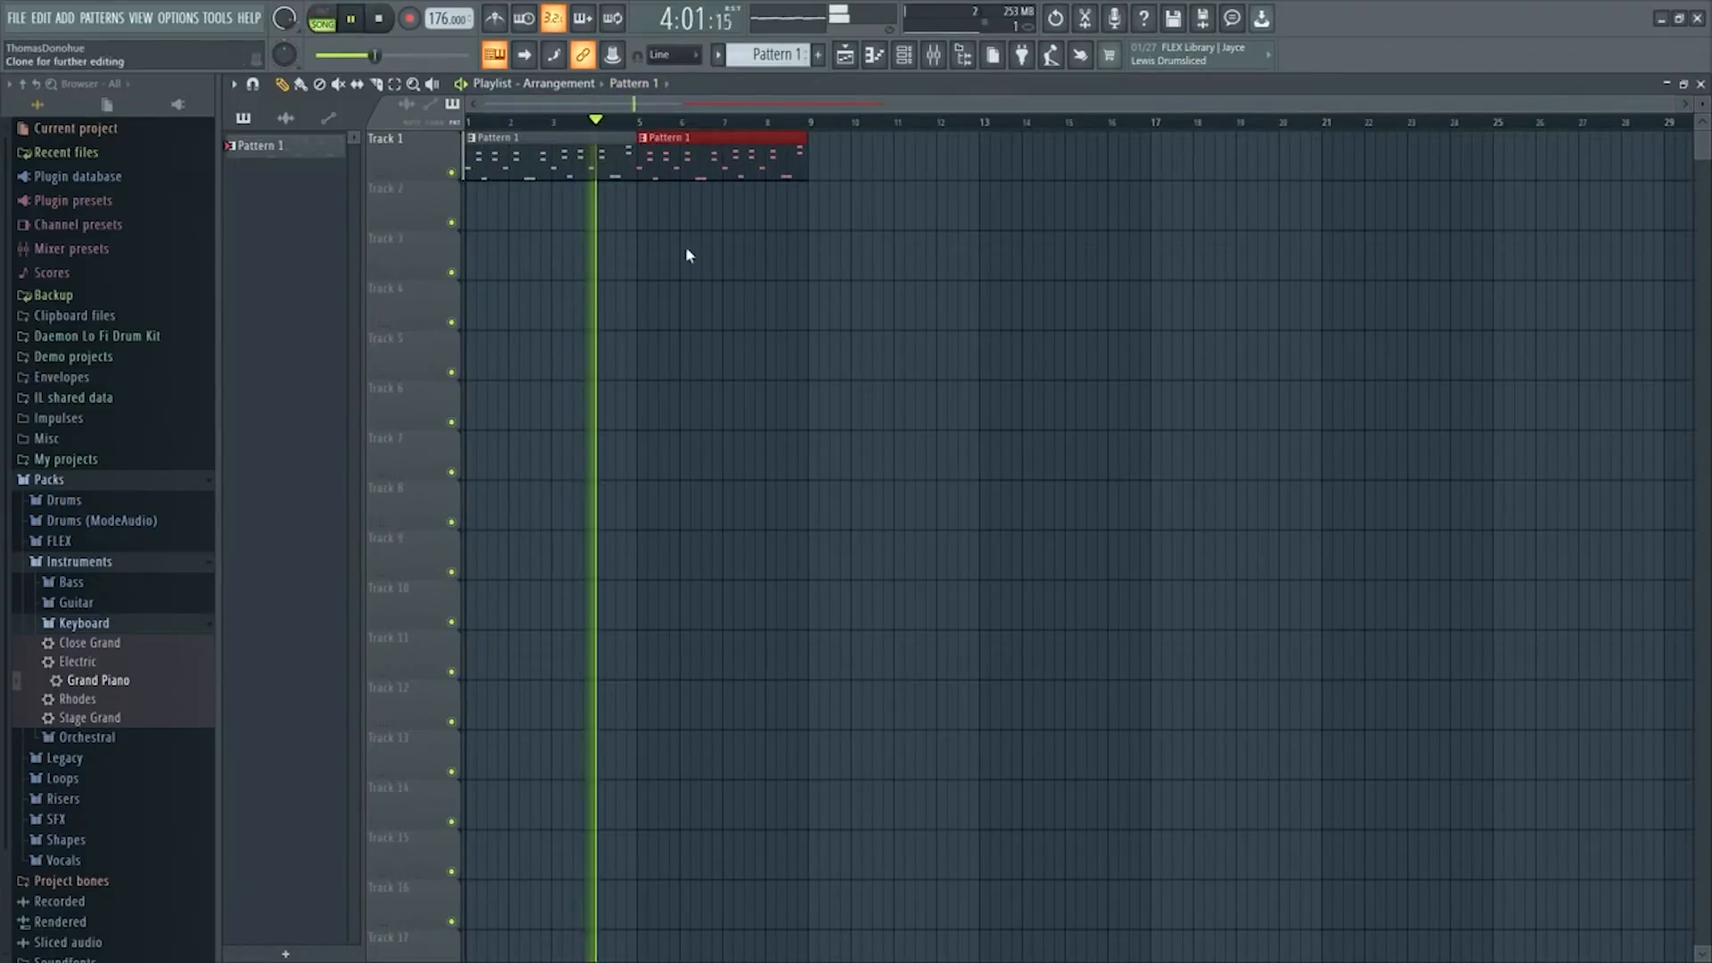
double_click(725, 169)
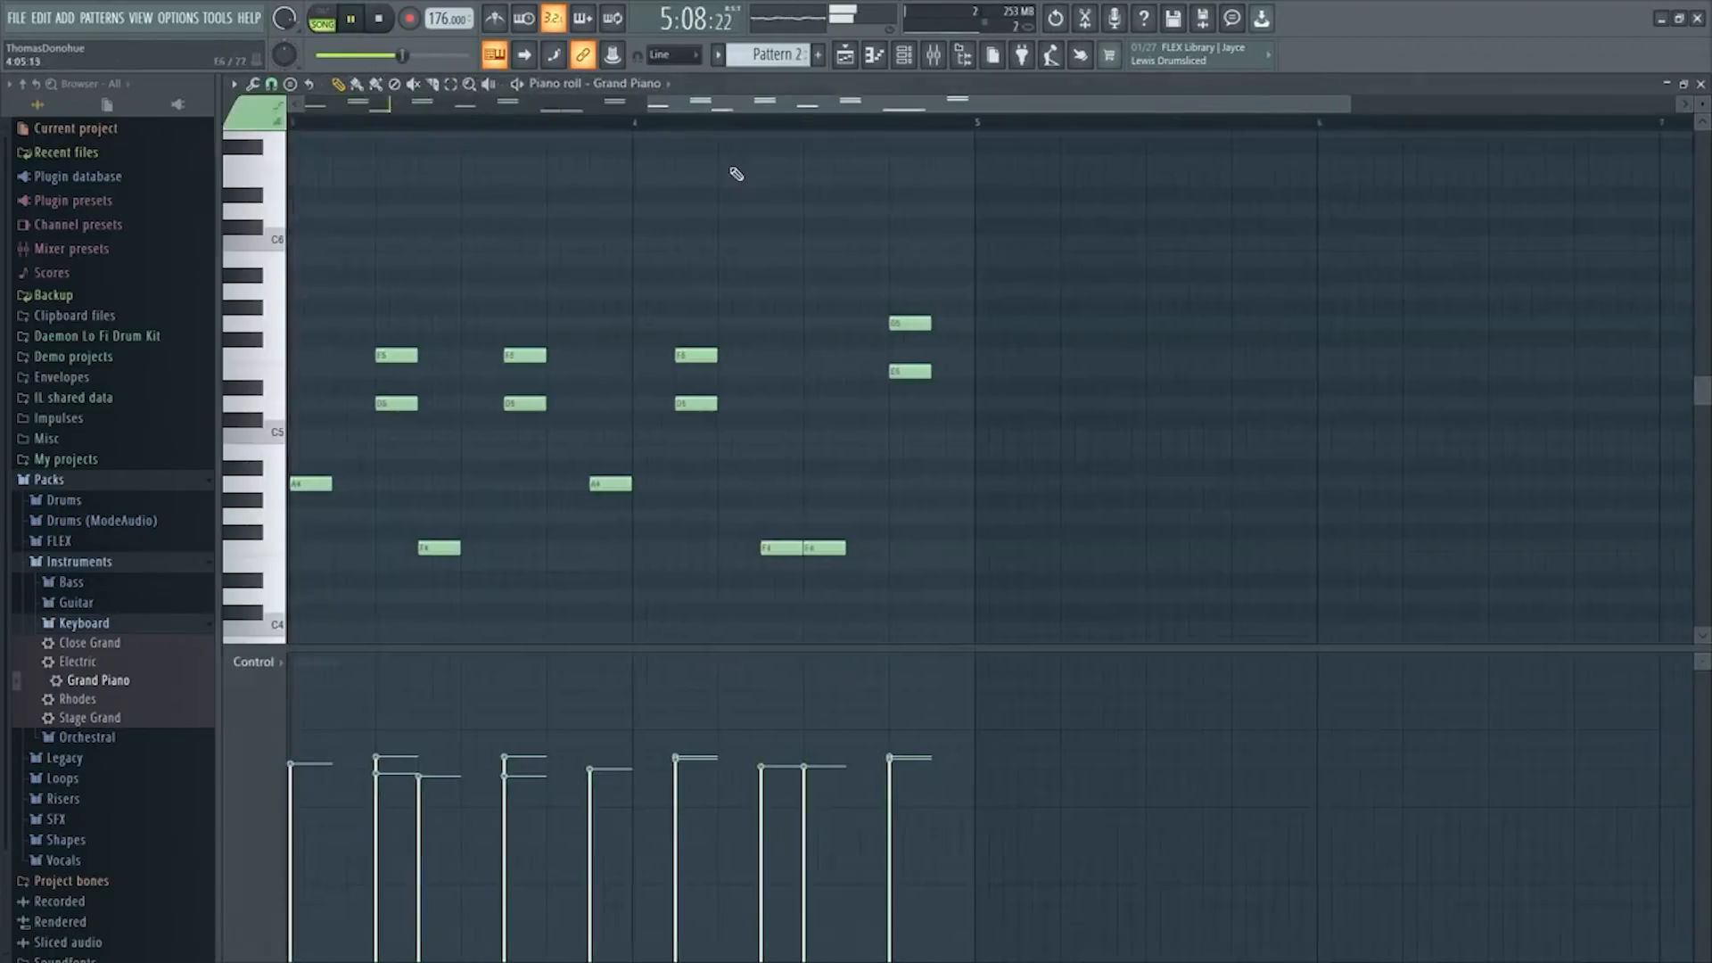
Delete the D5/F5 pair, the E5/G5 pair and the two F4 notes from the fourth bar of Pattern 2
right_click(693, 355)
right_click(693, 404)
right_click(906, 323)
right_click(907, 372)
right_click(779, 548)
right_click(821, 548)
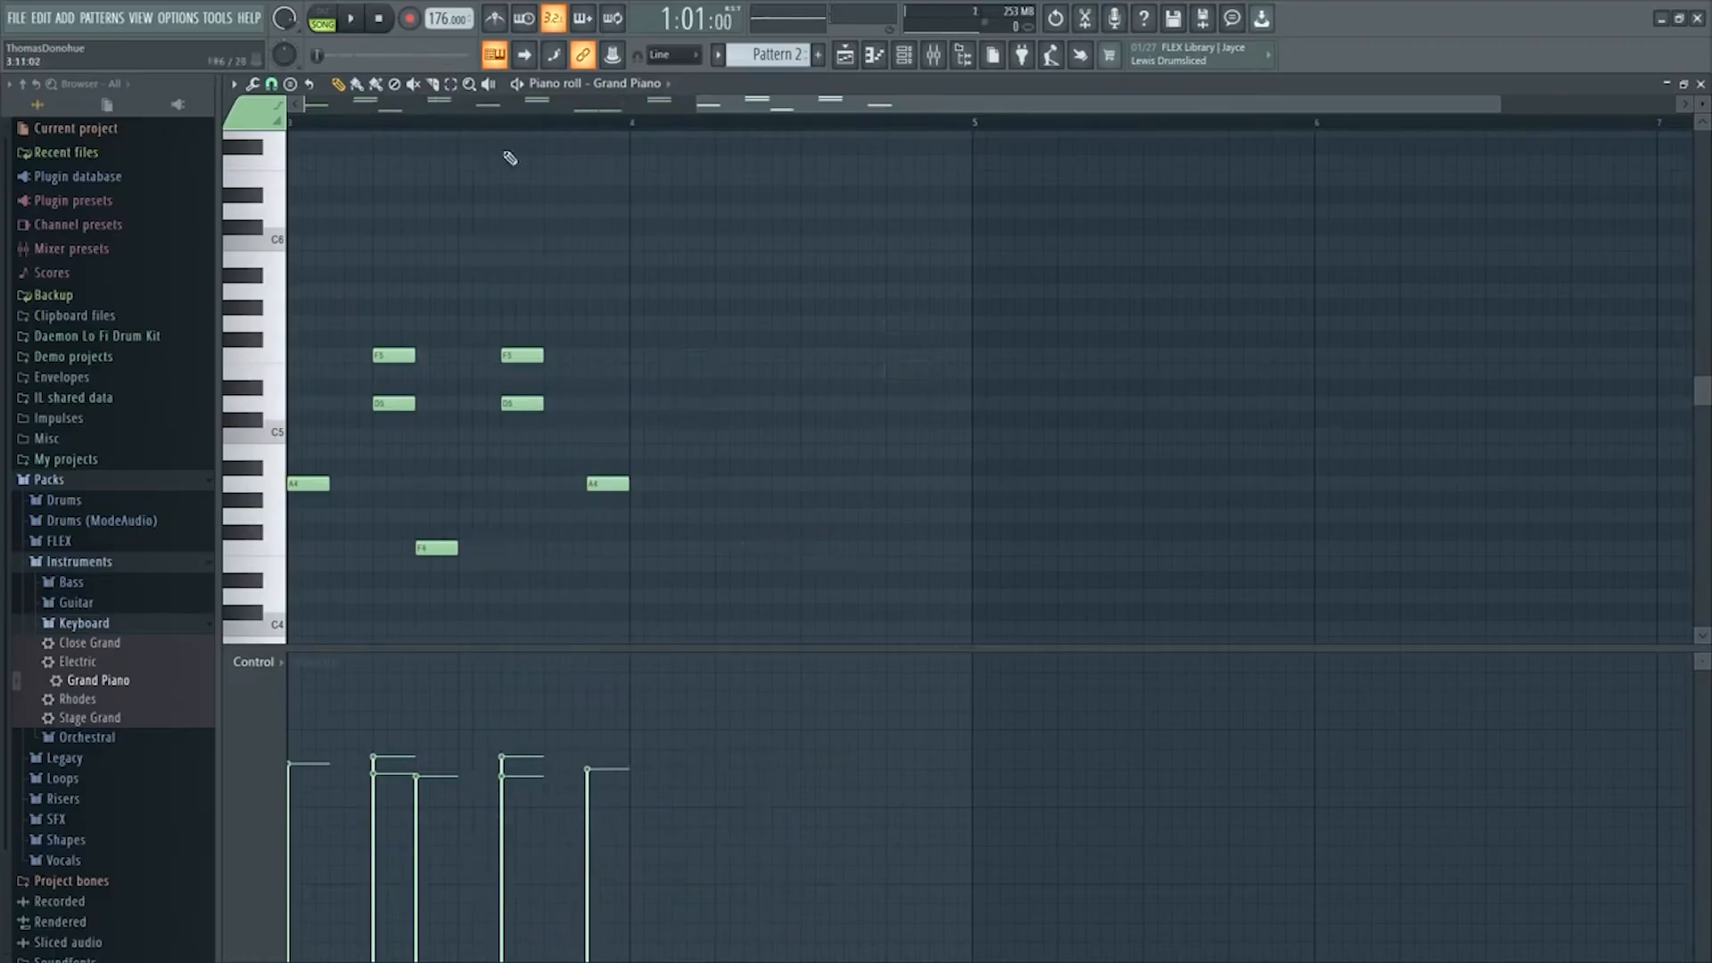
Add an F4, A4, D5 and G5 chord to Pattern 2's fourth bar, stretch it to the bar's end, and listen to the result
click(723, 323)
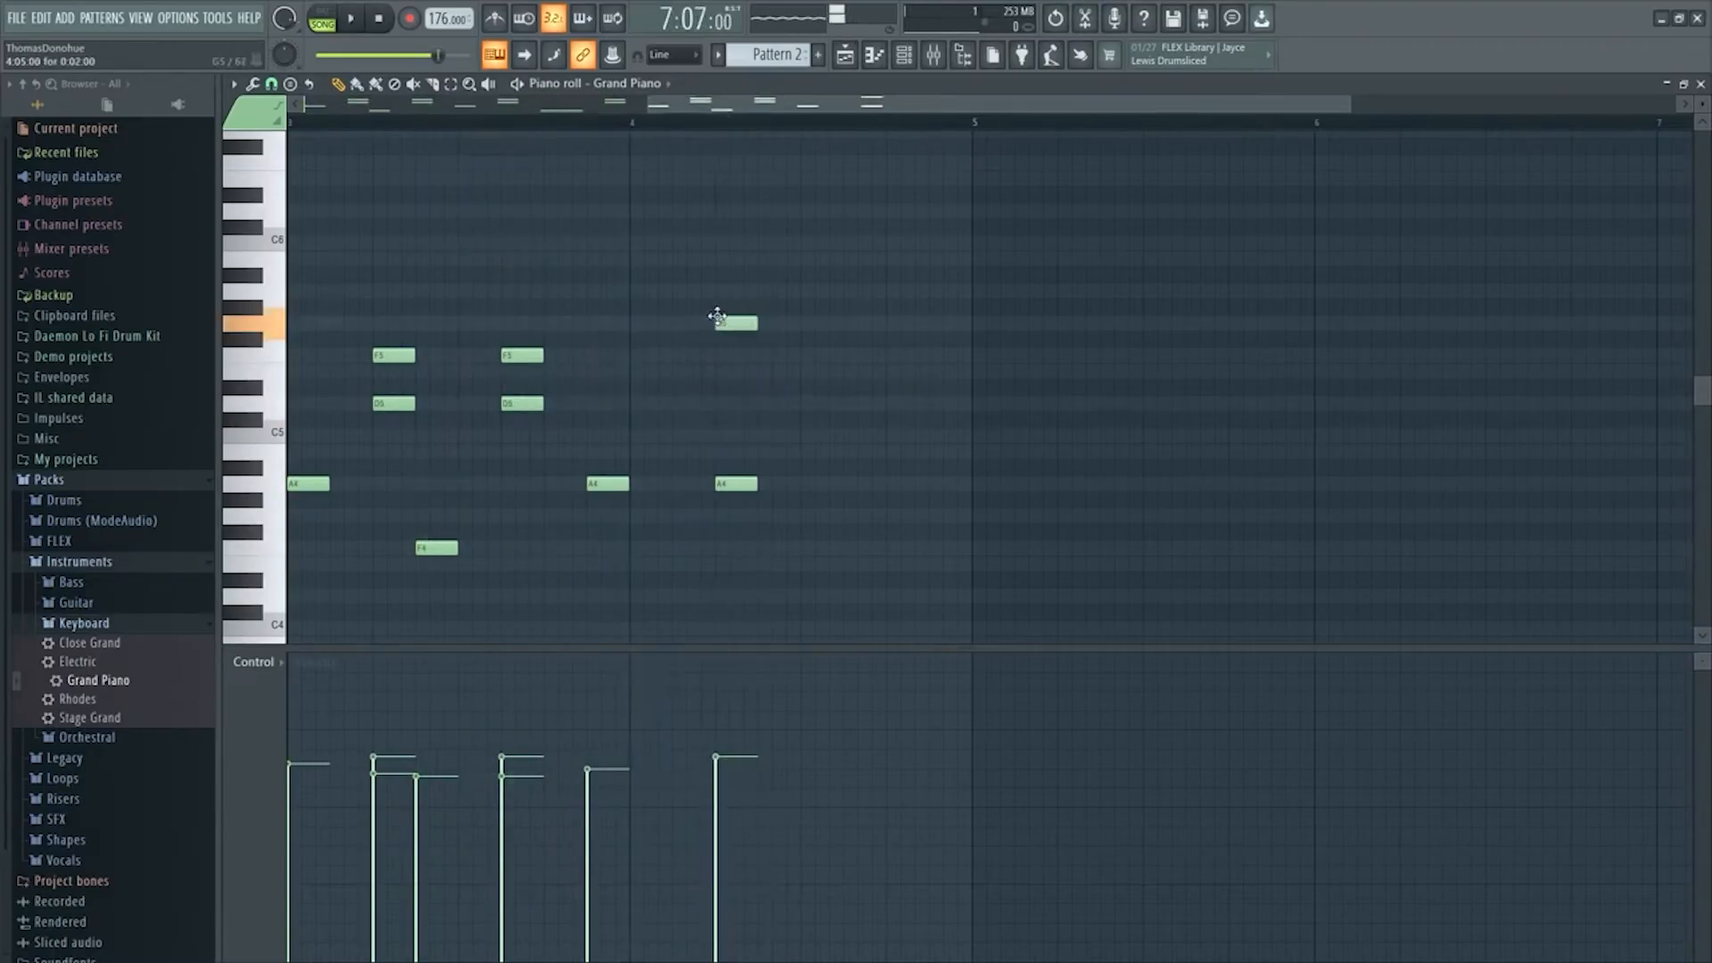
click(714, 402)
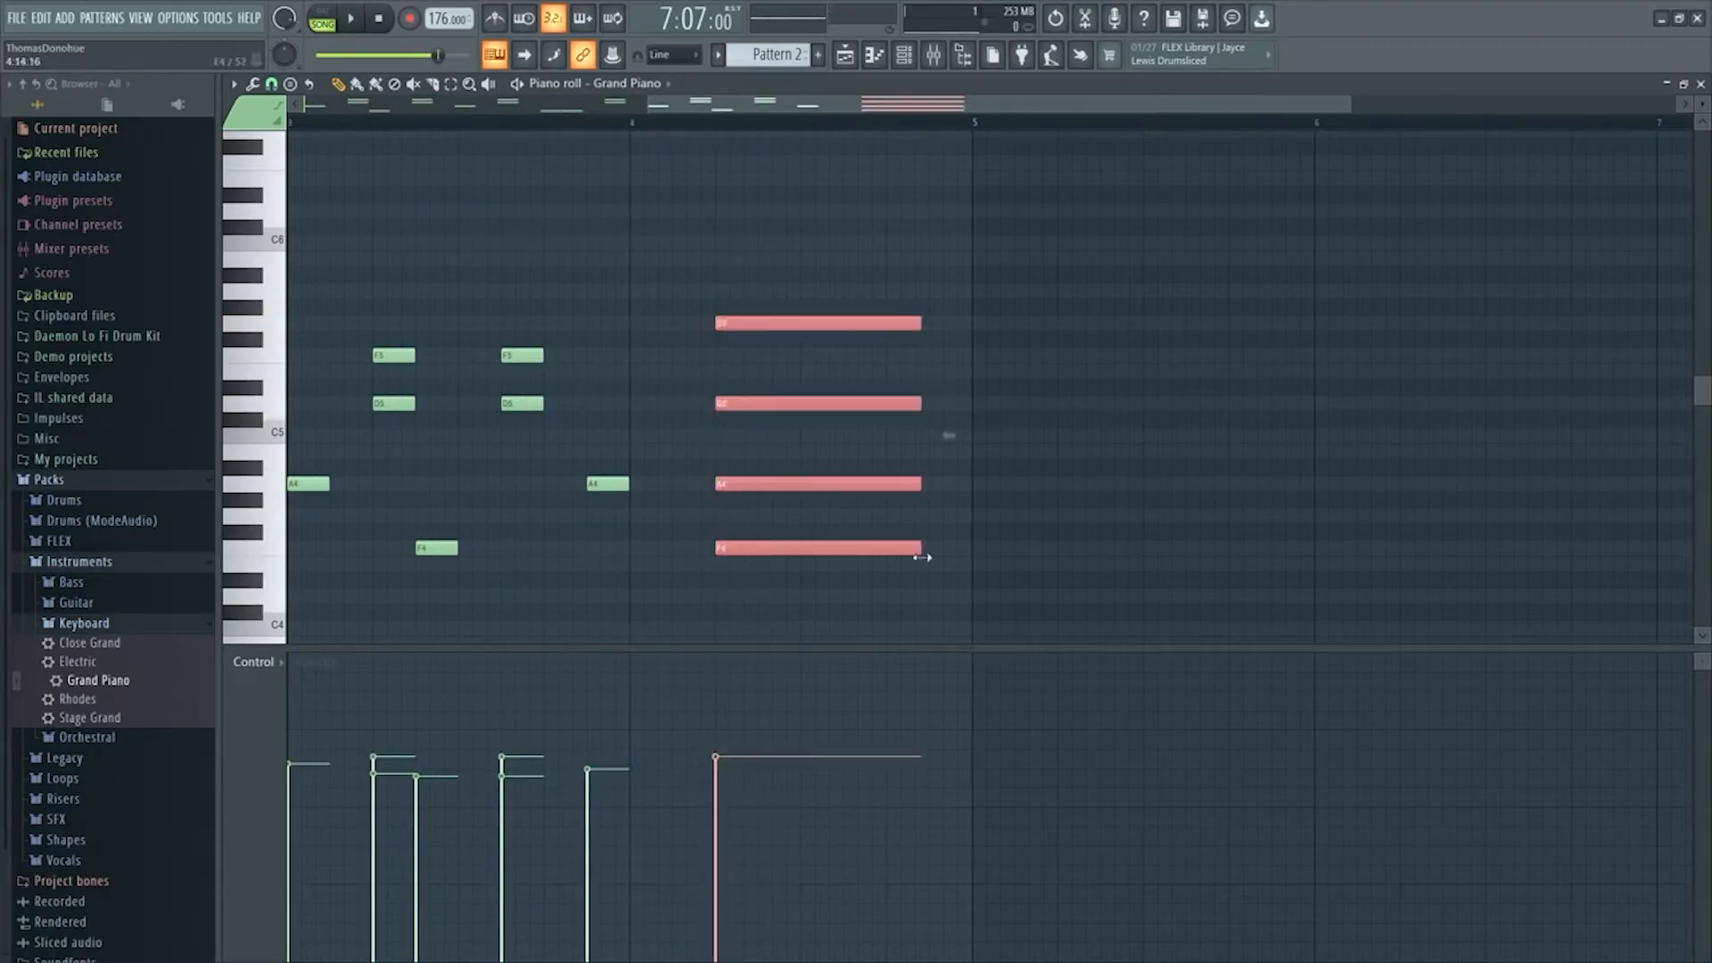
drag(921, 557, 967, 562)
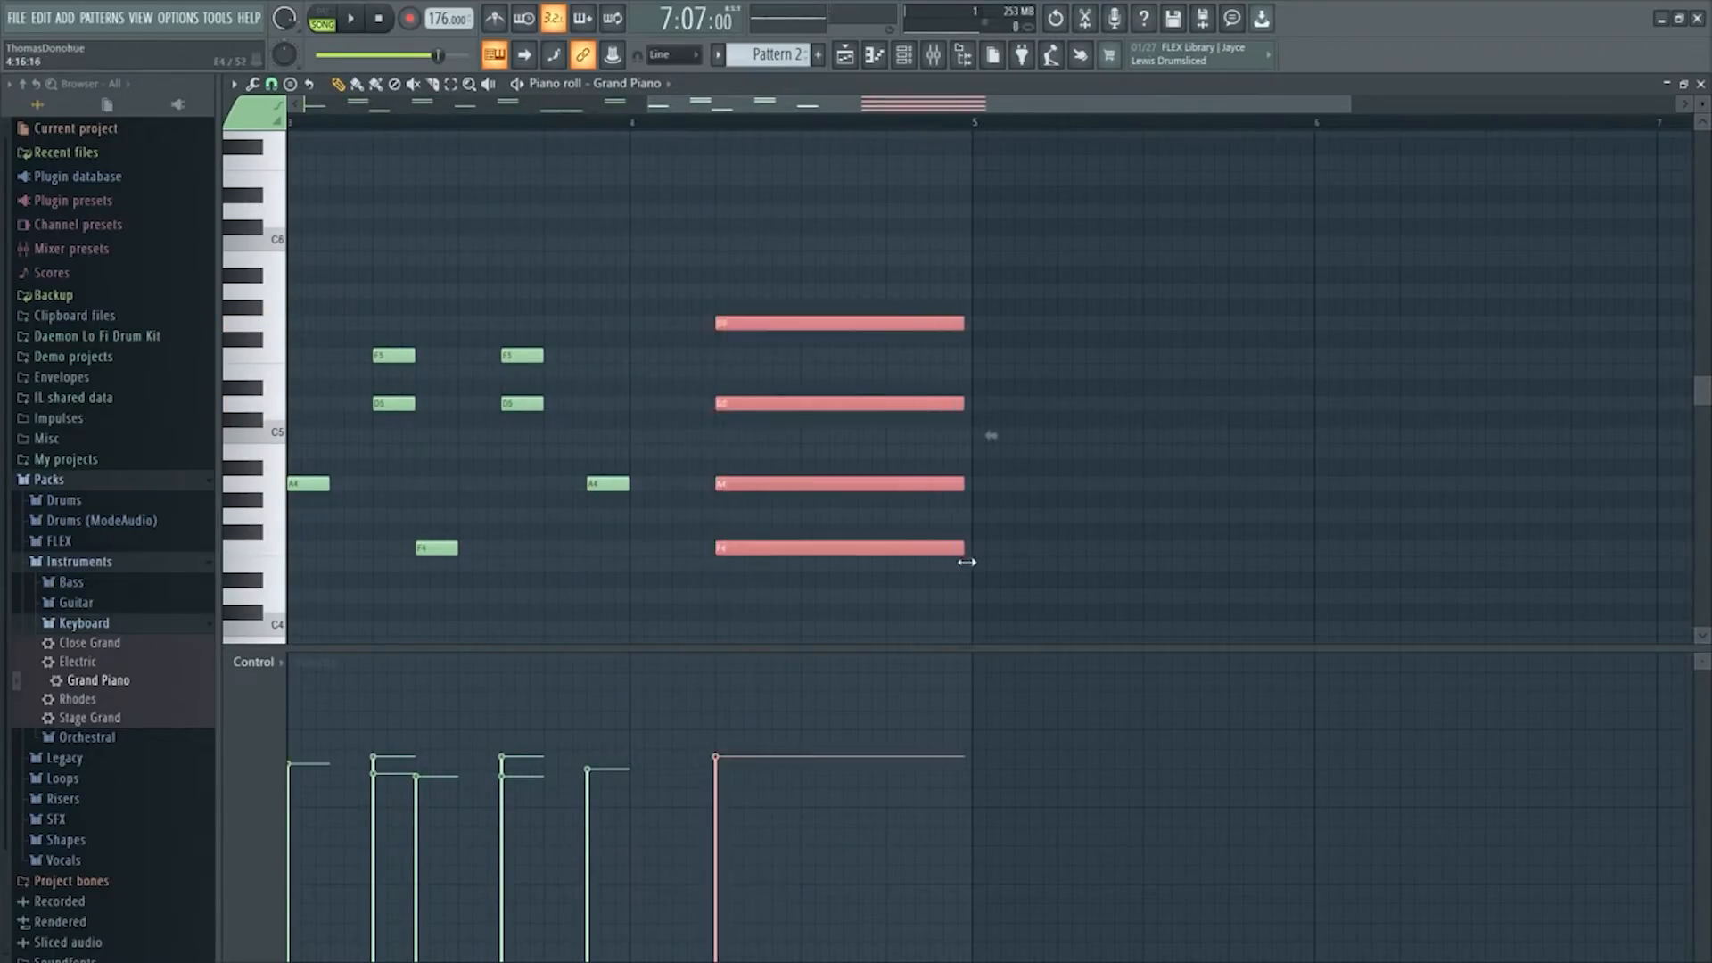
drag(1175, 107, 629, 129)
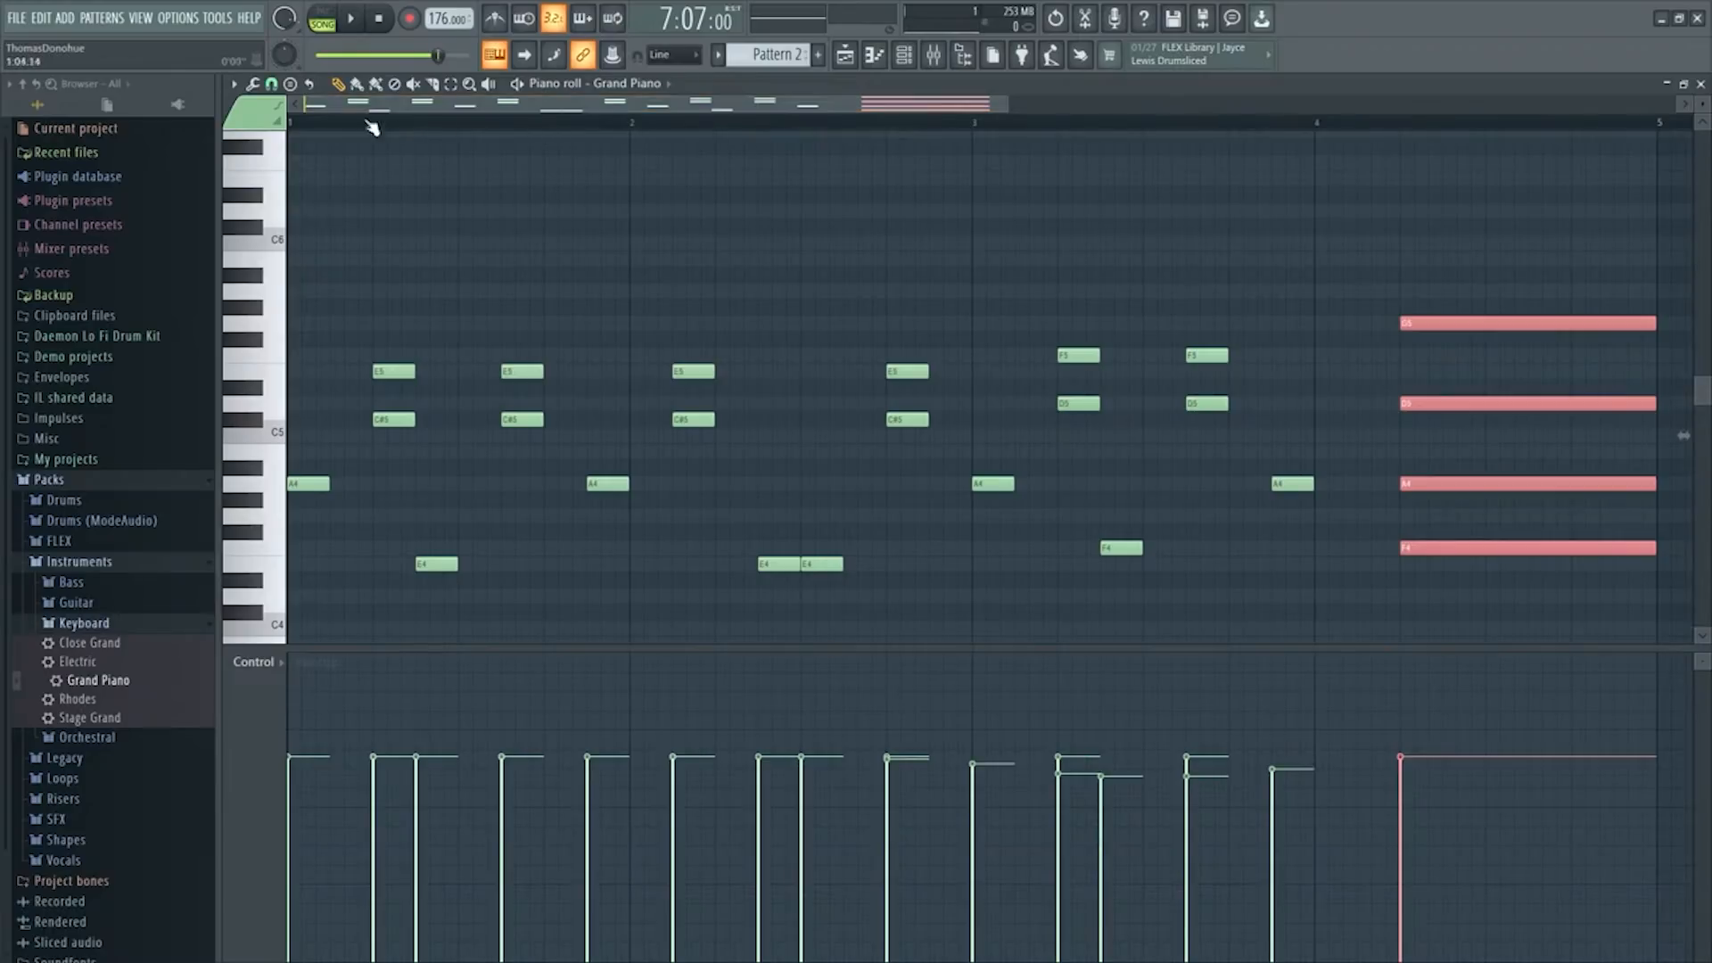
key(space)
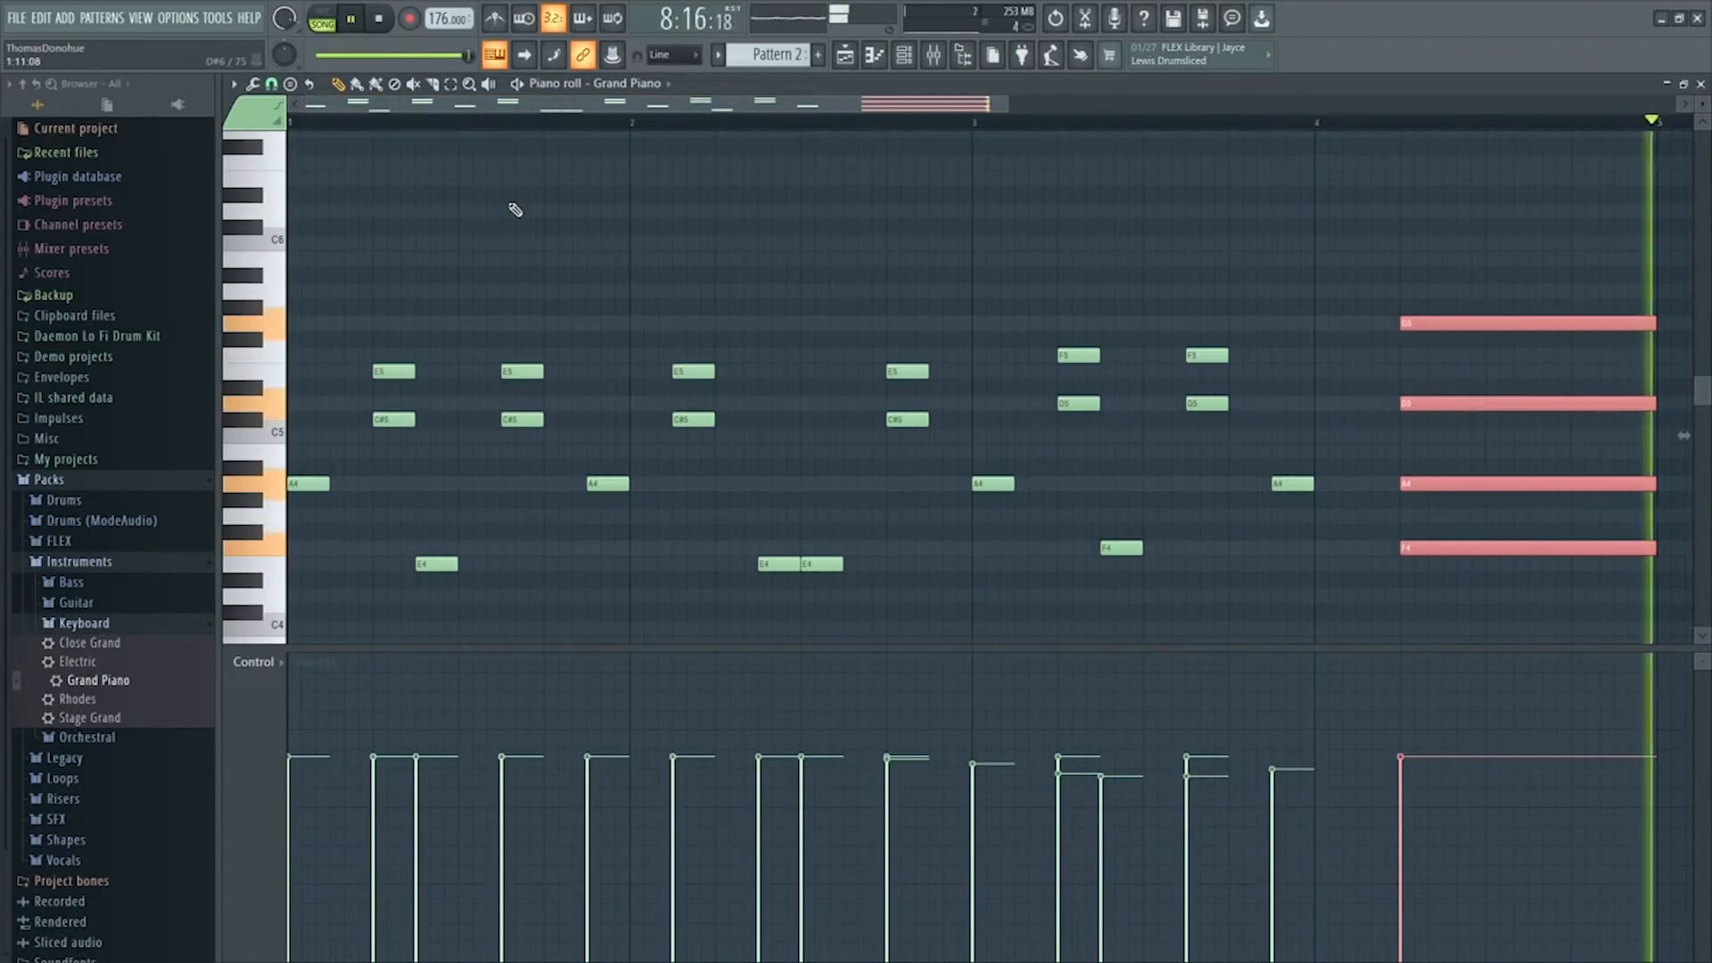
key(space)
click(1700, 84)
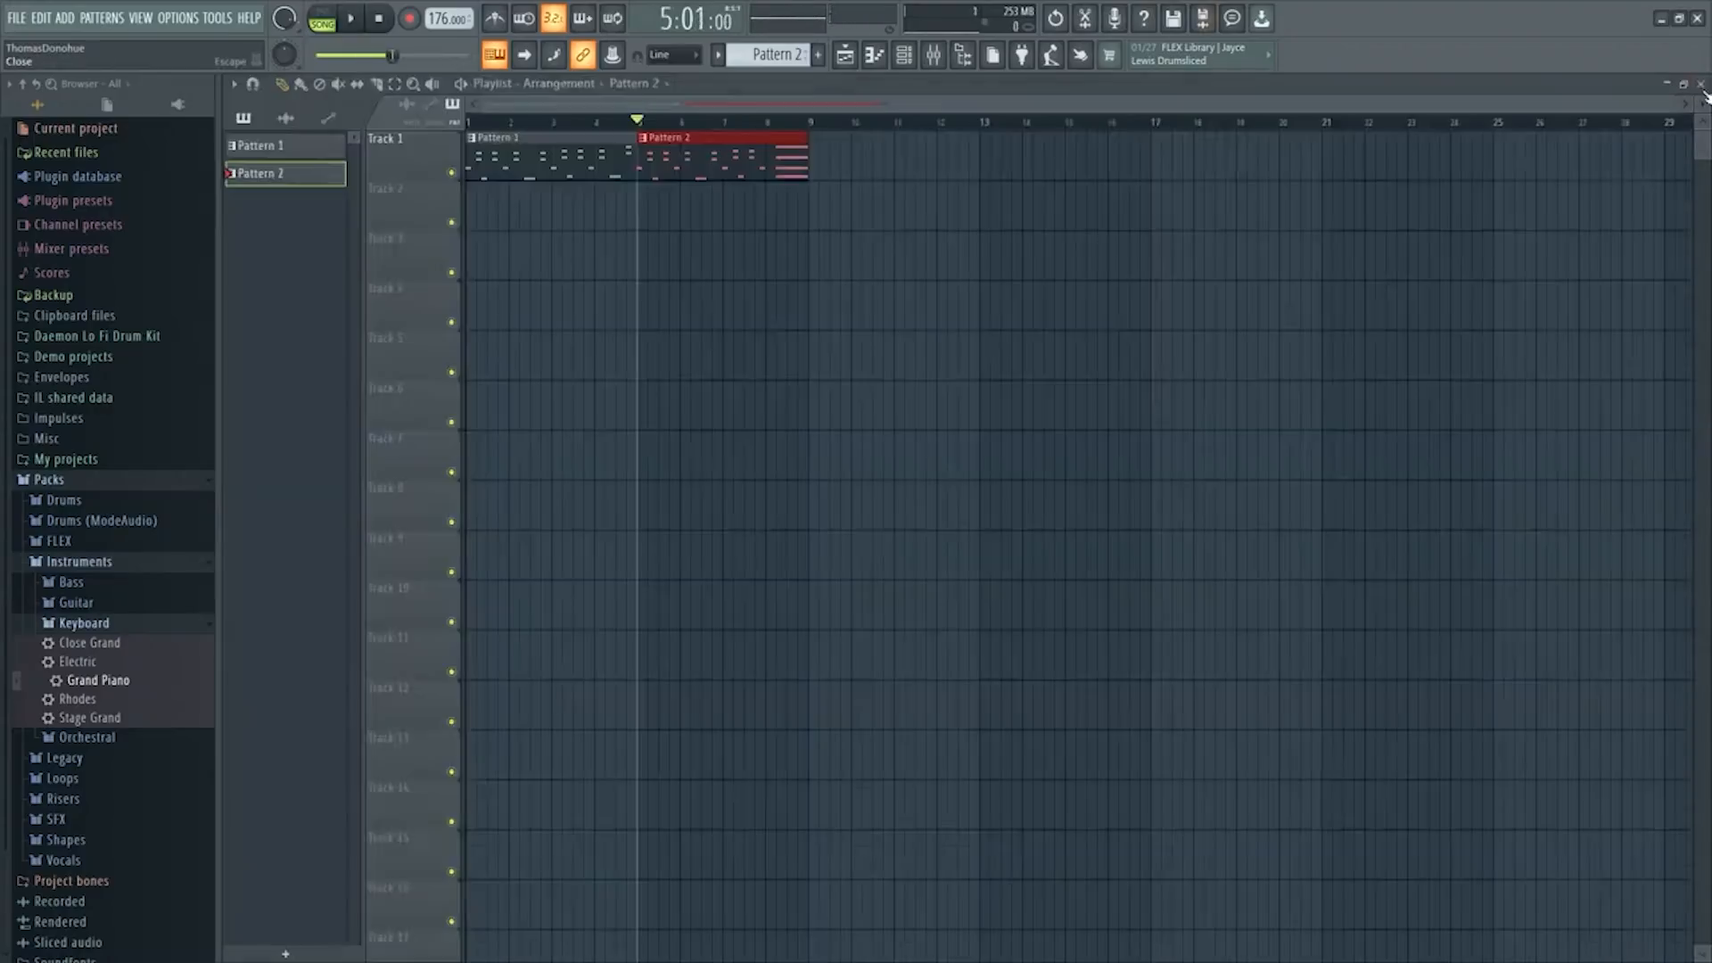
Remove the stray Pattern 2 clip from Track 2, and in Pattern 1 lengthen the A4 notes and lower the velocities, with the tempo at 209
mouse_move(790, 209)
mouse_down()
mouse_move(810, 209)
mouse_move(790, 208)
mouse_up()
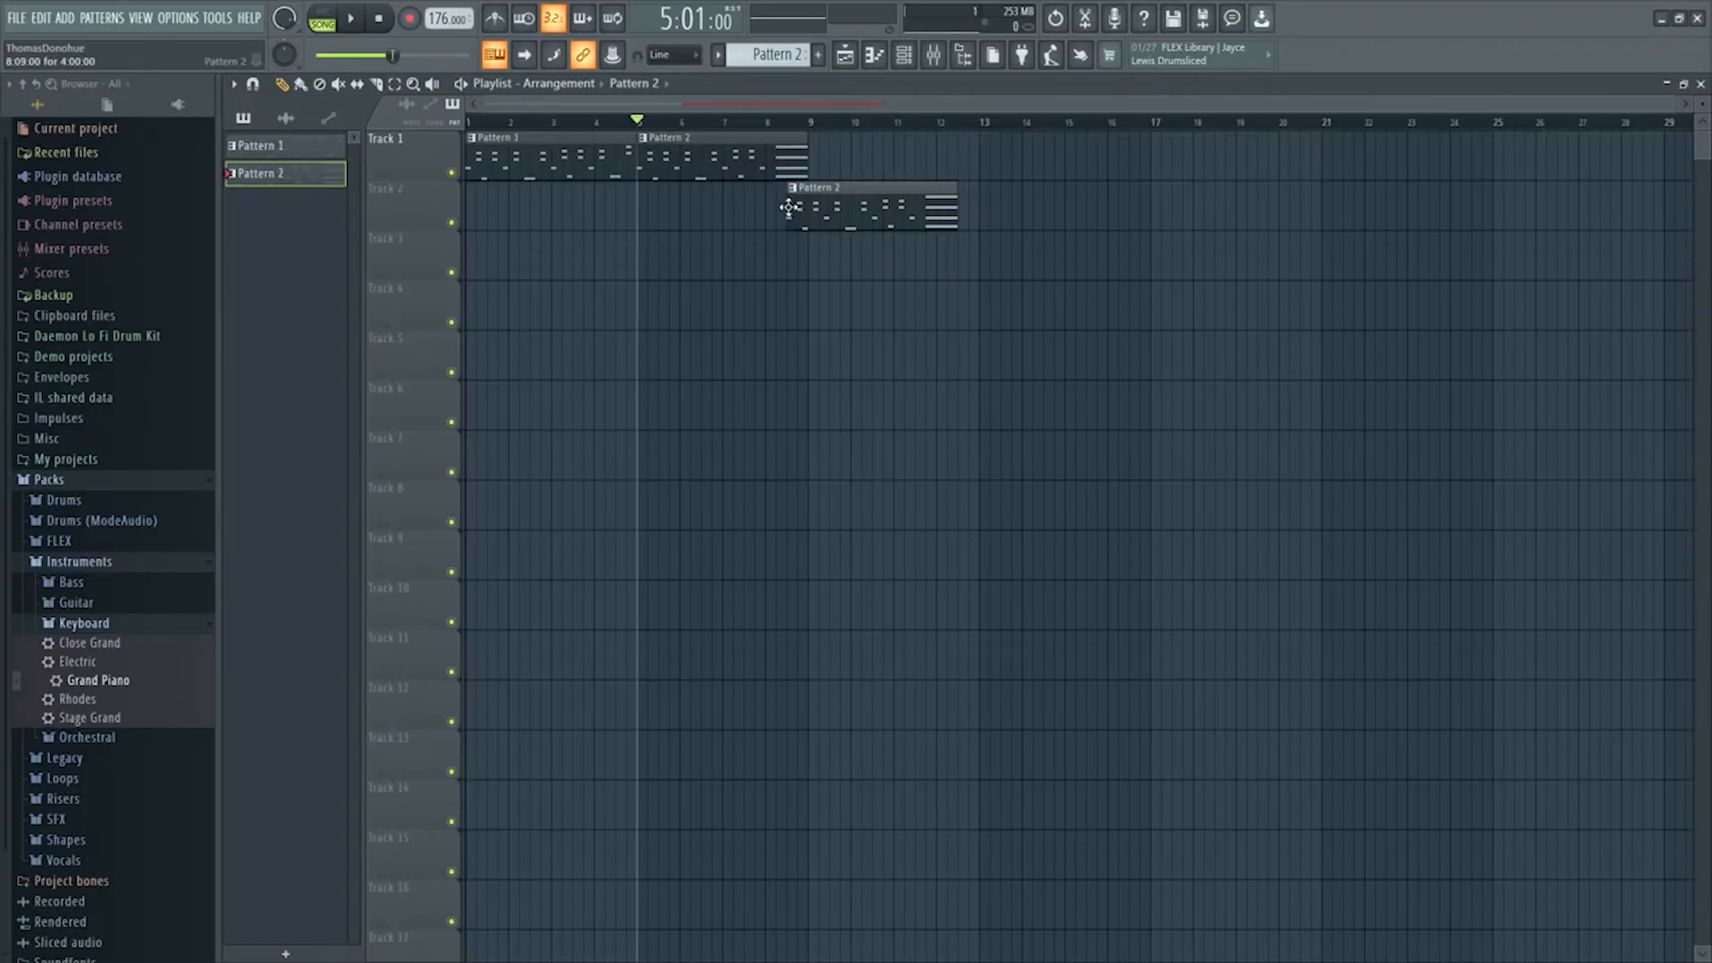
right_click(791, 208)
drag(553, 122, 394, 137)
double_click(542, 154)
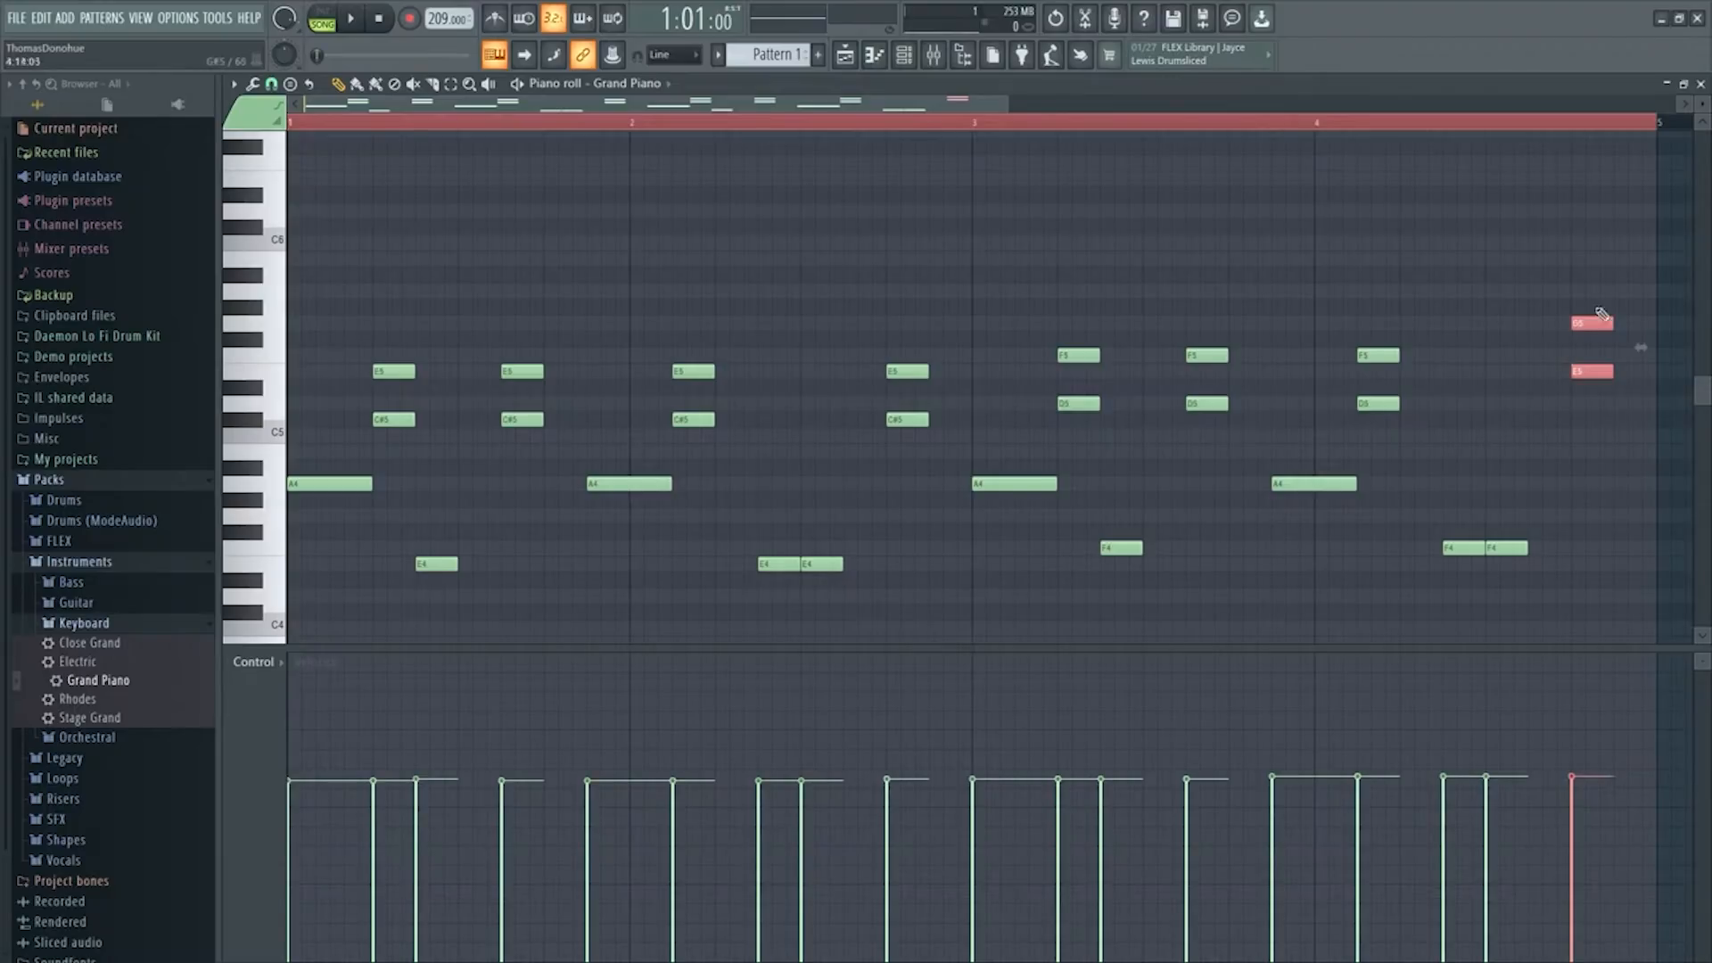
Load the Classical Acoustic guitar from the instrument packs onto the third channel
click(1700, 83)
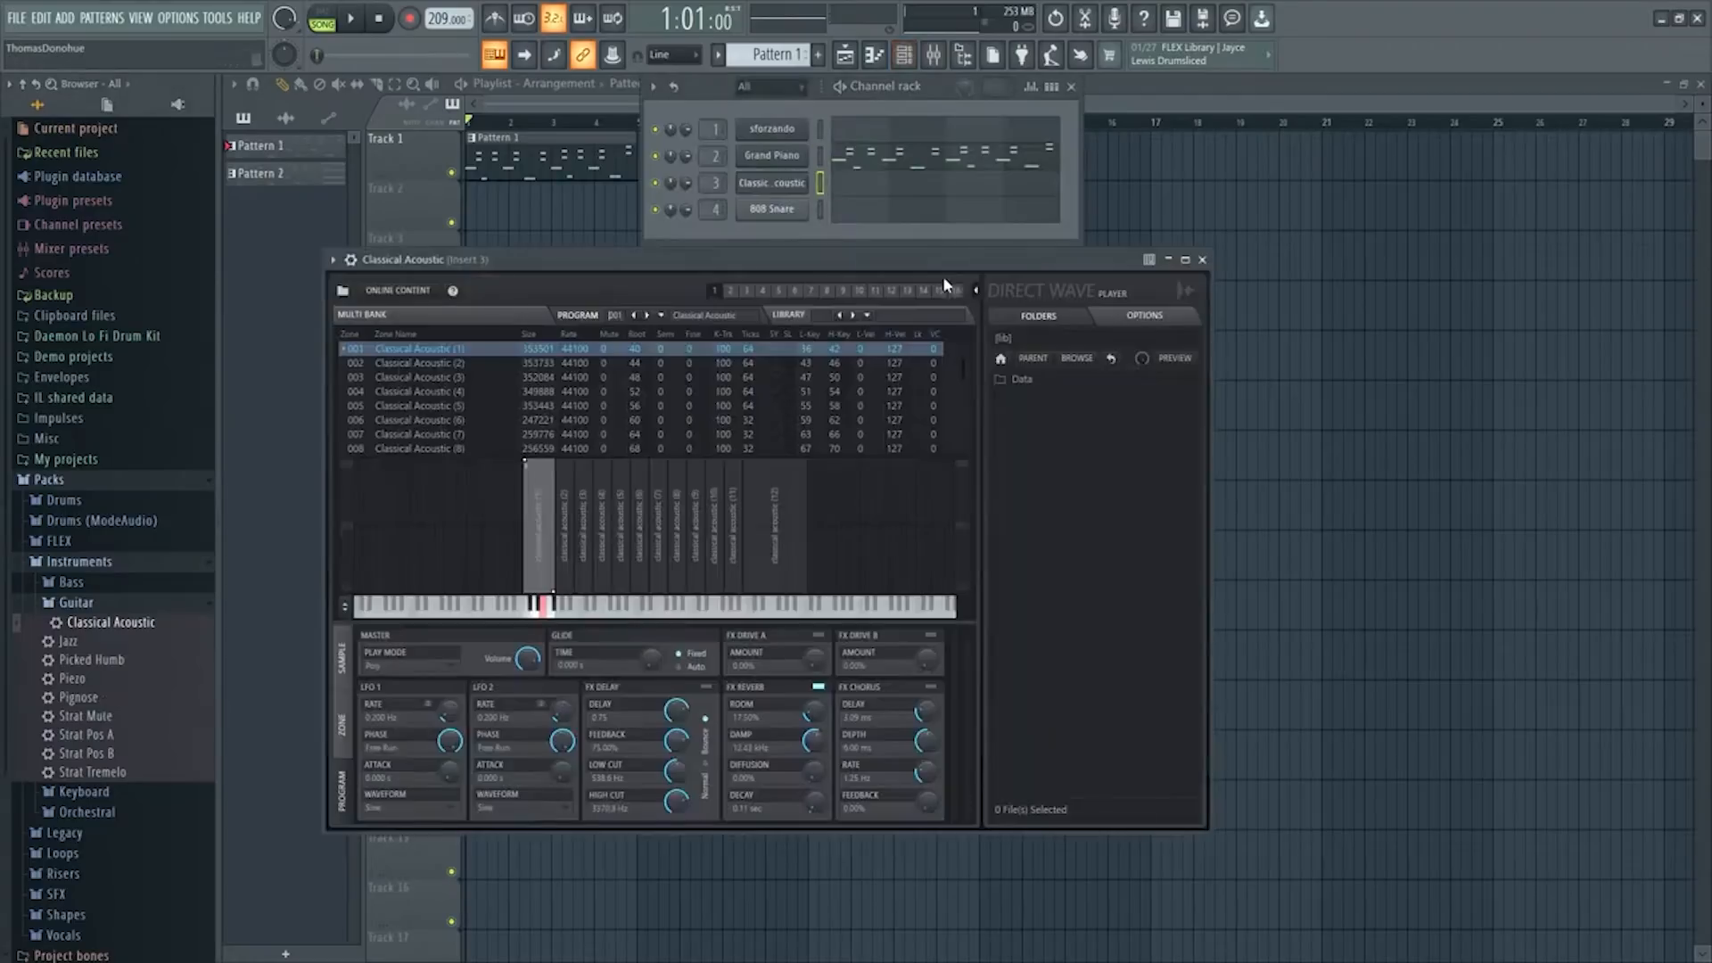
click(661, 613)
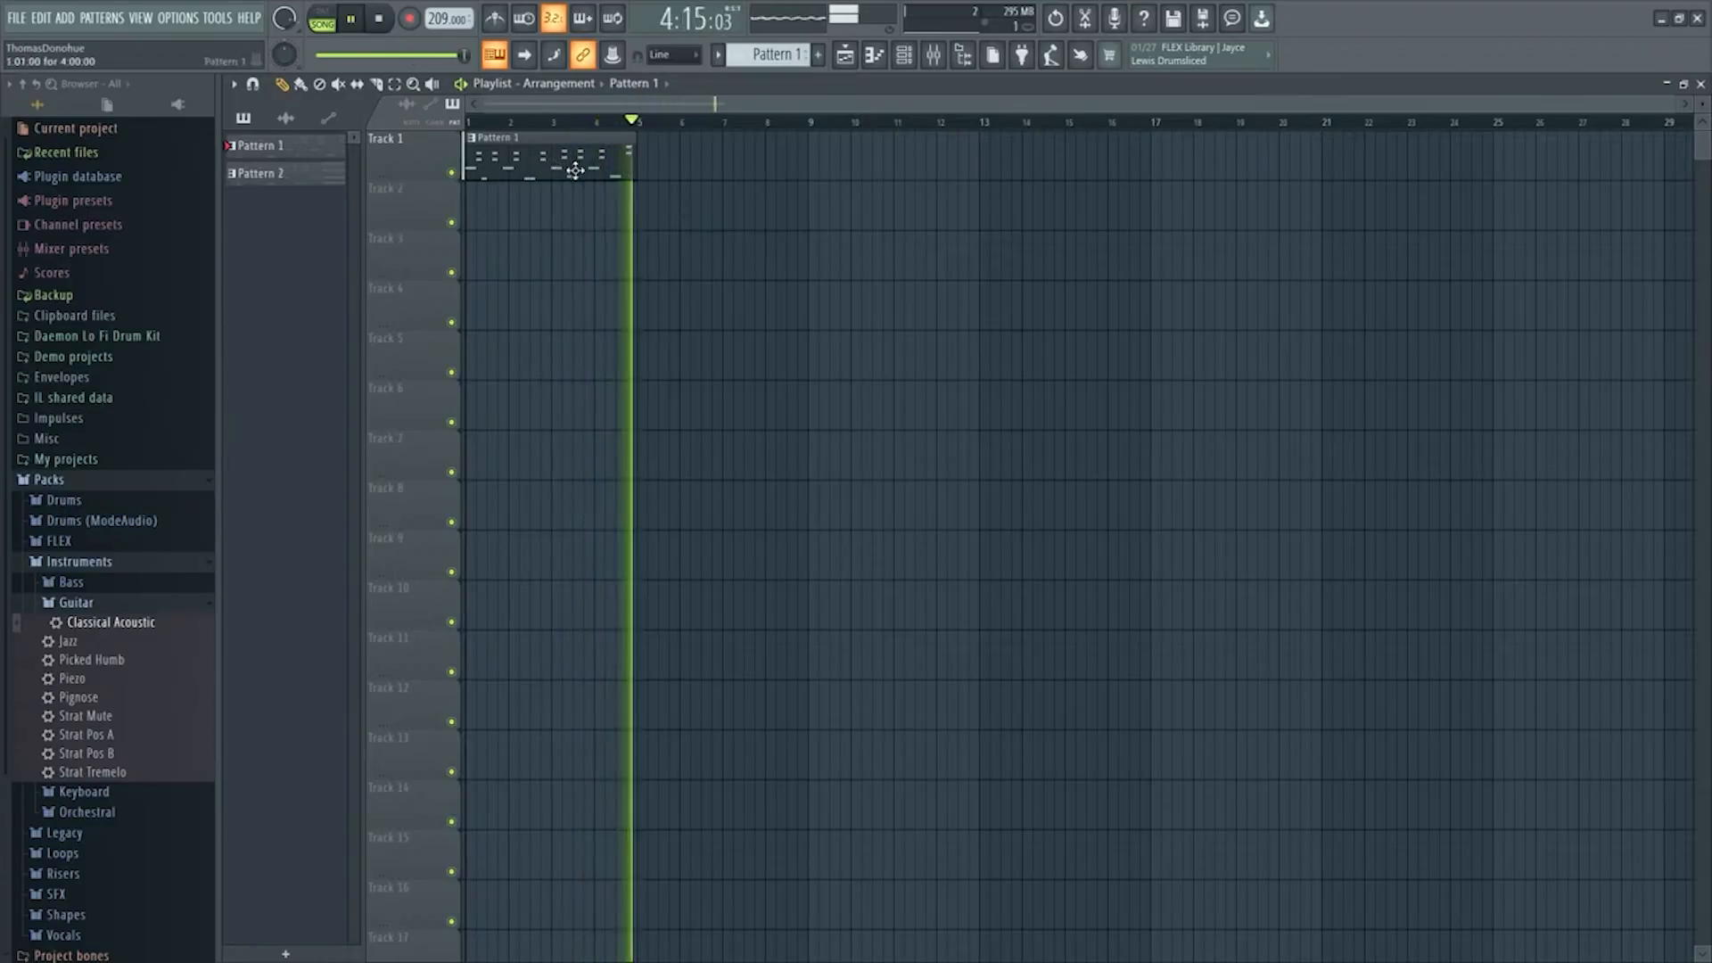
Restart song playback and duplicate the Pattern 1 clip directly after itself on Track 1
key(space)
key(space)
click(596, 165)
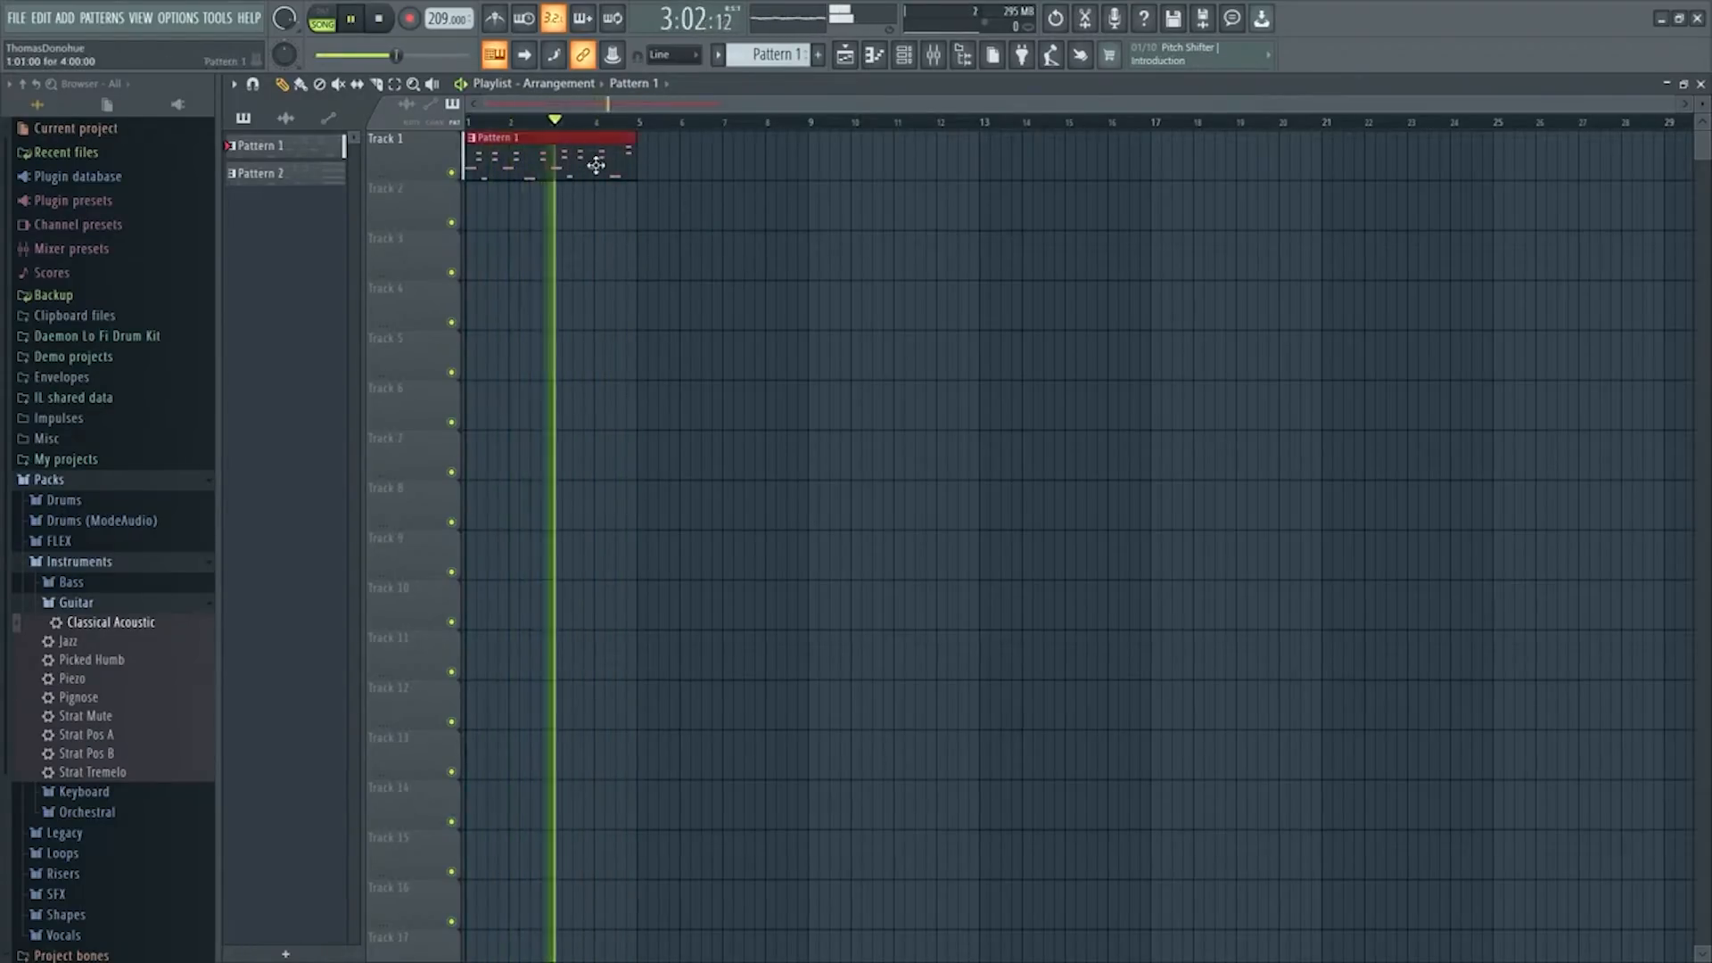
key(ctrl+b)
Add Fruity parametric EQ 2 to mixer Insert 2 and cut the low frequencies with the first band, easing its cutoff slightly lower
click(933, 54)
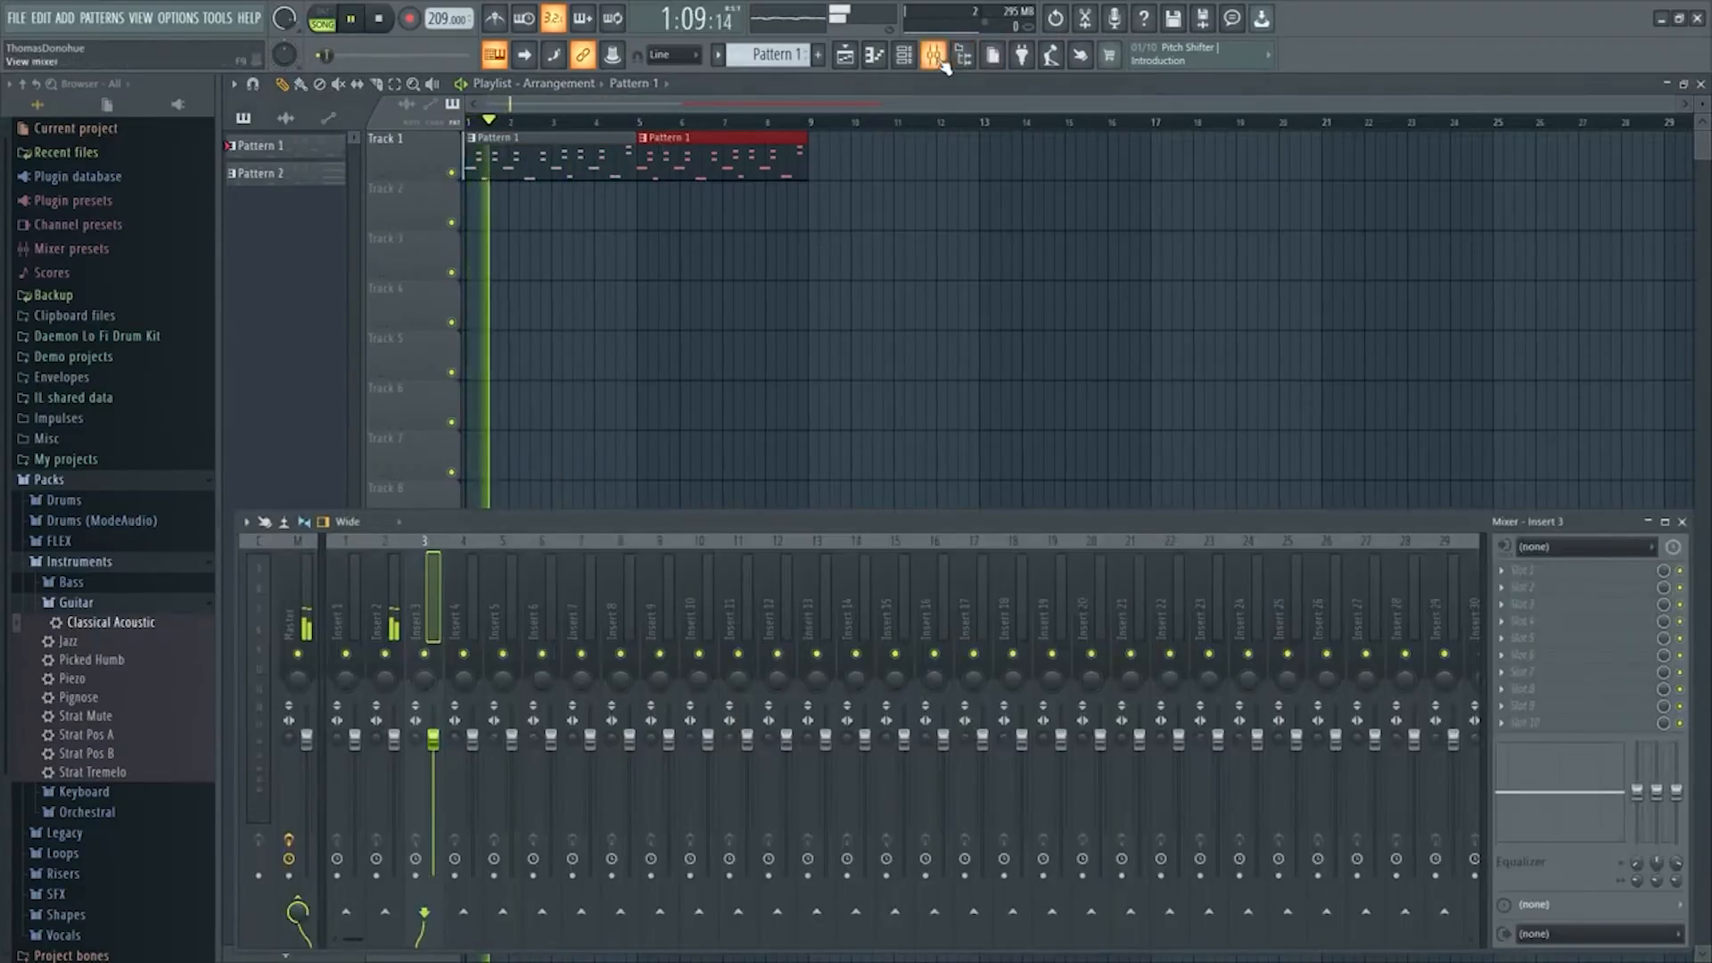
click(388, 602)
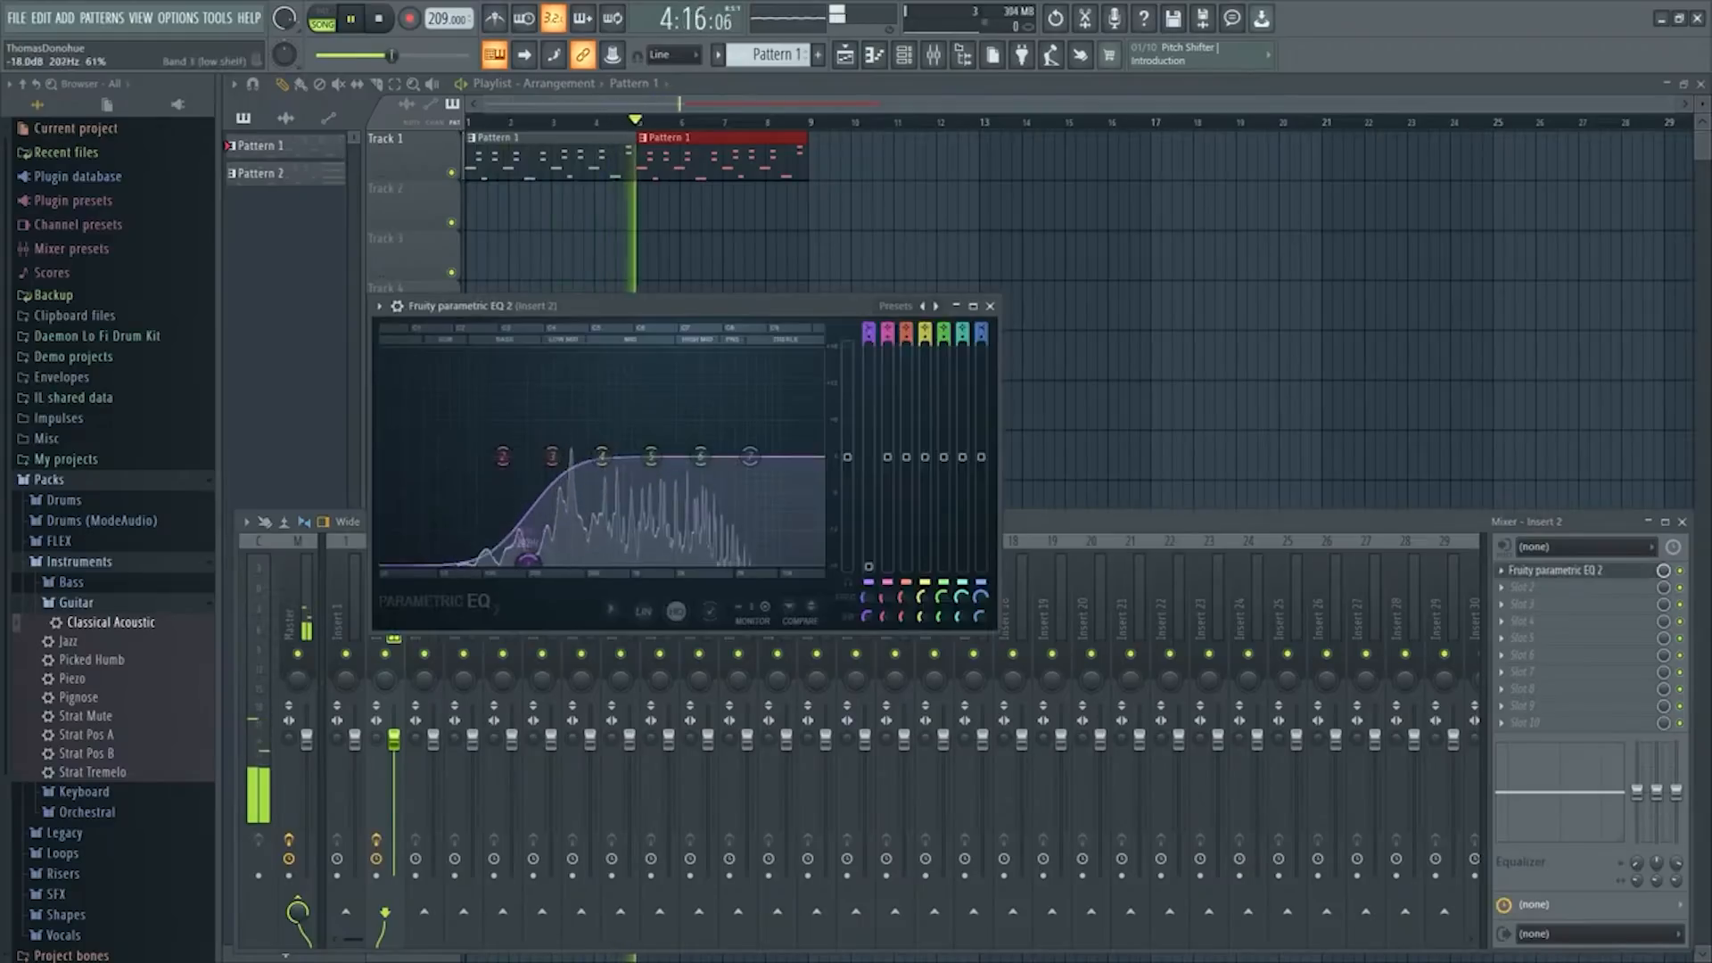
drag(528, 562, 505, 564)
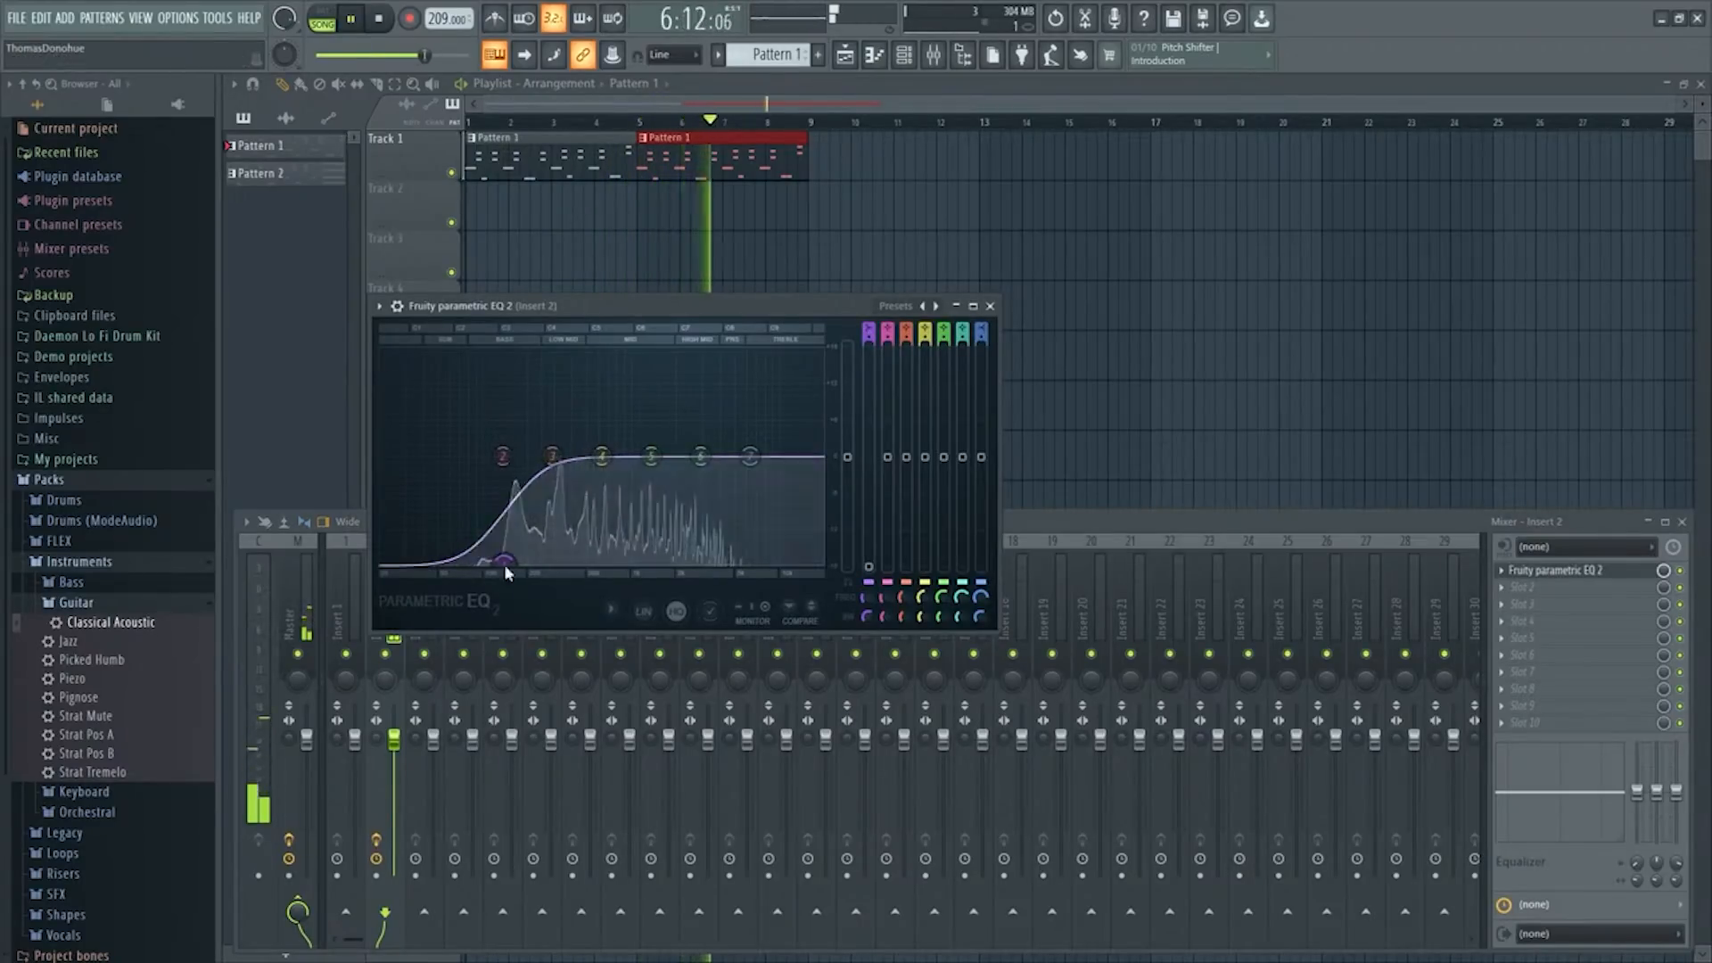
Raise the fourth band of the piano's parametric EQ on Insert 2, then stop playback and close the mixer
drag(601, 457, 612, 408)
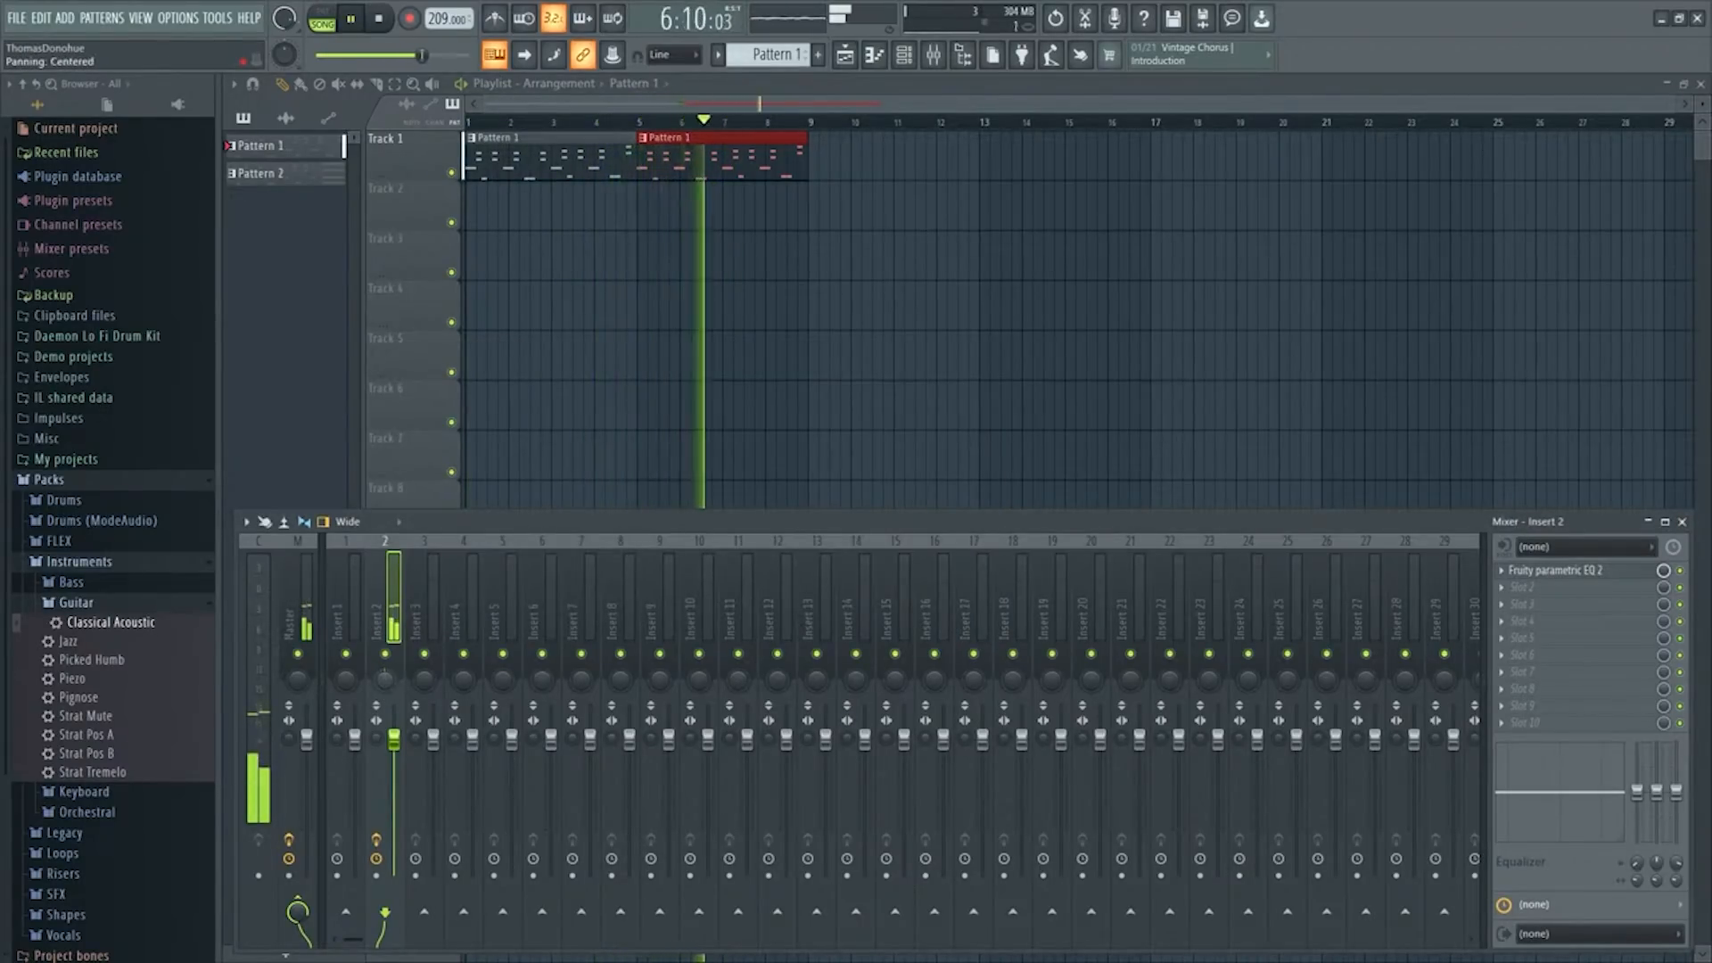
key(space)
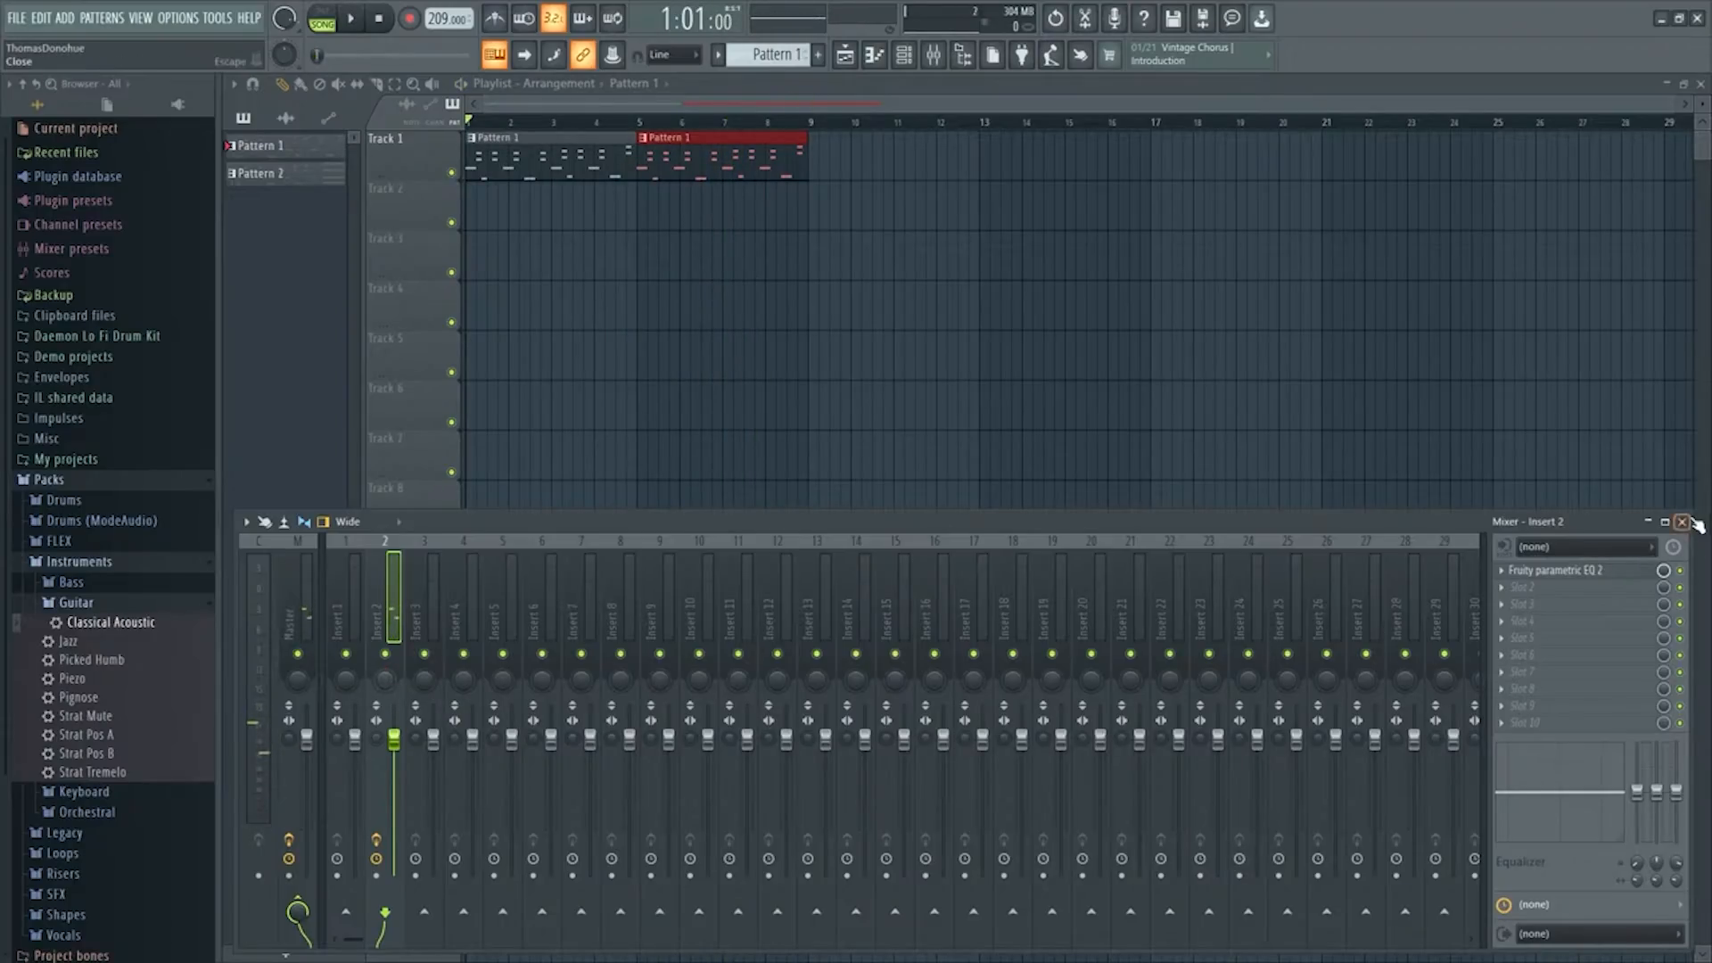
click(1684, 523)
Load the Classic 80 bass from the instrument packs onto the fourth channel in place of the 808 Snare
click(695, 296)
right_click(778, 292)
click(903, 54)
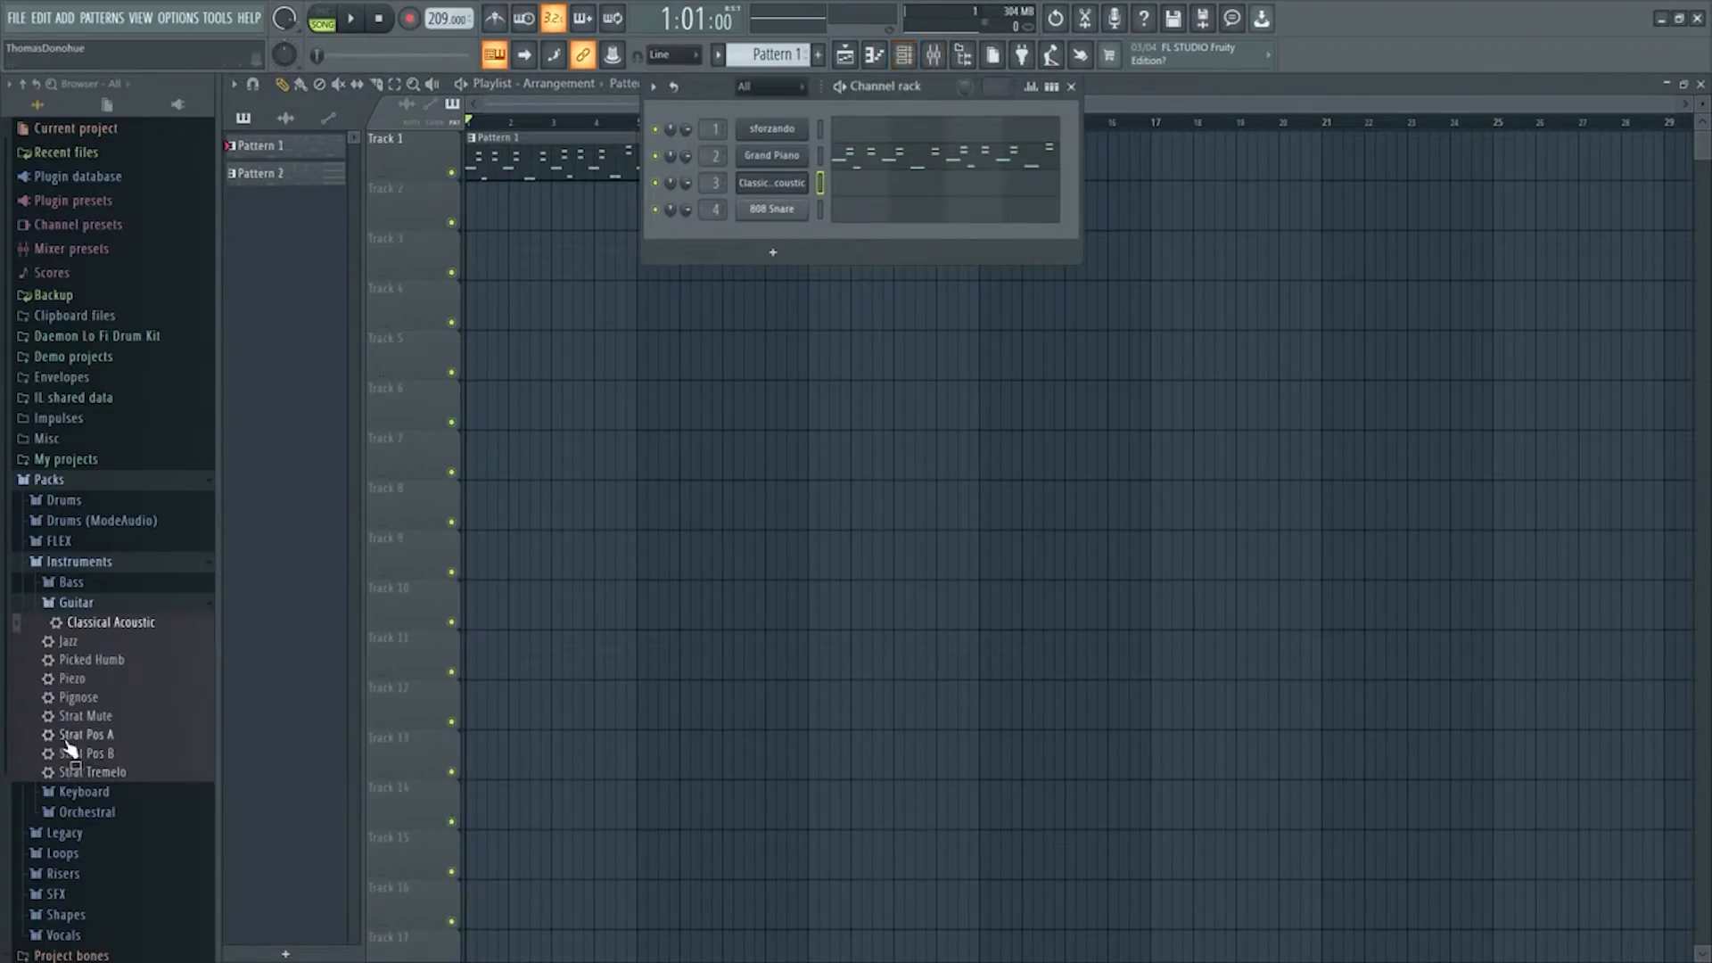
click(87, 584)
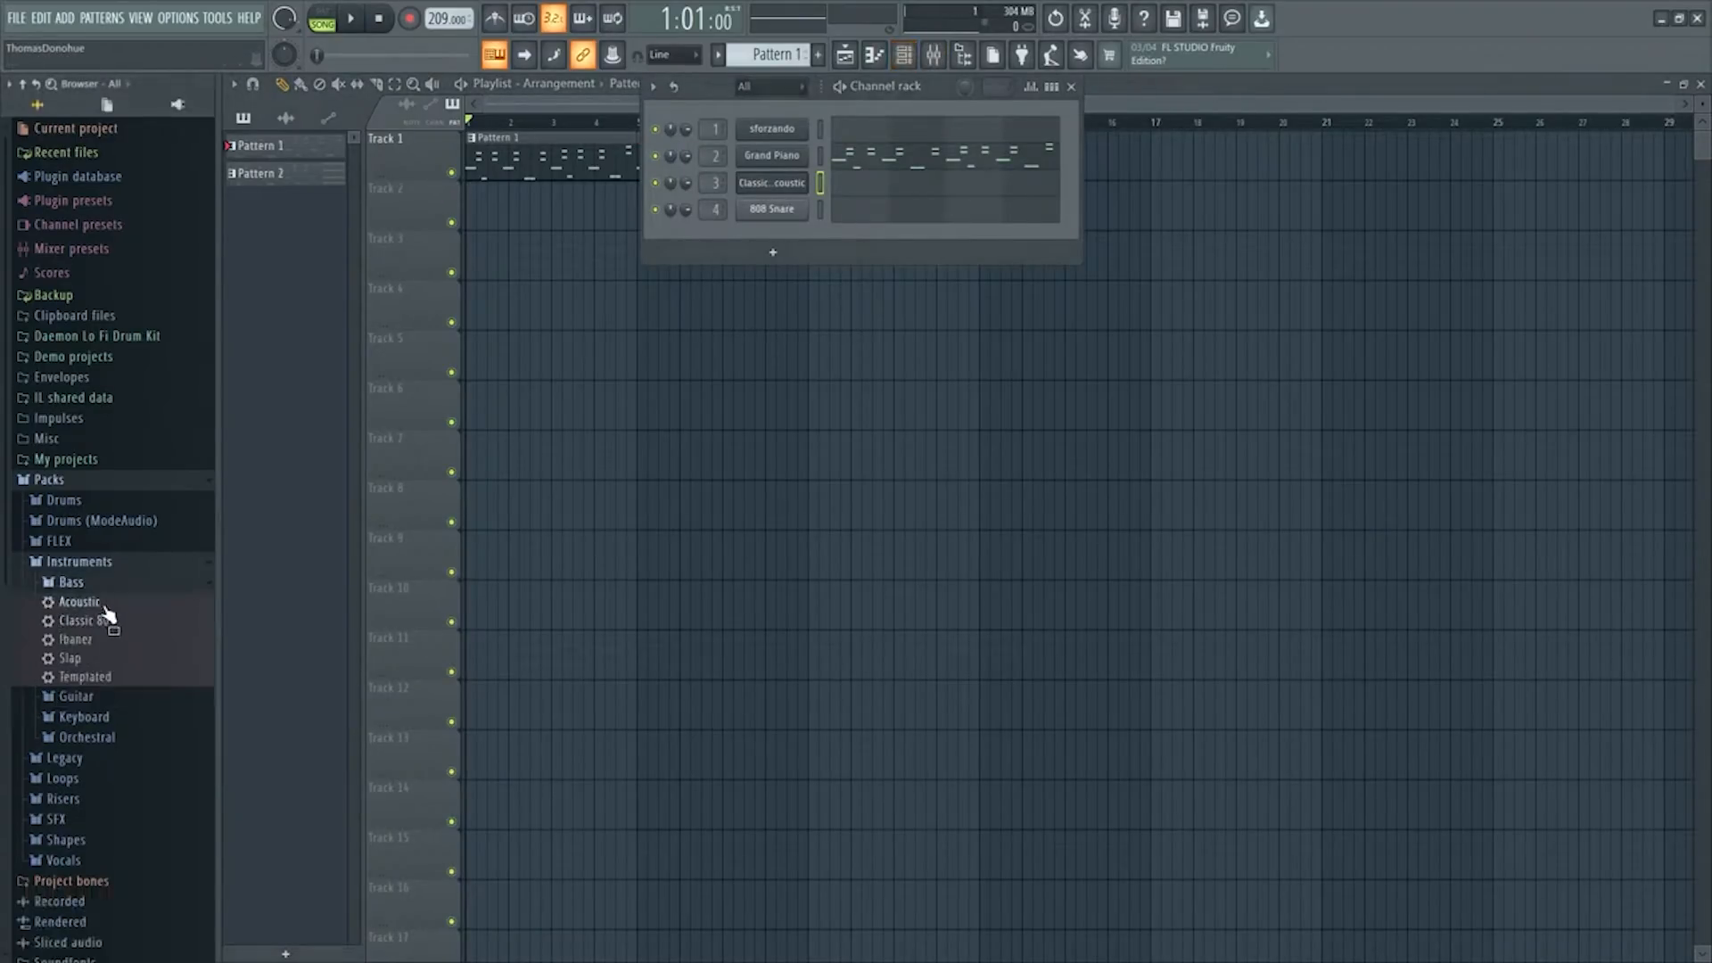
drag(107, 615, 772, 208)
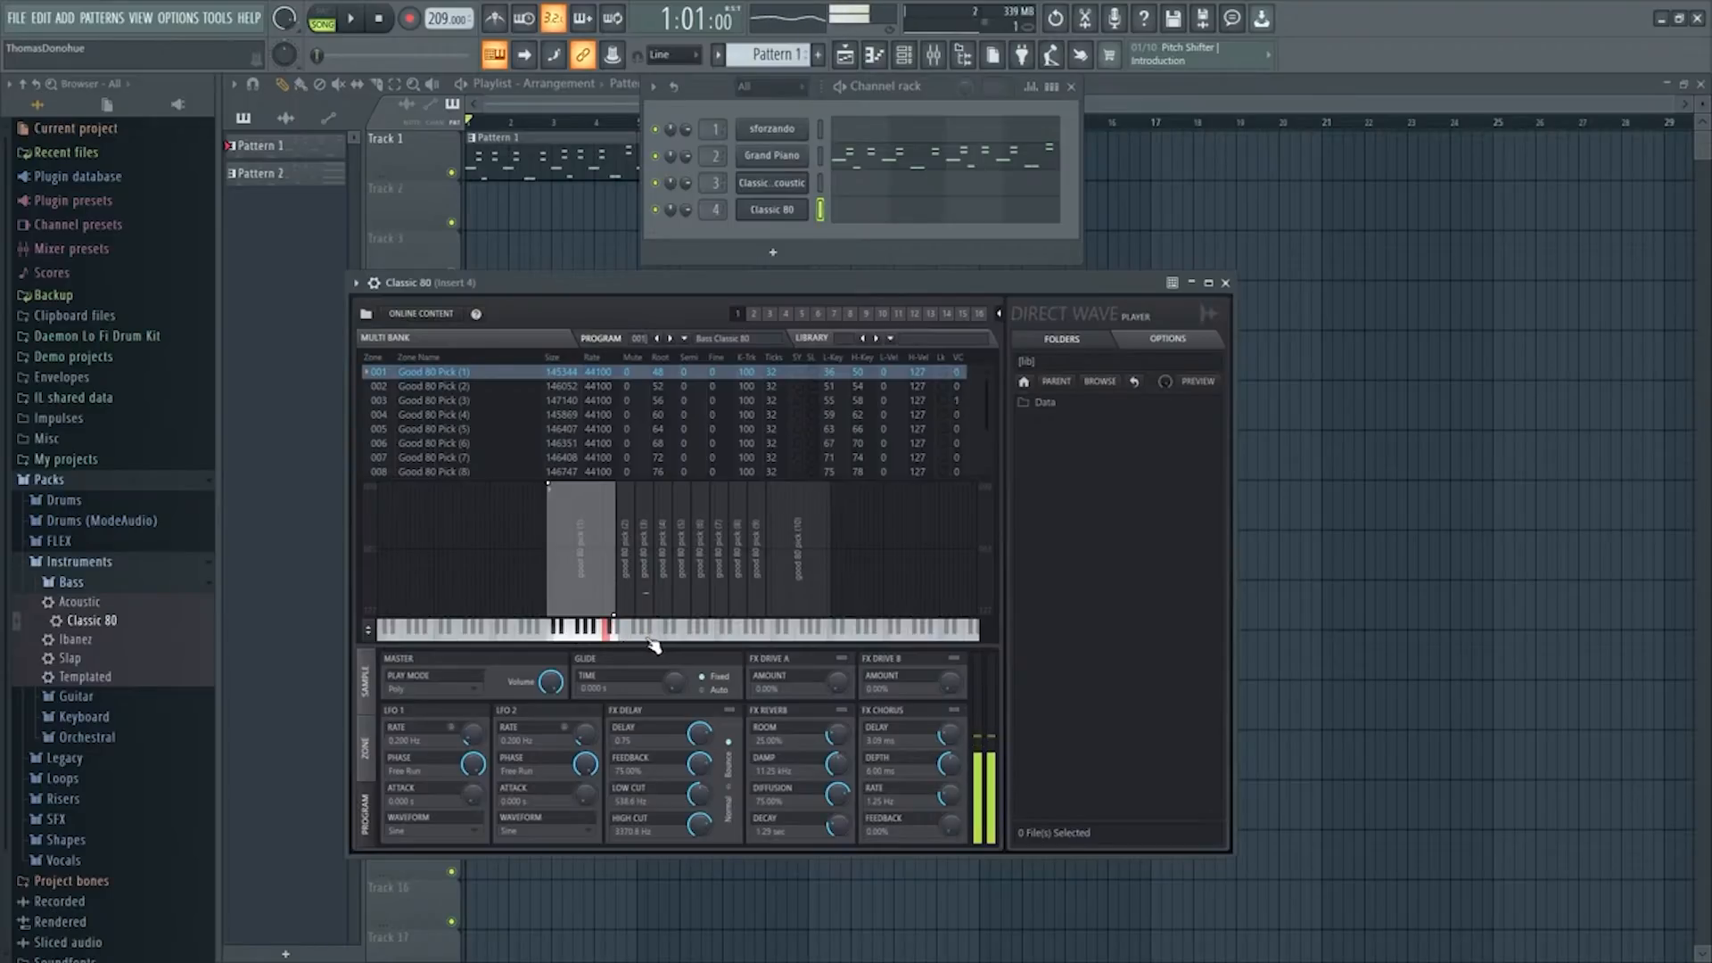
click(1225, 283)
Replace the fourth channel's bass with Ibanez and audition a few of its notes
drag(82, 640, 436, 464)
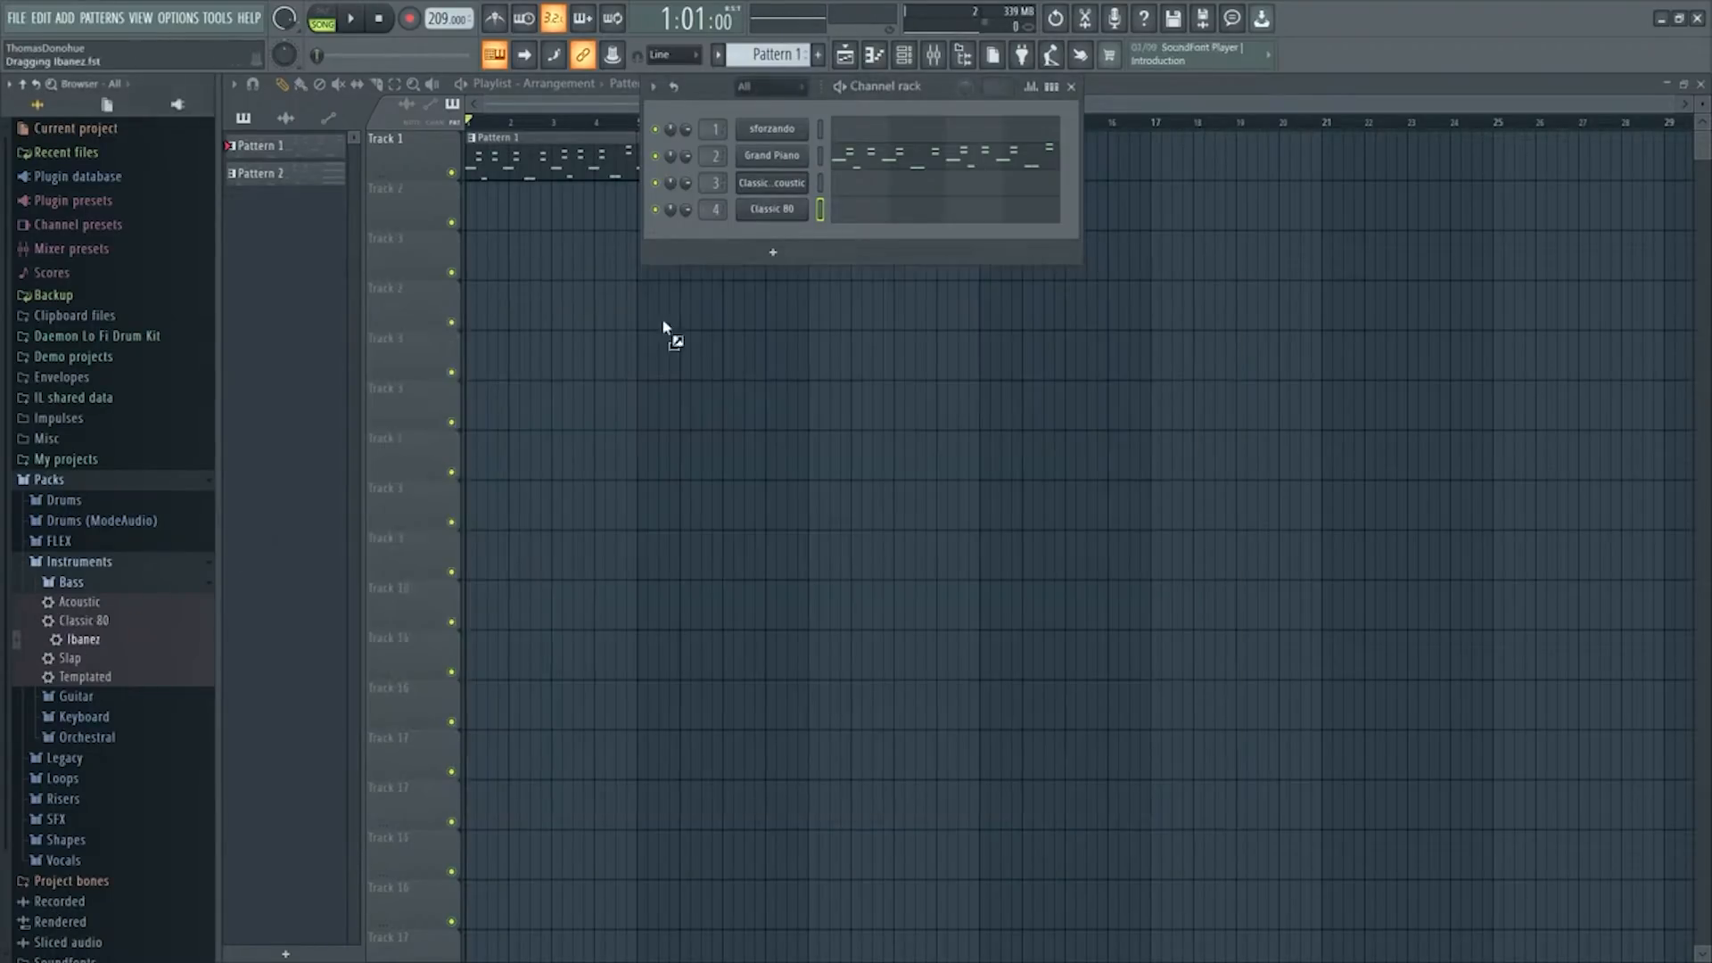
drag(792, 210, 792, 212)
click(633, 638)
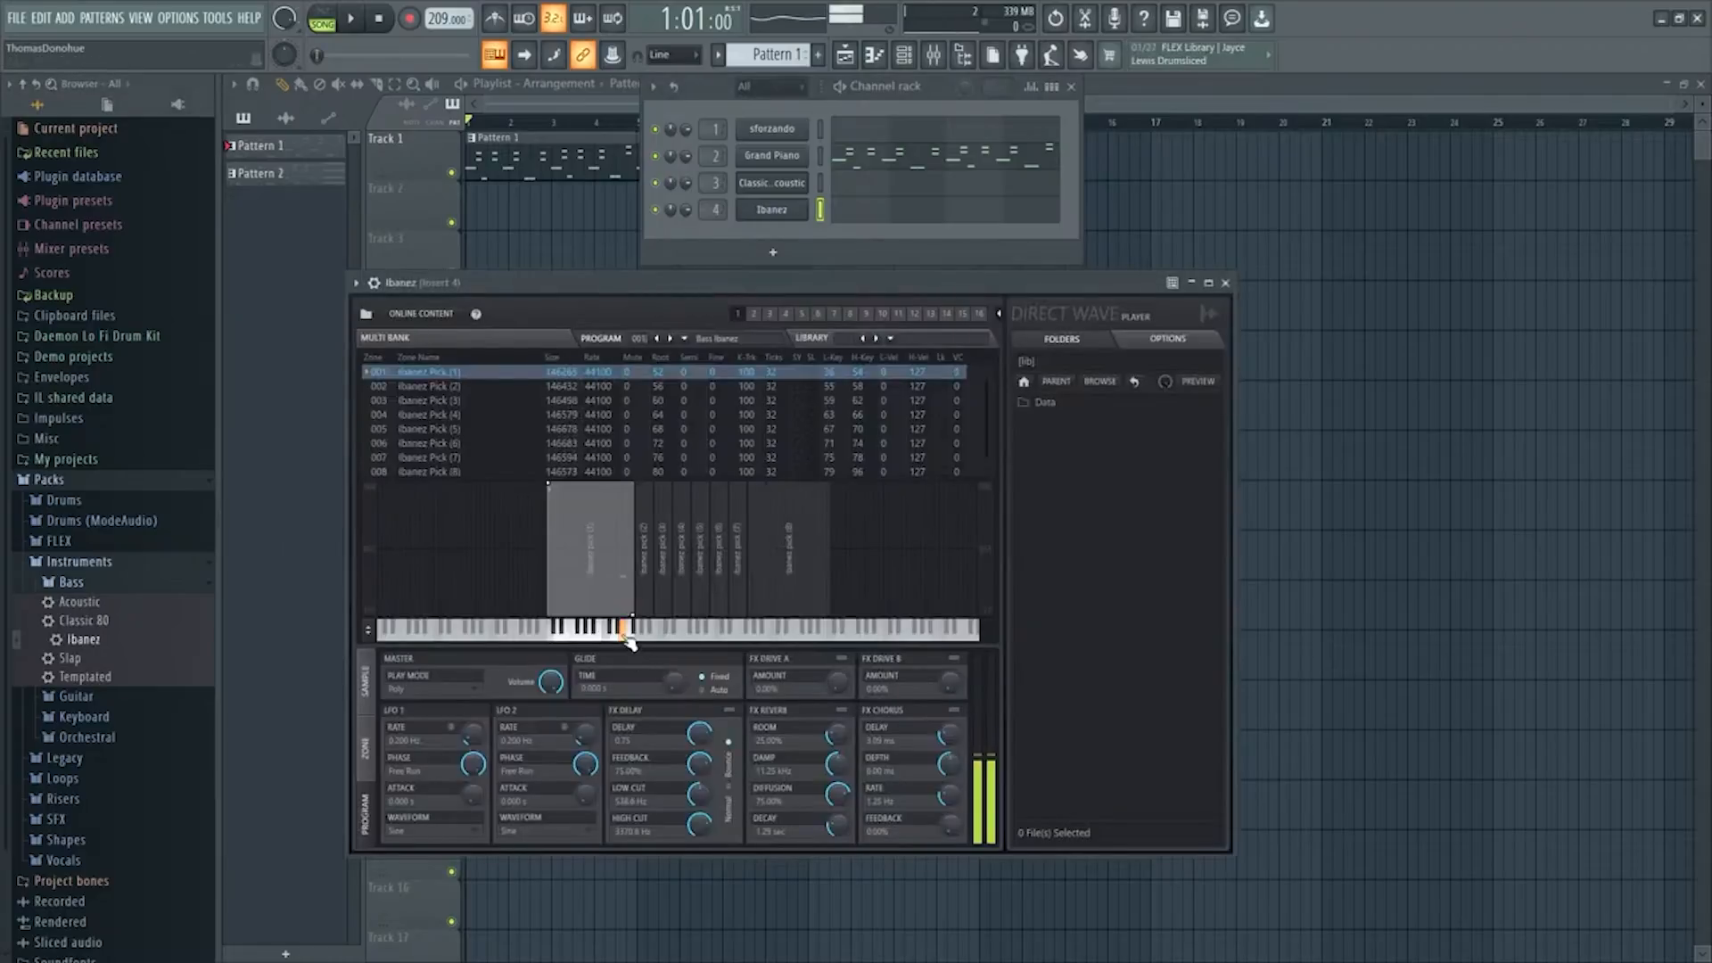
click(650, 638)
click(651, 636)
click(651, 635)
click(1225, 282)
click(1073, 88)
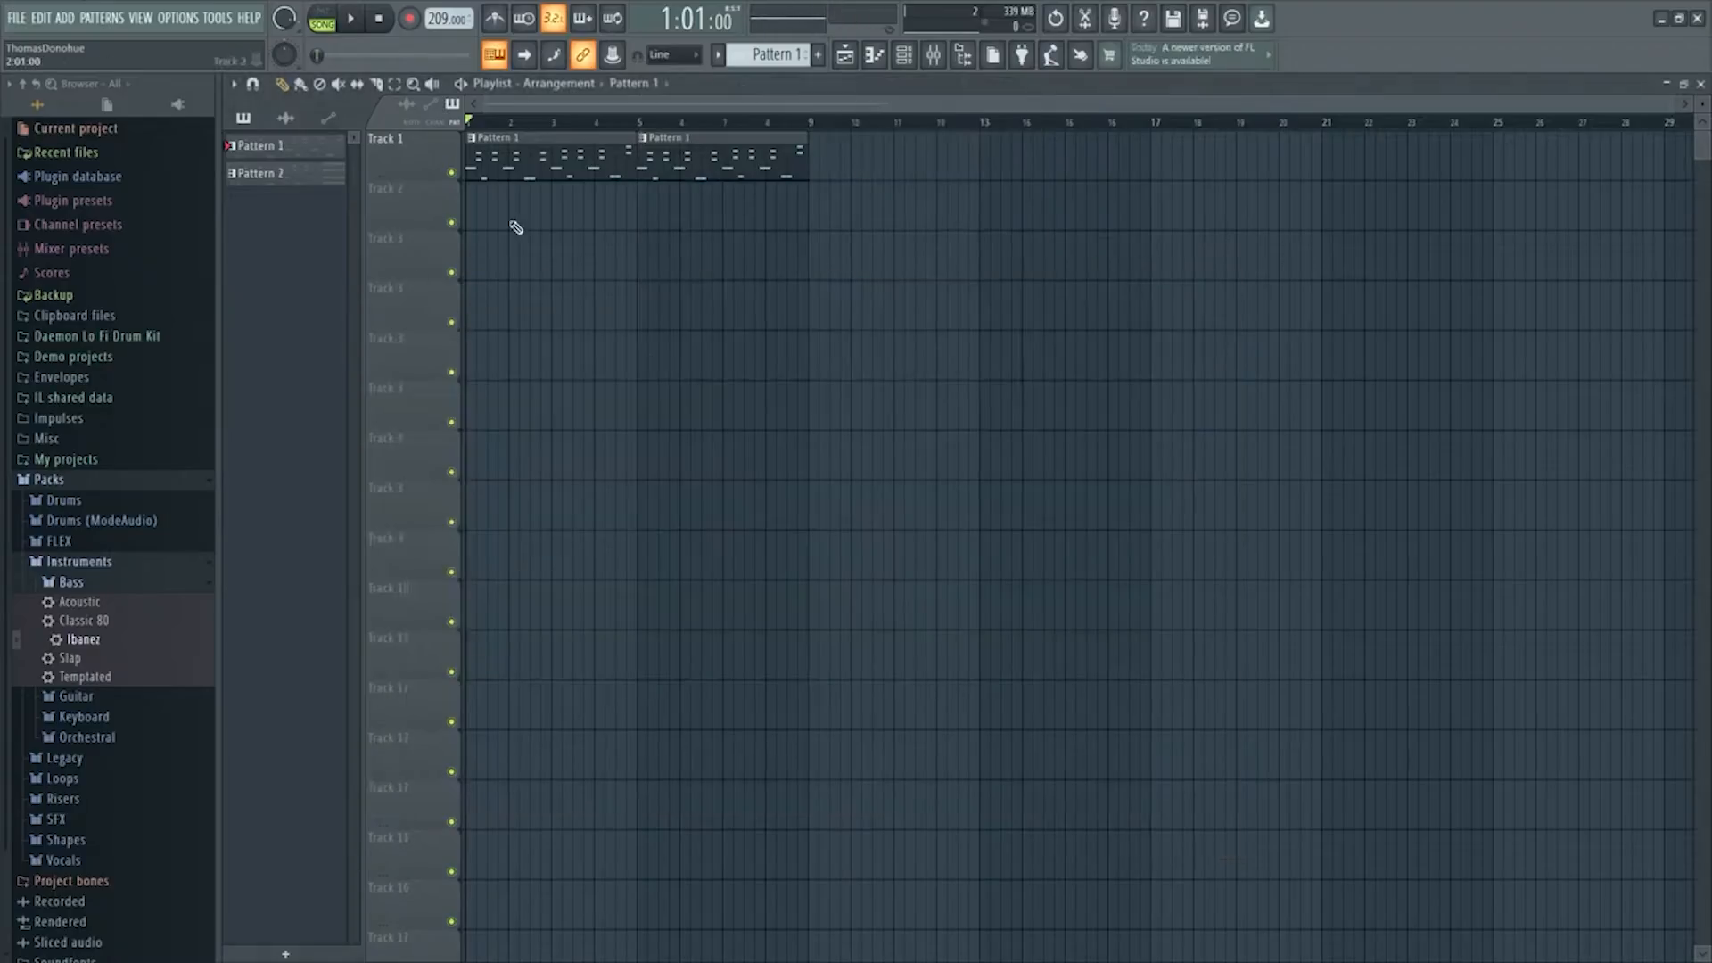
Create Pattern 3 and write a four-bar bass line on the fourth channel, alternating A4 with E4, changing to F4 and ending on G4
click(515, 223)
right_click(583, 223)
click(843, 56)
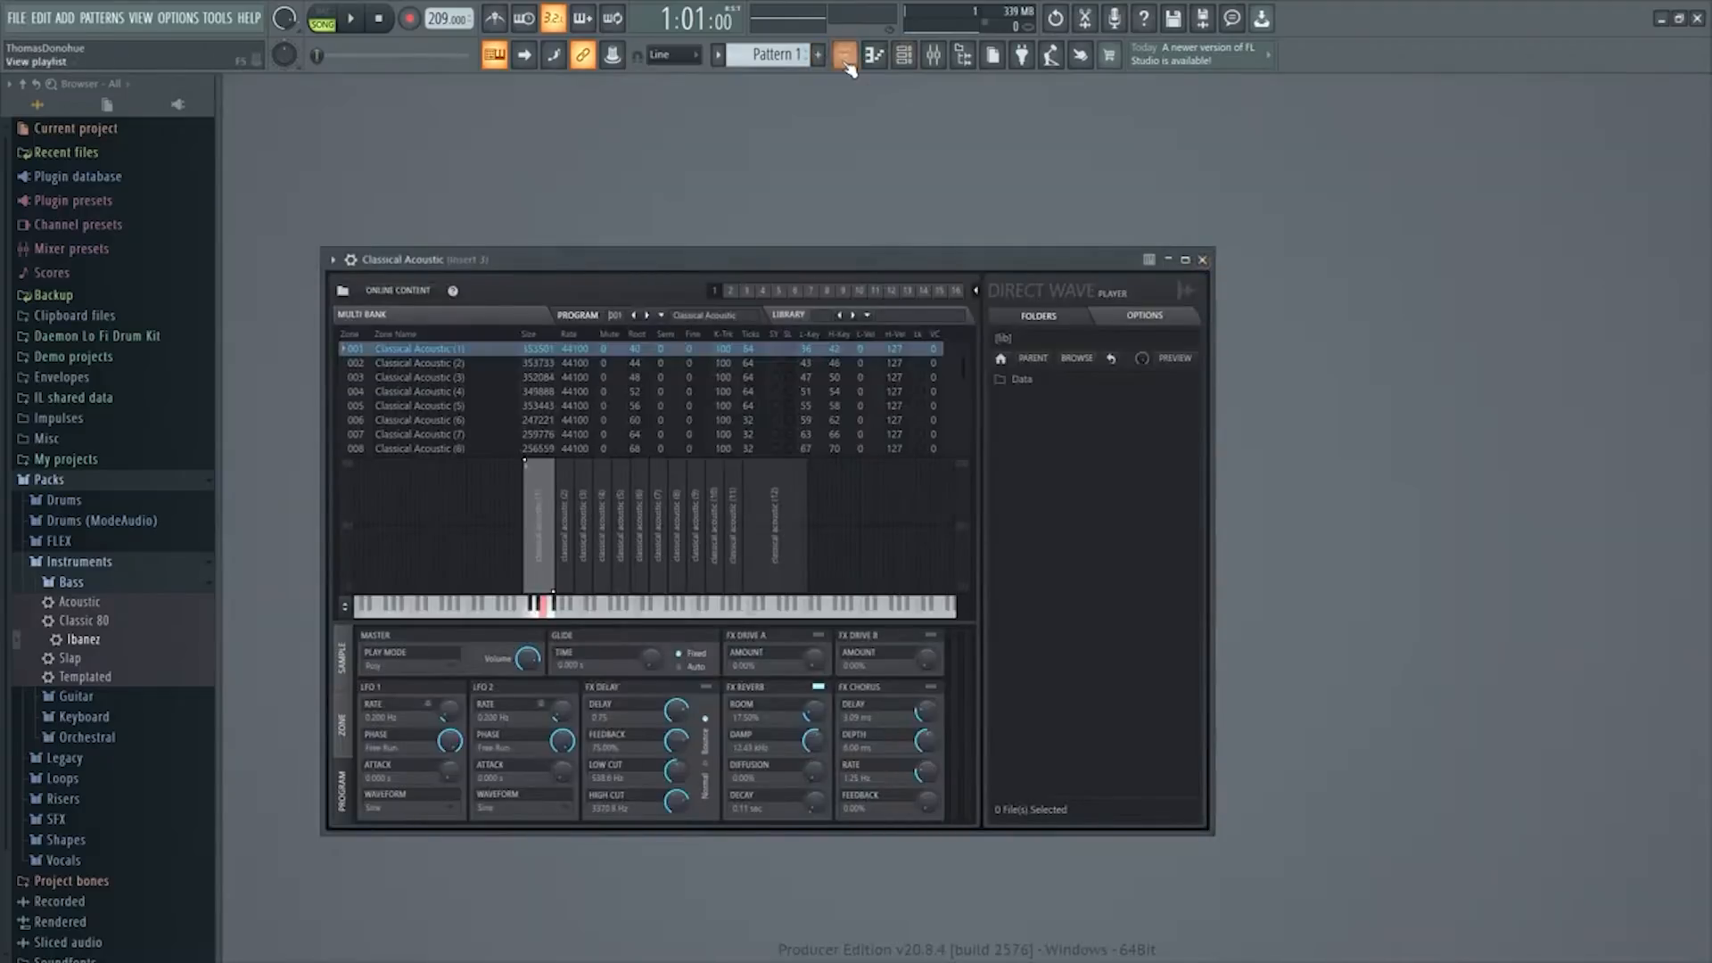
click(844, 56)
click(818, 54)
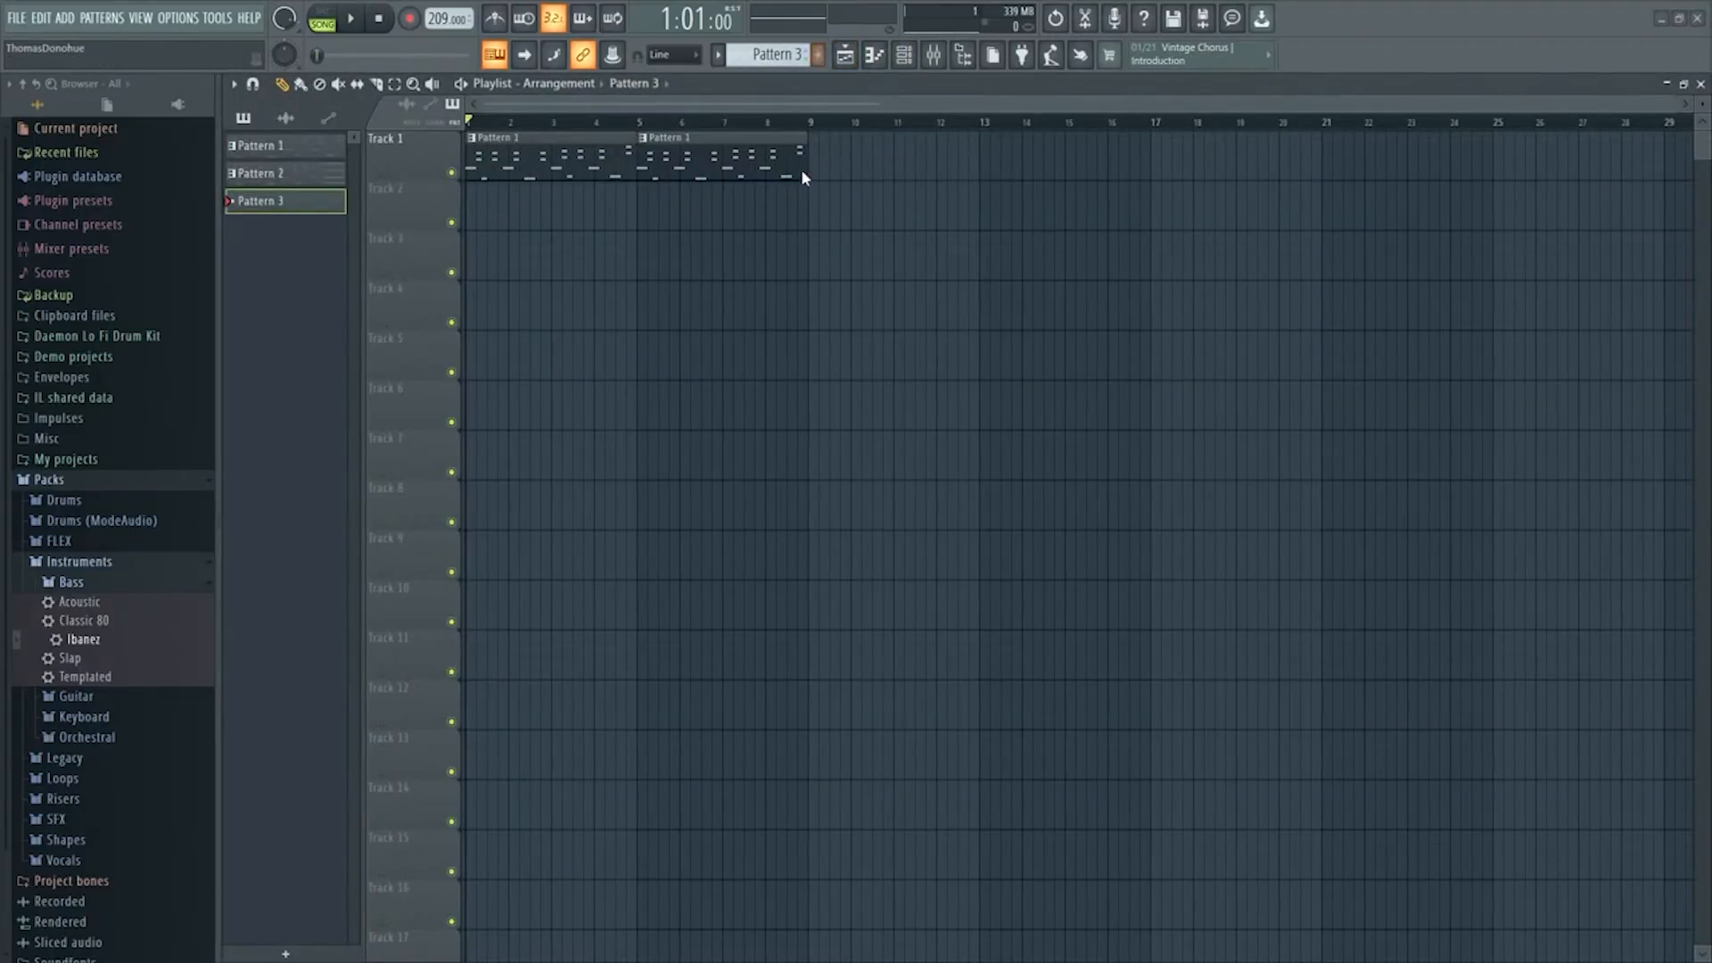
click(472, 207)
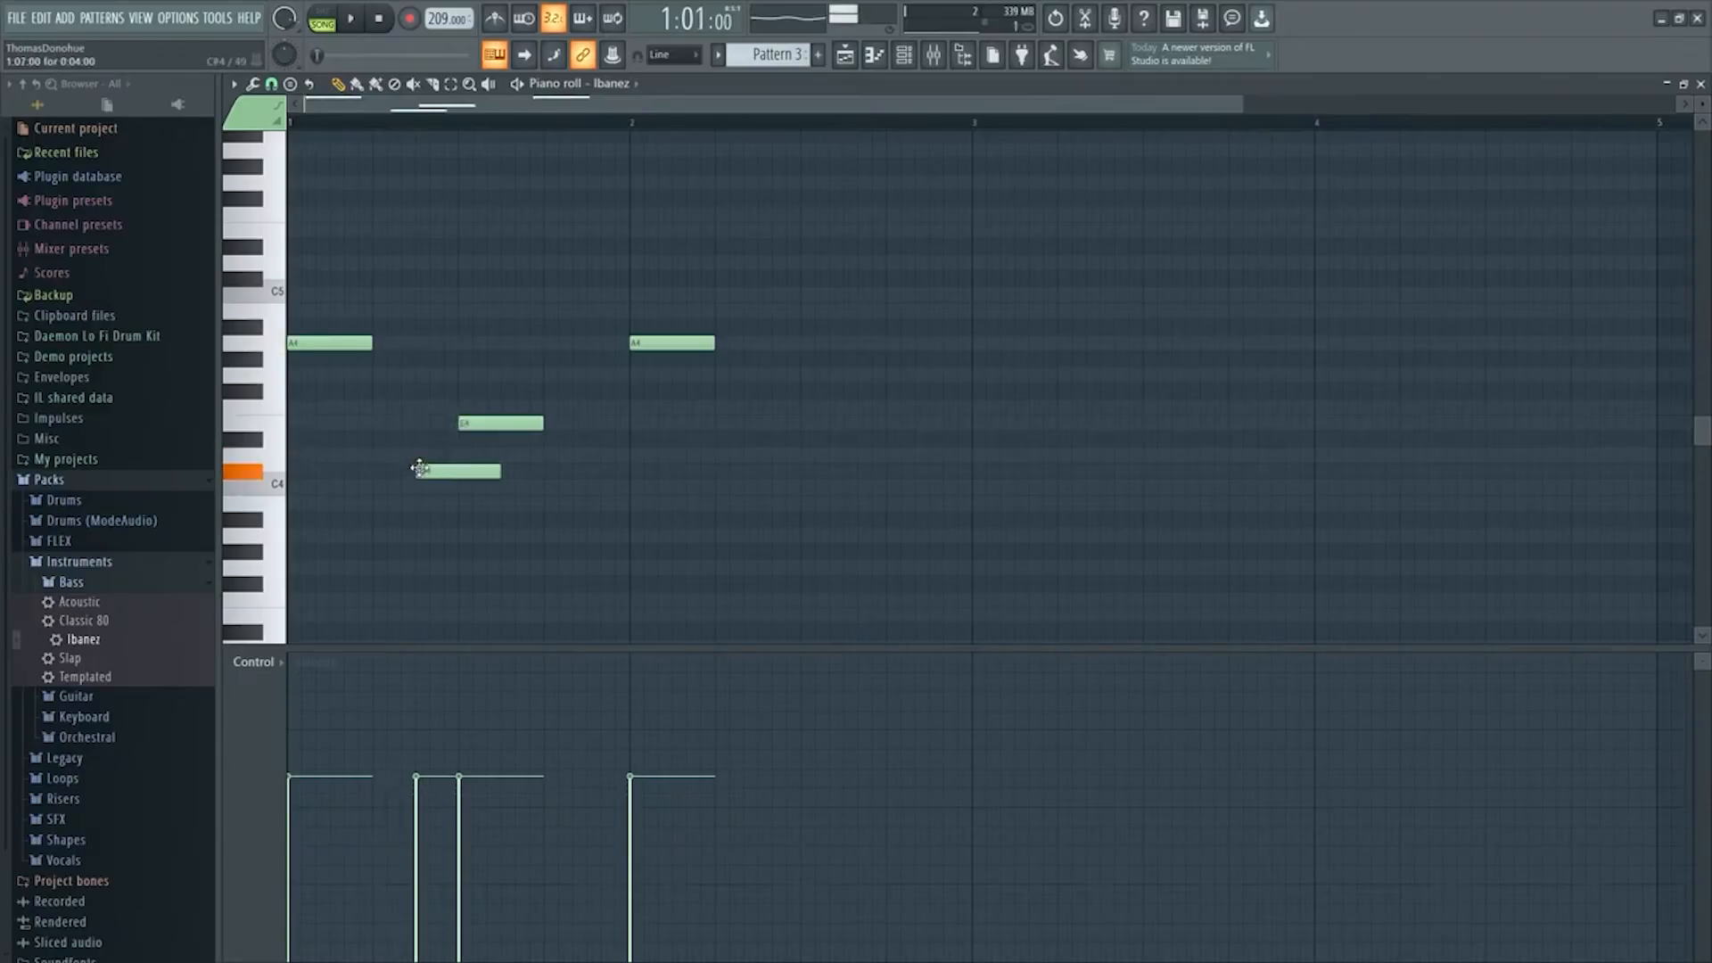
drag(445, 470, 437, 422)
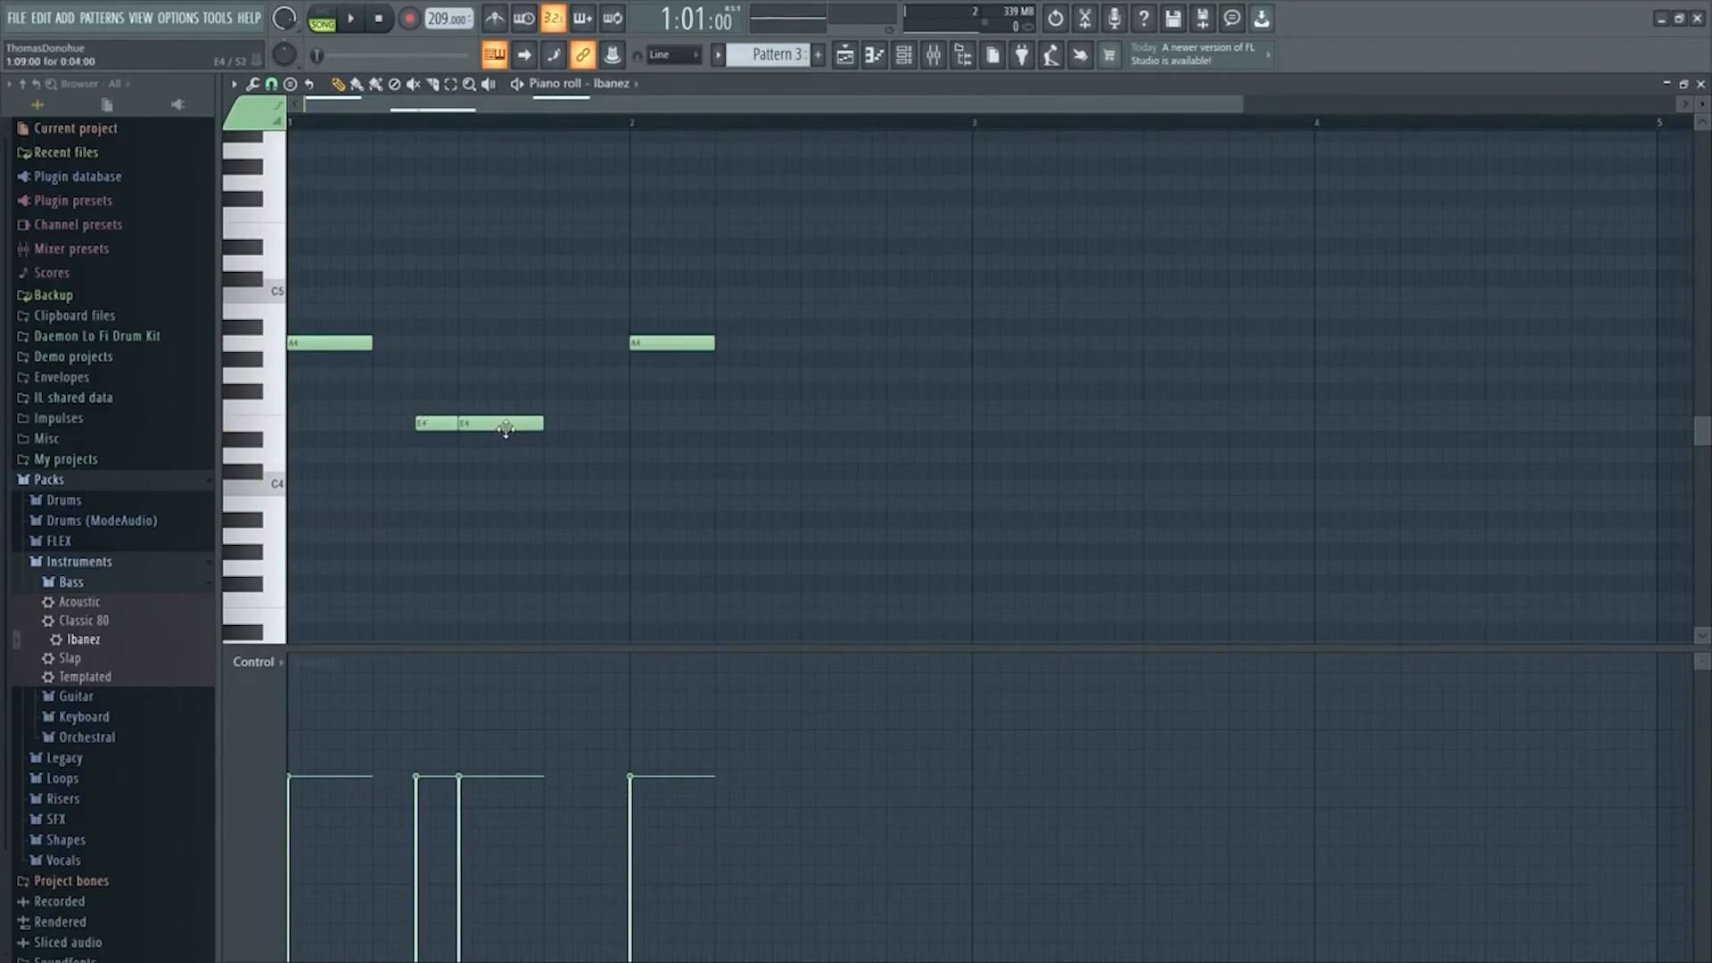
Try the Slap bass on the fourth channel and play the Pattern 3 bass line with it
drag(78, 658, 799, 270)
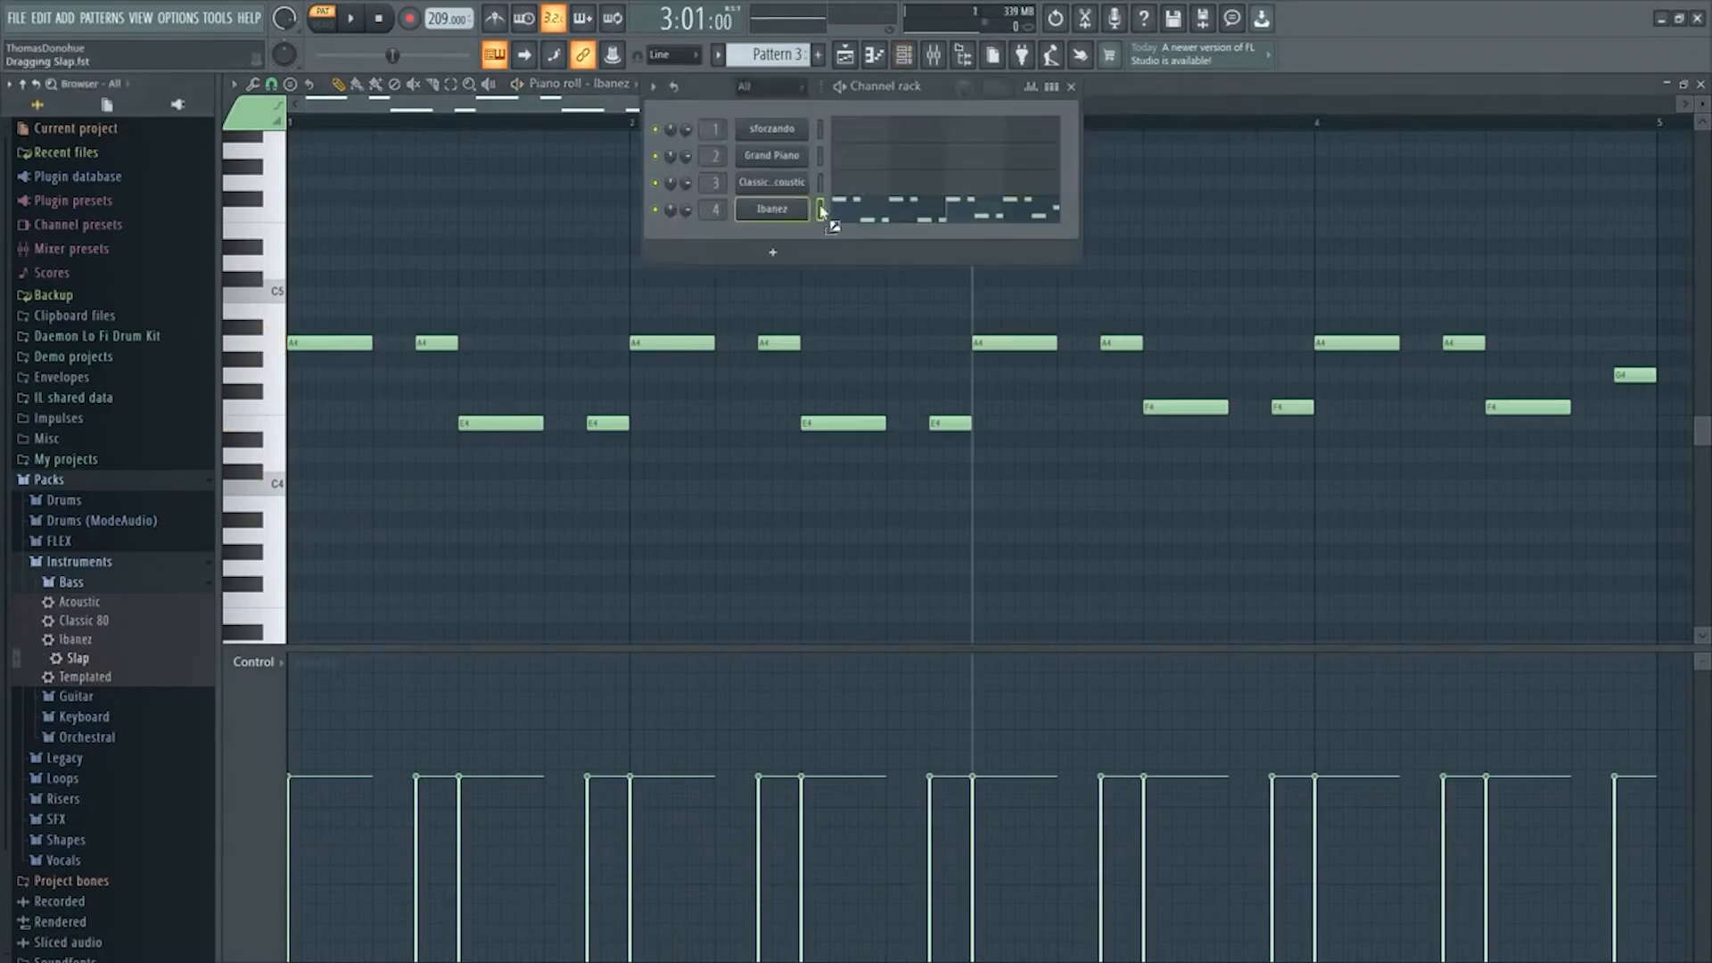
key(space)
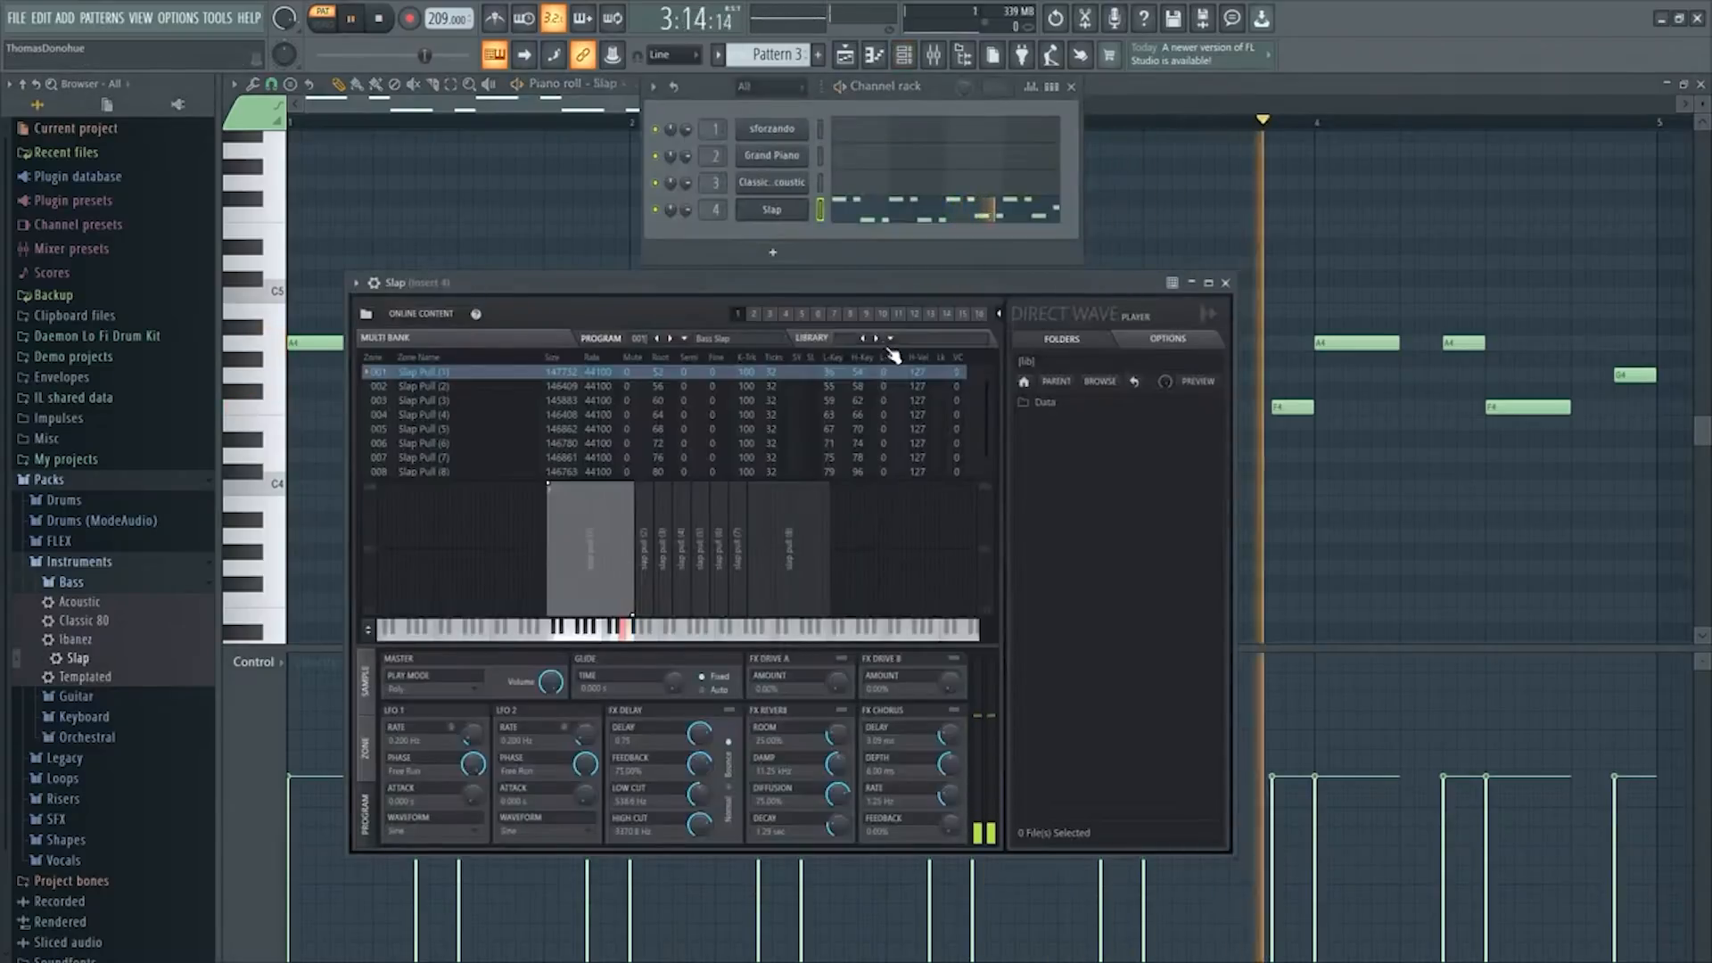
click(1226, 283)
key(space)
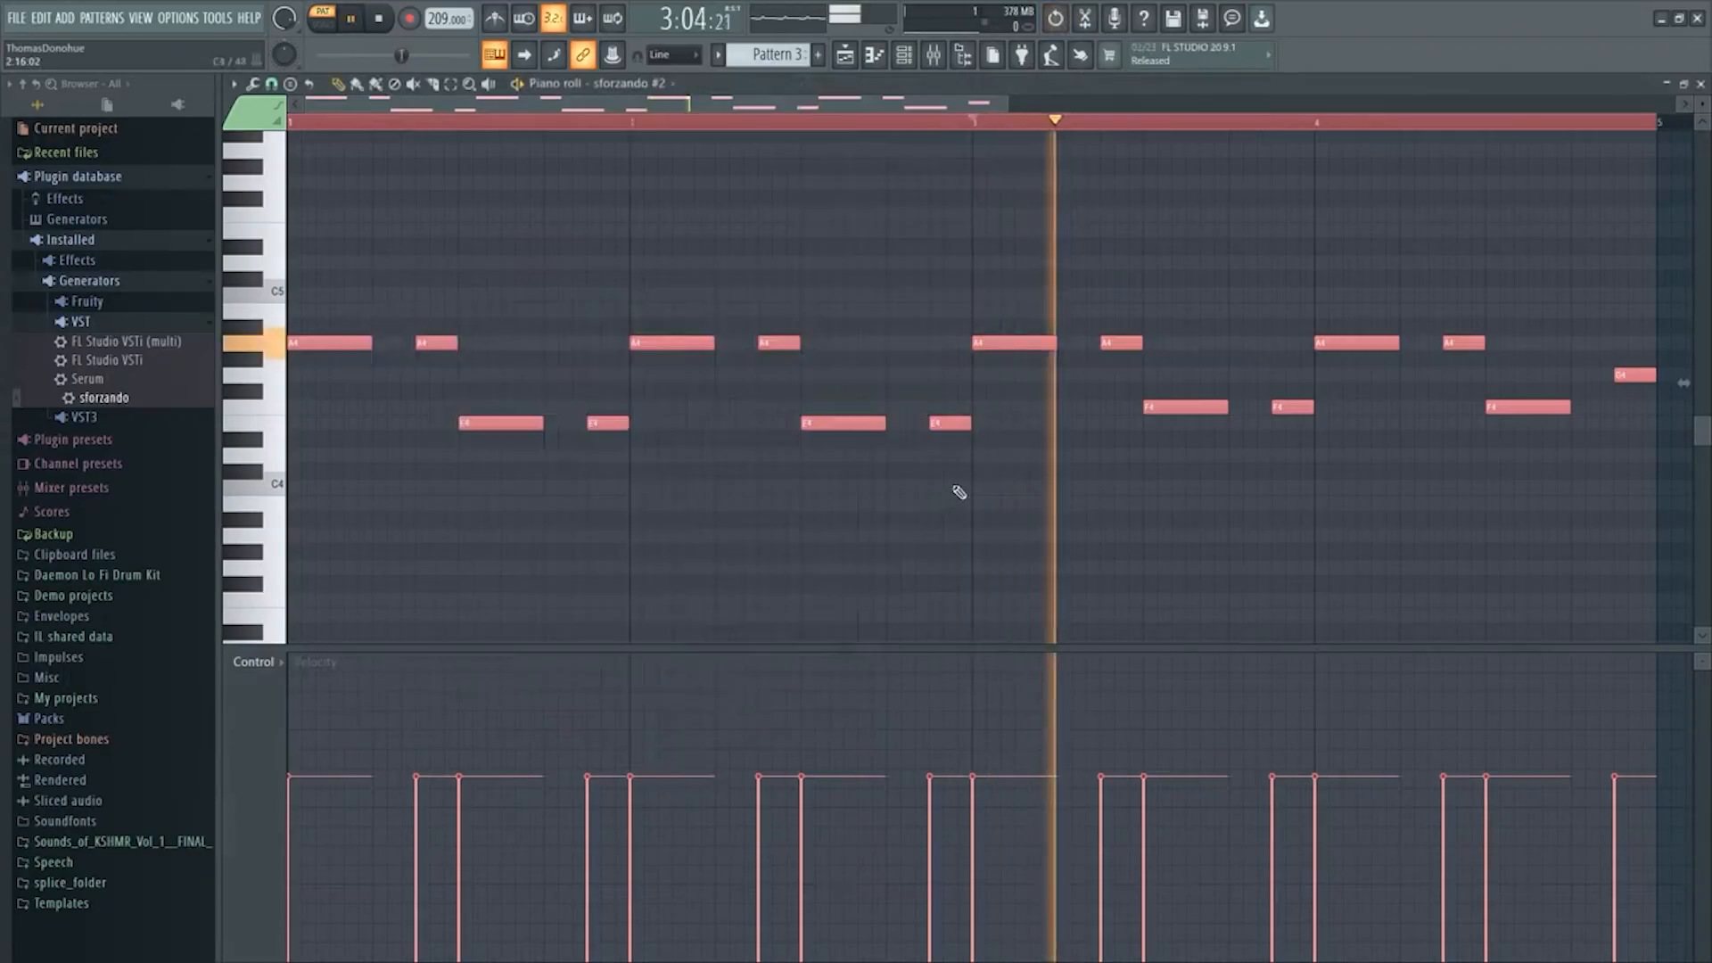
Try sforzando on the fourth channel with the 036_MMX_Slap_Bass instrument and audition its sound
key(space)
key(F6)
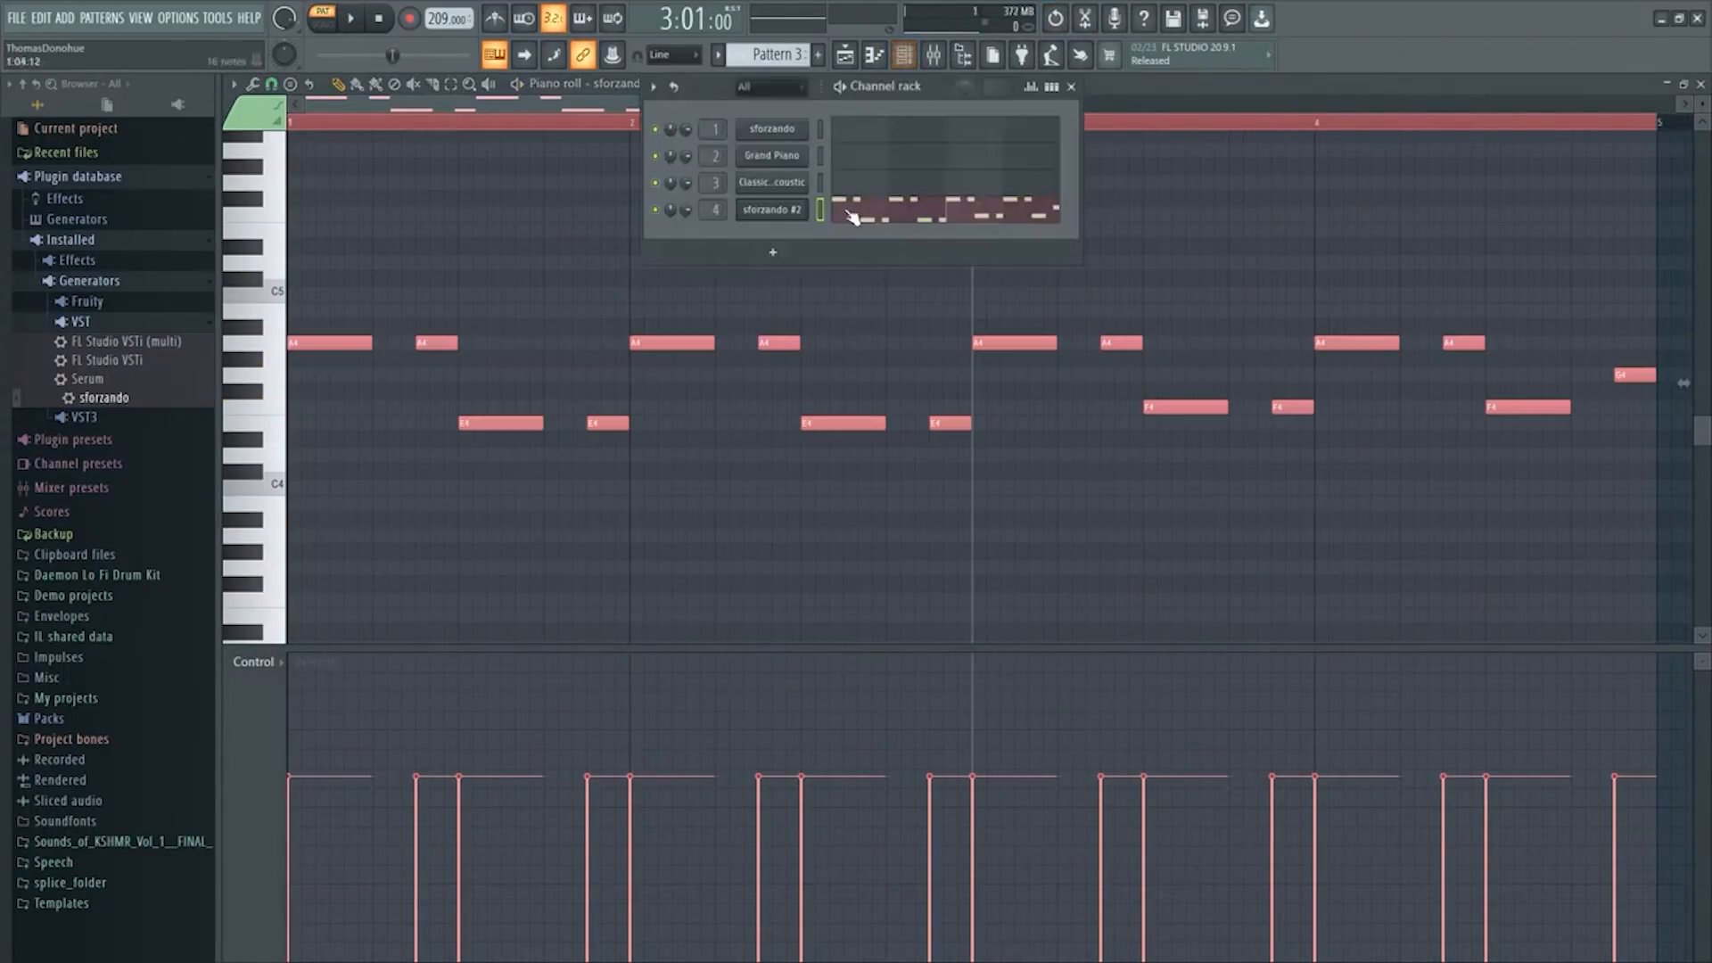
click(799, 212)
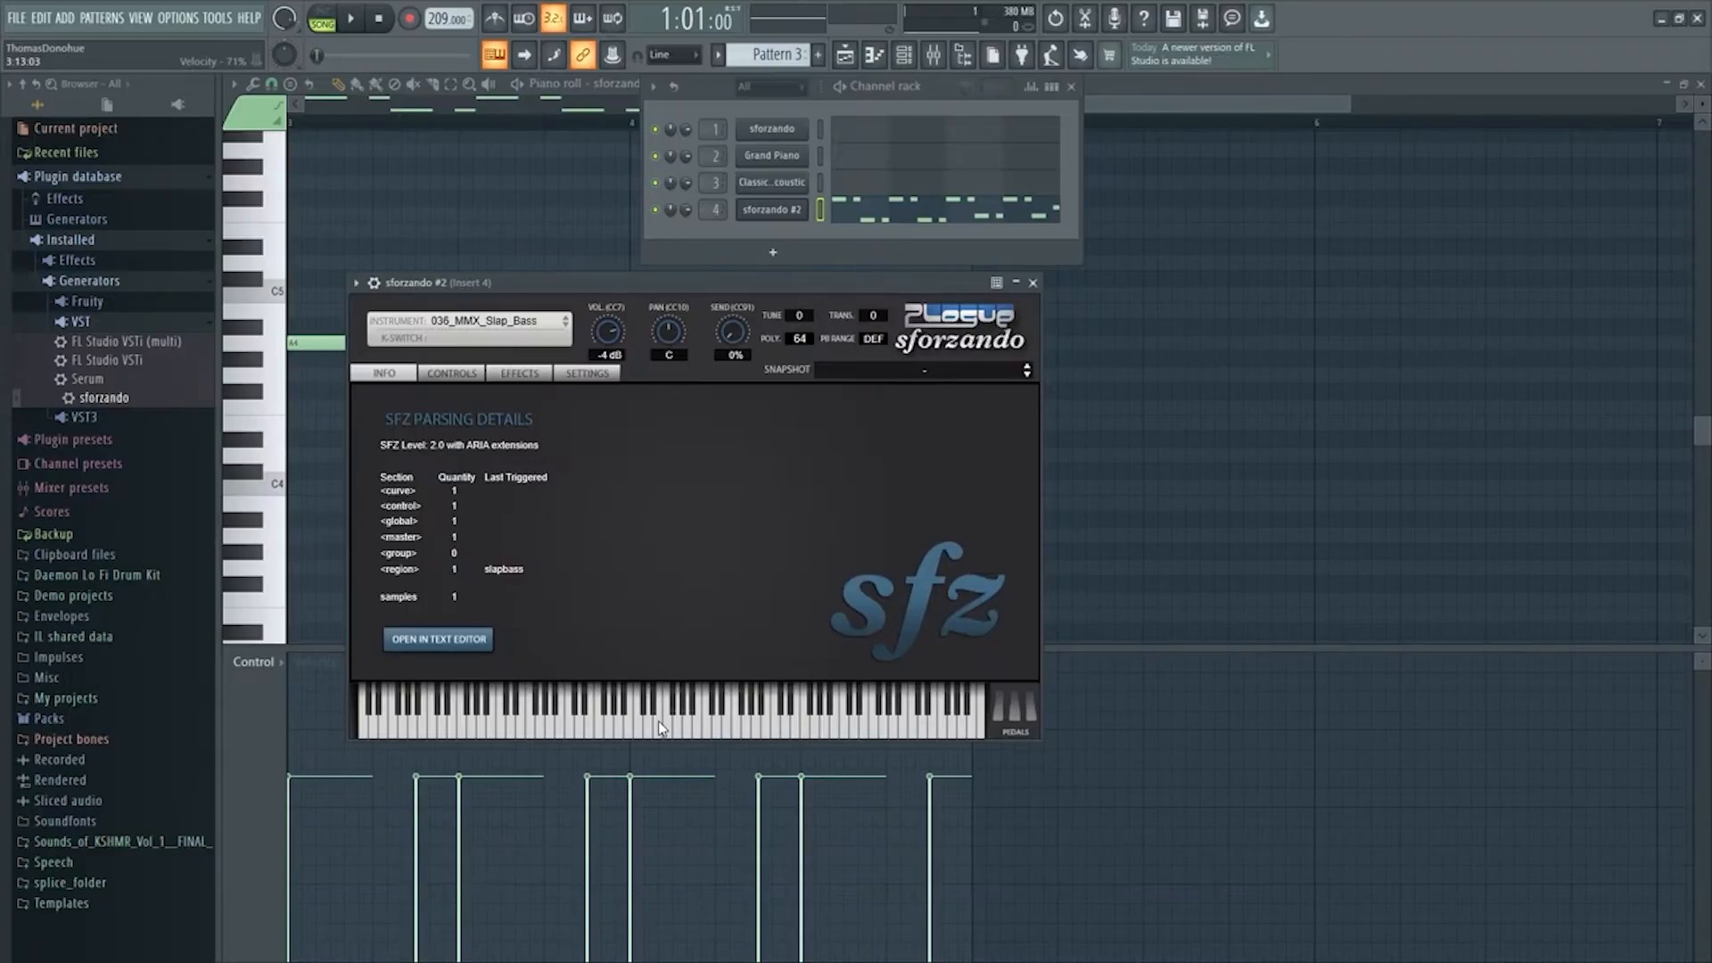
click(688, 726)
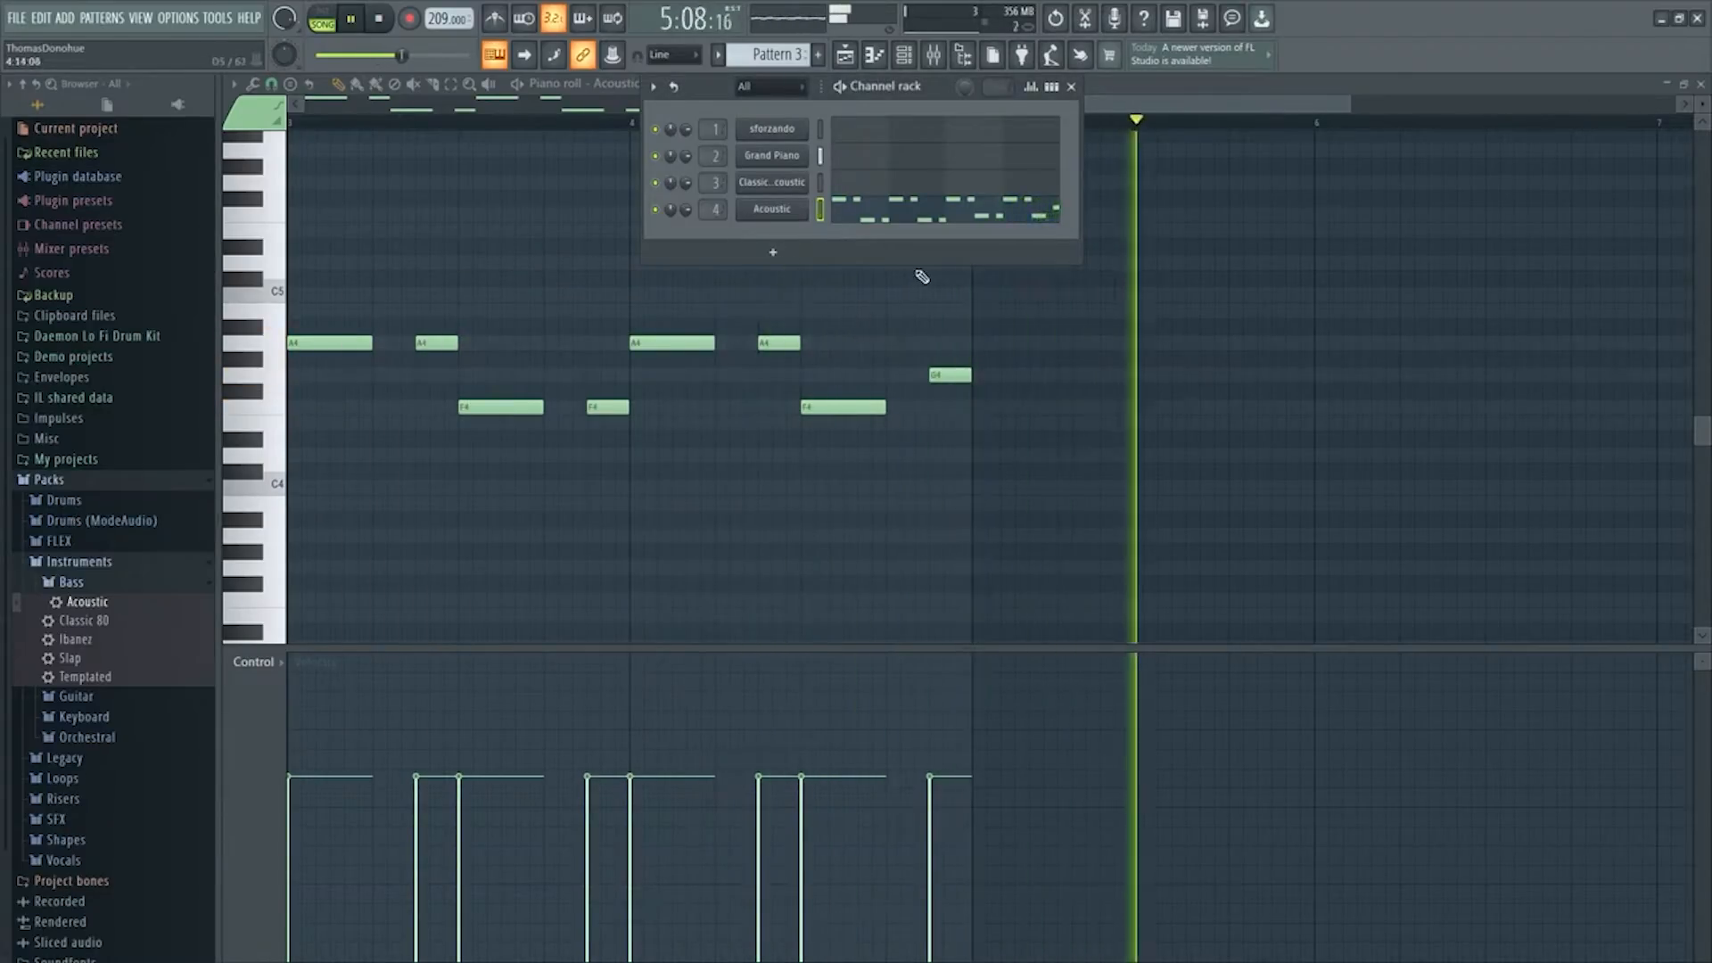
Stop the song, switch to pattern mode and play Pattern 3 alone with the Acoustic bass
key(space)
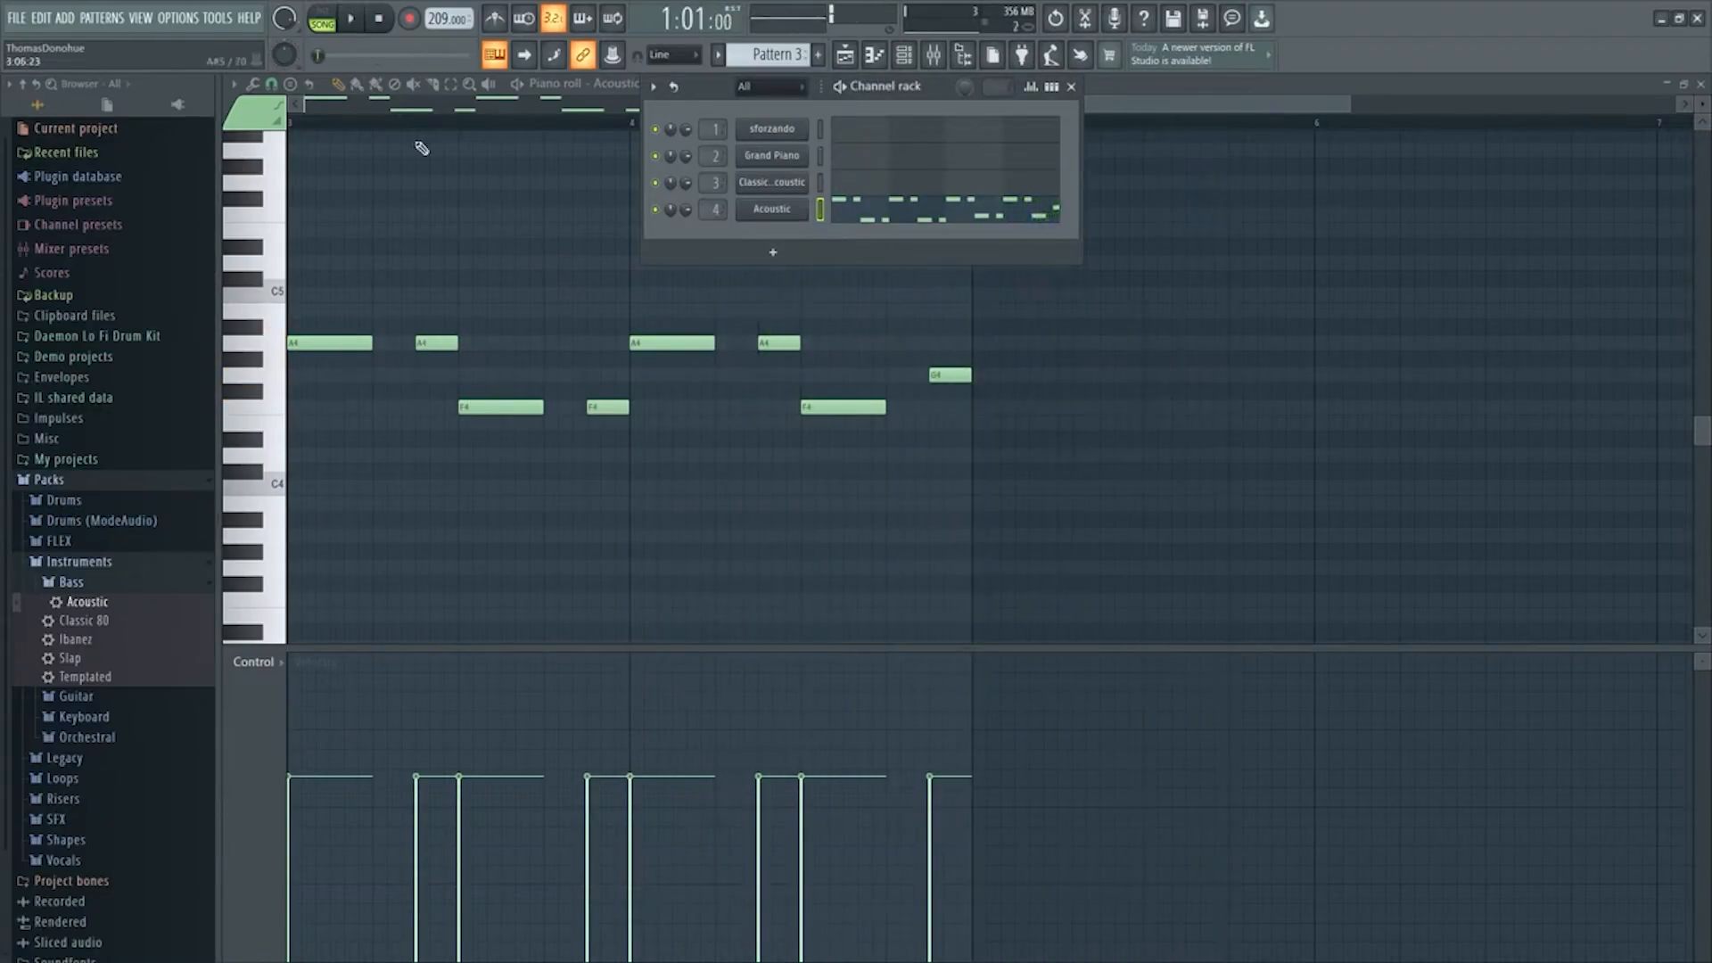
key(F6)
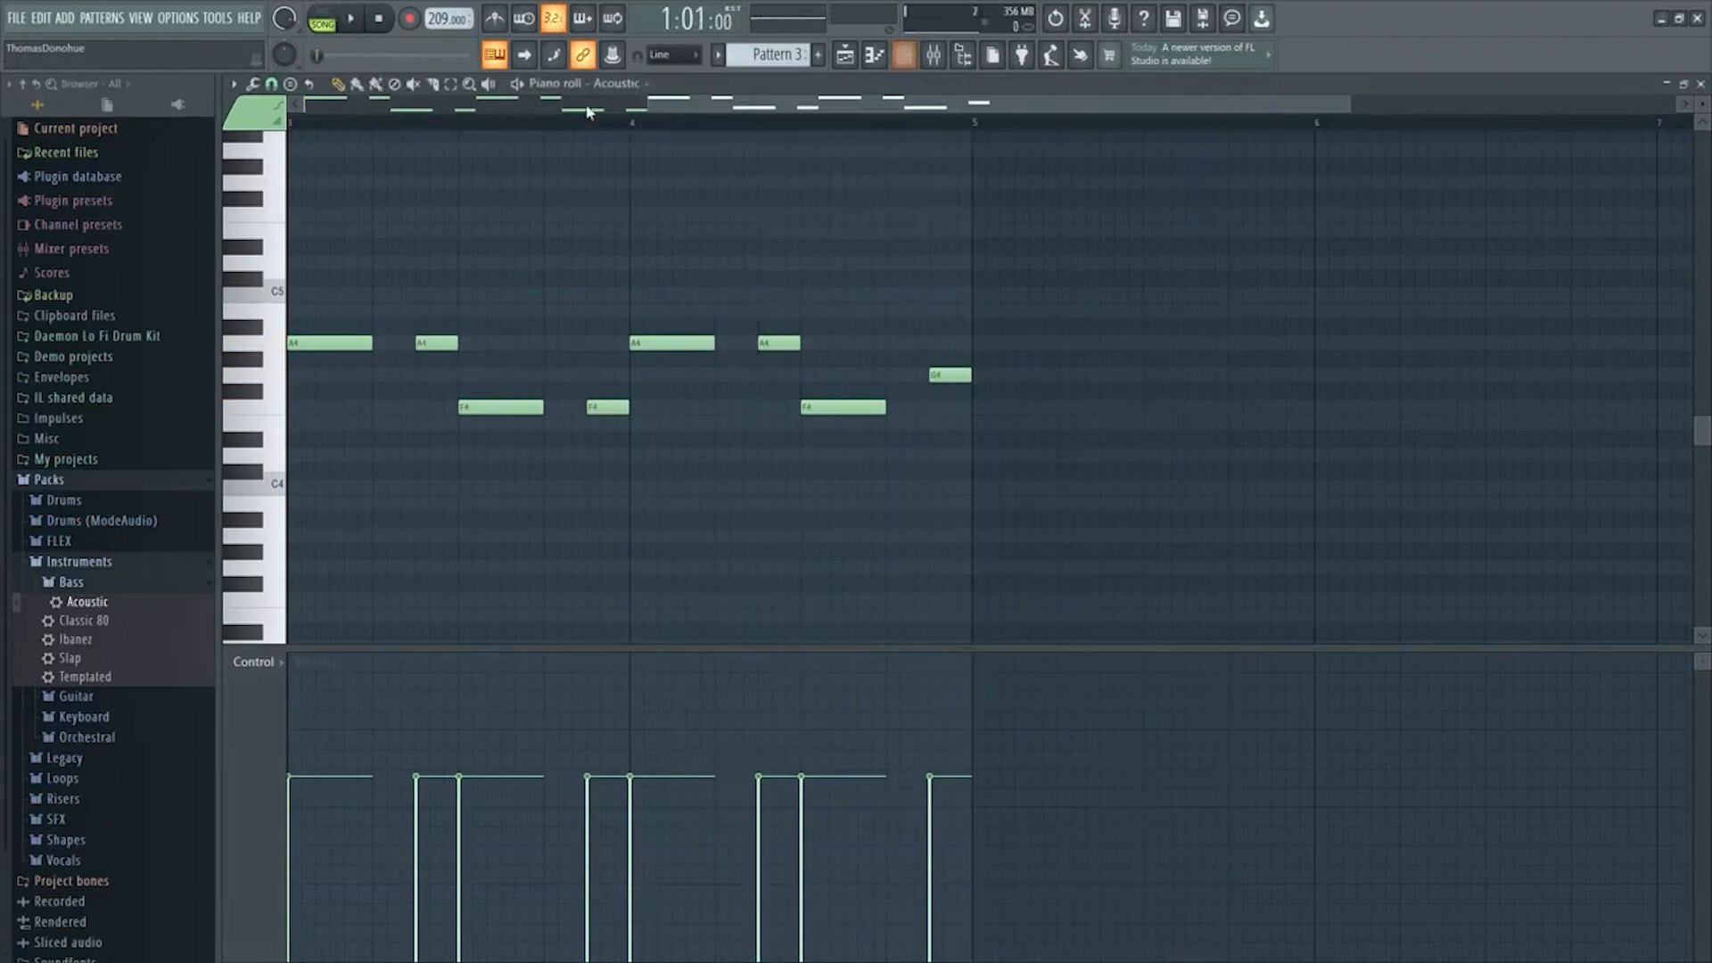
click(326, 20)
key(space)
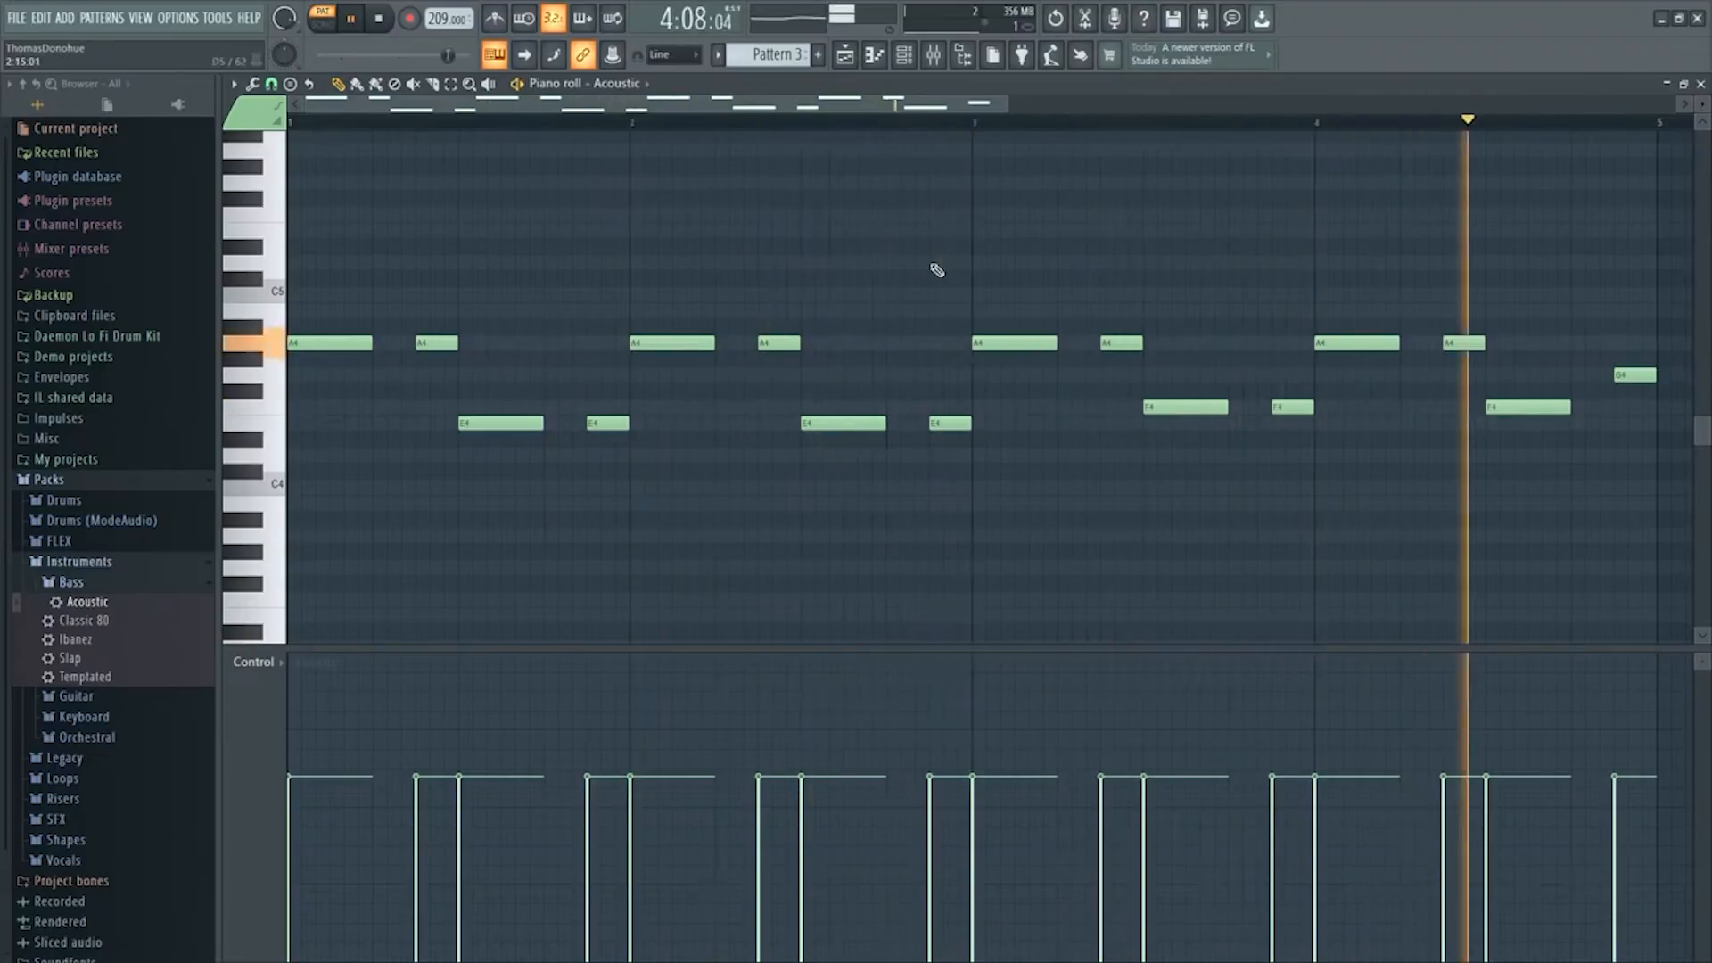
Shape the bass with Fruity parametric EQ 2 on Insert 4: cut lows and highs, boost band 3 near 474 Hz and band 5 near 1.6 kHz
click(932, 55)
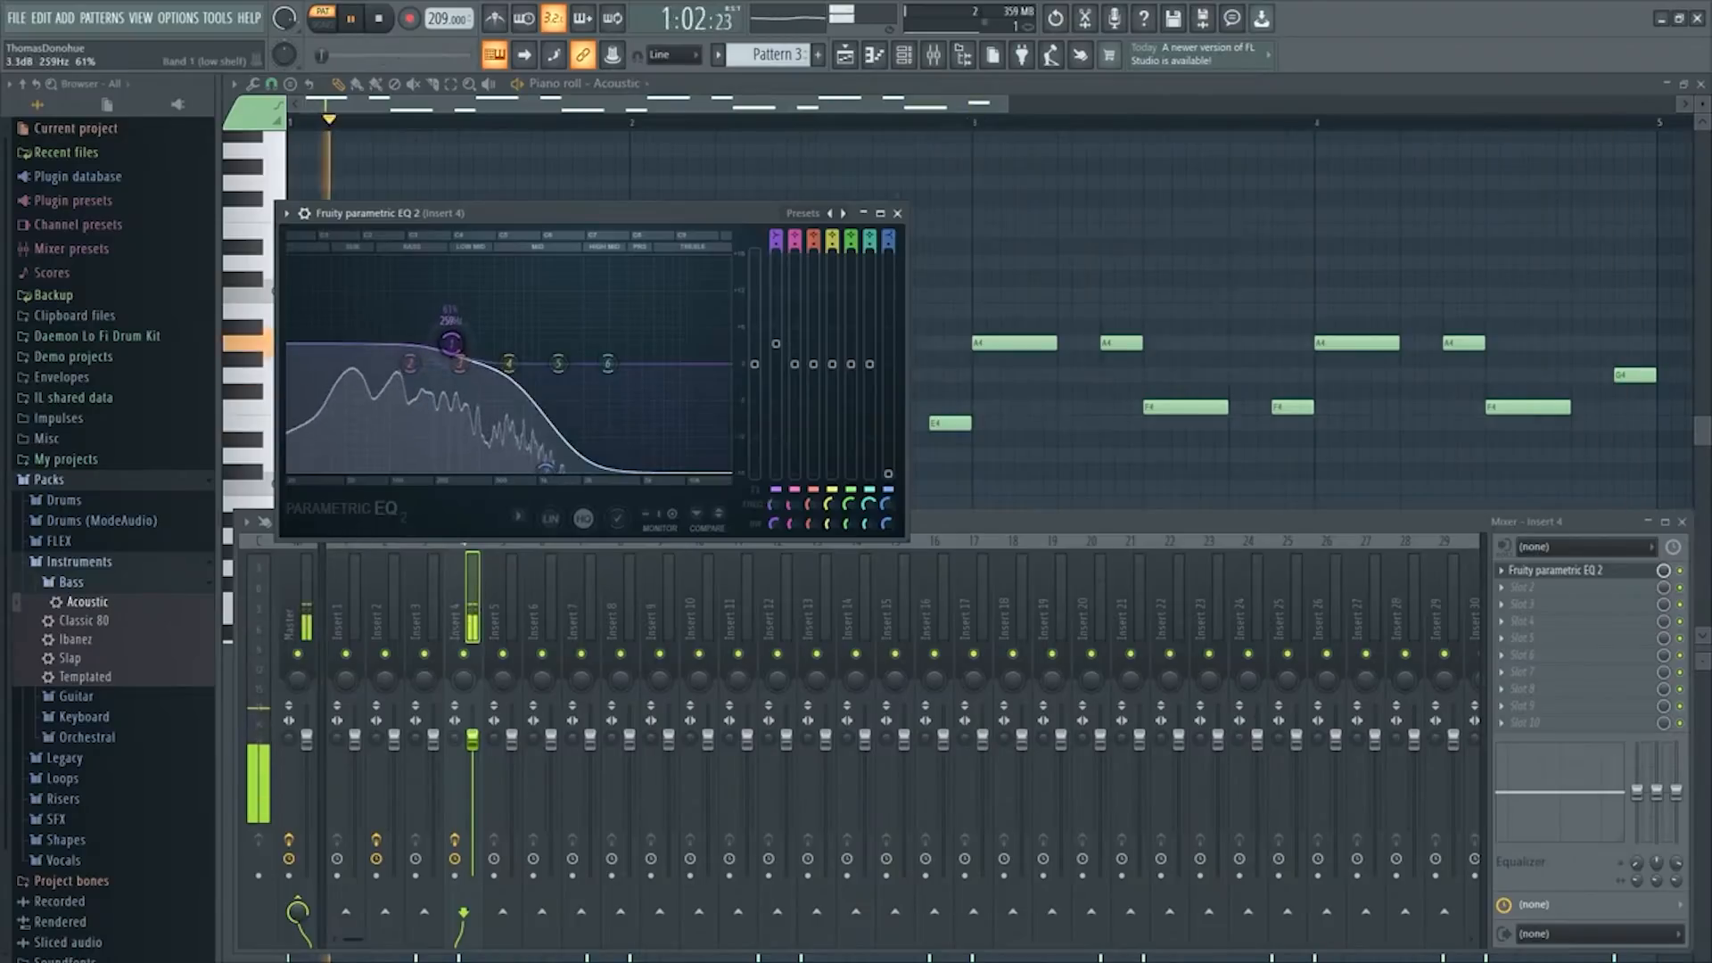
click(897, 213)
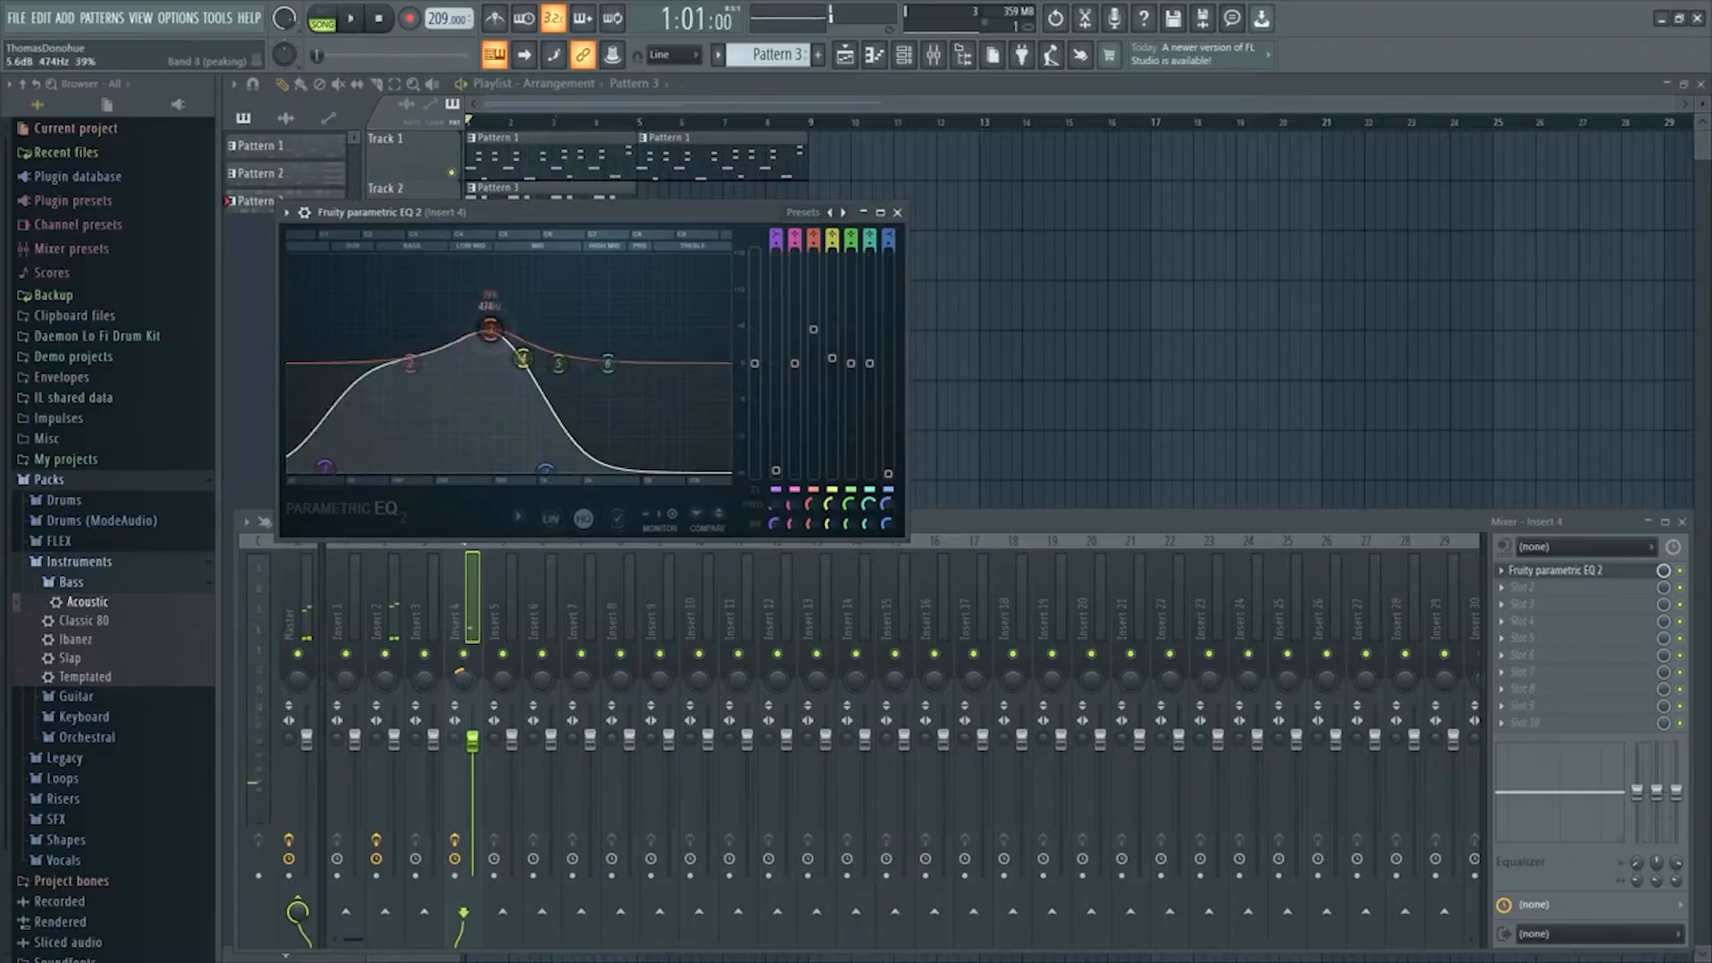
key(space)
drag(489, 329, 569, 344)
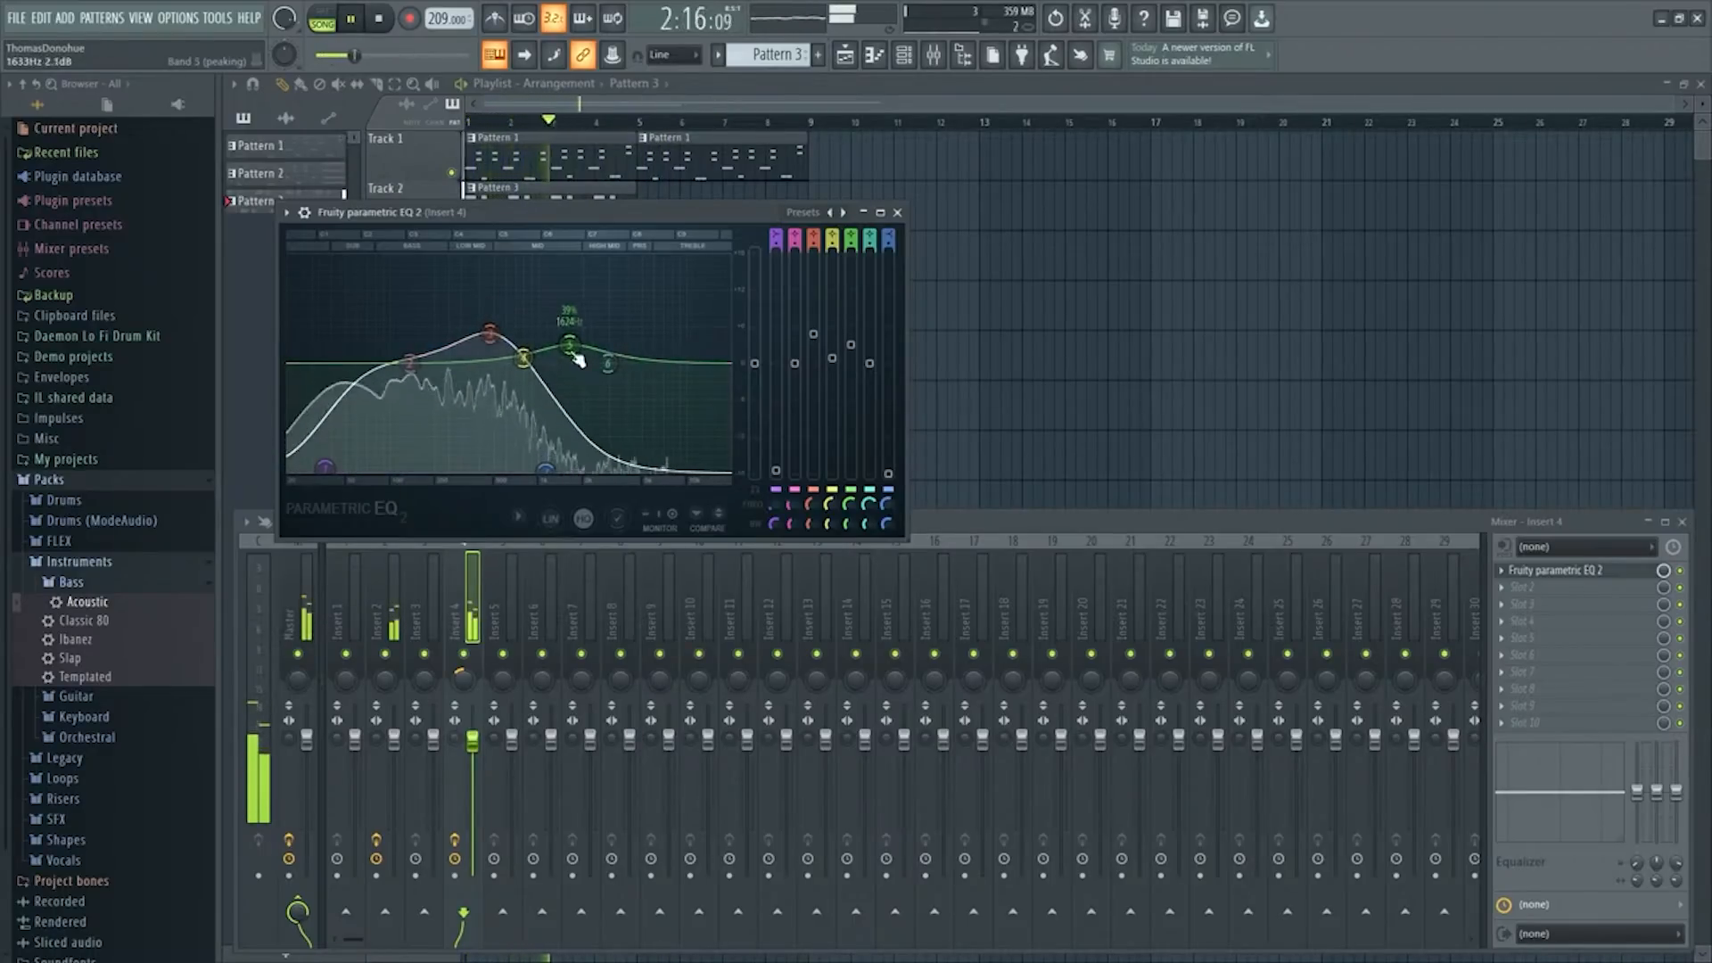
key(space)
click(897, 213)
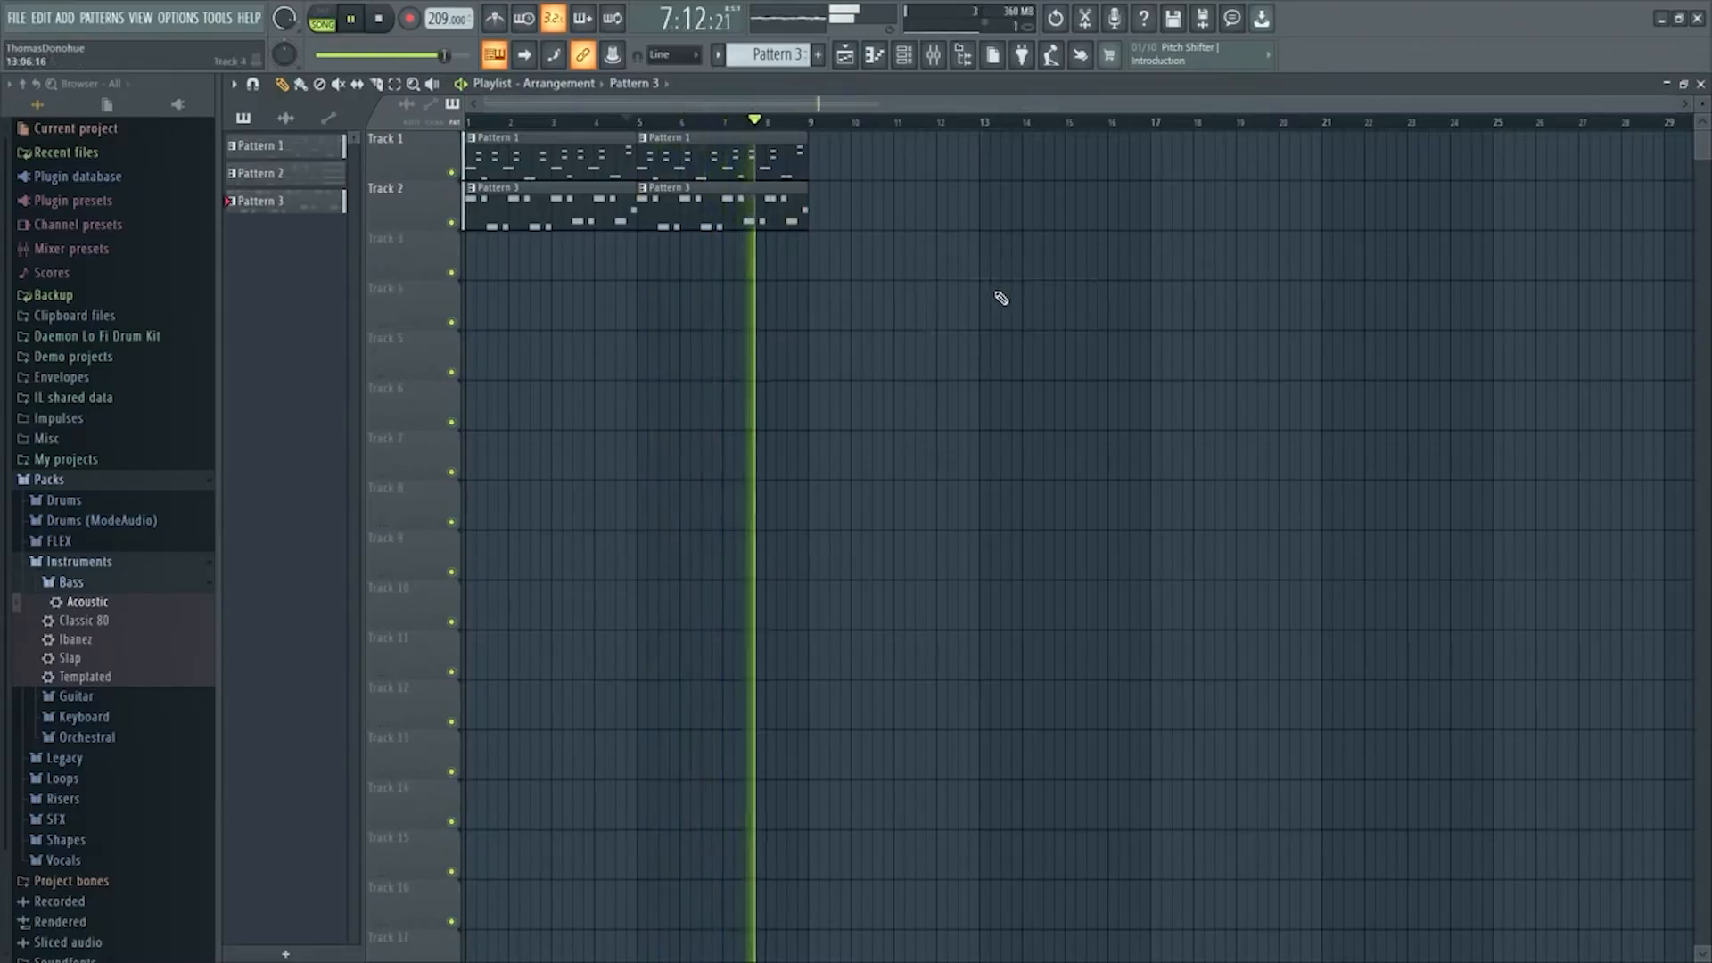
Add a held chord of F4, A4, D5 and G5 in bar 4 of Pattern 2's Grand Piano part and play it back
key(space)
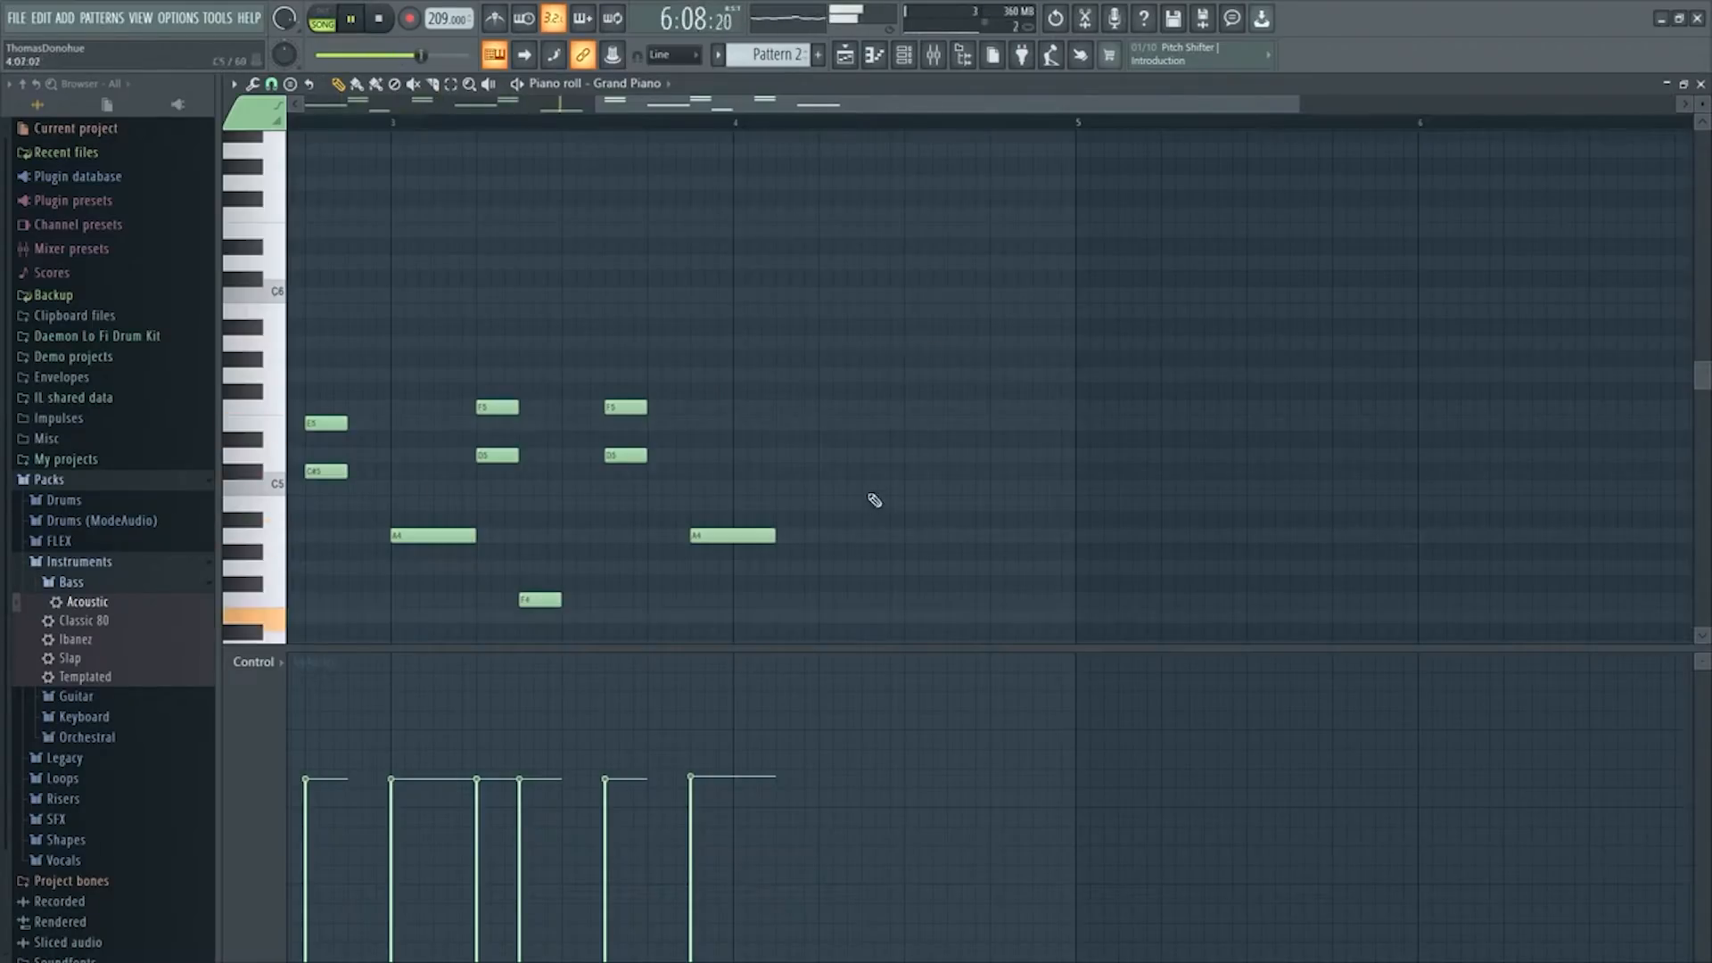
key(space)
drag(863, 502, 990, 497)
key(alt+s)
click(733, 125)
key(space)
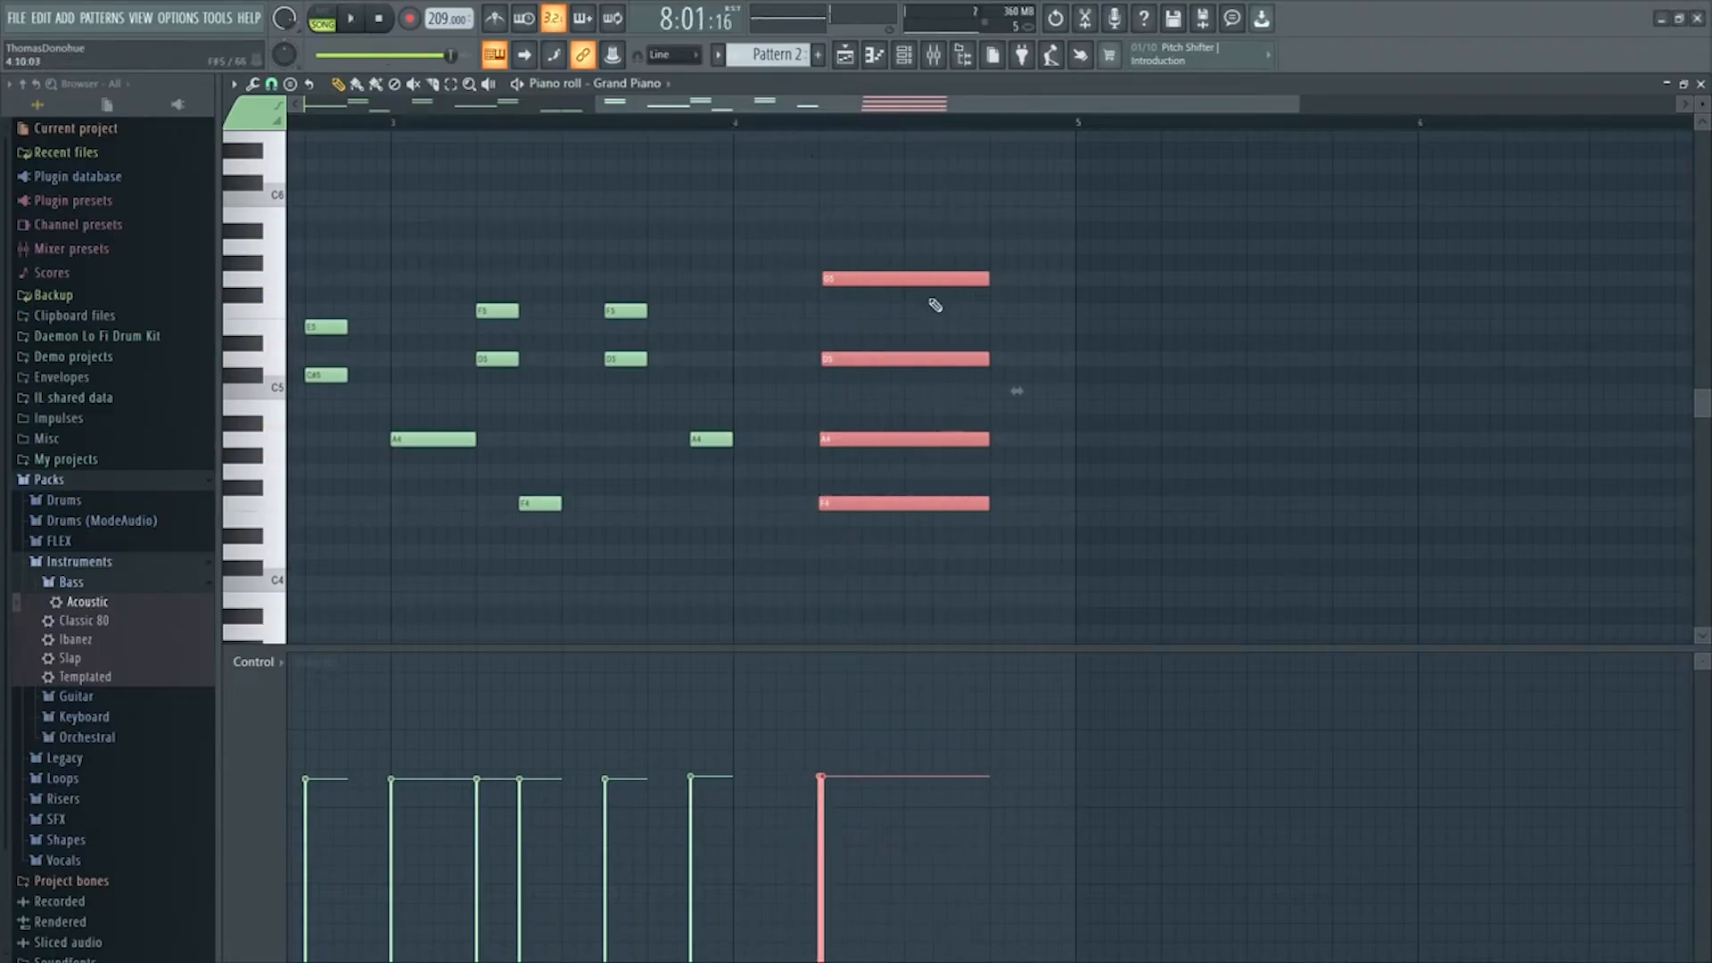
Strum the held chord so its notes start one after another, and lengthen them almost to the end of bar 4
drag(789, 473, 789, 462)
key(space)
key(space)
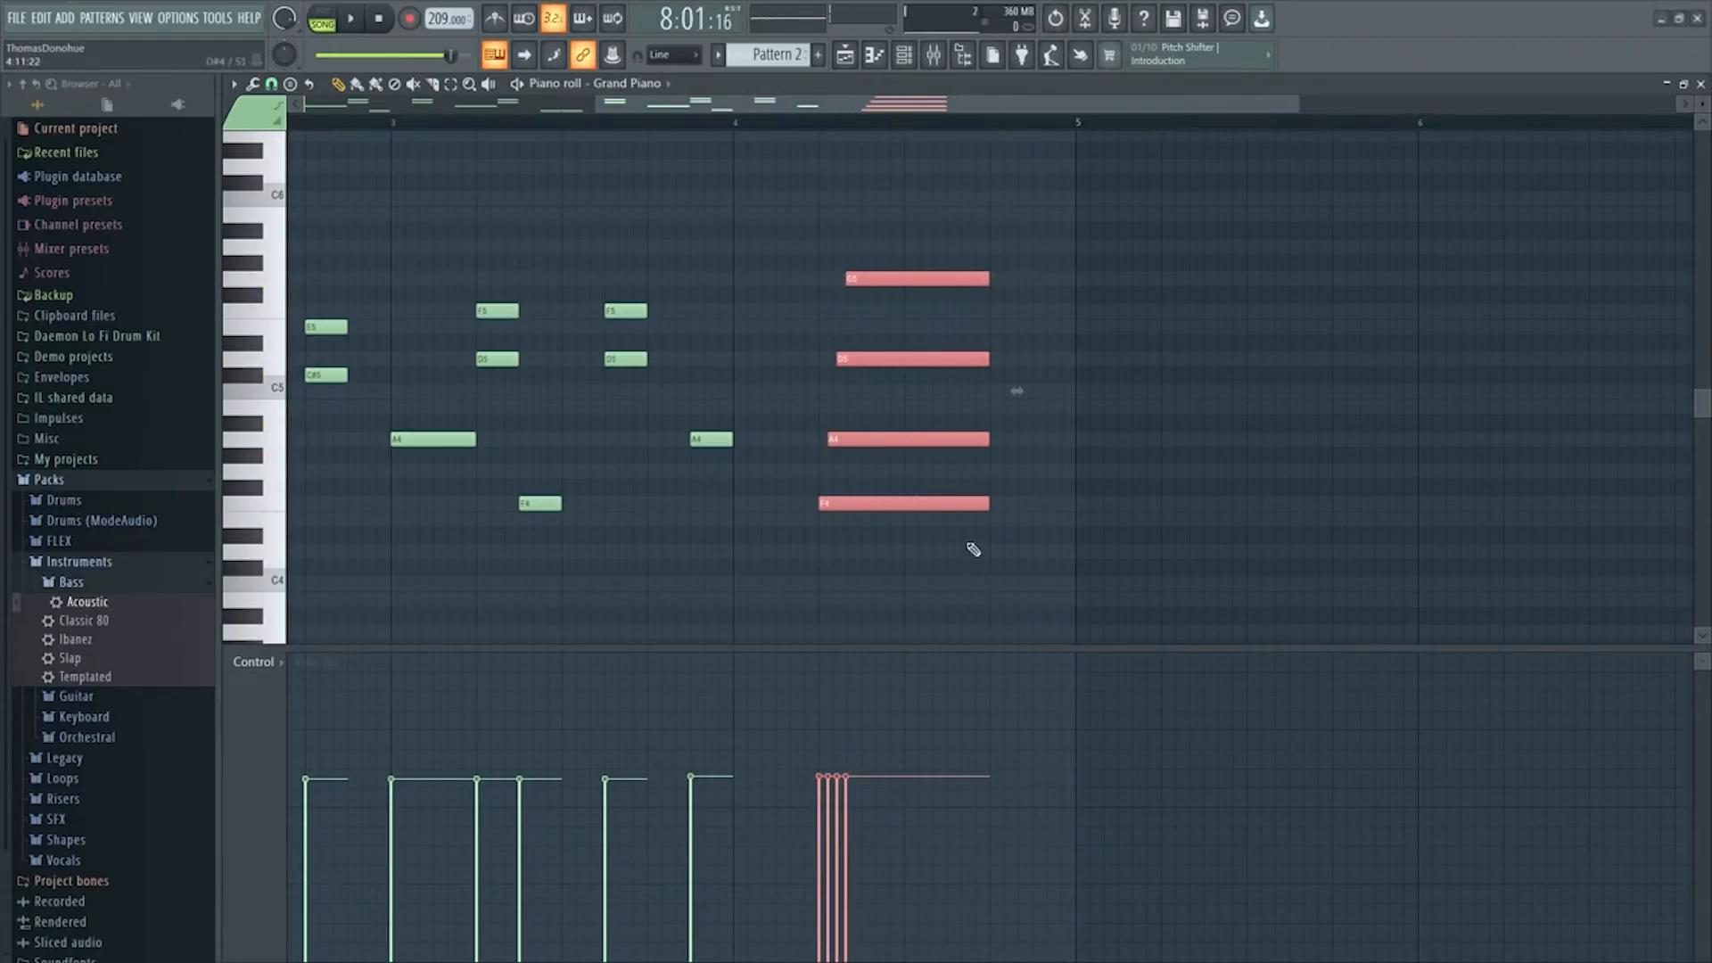
drag(1005, 277, 1067, 277)
key(ctrl+d)
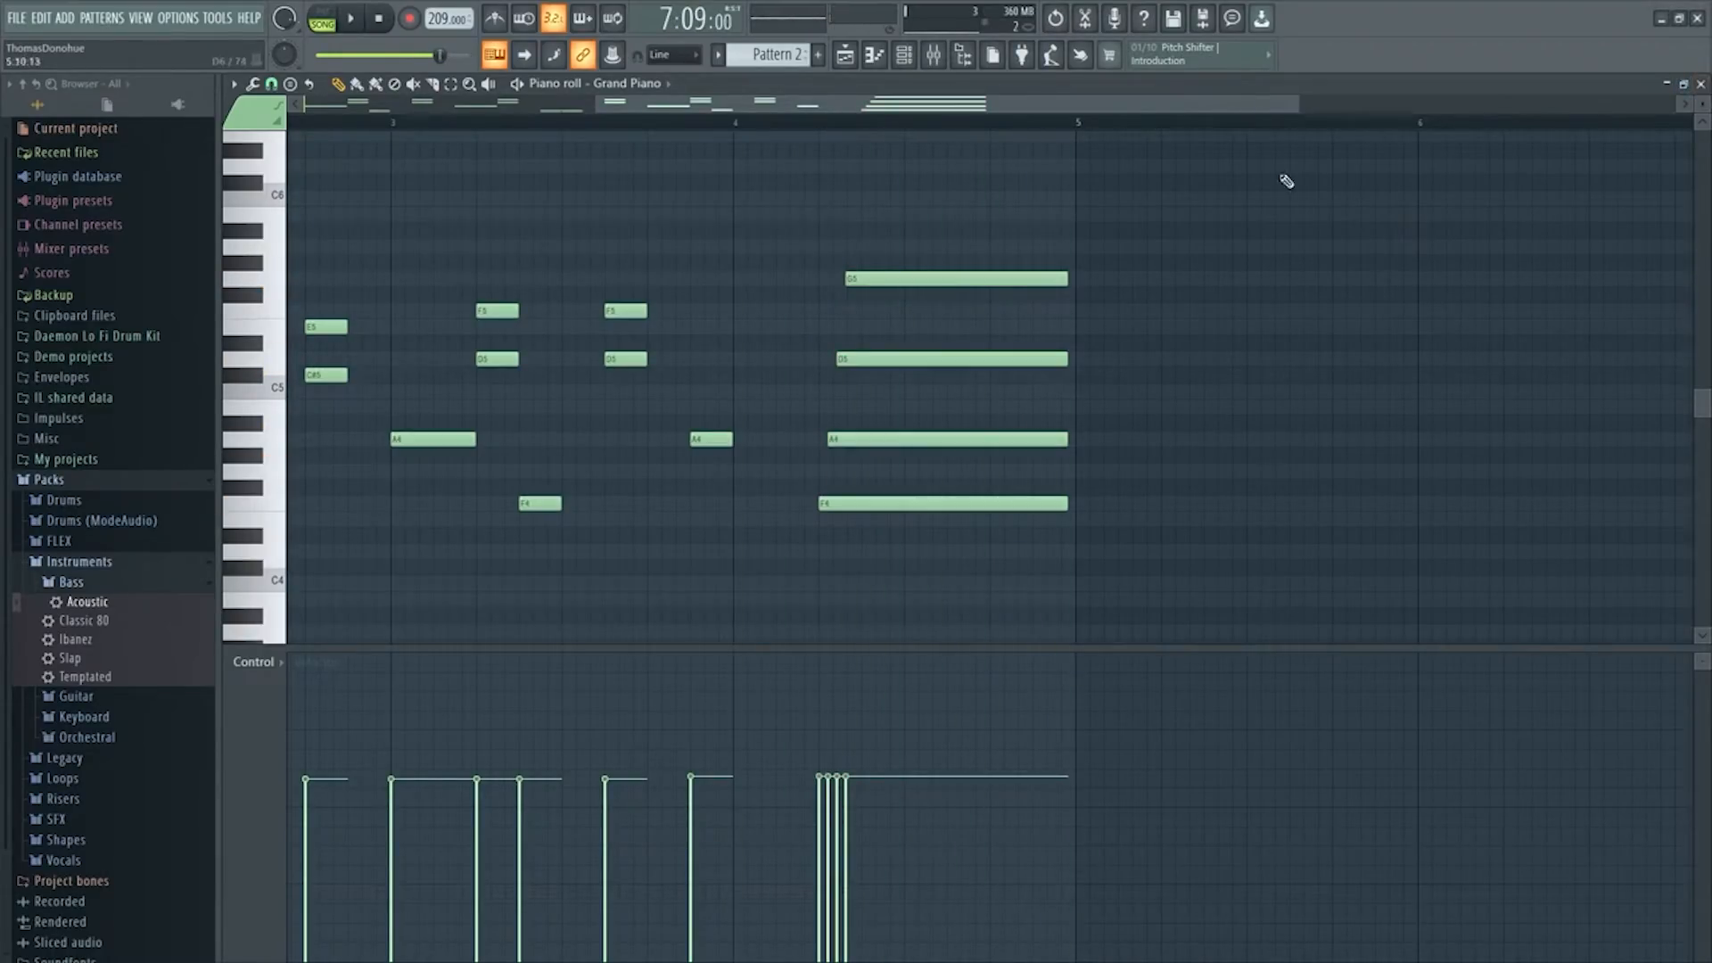
click(1700, 84)
Make the second bass clip on Track 2 a separate Pattern 5 ending on a held note, and place Pattern 1 at bar 9 on Track 1
key(space)
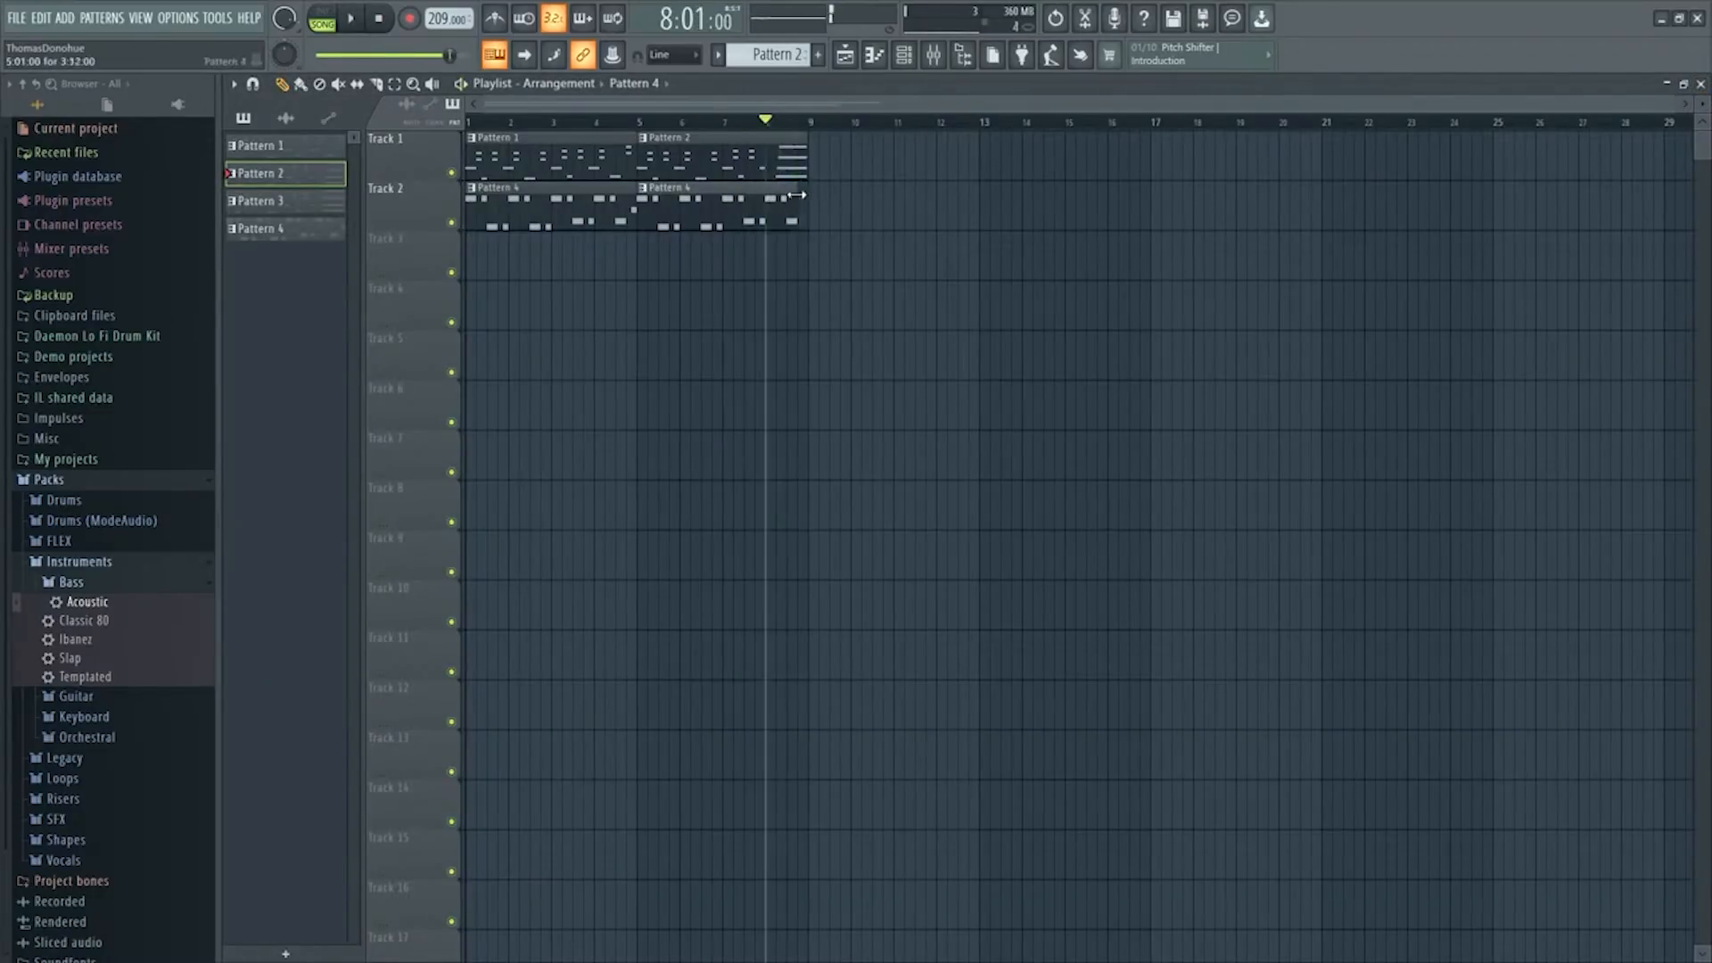
double_click(763, 211)
drag(882, 104, 721, 106)
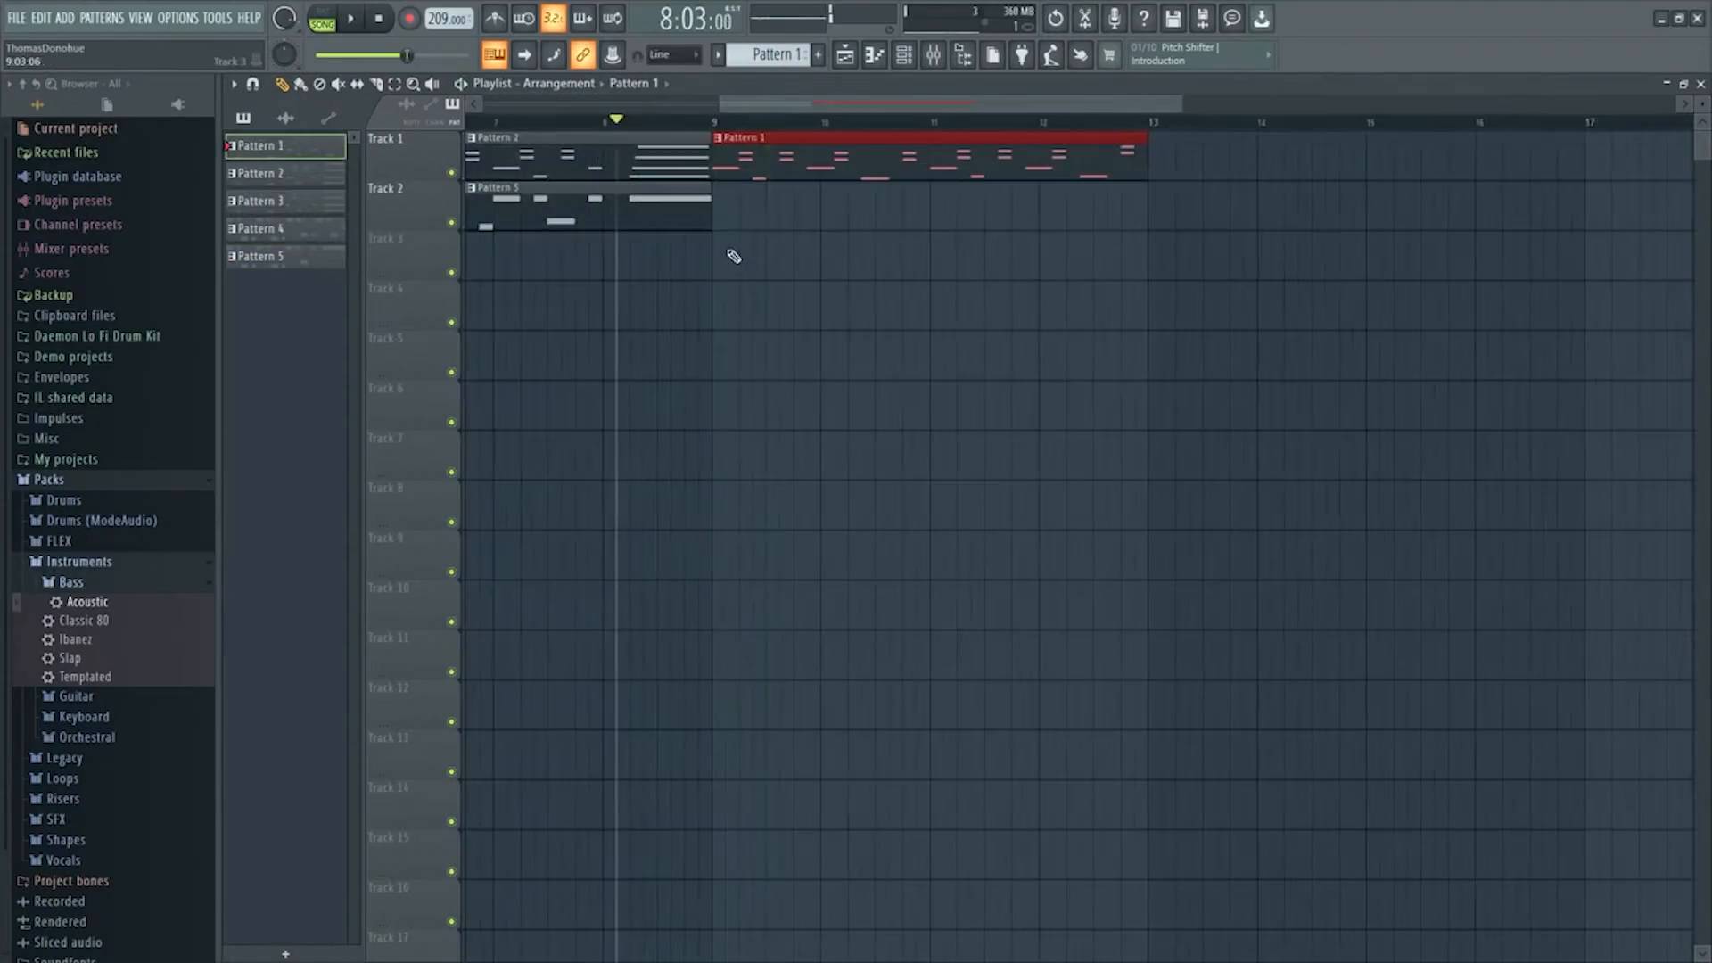
scroll(600, 130, up, 3)
scroll(600, 130, down, 3)
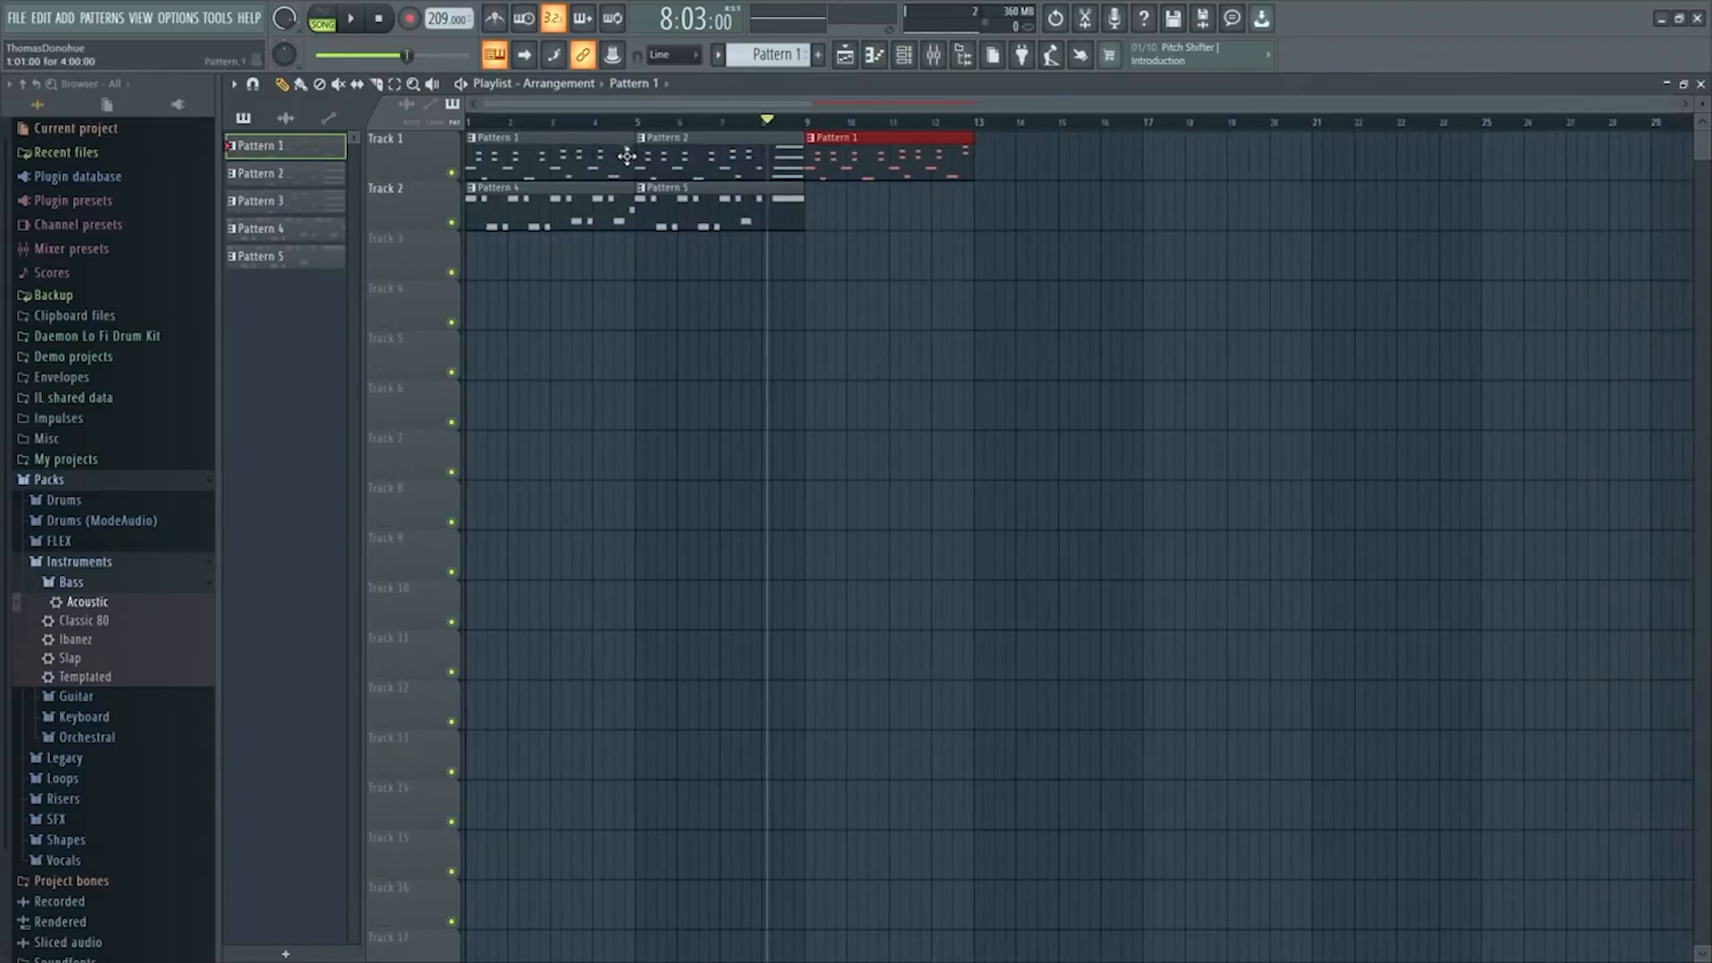
key(space)
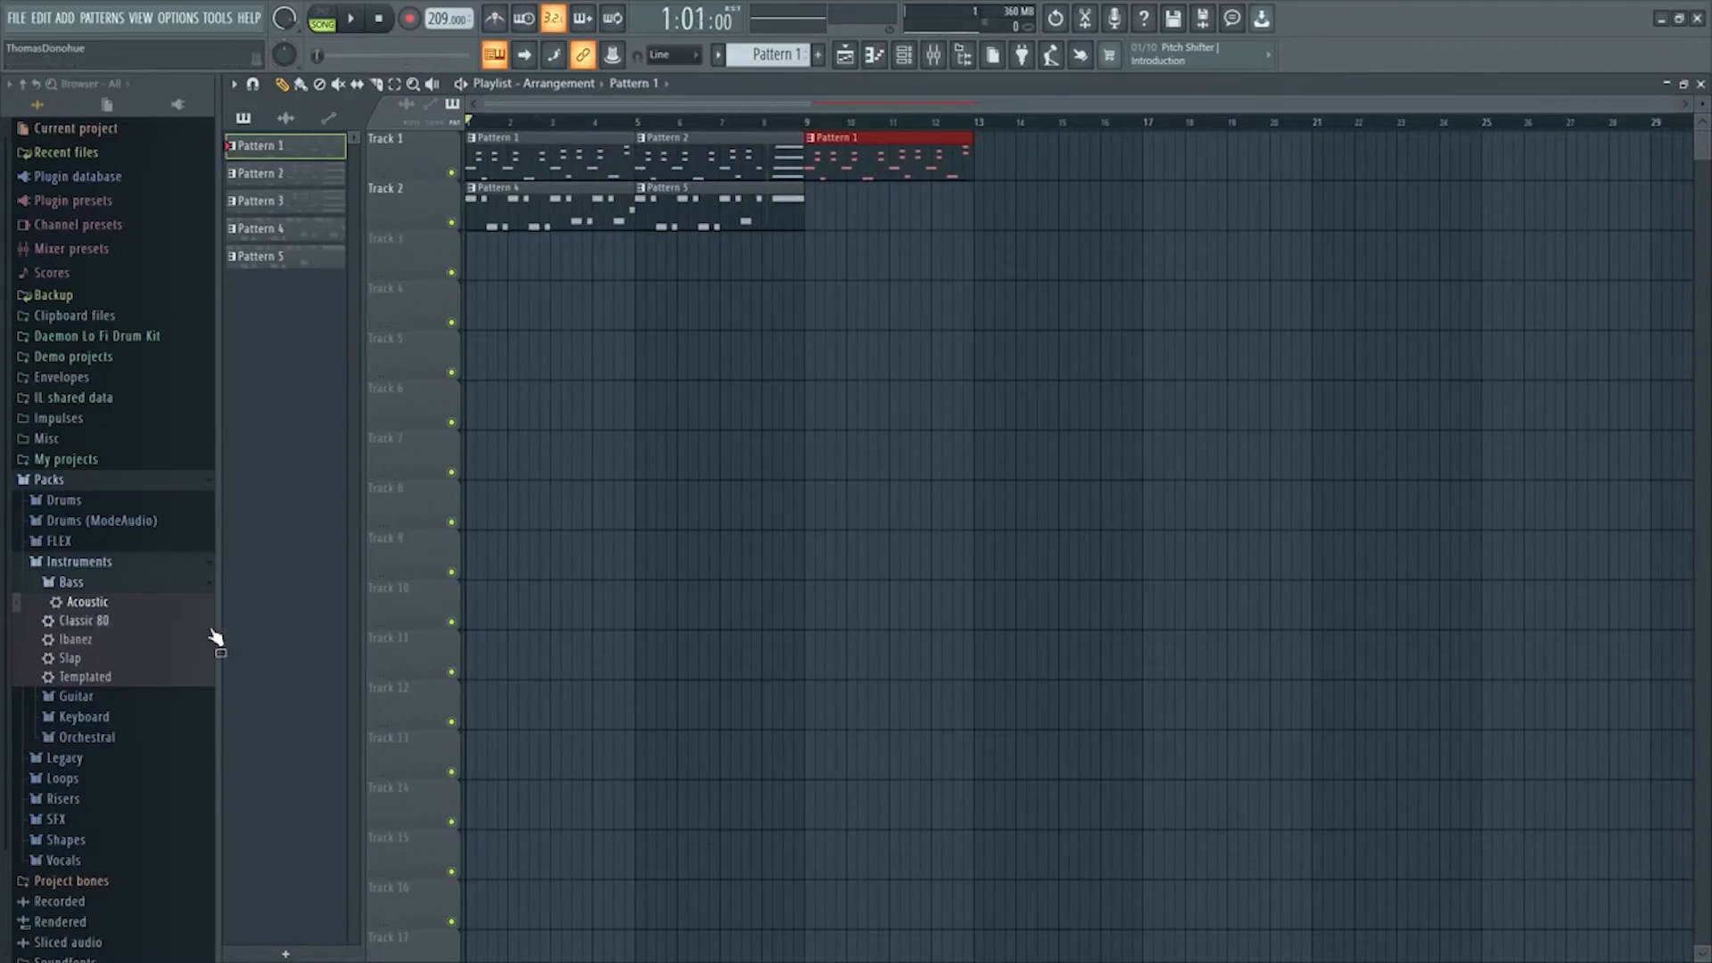
Audition closed hi-hats from the Daemon Lo Fi Drum Kit, and try Hihat (14) at the start of Track 3 before deleting the clip
click(932, 64)
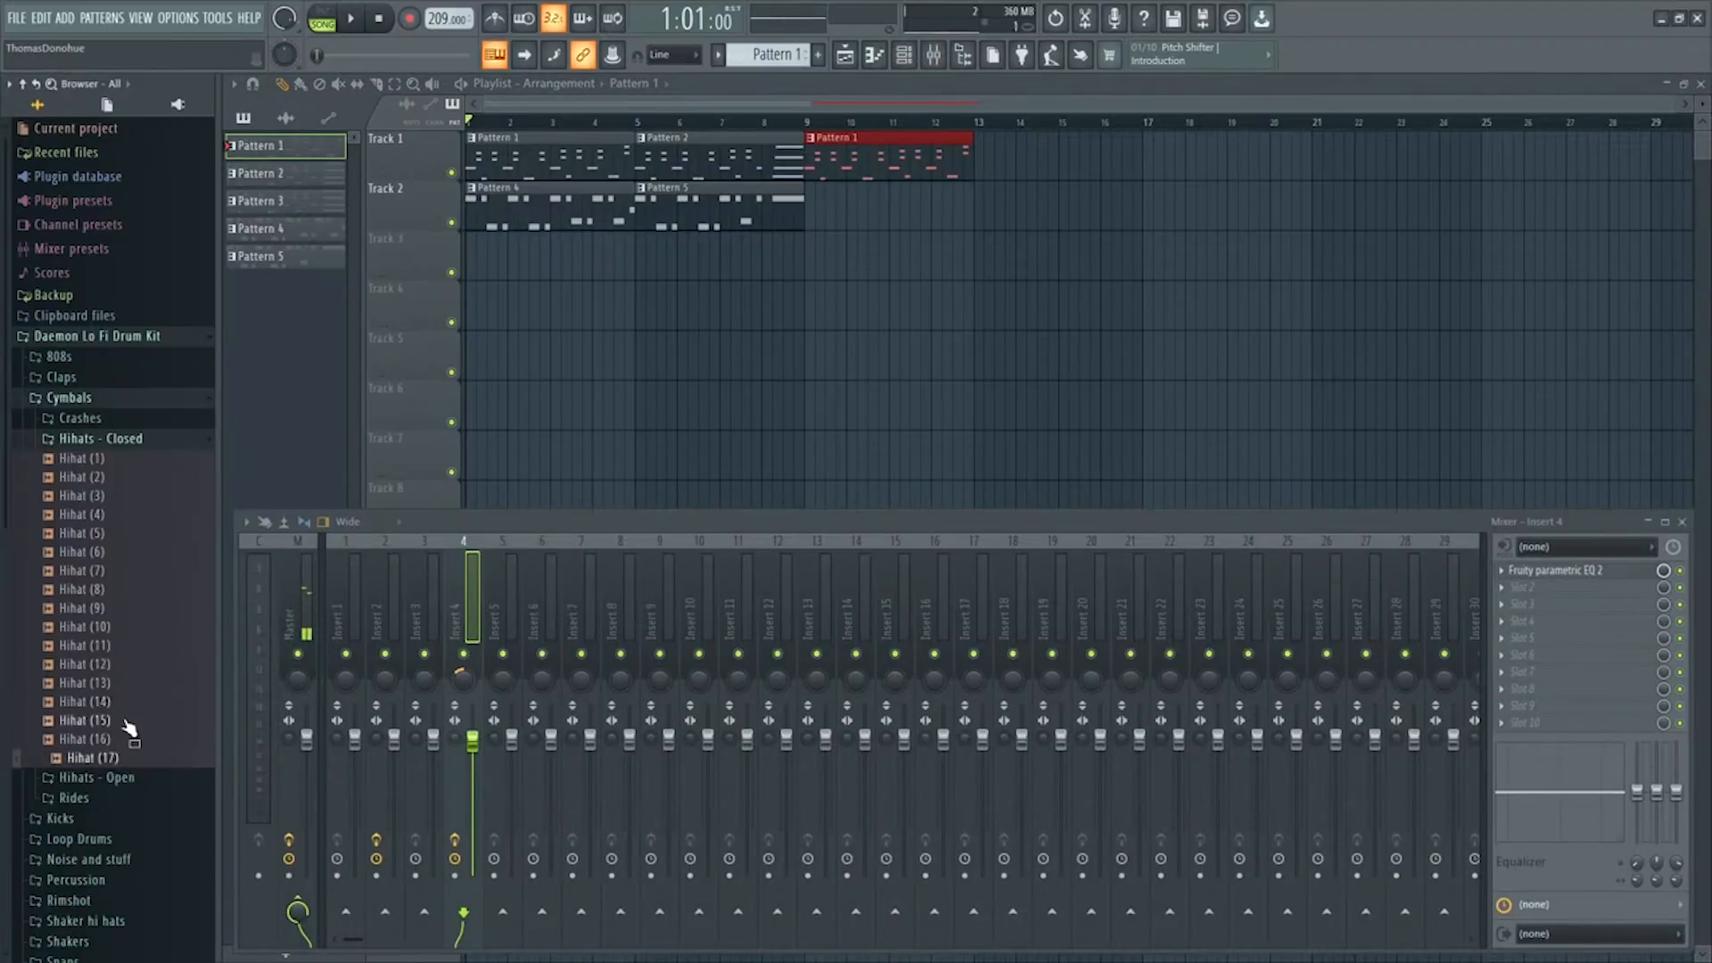
click(84, 719)
click(92, 701)
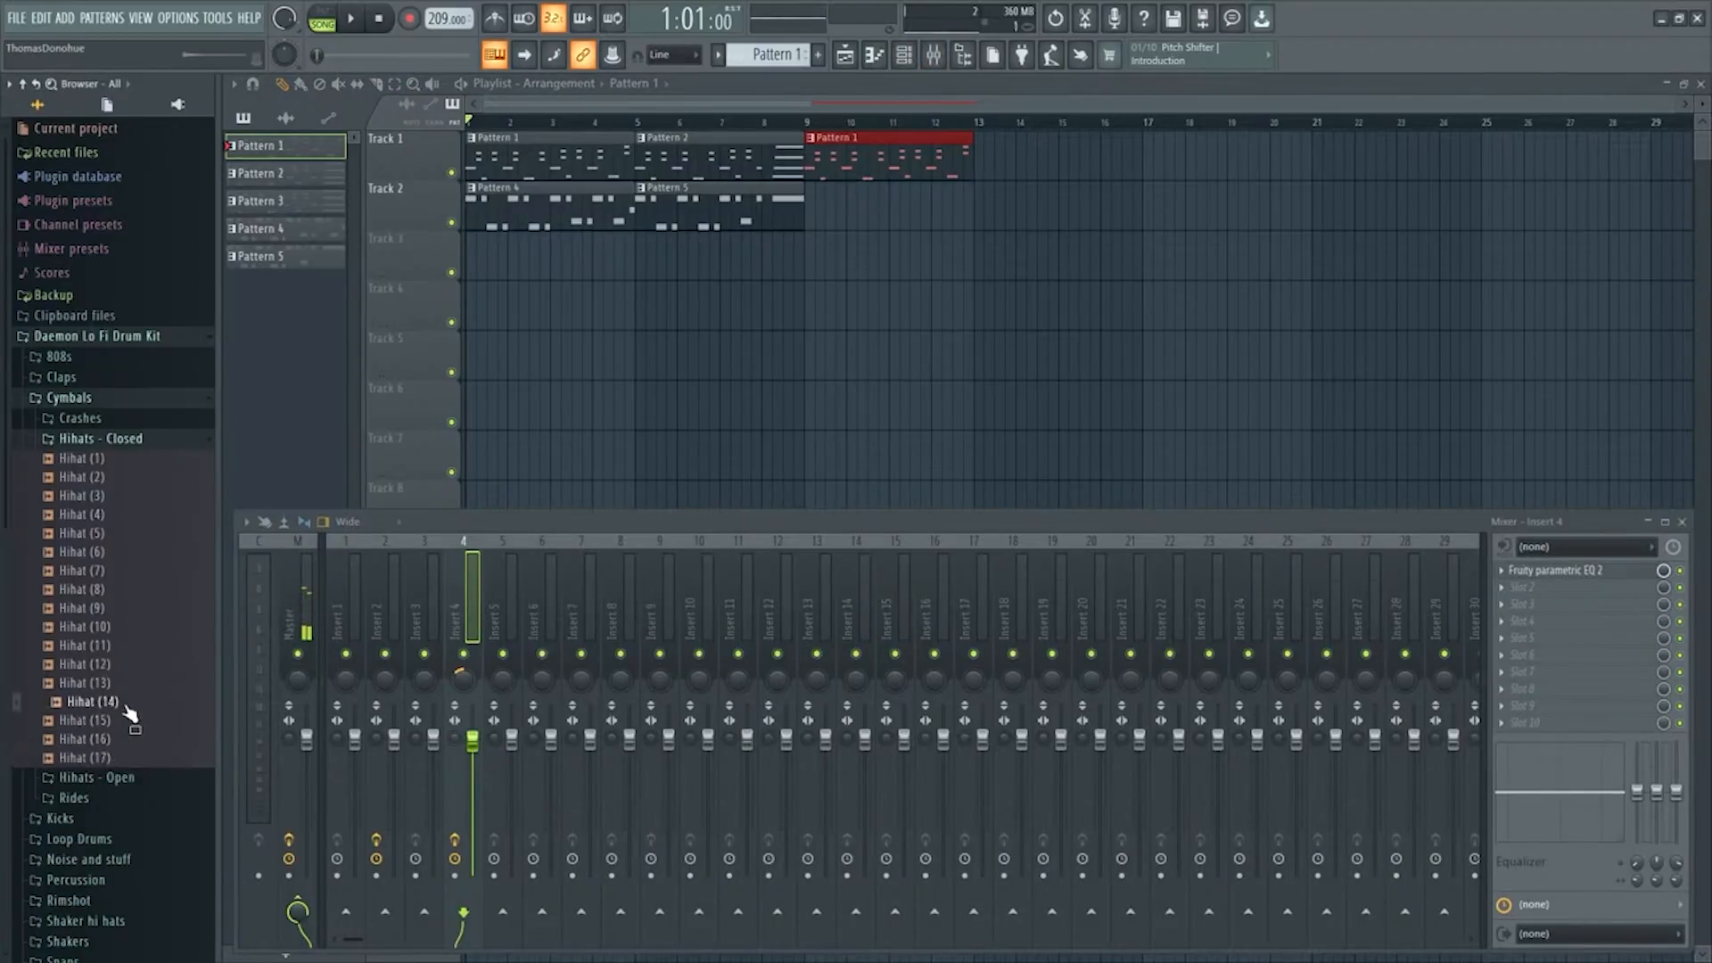
drag(129, 713, 460, 365)
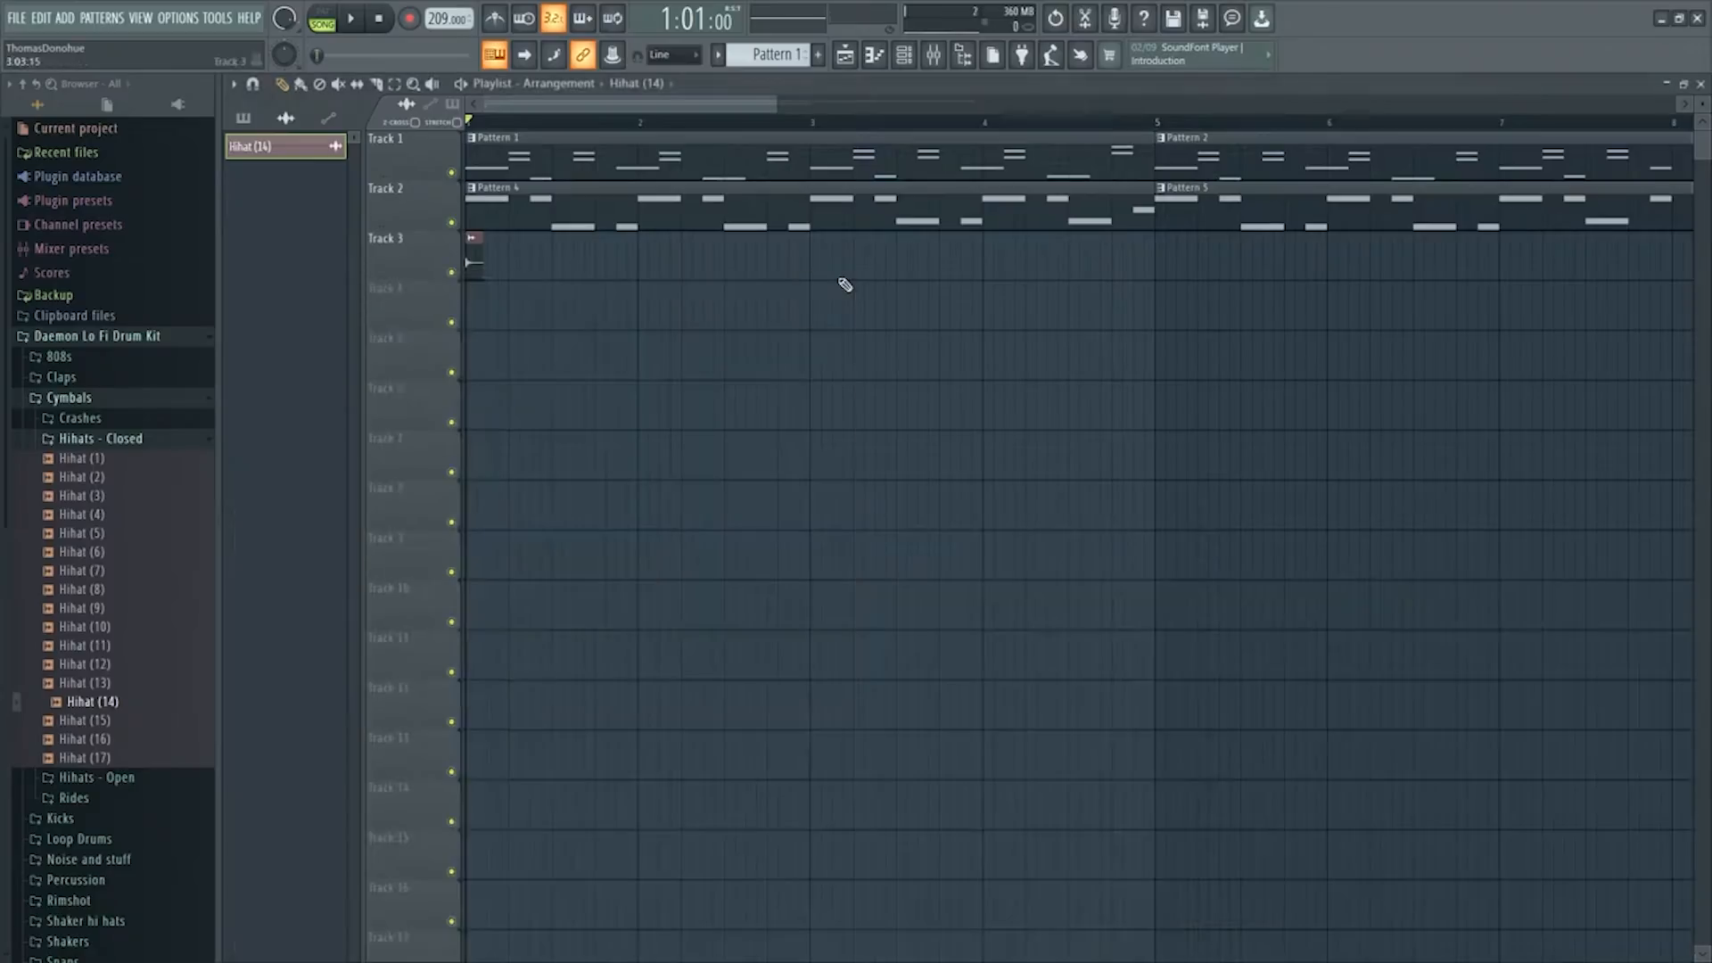
right_click(477, 262)
Add another sforzando VST generator as a new channel and load the 000_Drum_Kit instrument
click(915, 64)
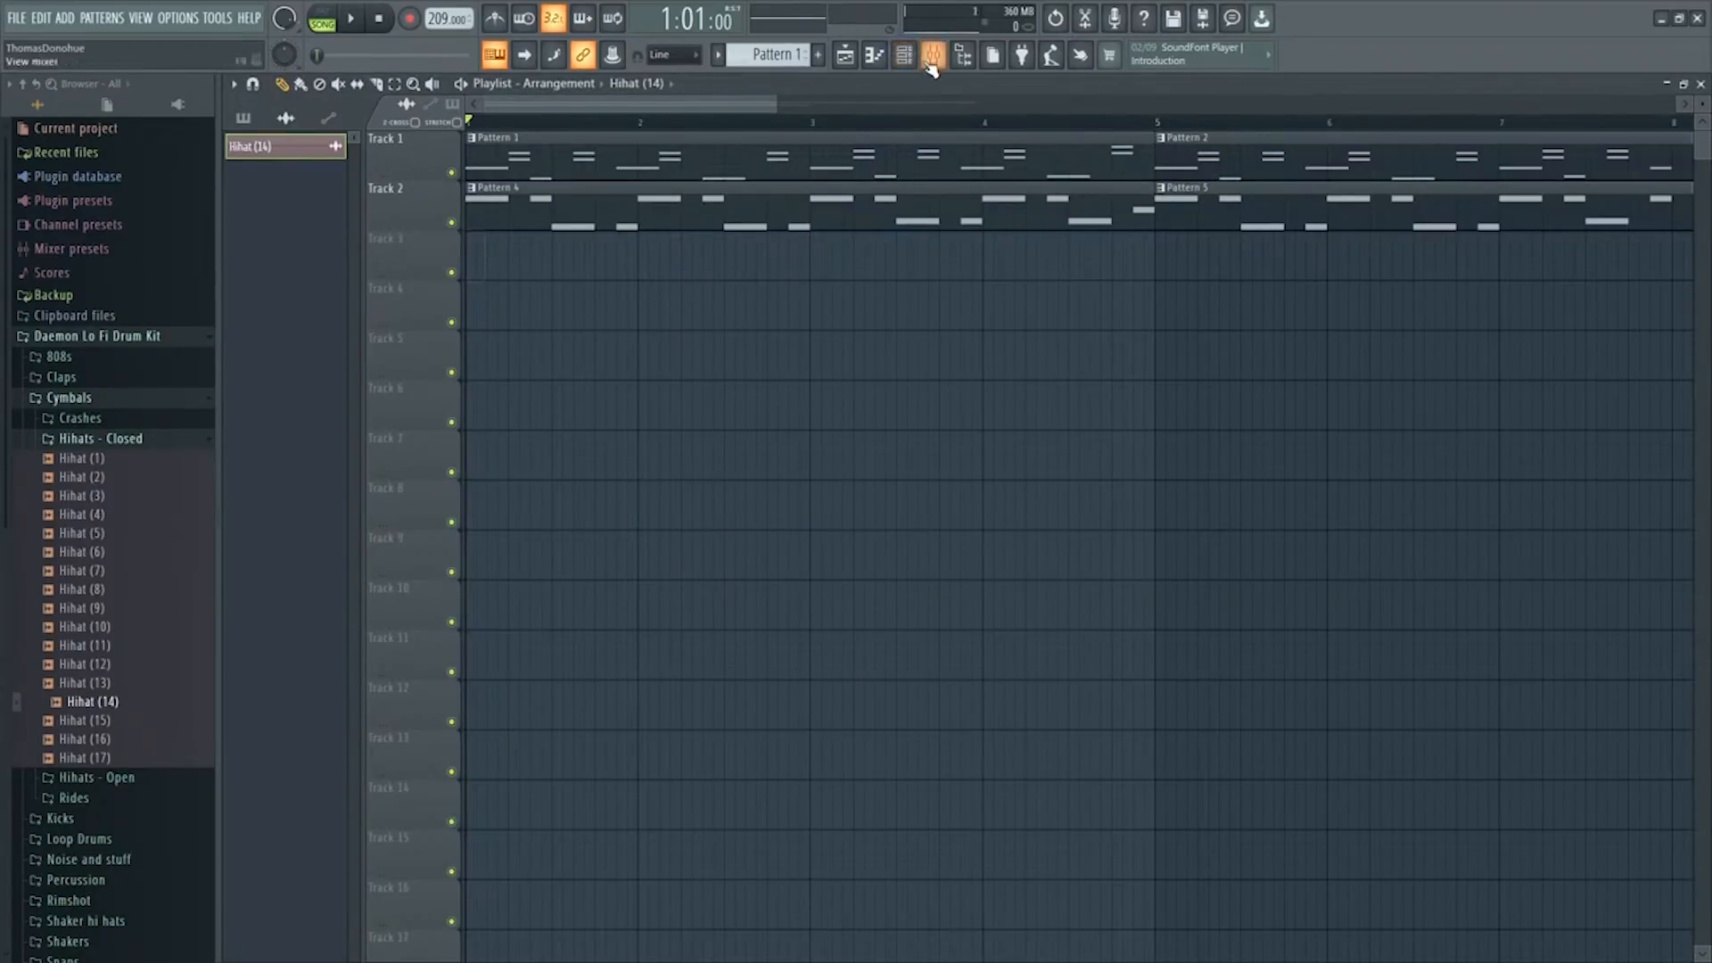
click(916, 63)
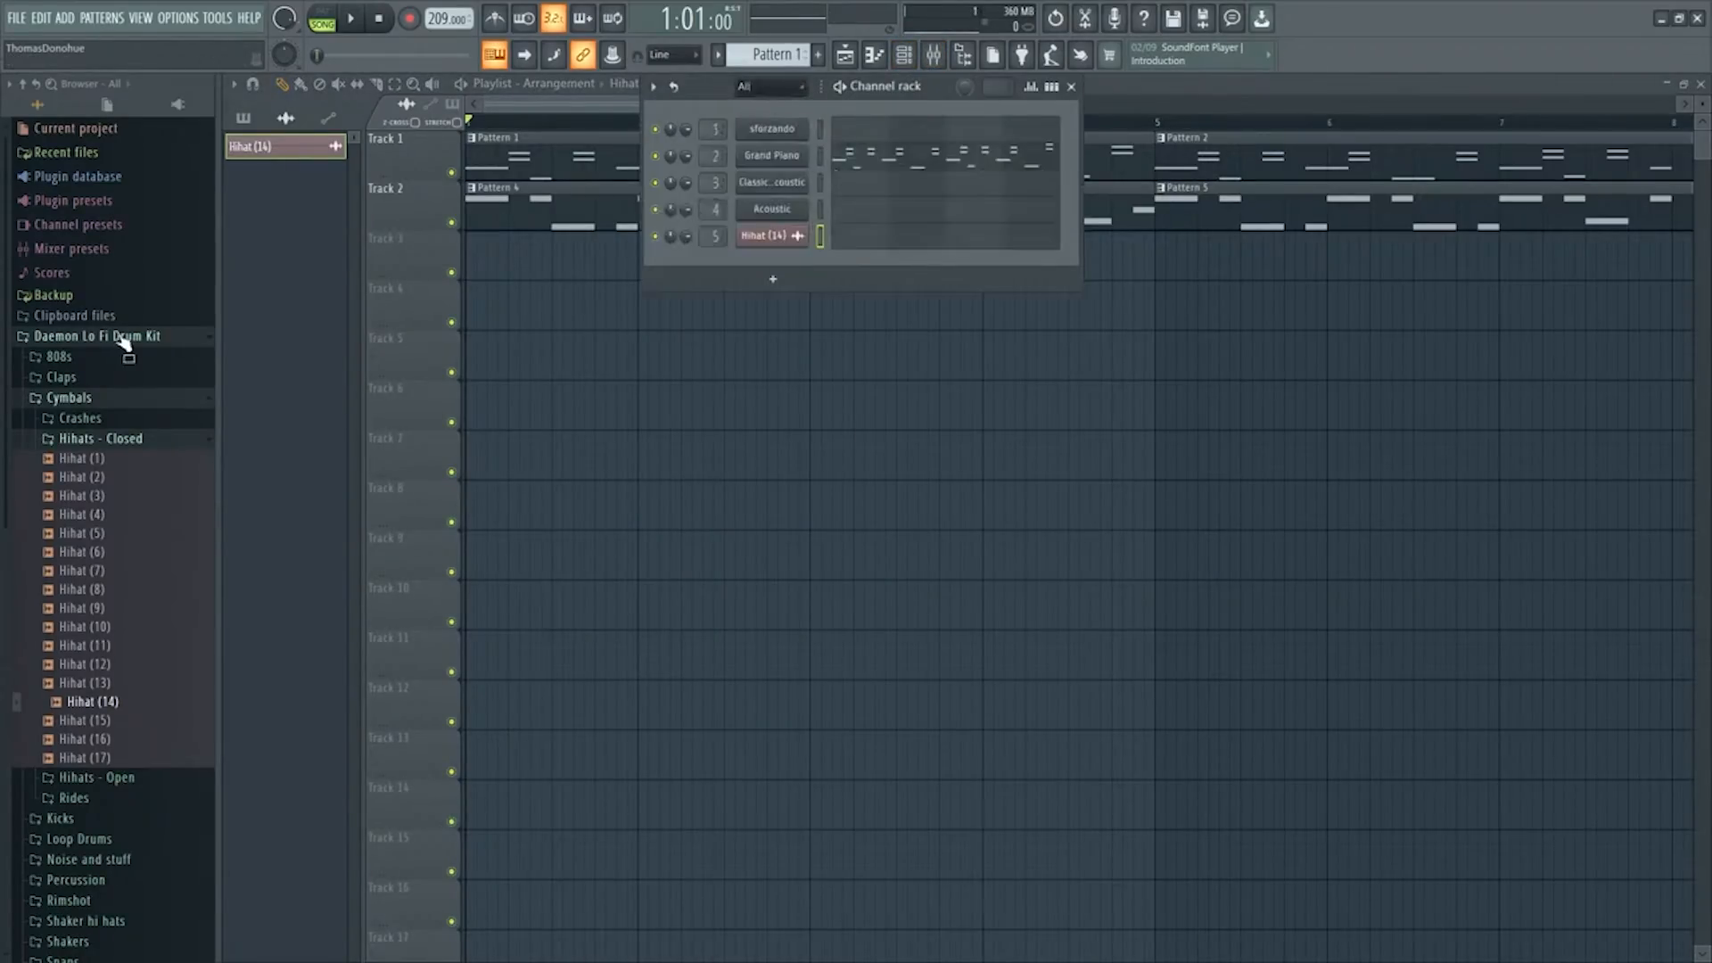
click(115, 177)
click(125, 241)
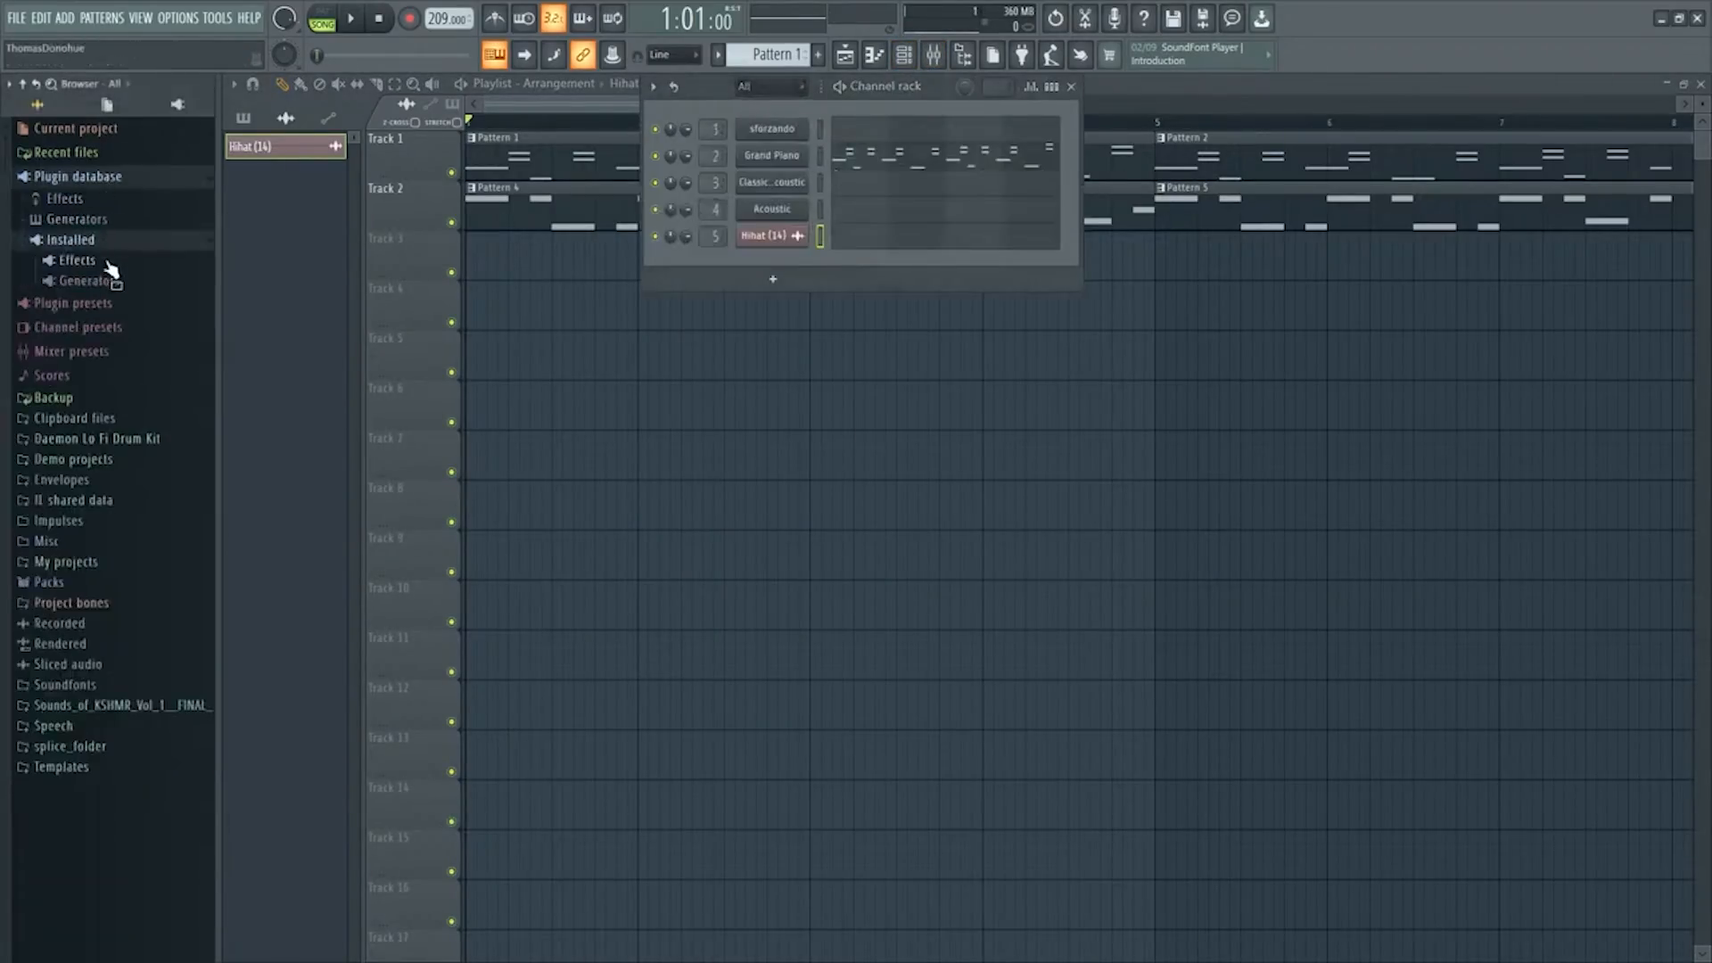
click(111, 280)
drag(105, 398, 866, 281)
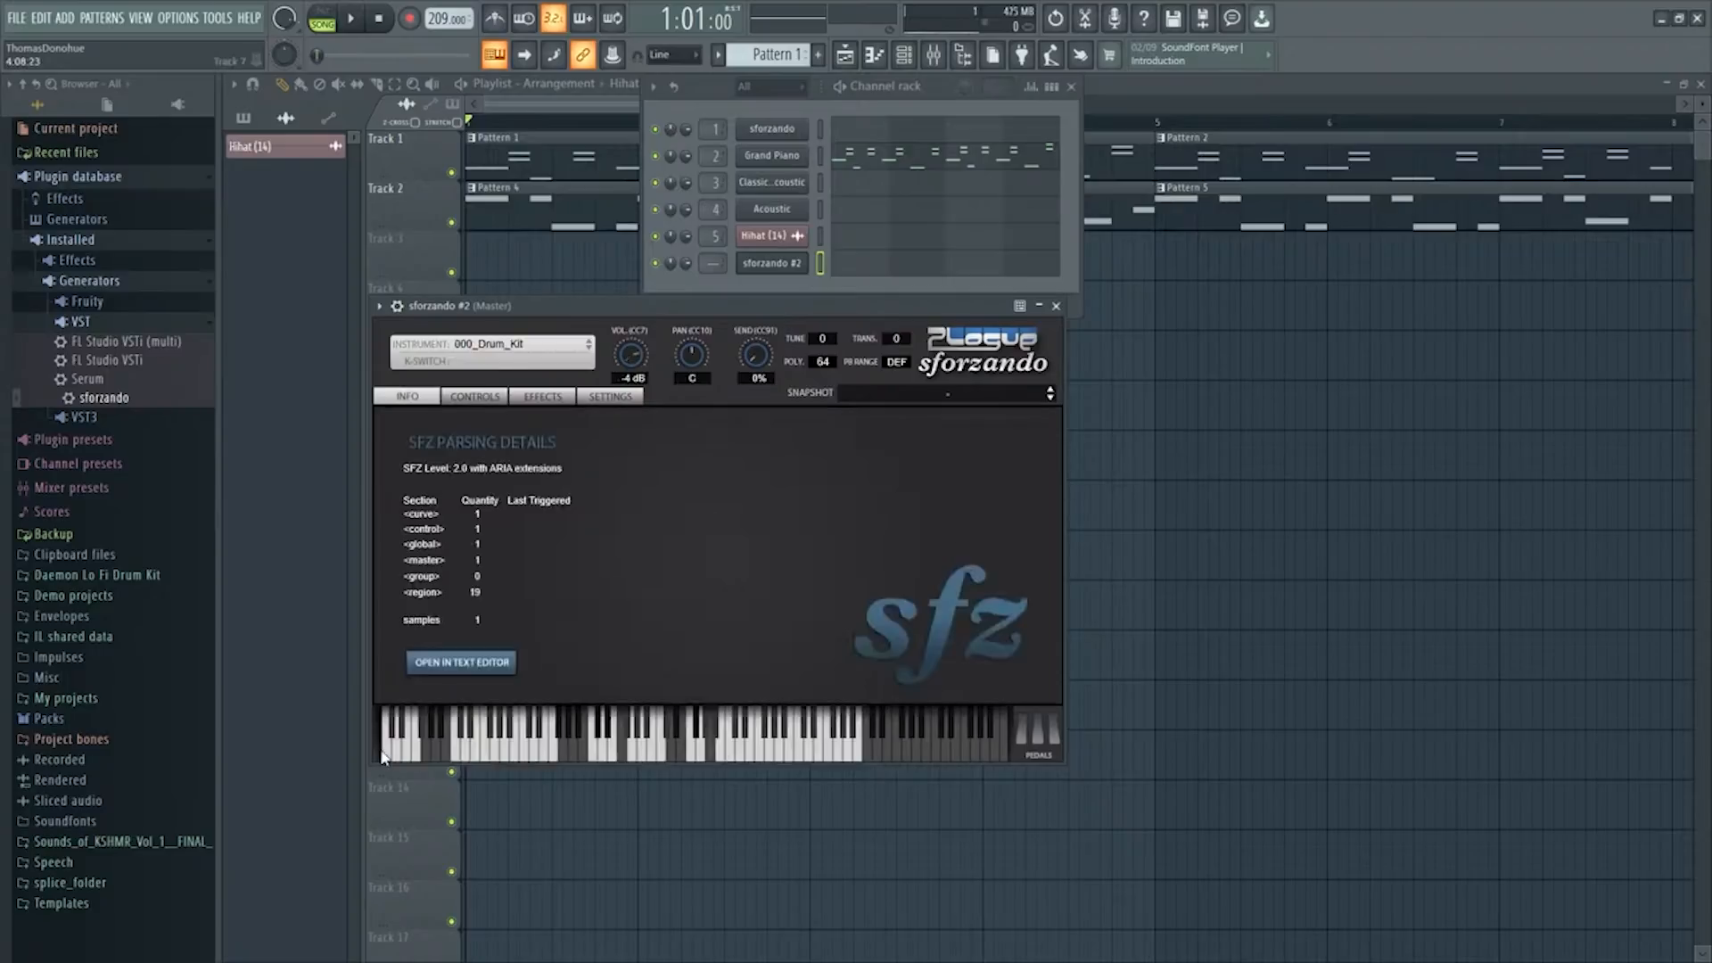
Audition the low and middle keys of the 000_Drum_Kit in sforzando, and close its window
click(384, 753)
click(394, 751)
click(405, 731)
click(418, 753)
click(422, 726)
click(692, 753)
click(1055, 306)
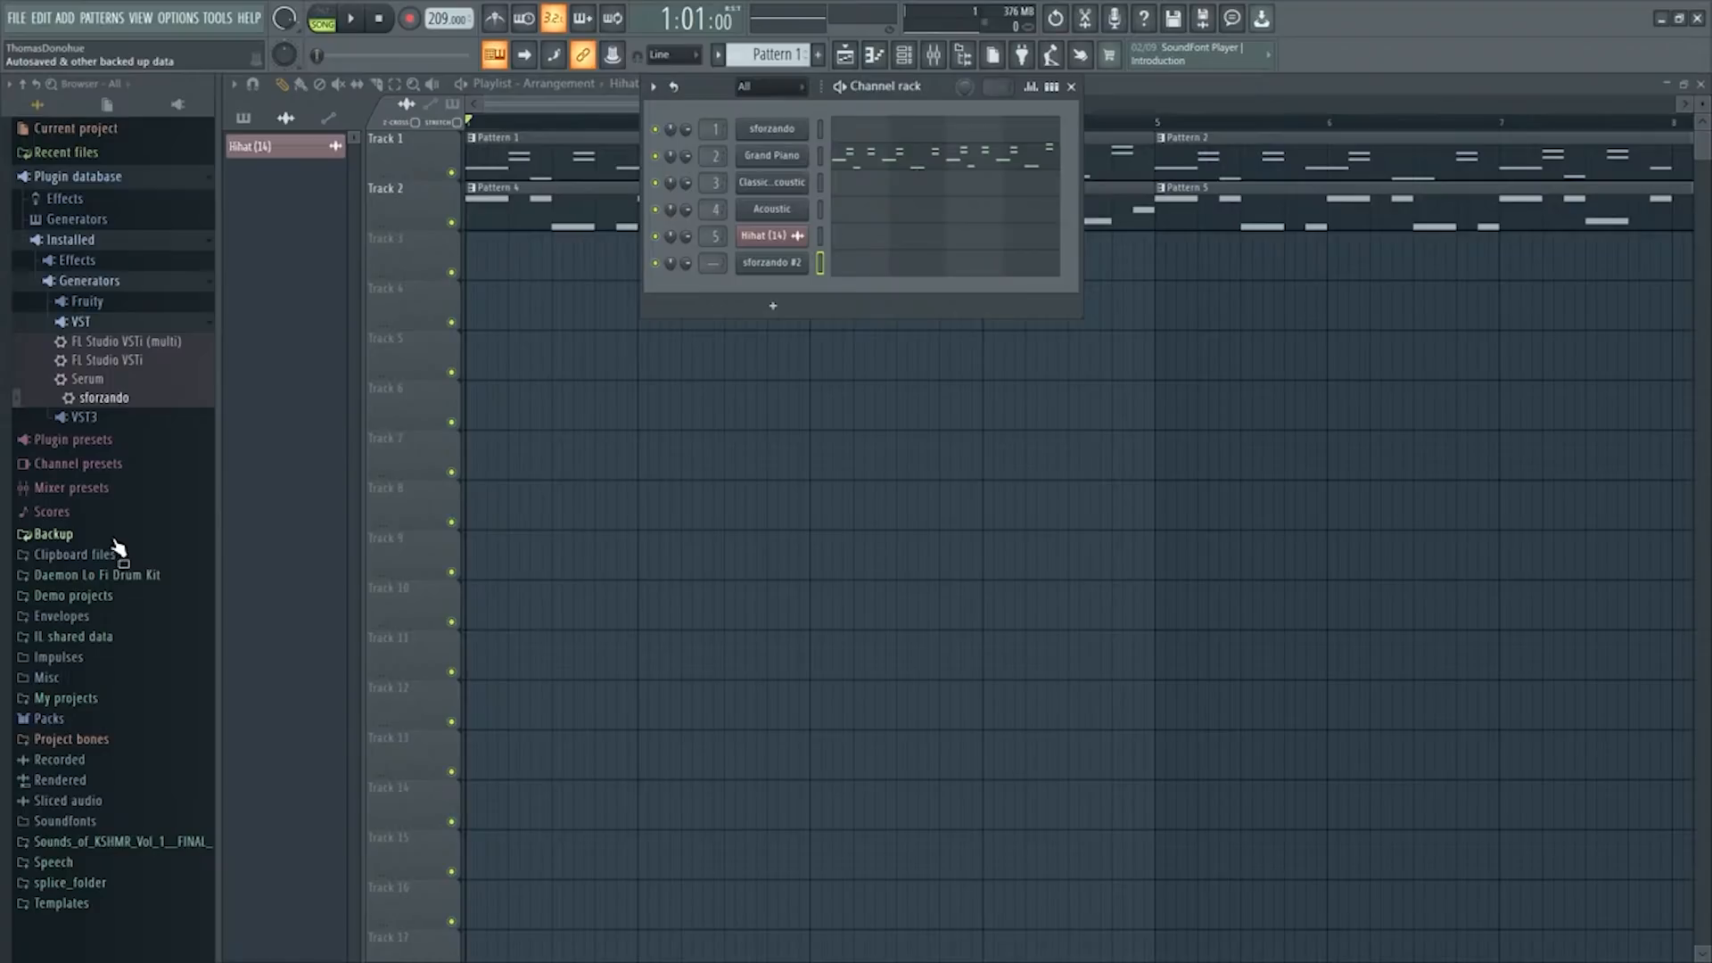
Browse the Packs for the Grv CH 01 hat, and try a new empty Pattern 6 at the start of Track 3
click(113, 720)
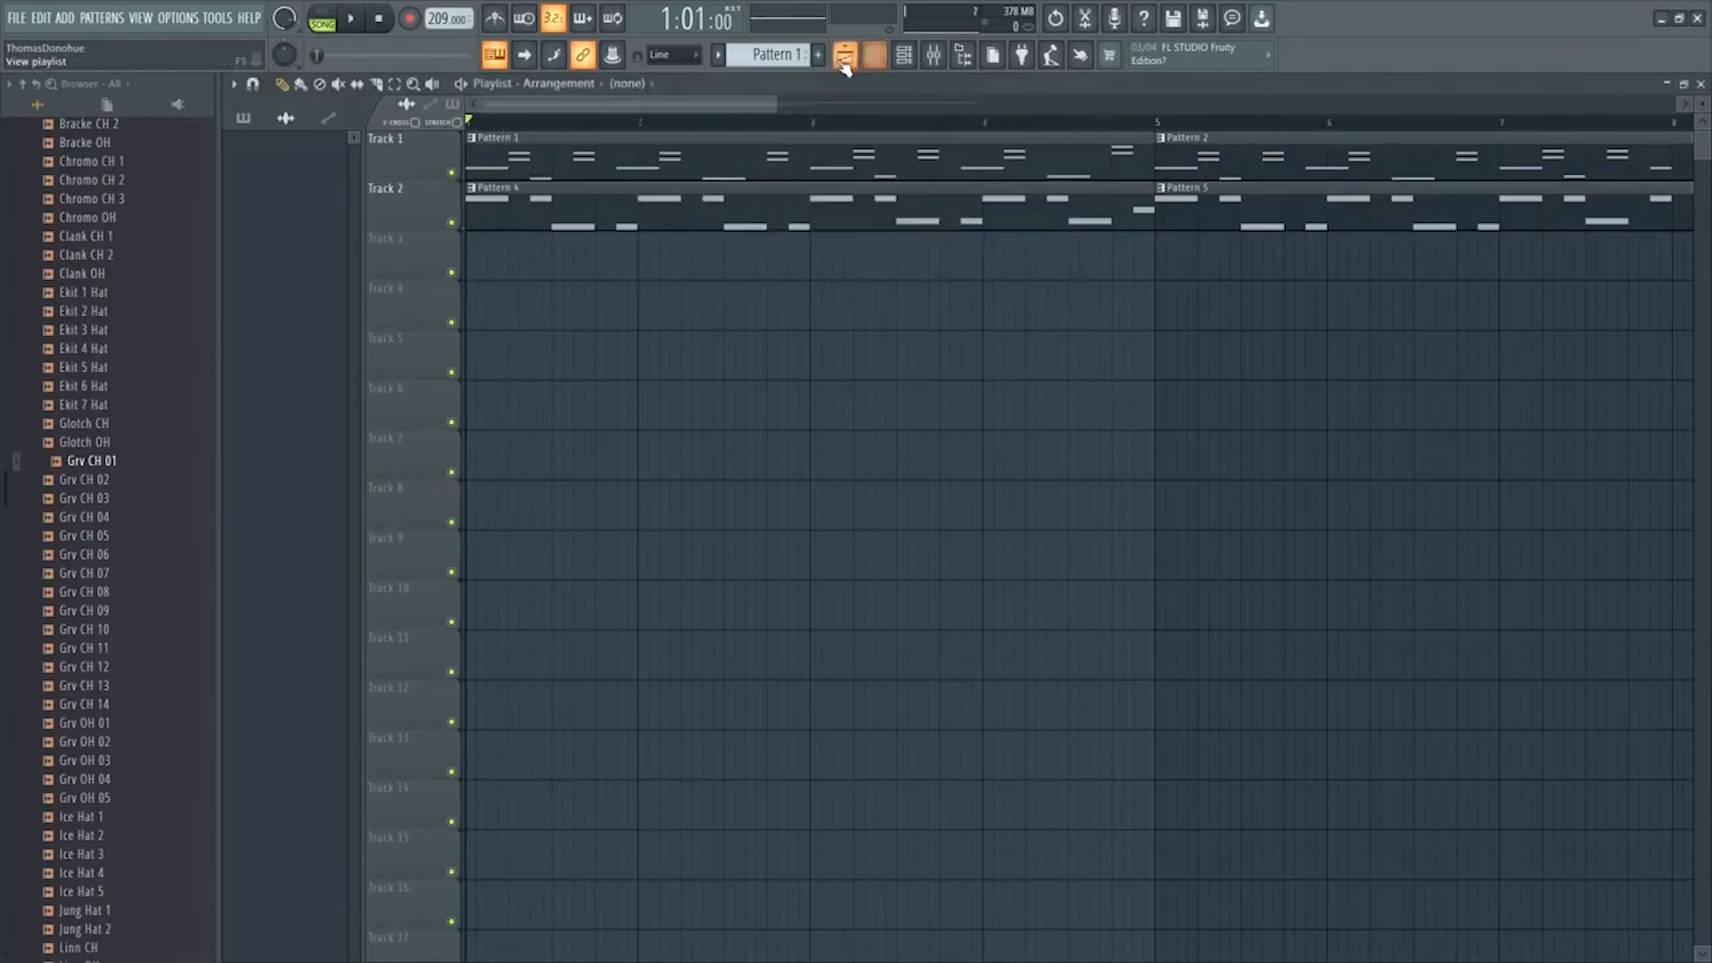
click(817, 54)
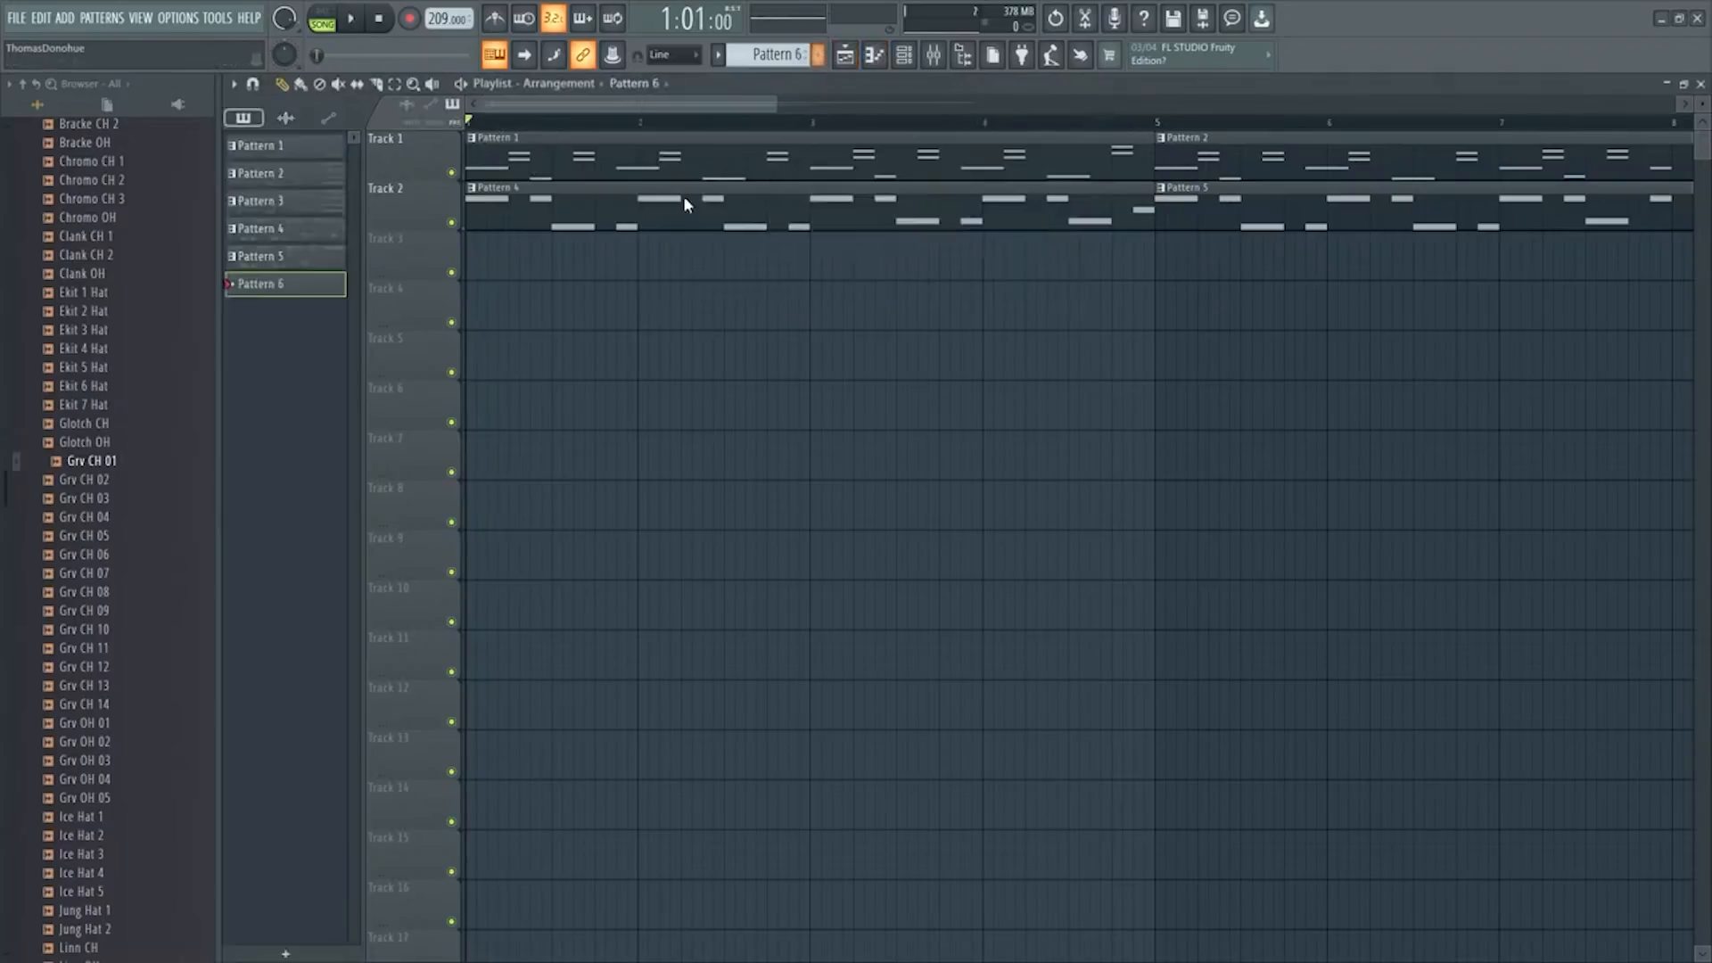
click(469, 263)
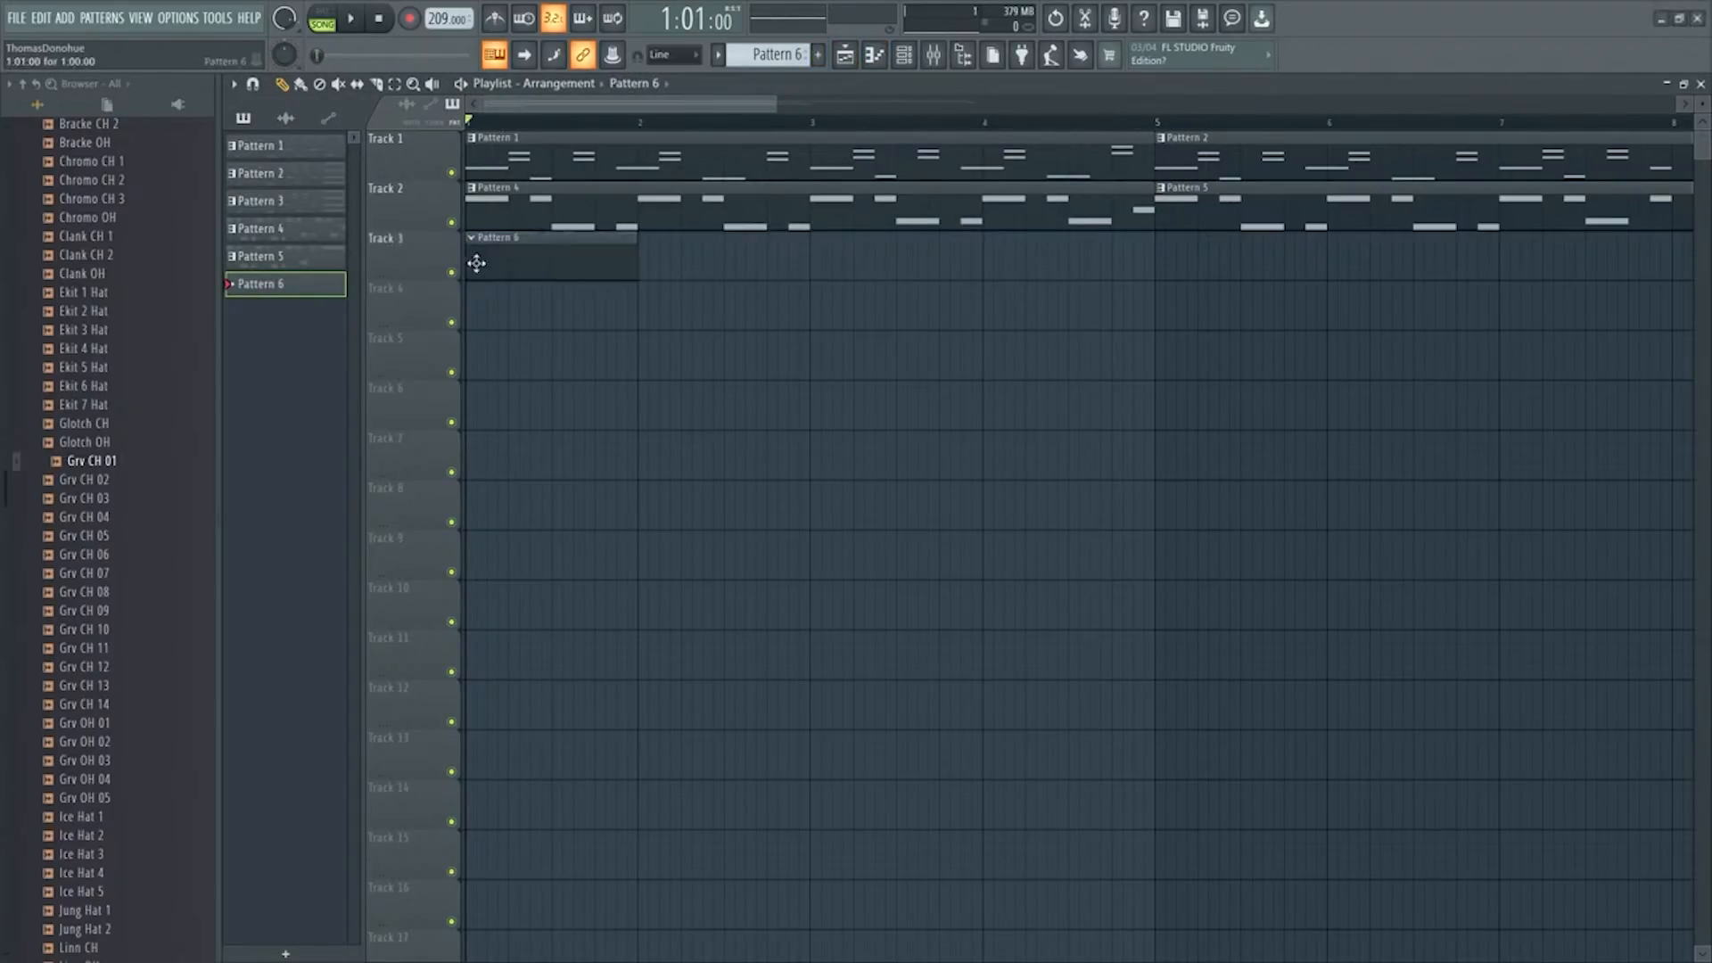
scroll(720, 124, down, 5)
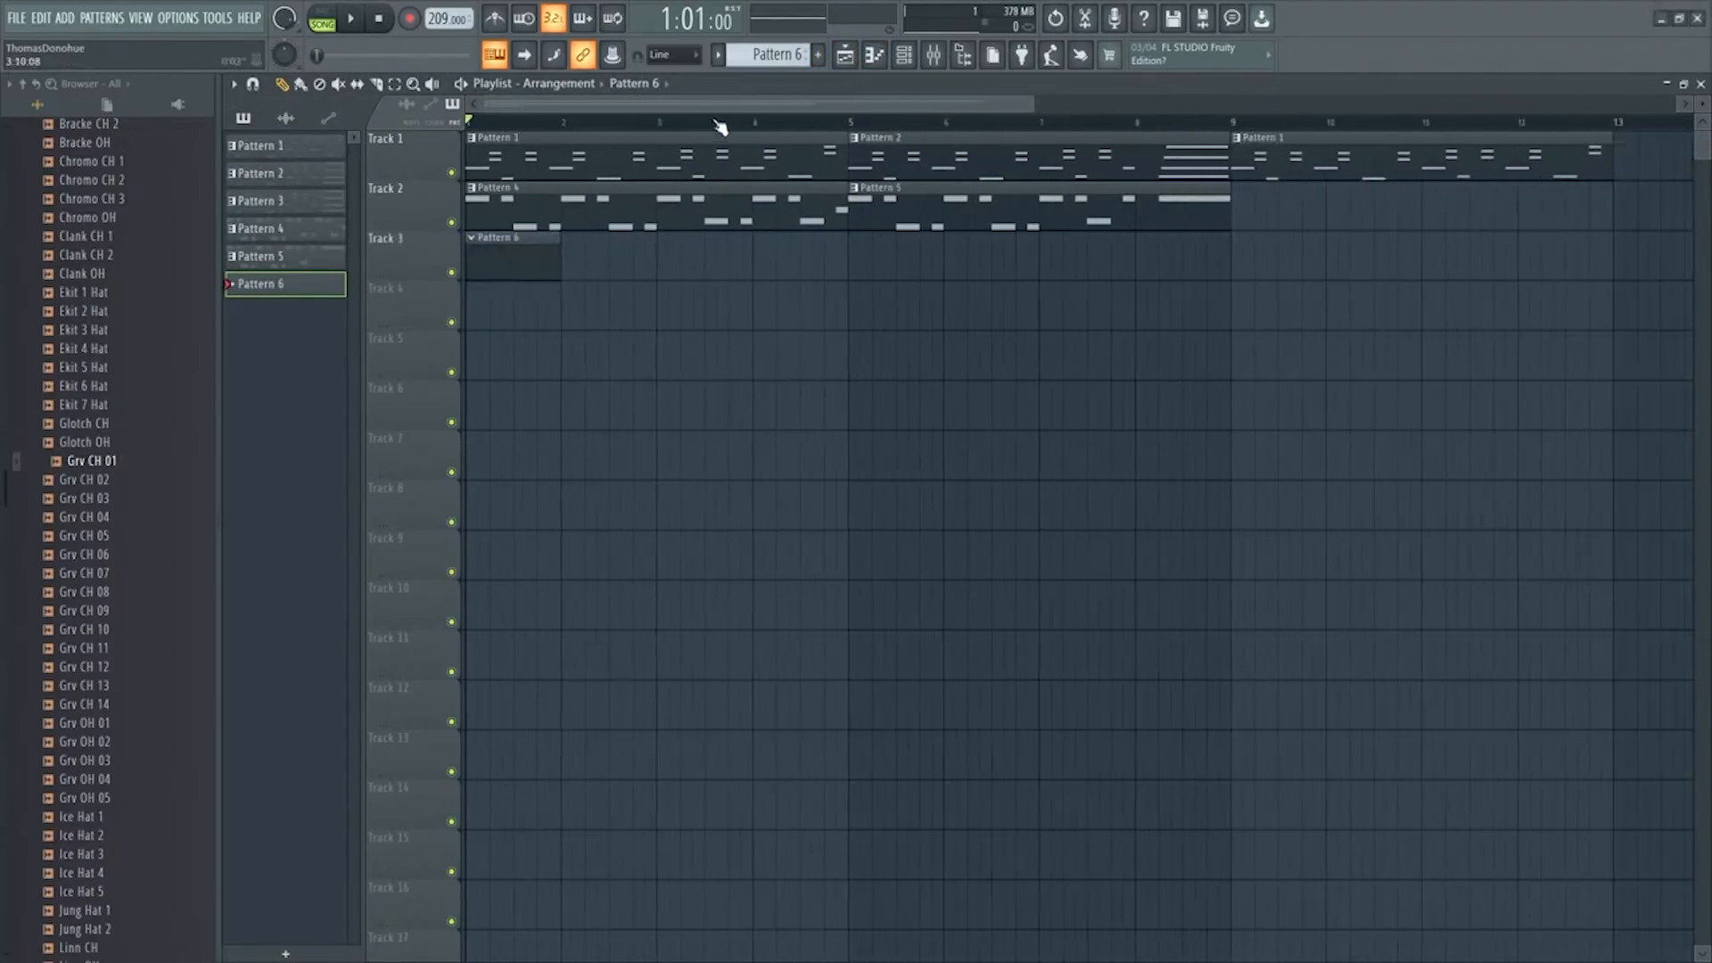
click(878, 58)
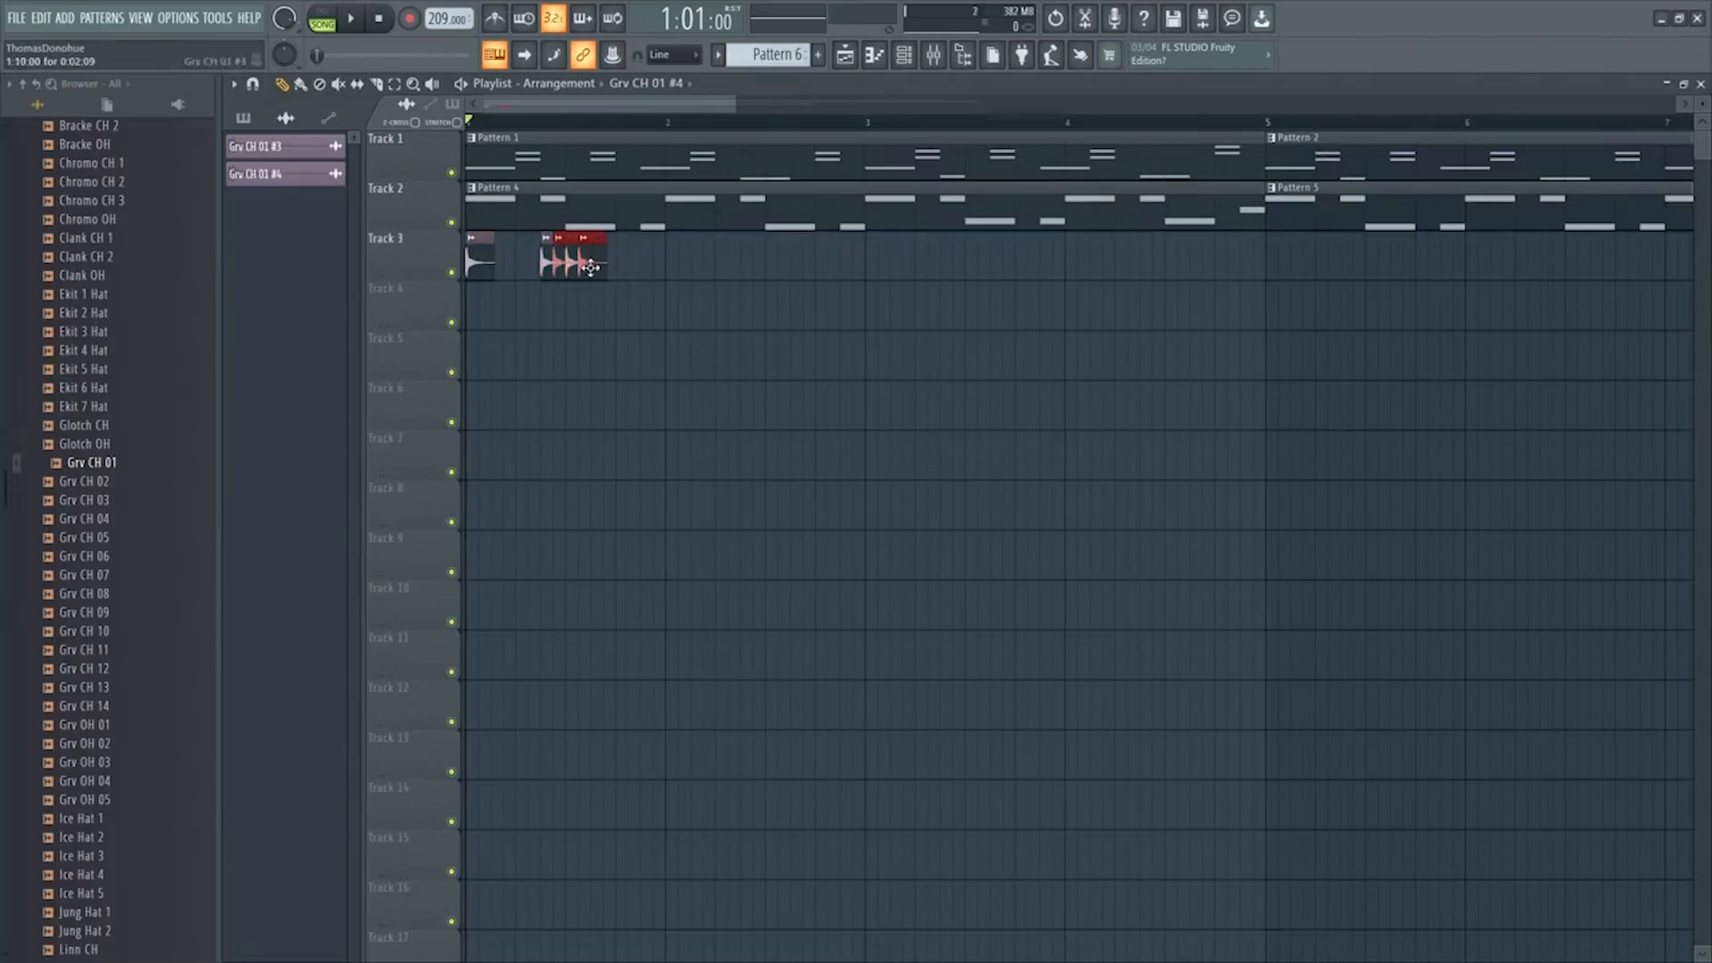
Repeat the Grv CH 01 hat hits in pairs along Track 3 up to bar 5, and play back the arrangement
click(664, 266)
click(764, 265)
click(863, 266)
key(space)
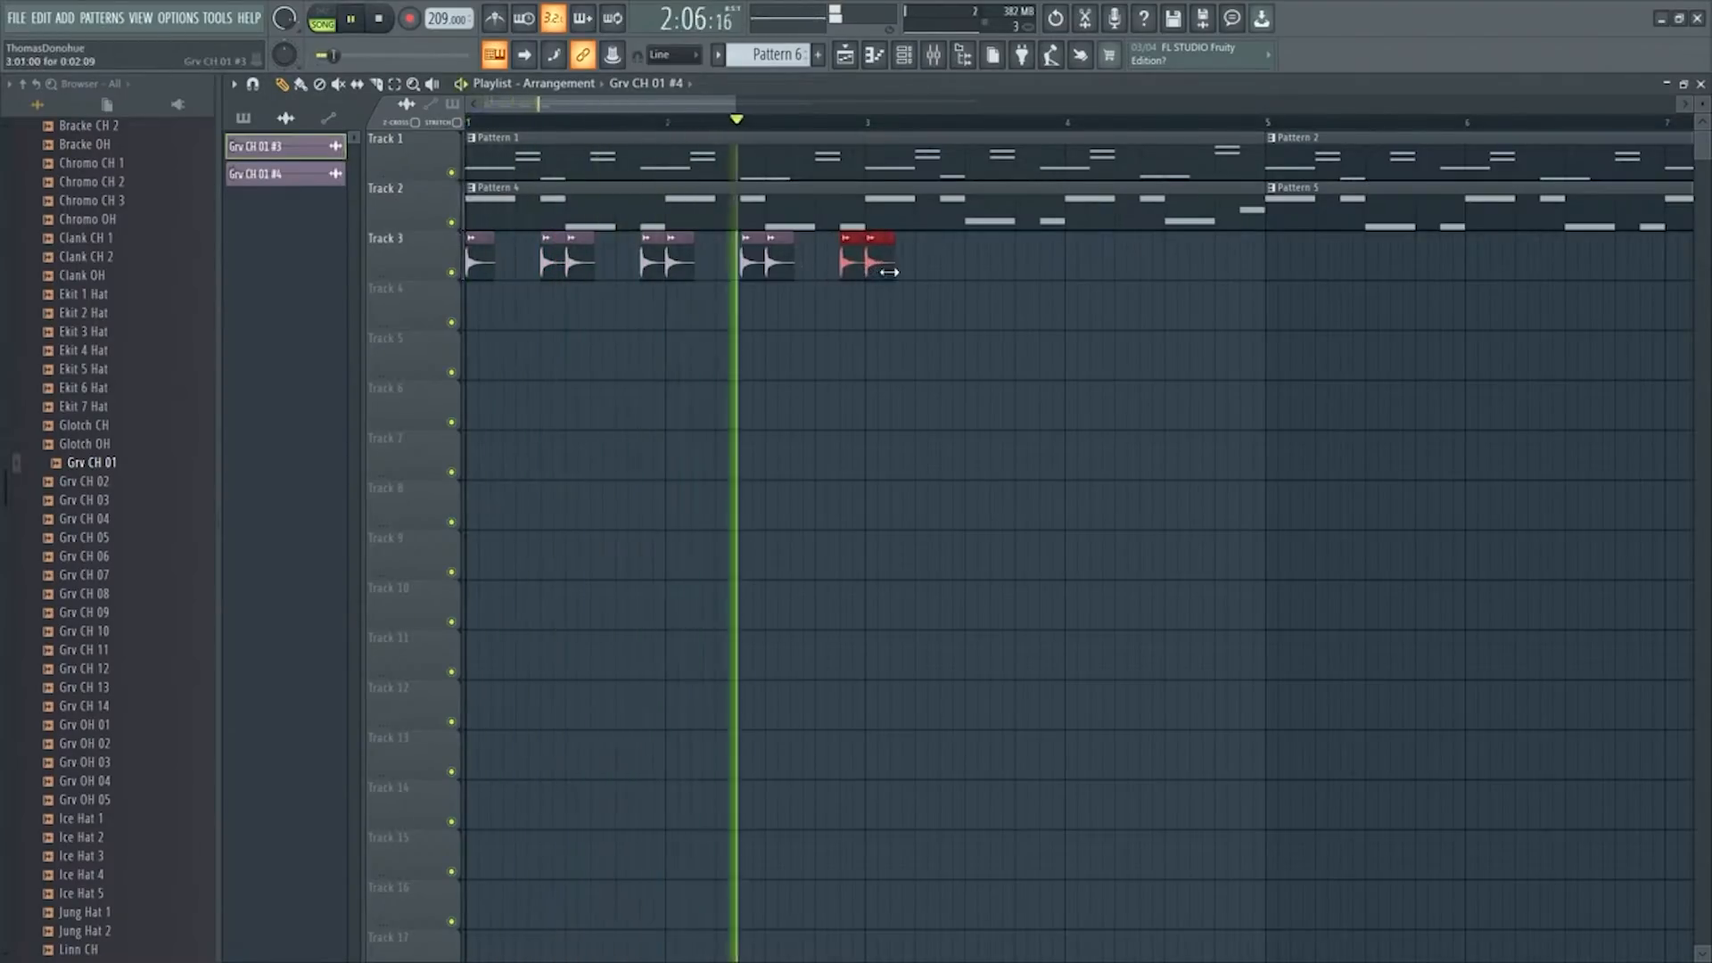
key(space)
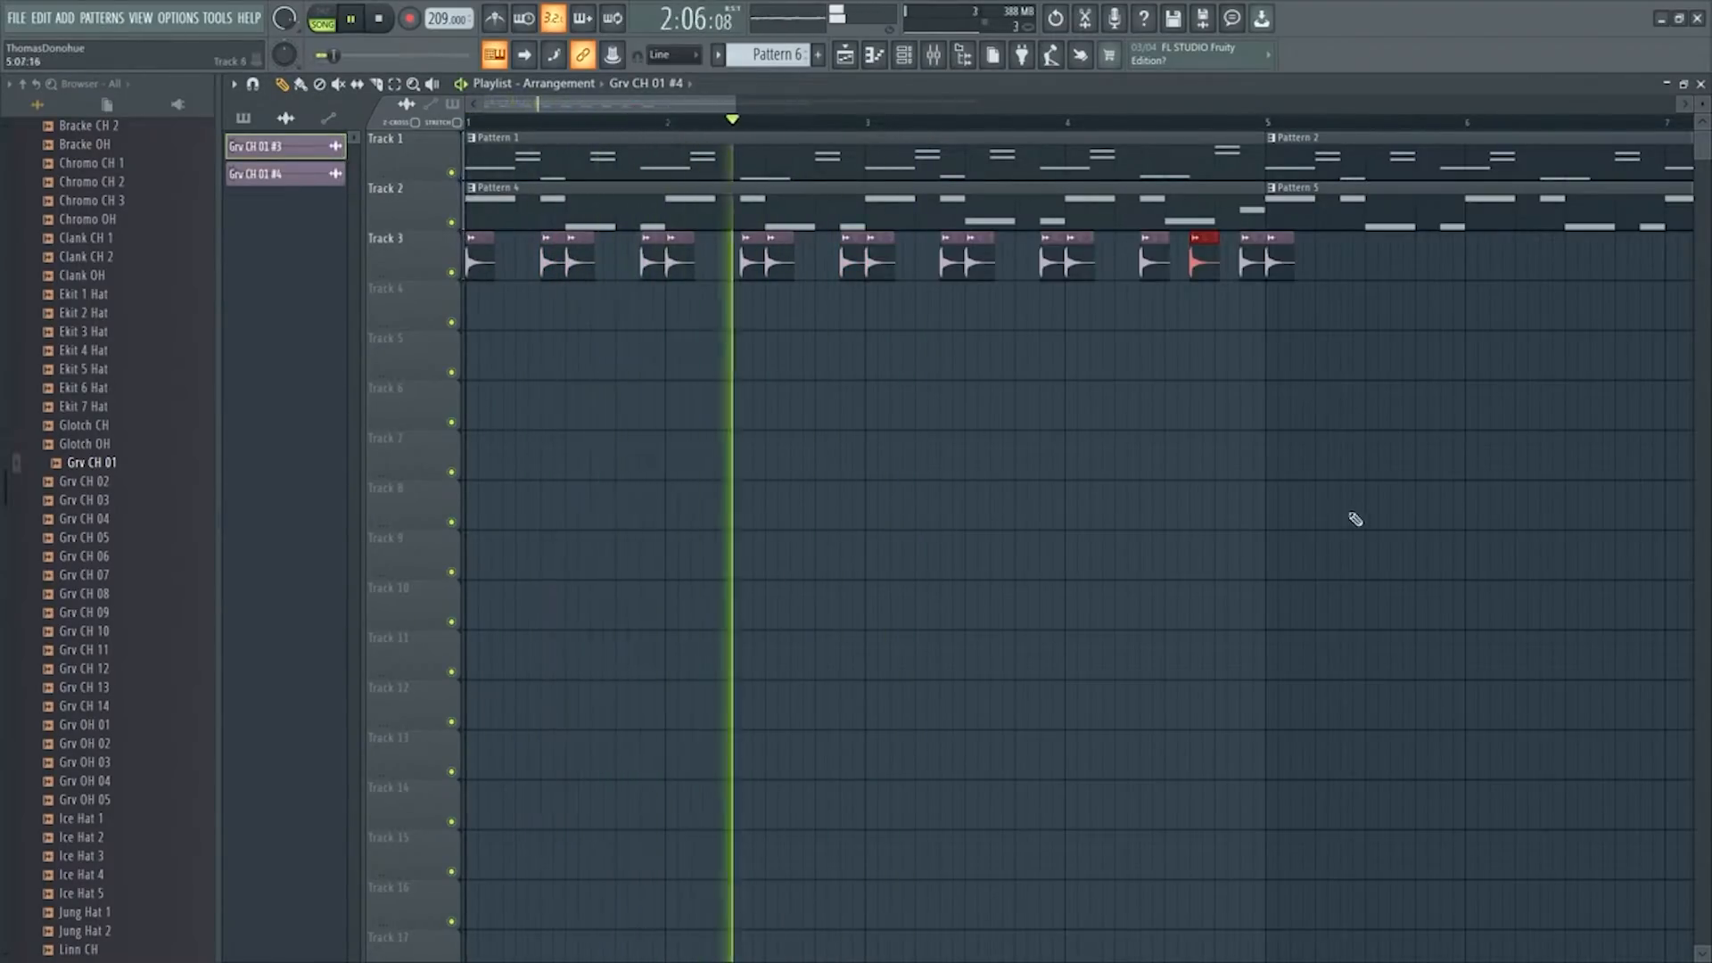
click(1427, 537)
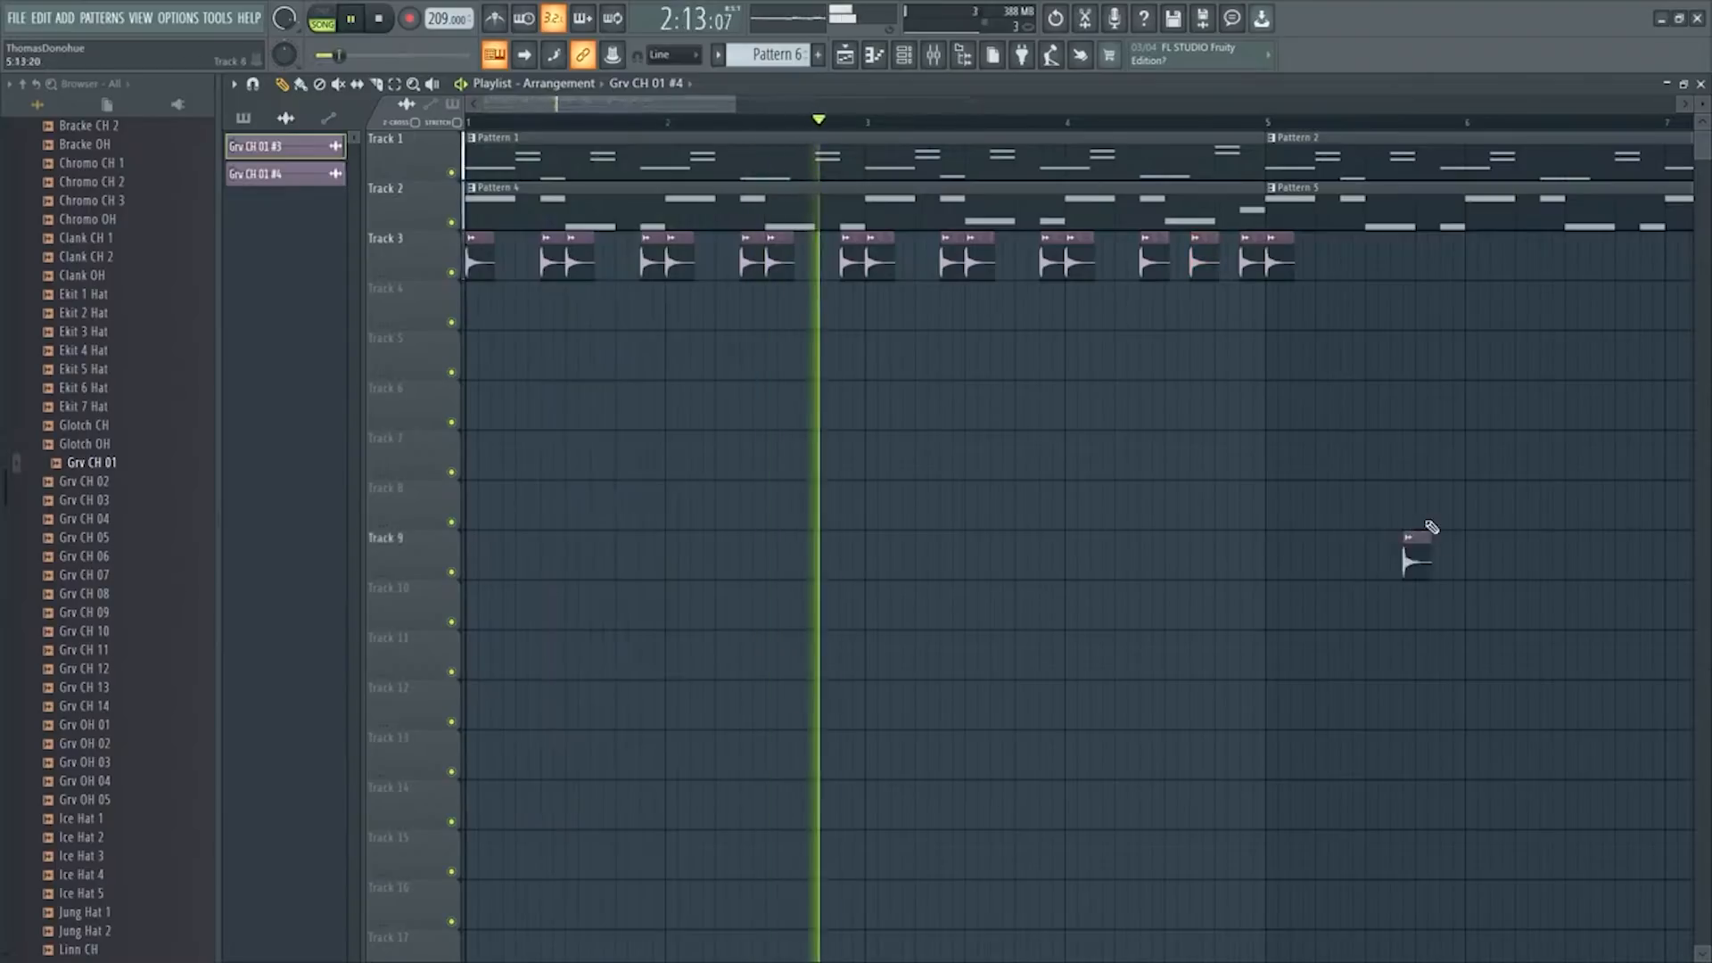
right_click(1414, 565)
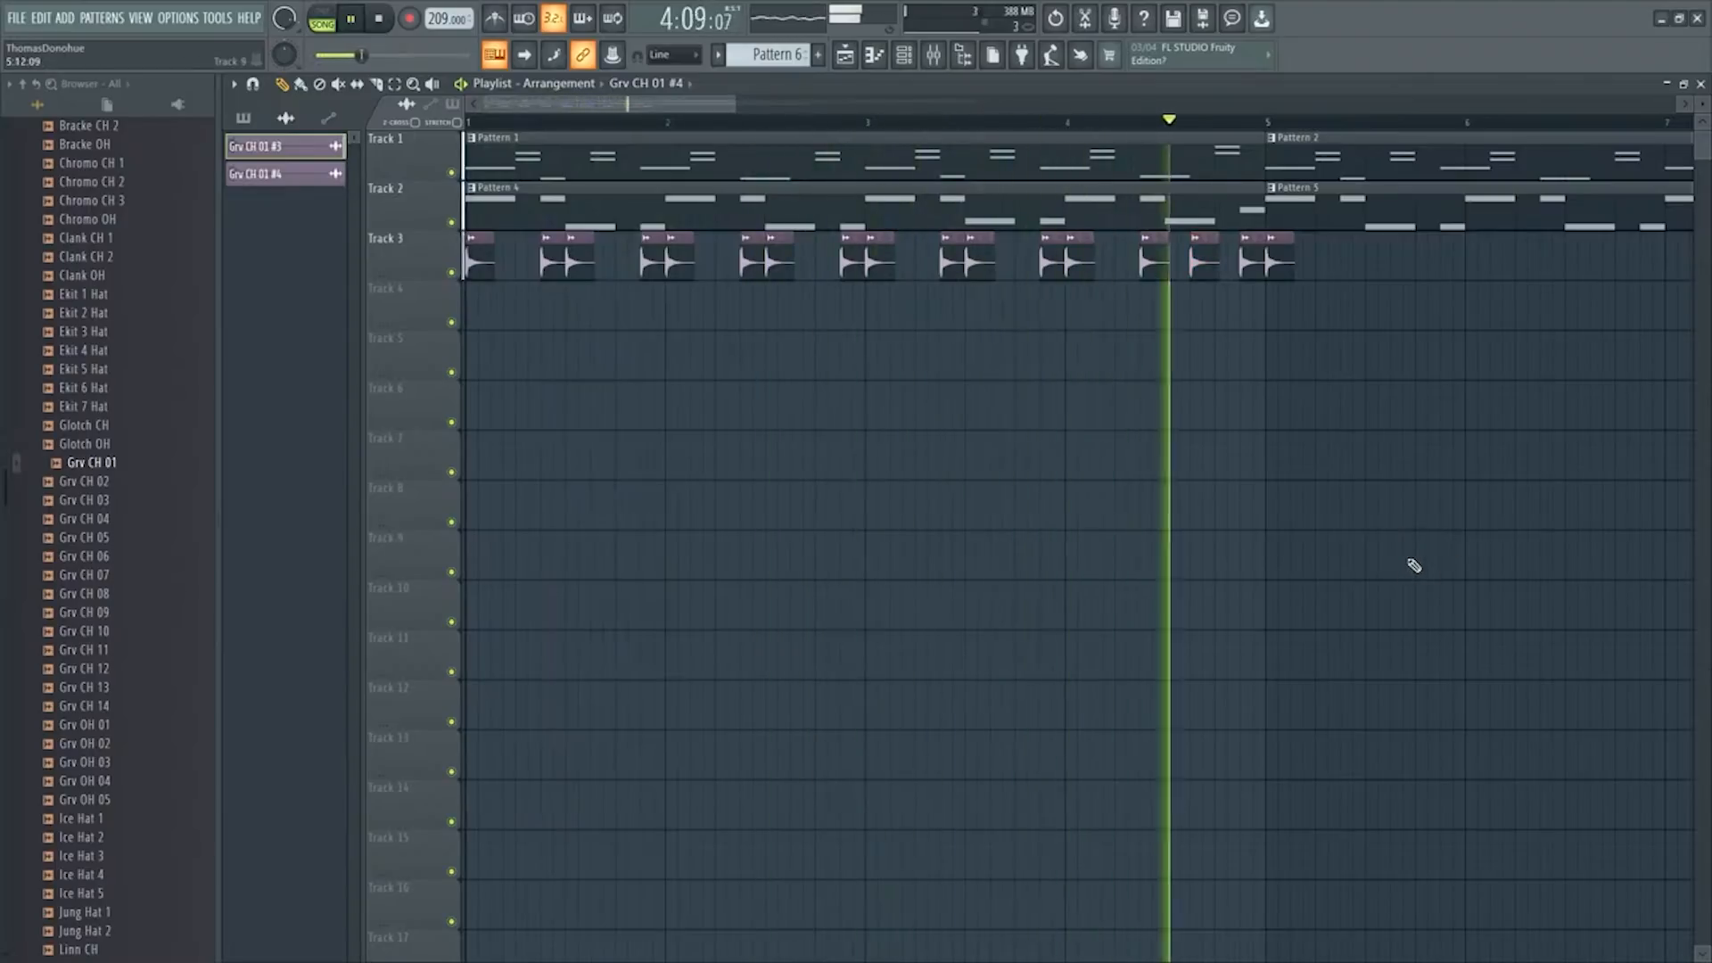
key(space)
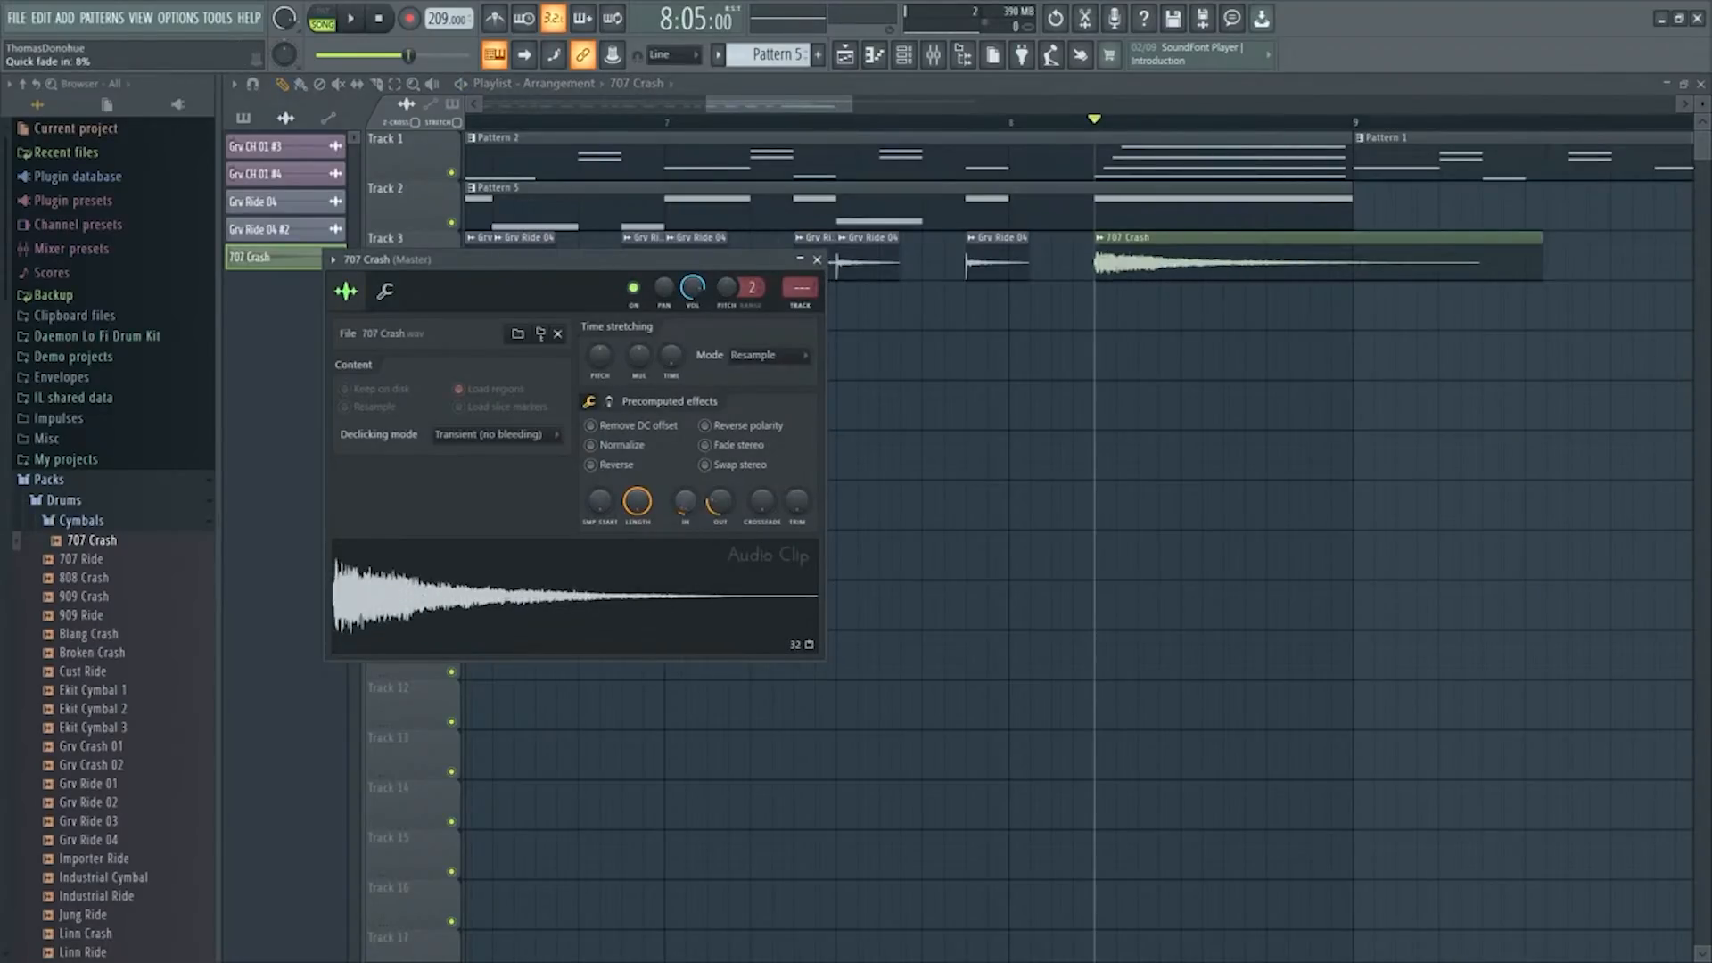
Soften the attack of the 707 Crash clip on Track 3 with a longer quick fade in, checking it by playback
key(space)
key(space)
key(space)
drag(686, 510, 742, 500)
key(space)
key(space)
key(space)
key(space)
key(space)
key(space)
click(816, 259)
key(space)
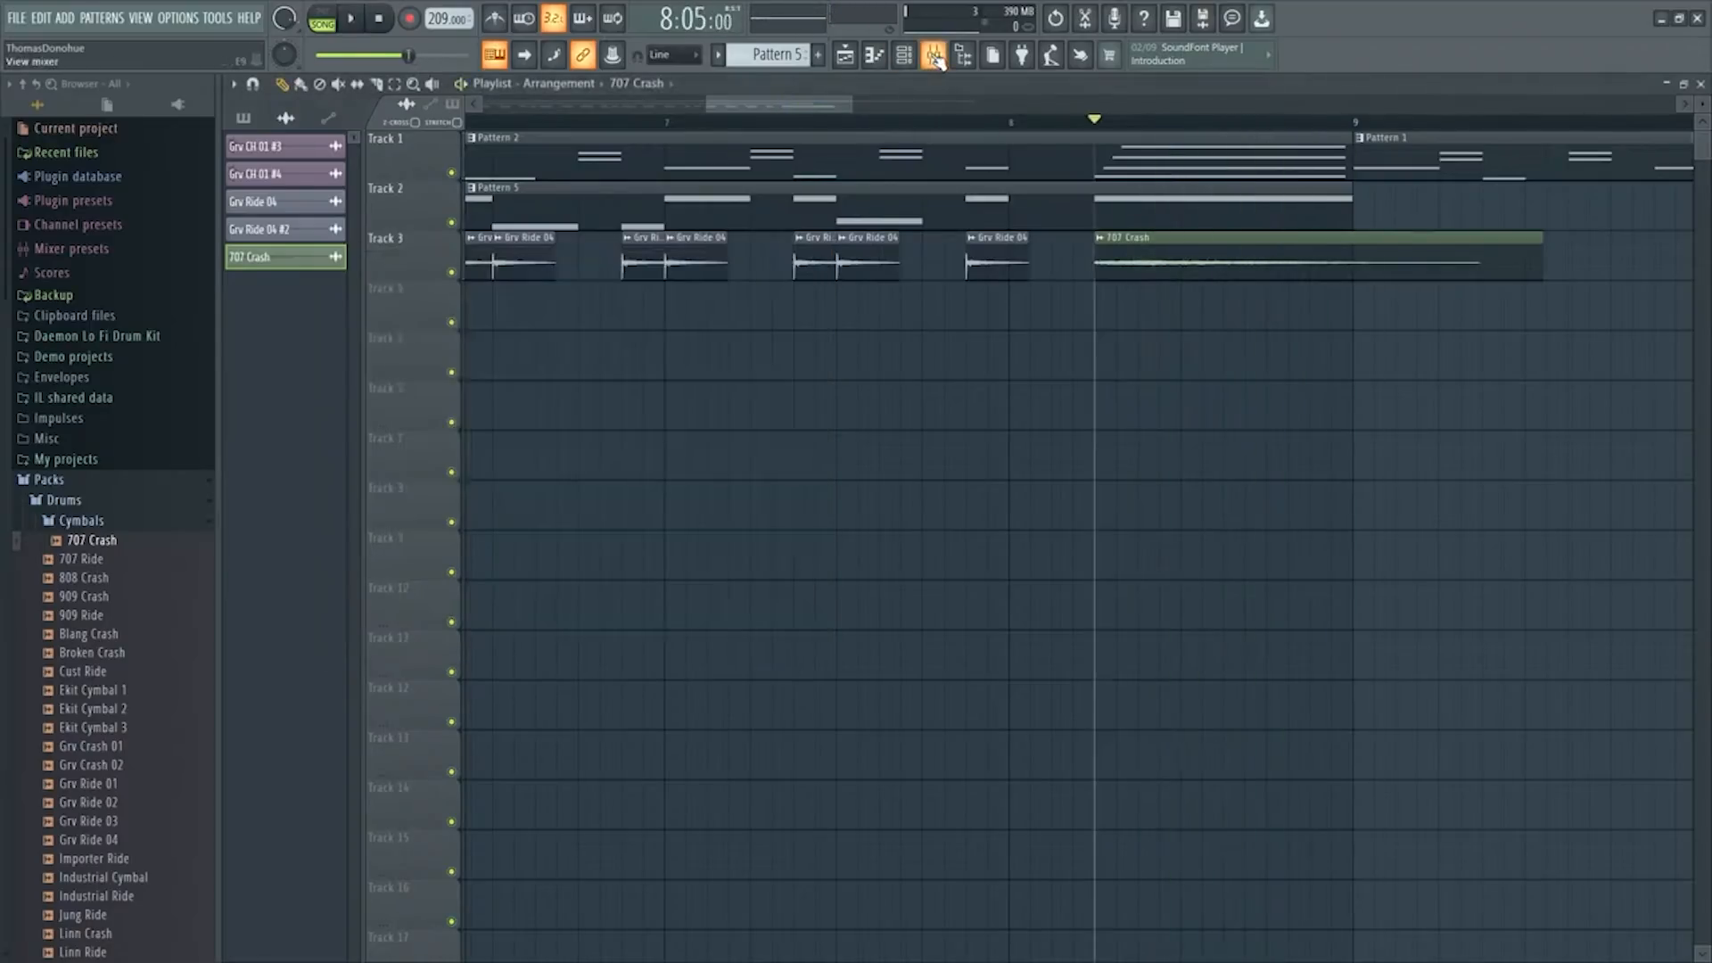
double_click(1148, 259)
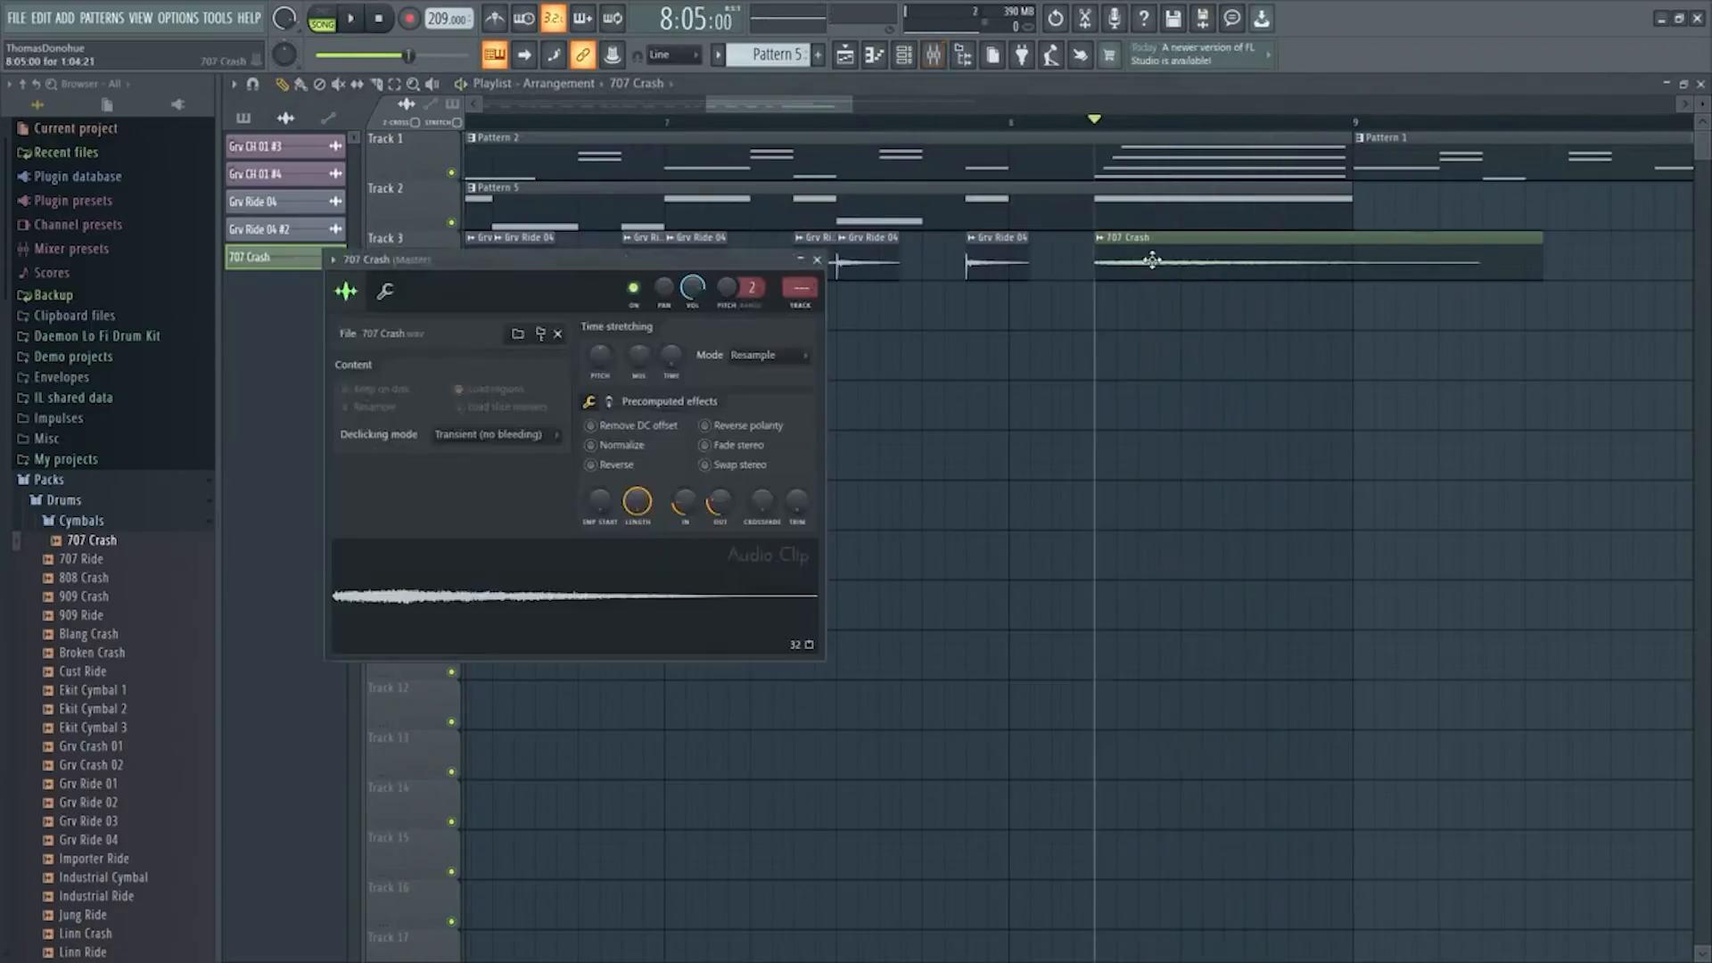
click(933, 55)
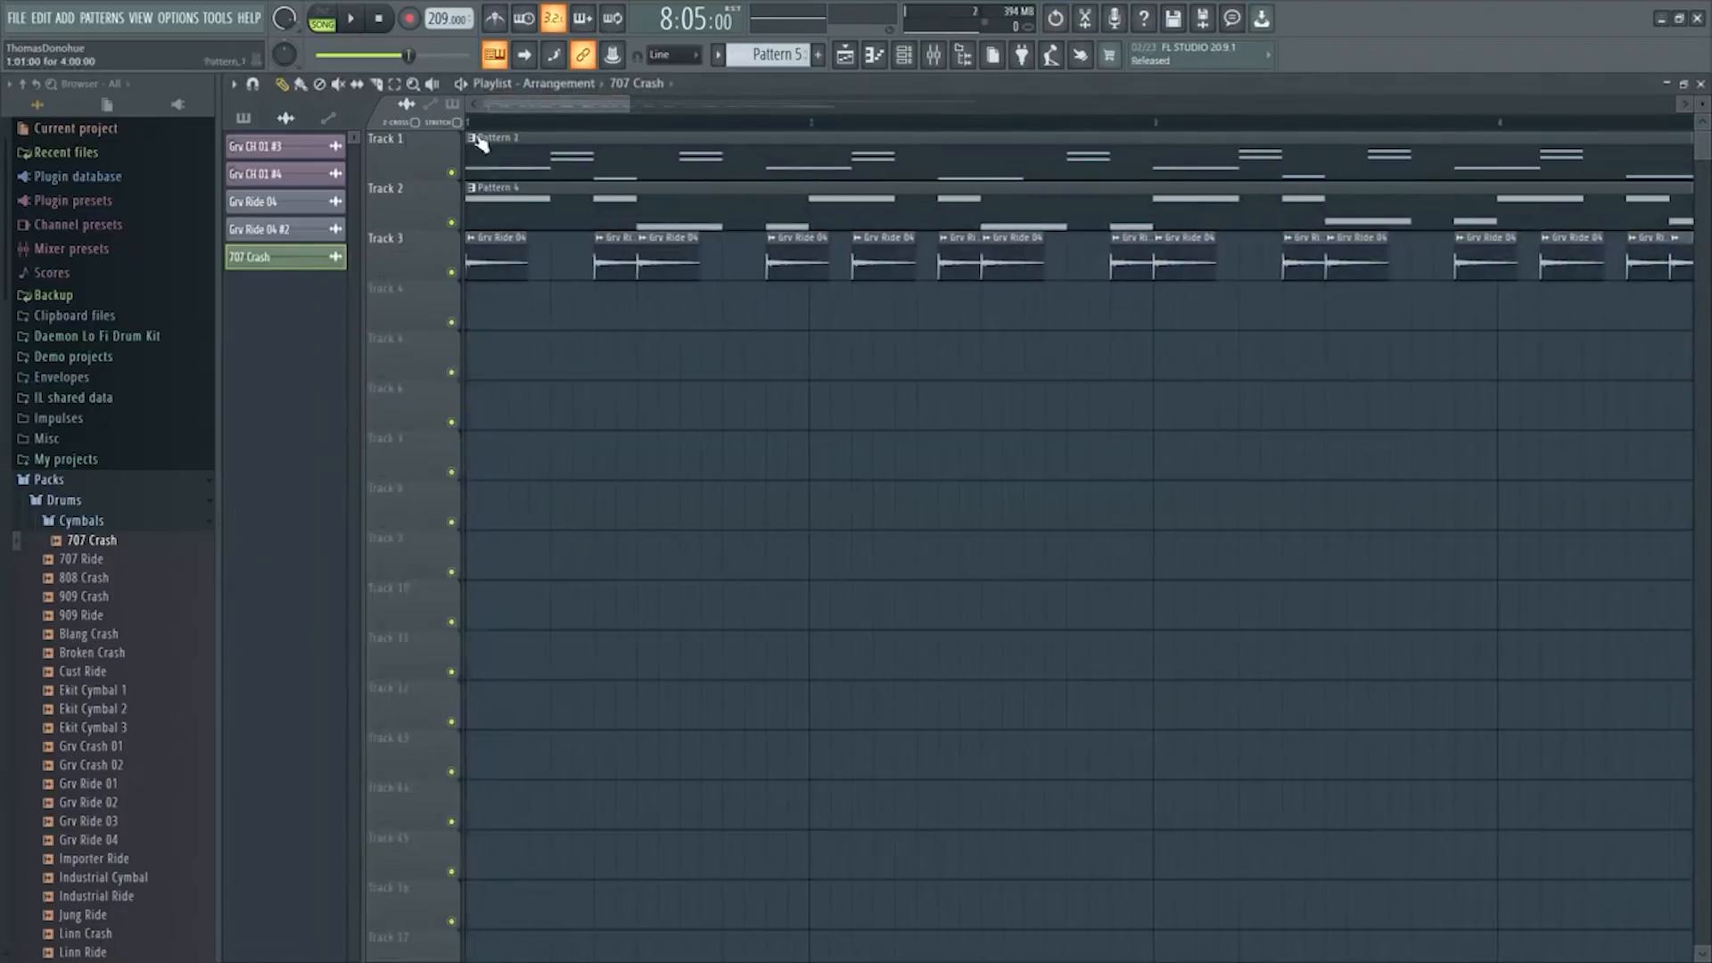
Play the arrangement through to the crash in bar 8 to check the cymbals against piano and bass
key(space)
scroll(615, 132, down, 2)
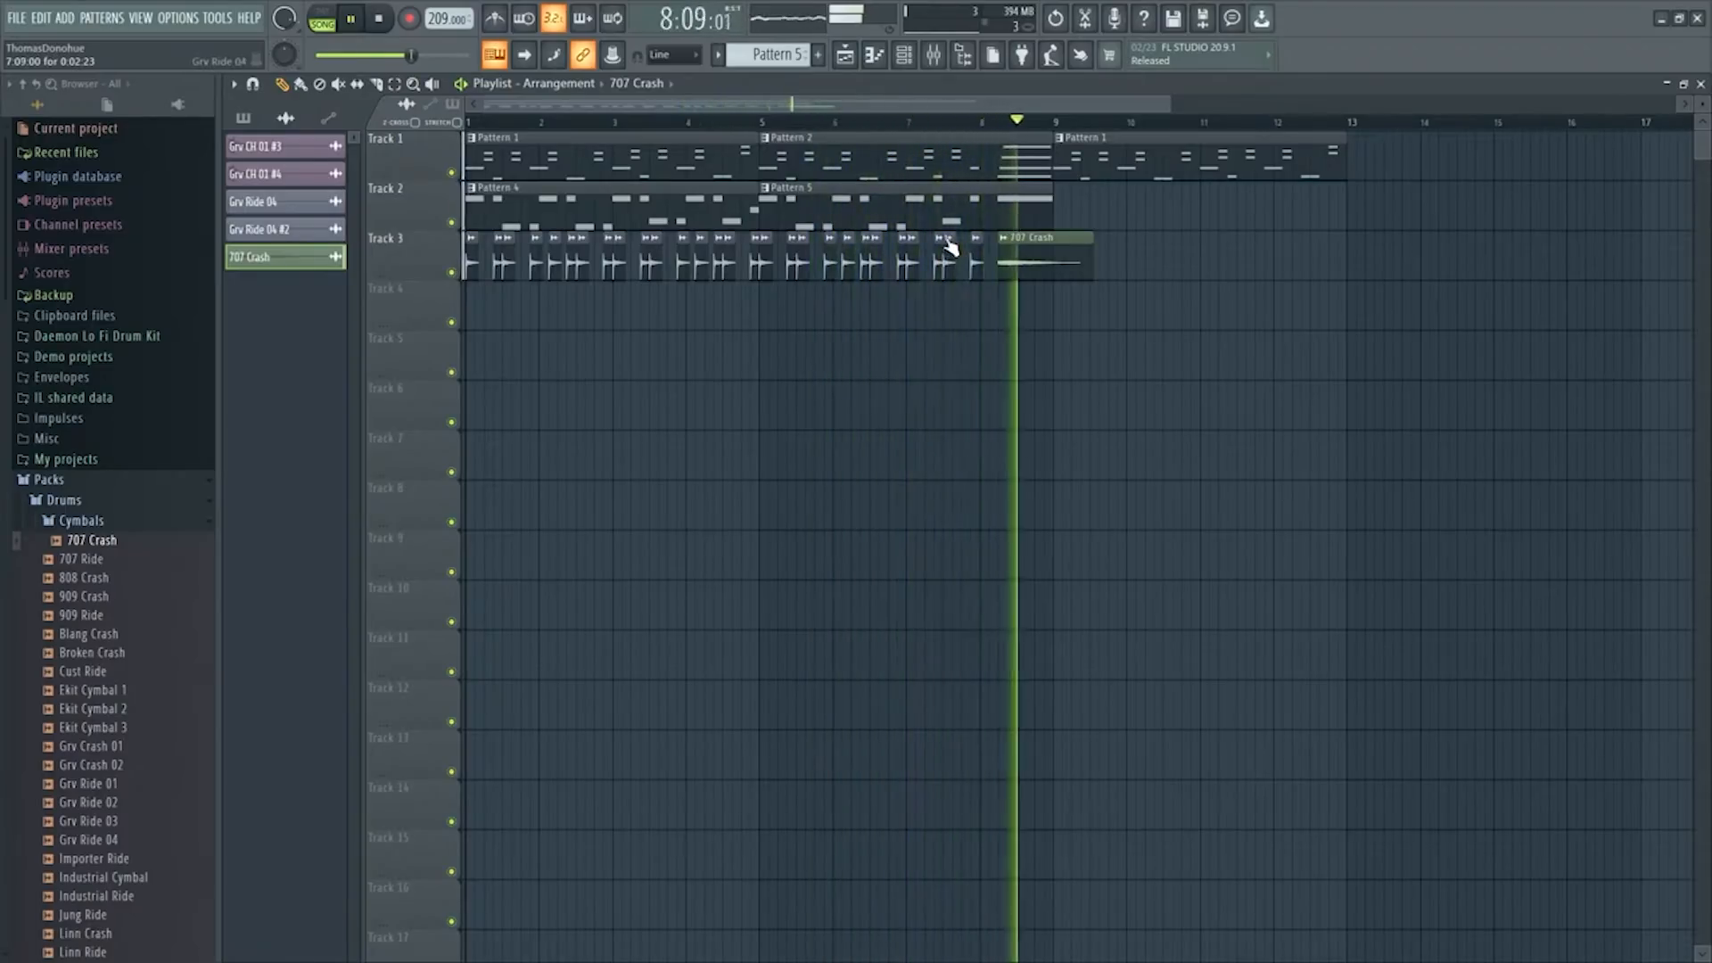
key(space)
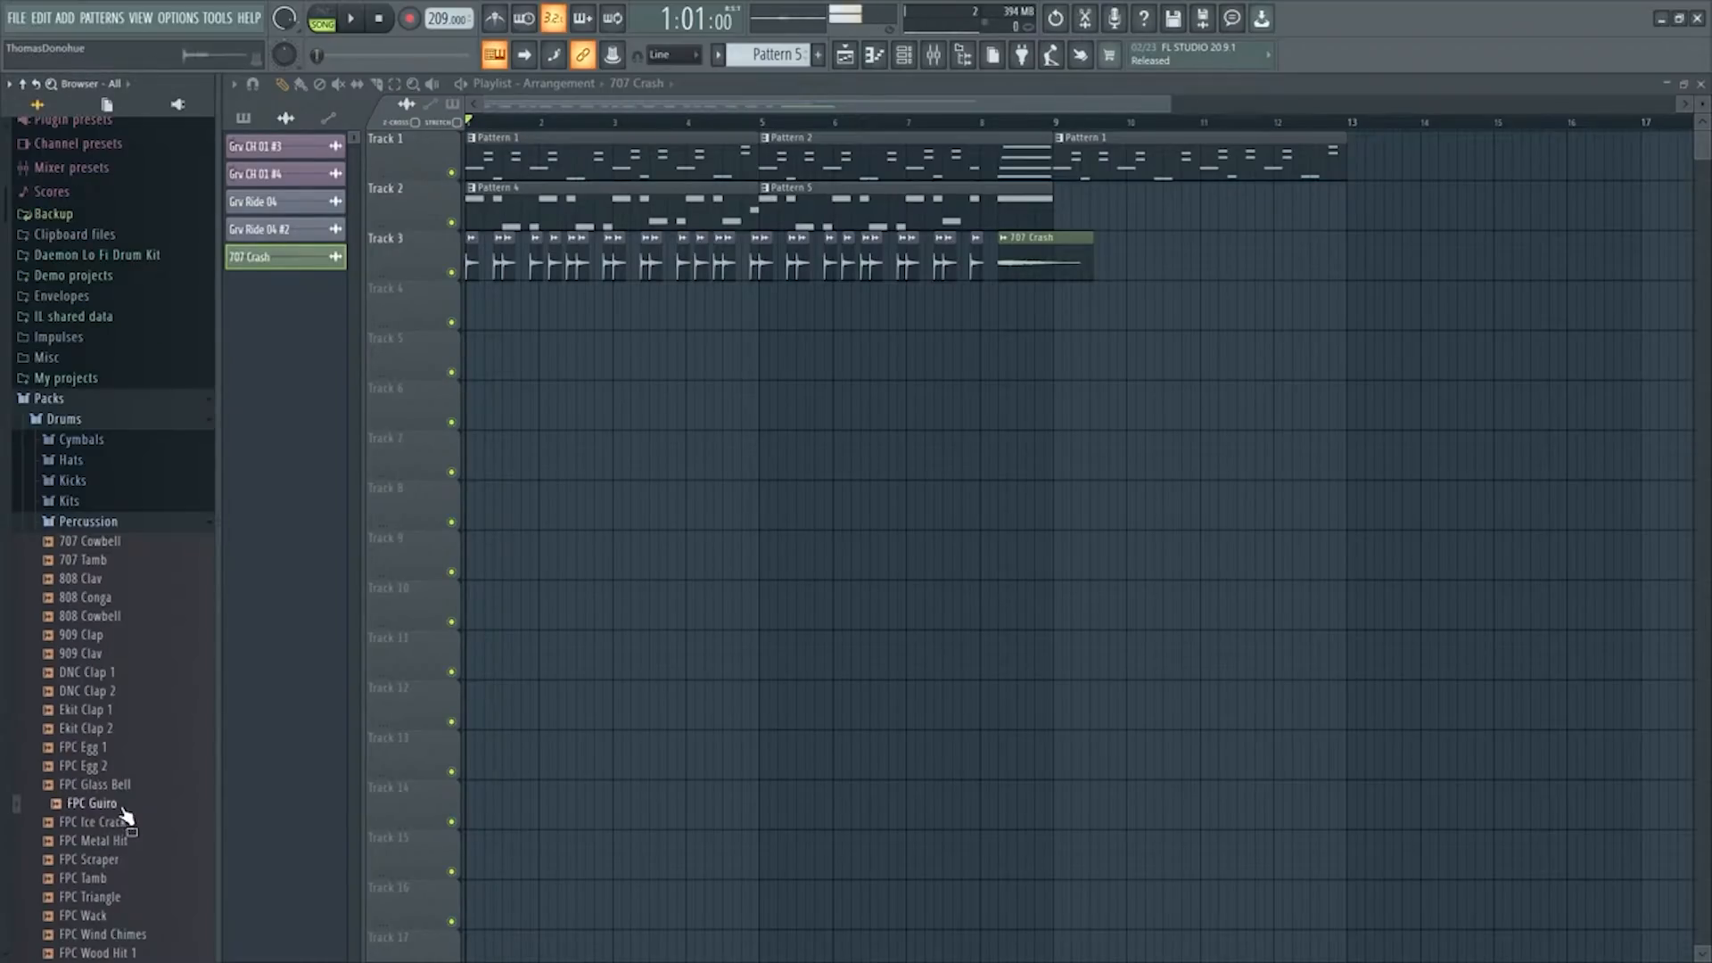
Place an FPC Guiro percussion hit in the middle of bar 1 on Track 4 and play it back
drag(125, 816, 510, 313)
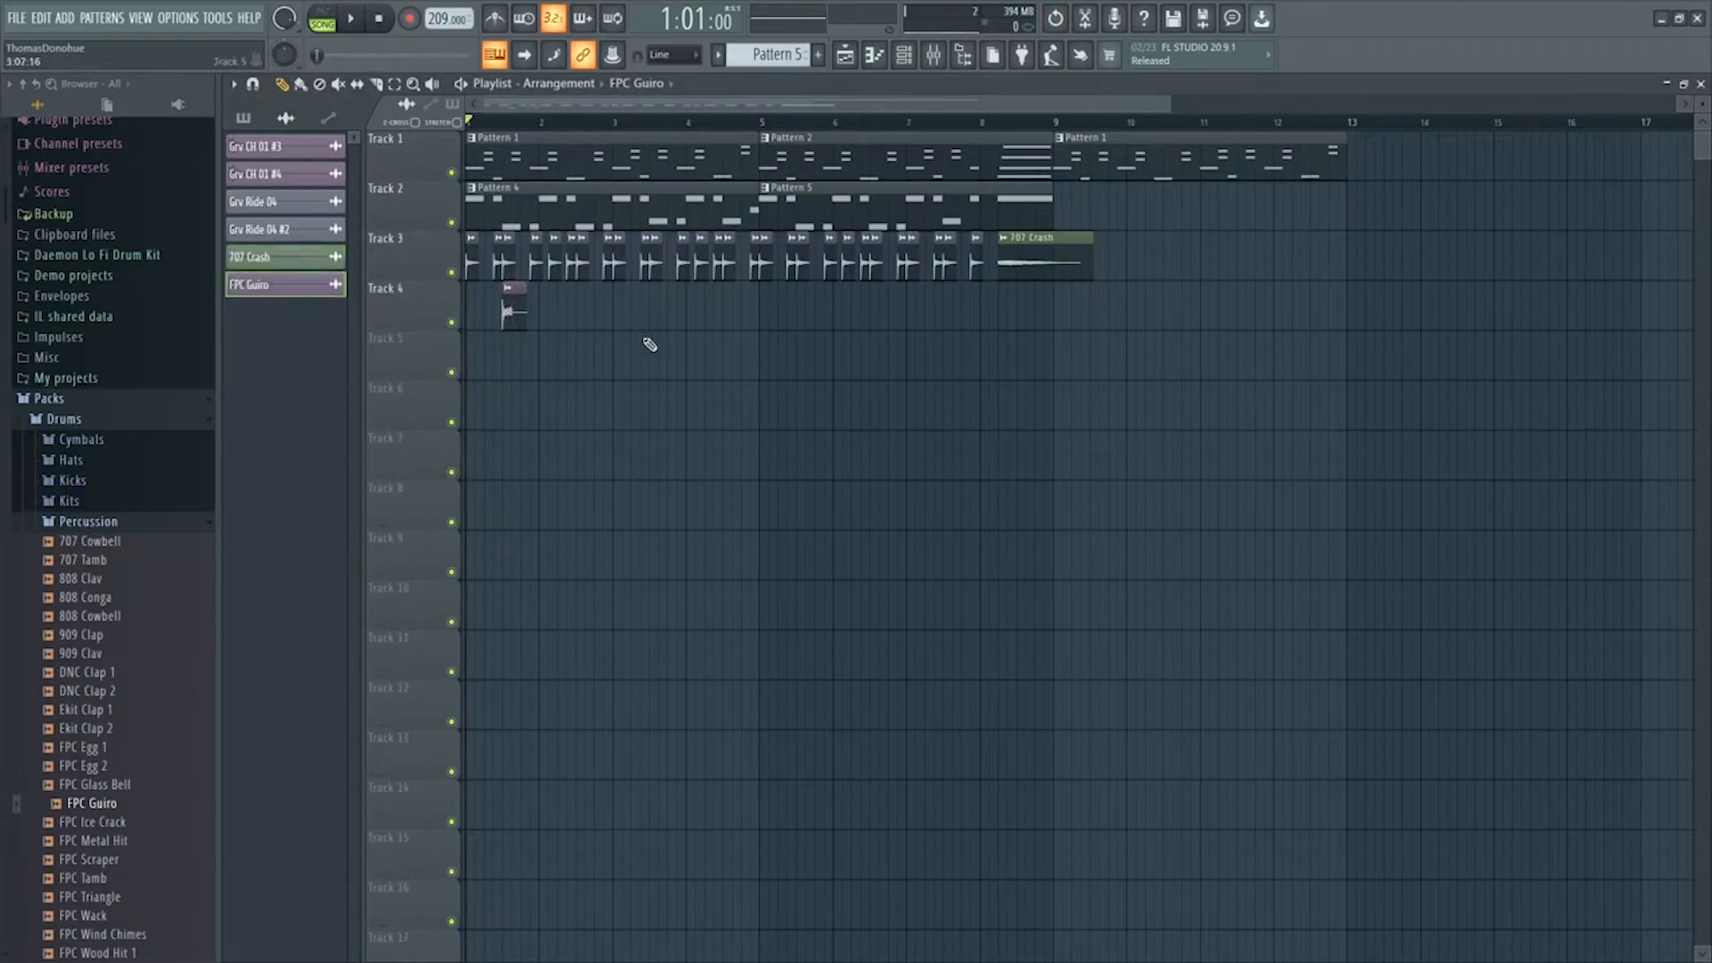
key(space)
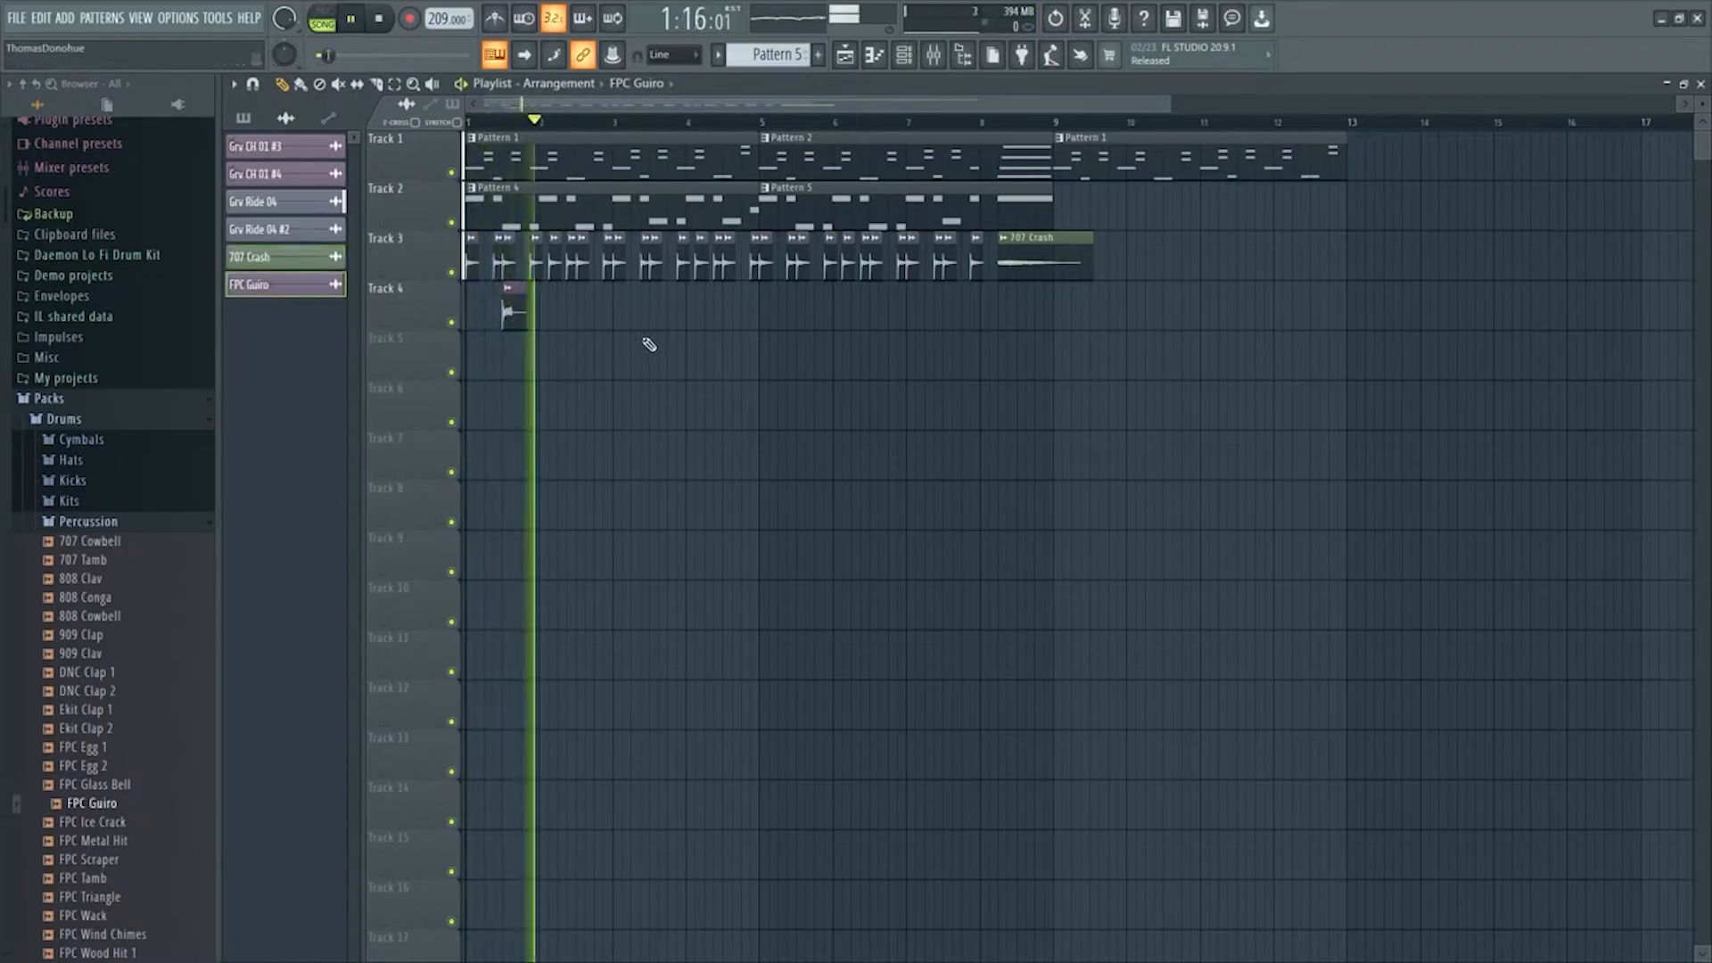
key(space)
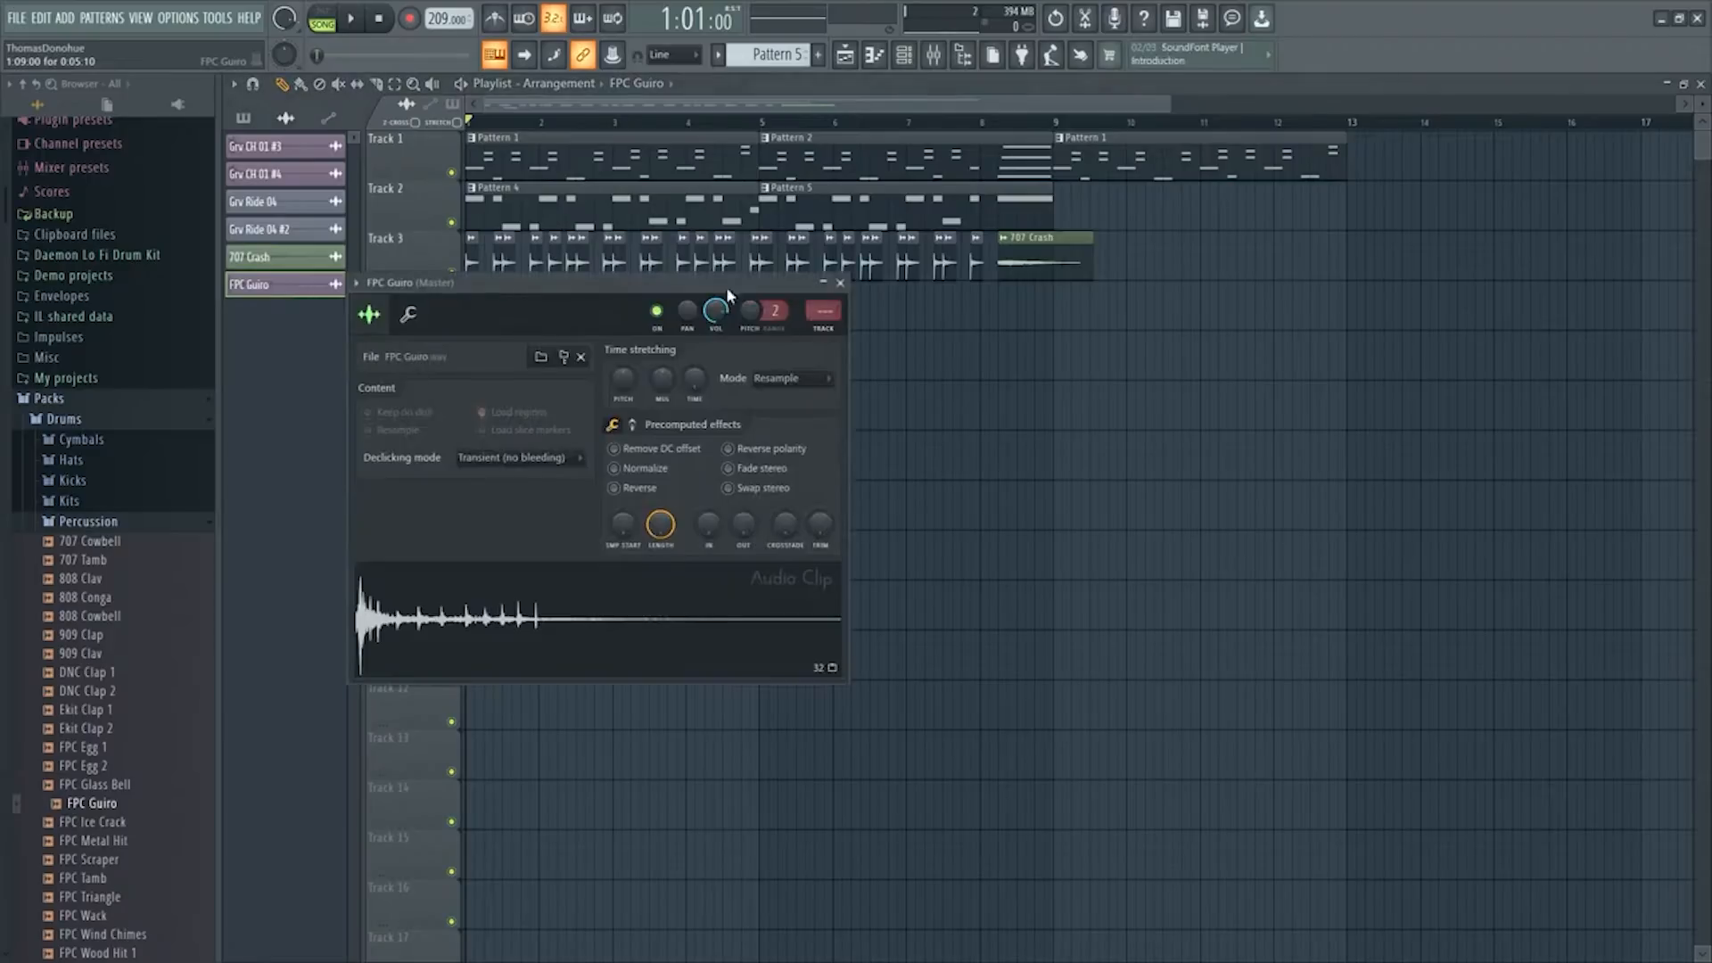
mouse_move(723, 308)
mouse_down()
mouse_move(724, 352)
mouse_move(725, 323)
mouse_move(724, 337)
mouse_up()
key(space)
key(space)
key(space)
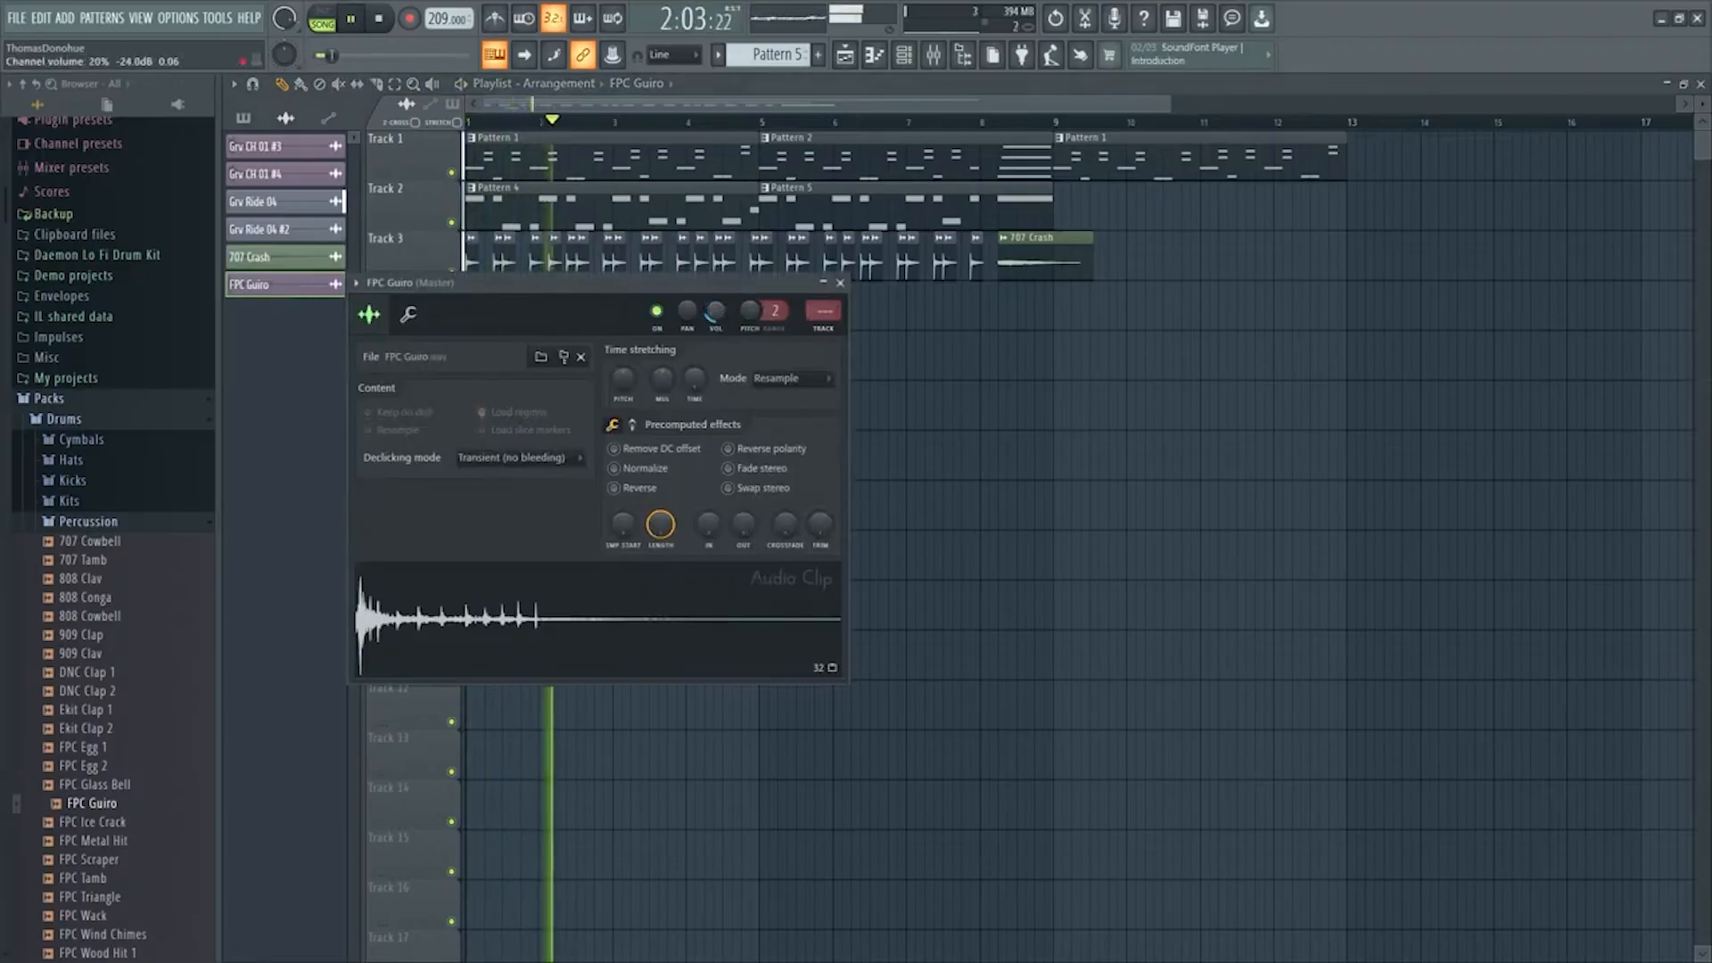
key(space)
click(840, 282)
Repeat the FPC Guiro hit every two bars along Track 4, and delete the stray copy on Track 6
click(515, 305)
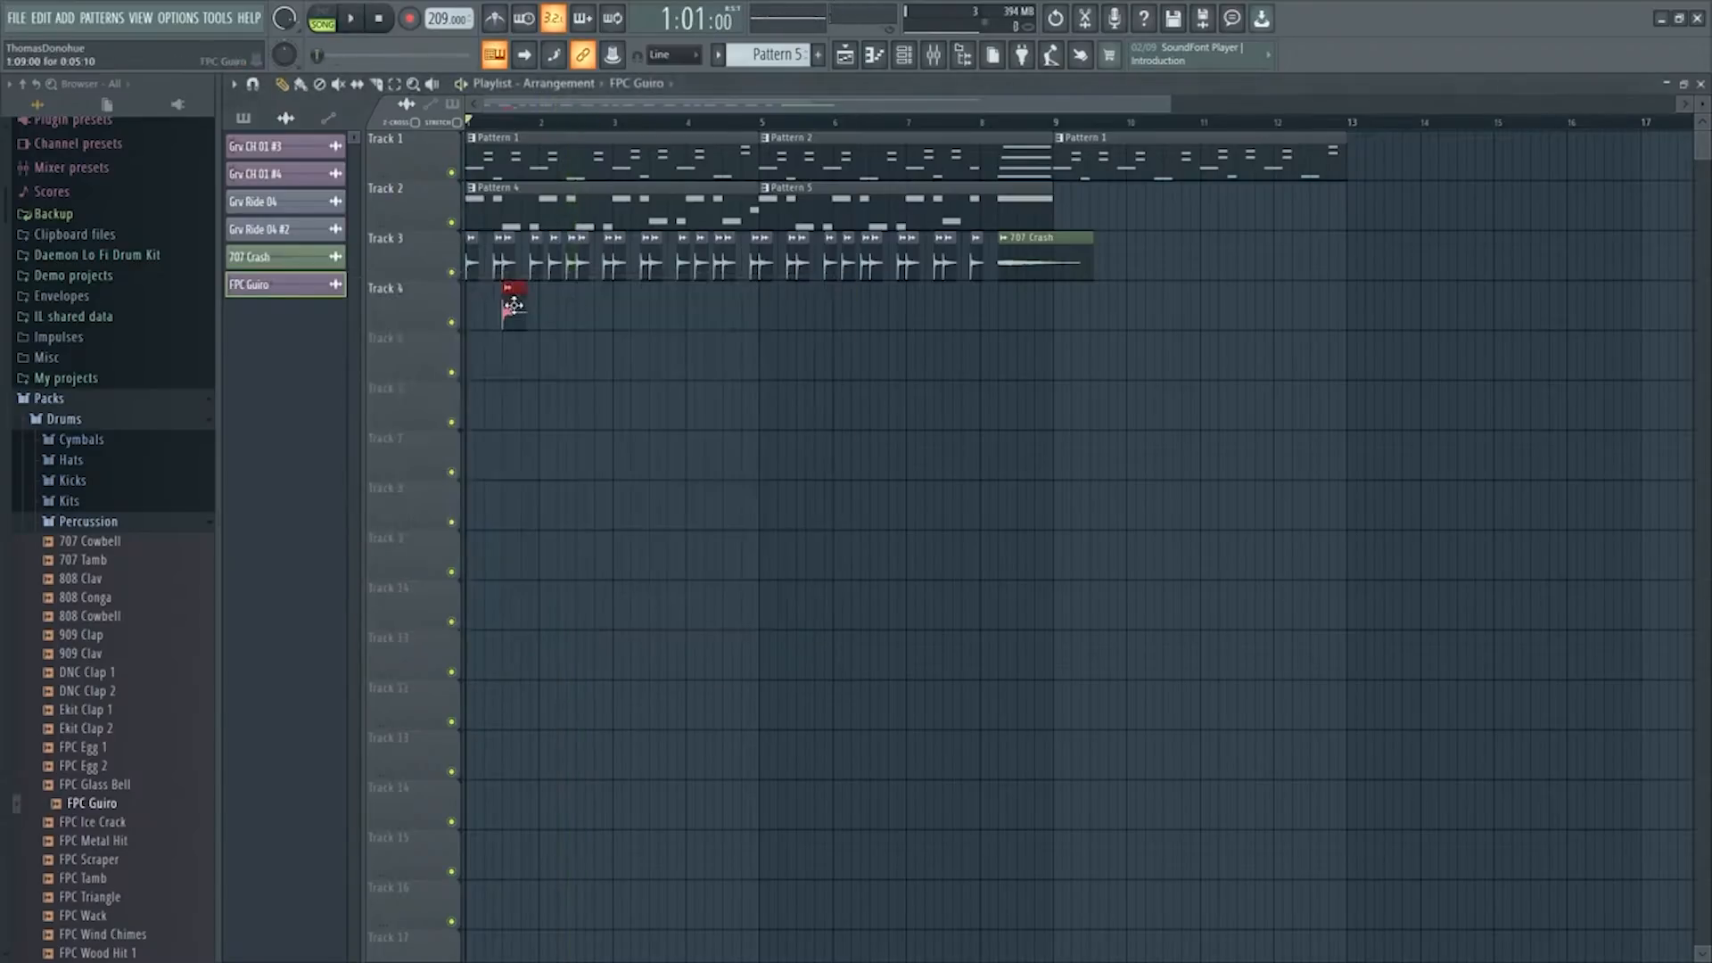
click(584, 310)
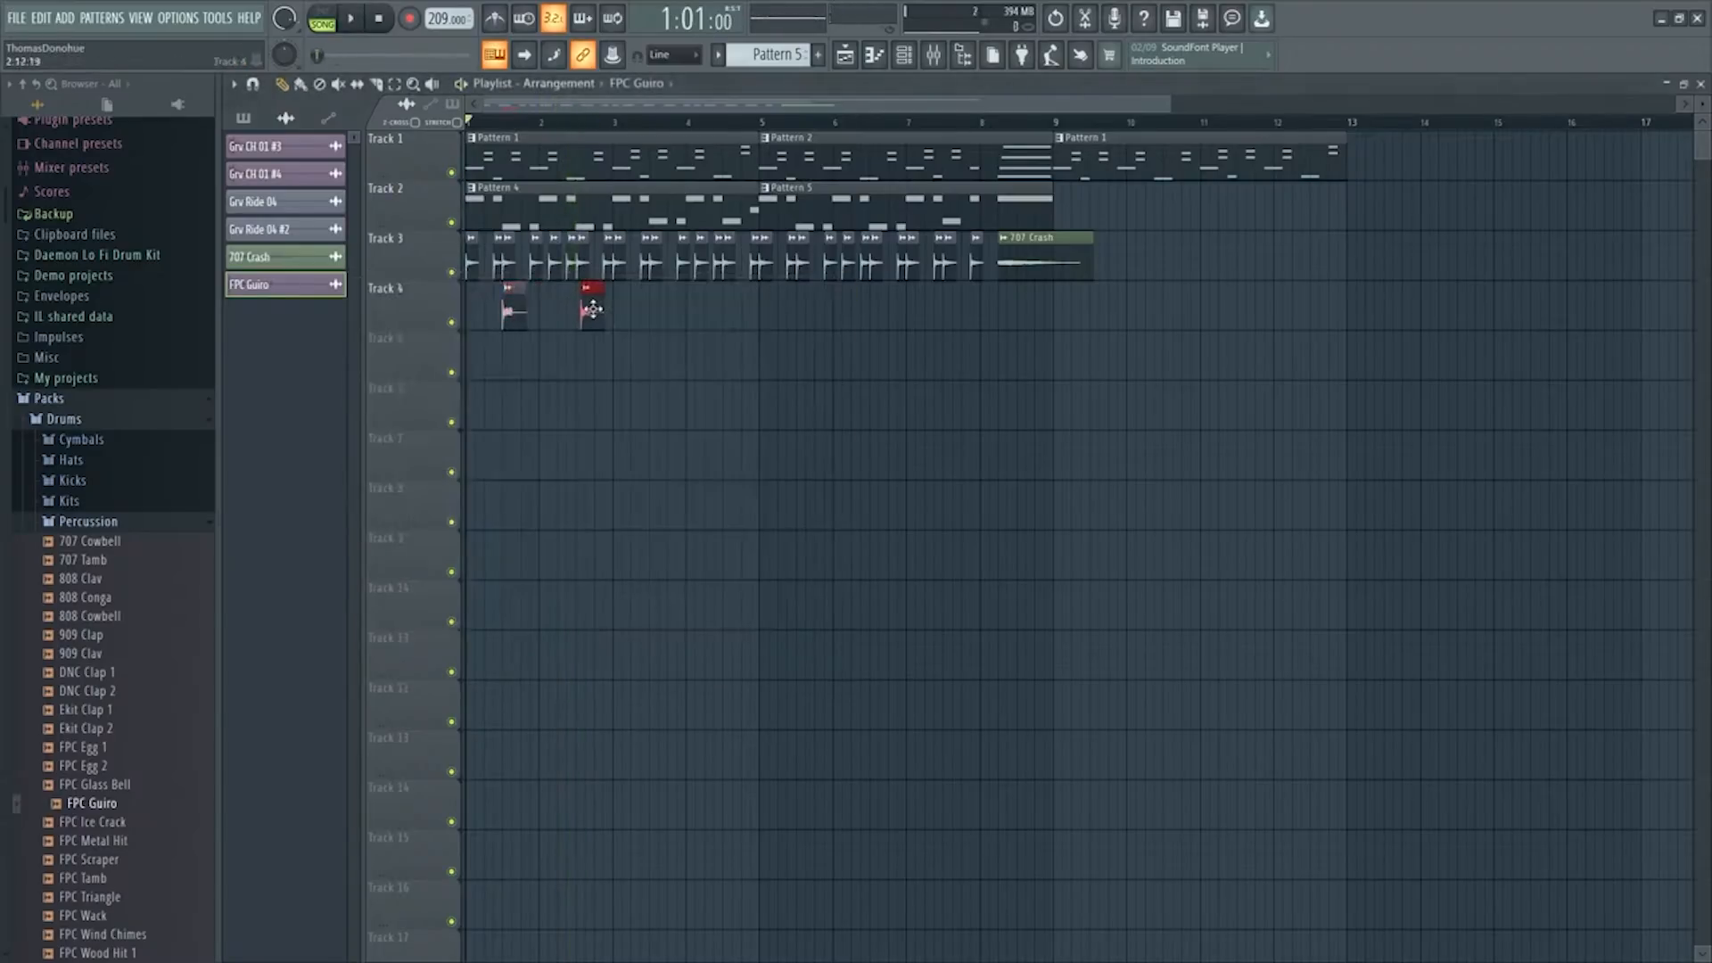
scroll(584, 139, up, 4)
drag(609, 309, 595, 309)
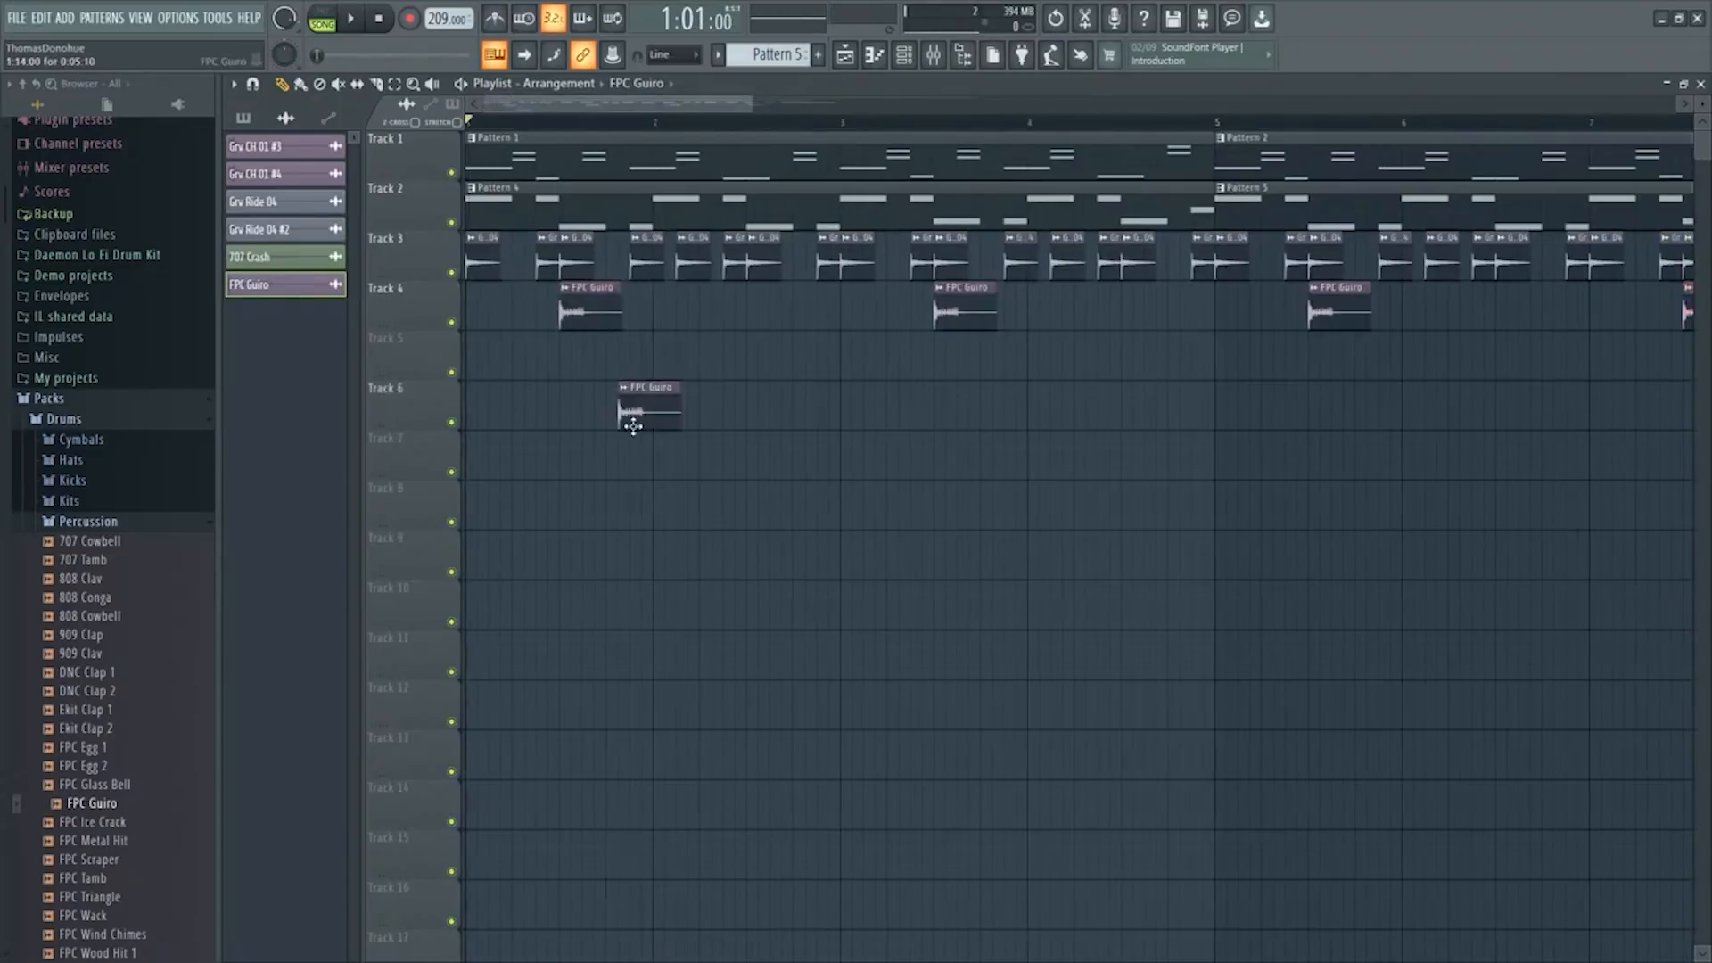
right_click(632, 426)
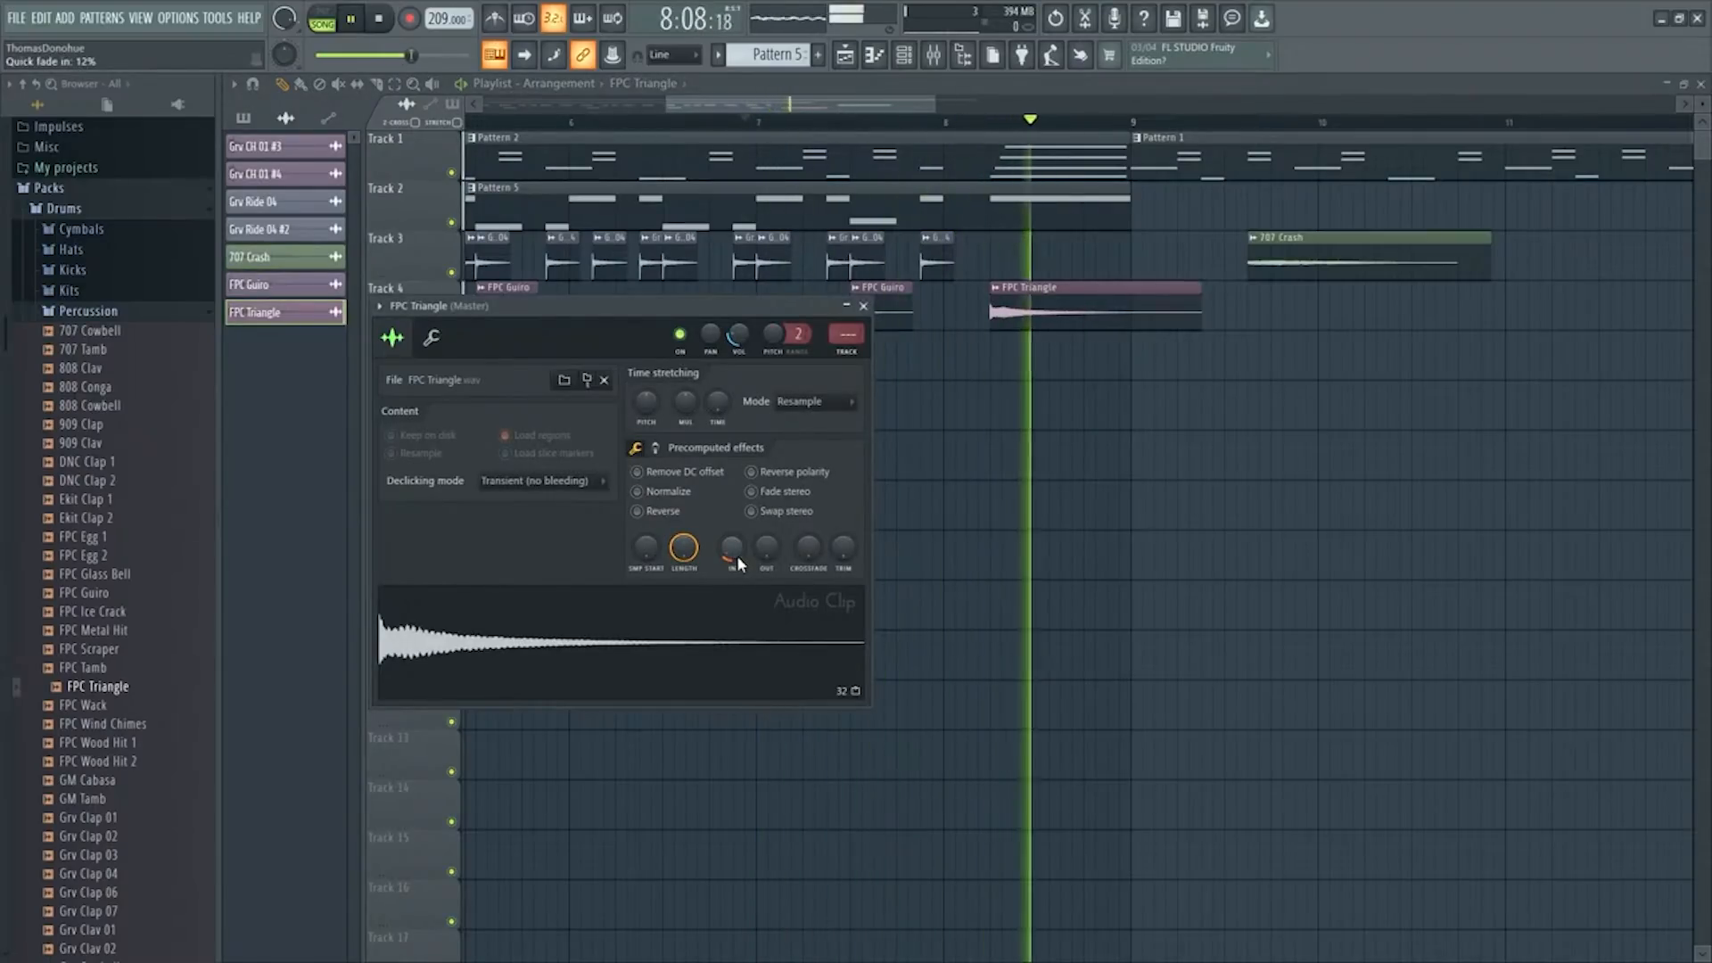
Close the FPC Triangle clip's settings and play the arrangement to check the percussion
click(863, 306)
key(space)
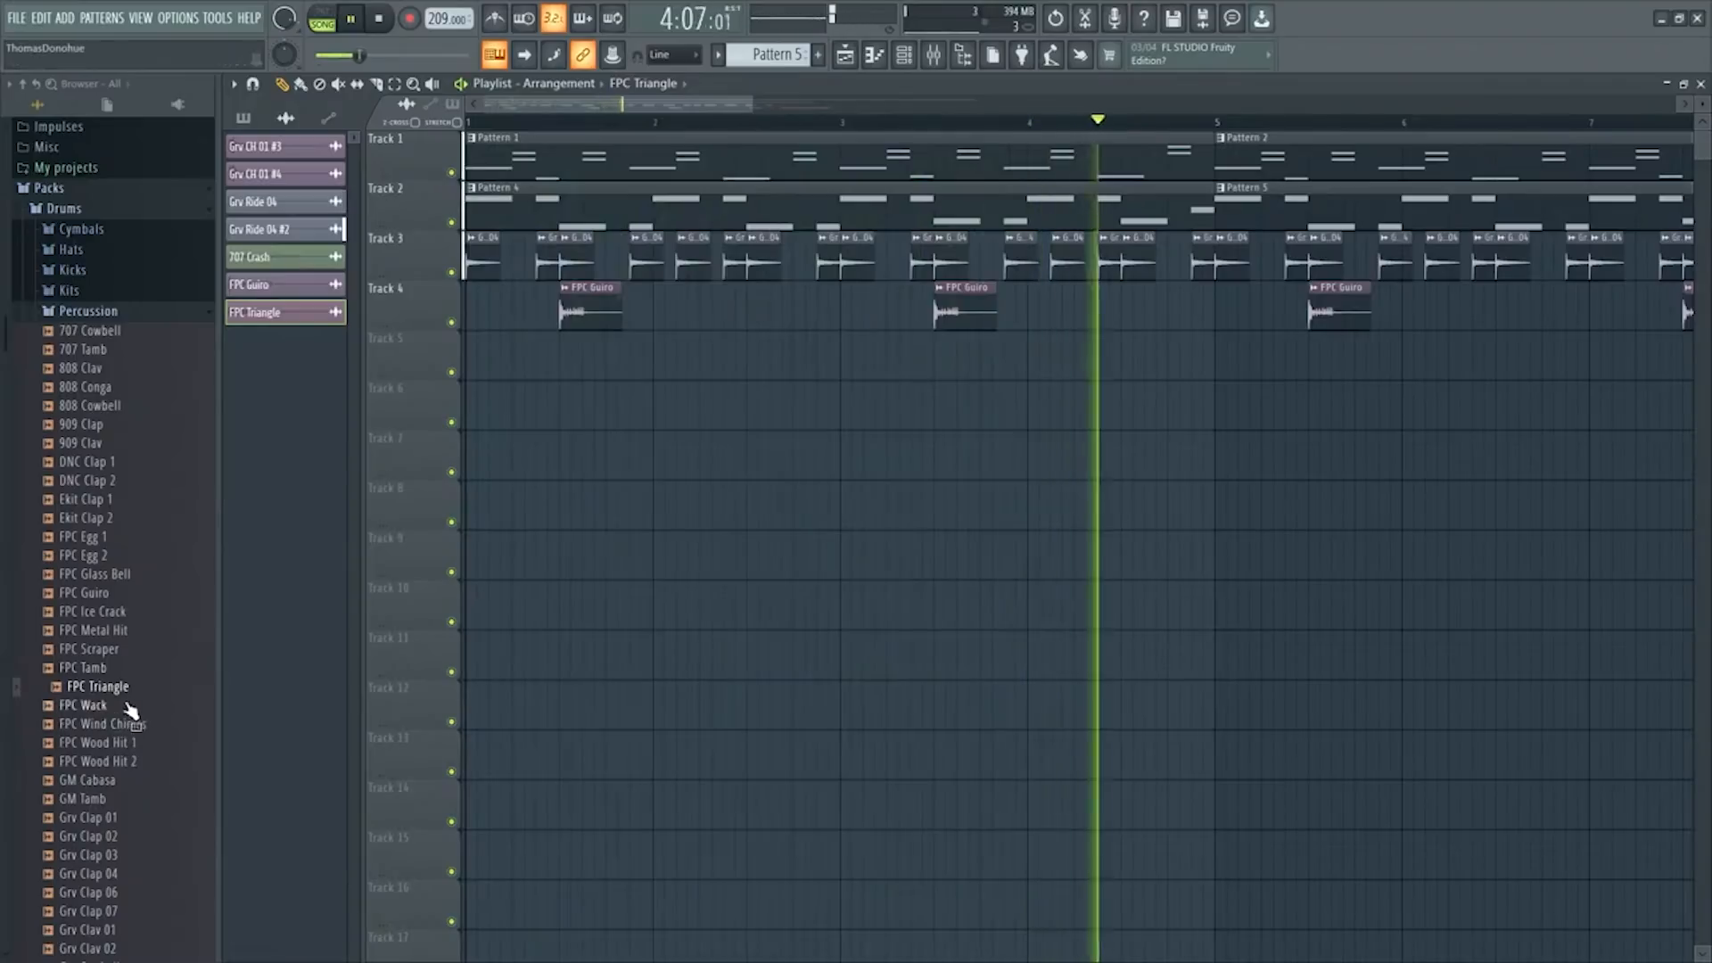
key(space)
Audition the percussion samples FPC Wack, FPC Wind Chimes, FPC Wood Hit 1, GM Cabasa and GM Tamb
click(130, 710)
click(131, 726)
click(132, 743)
click(131, 781)
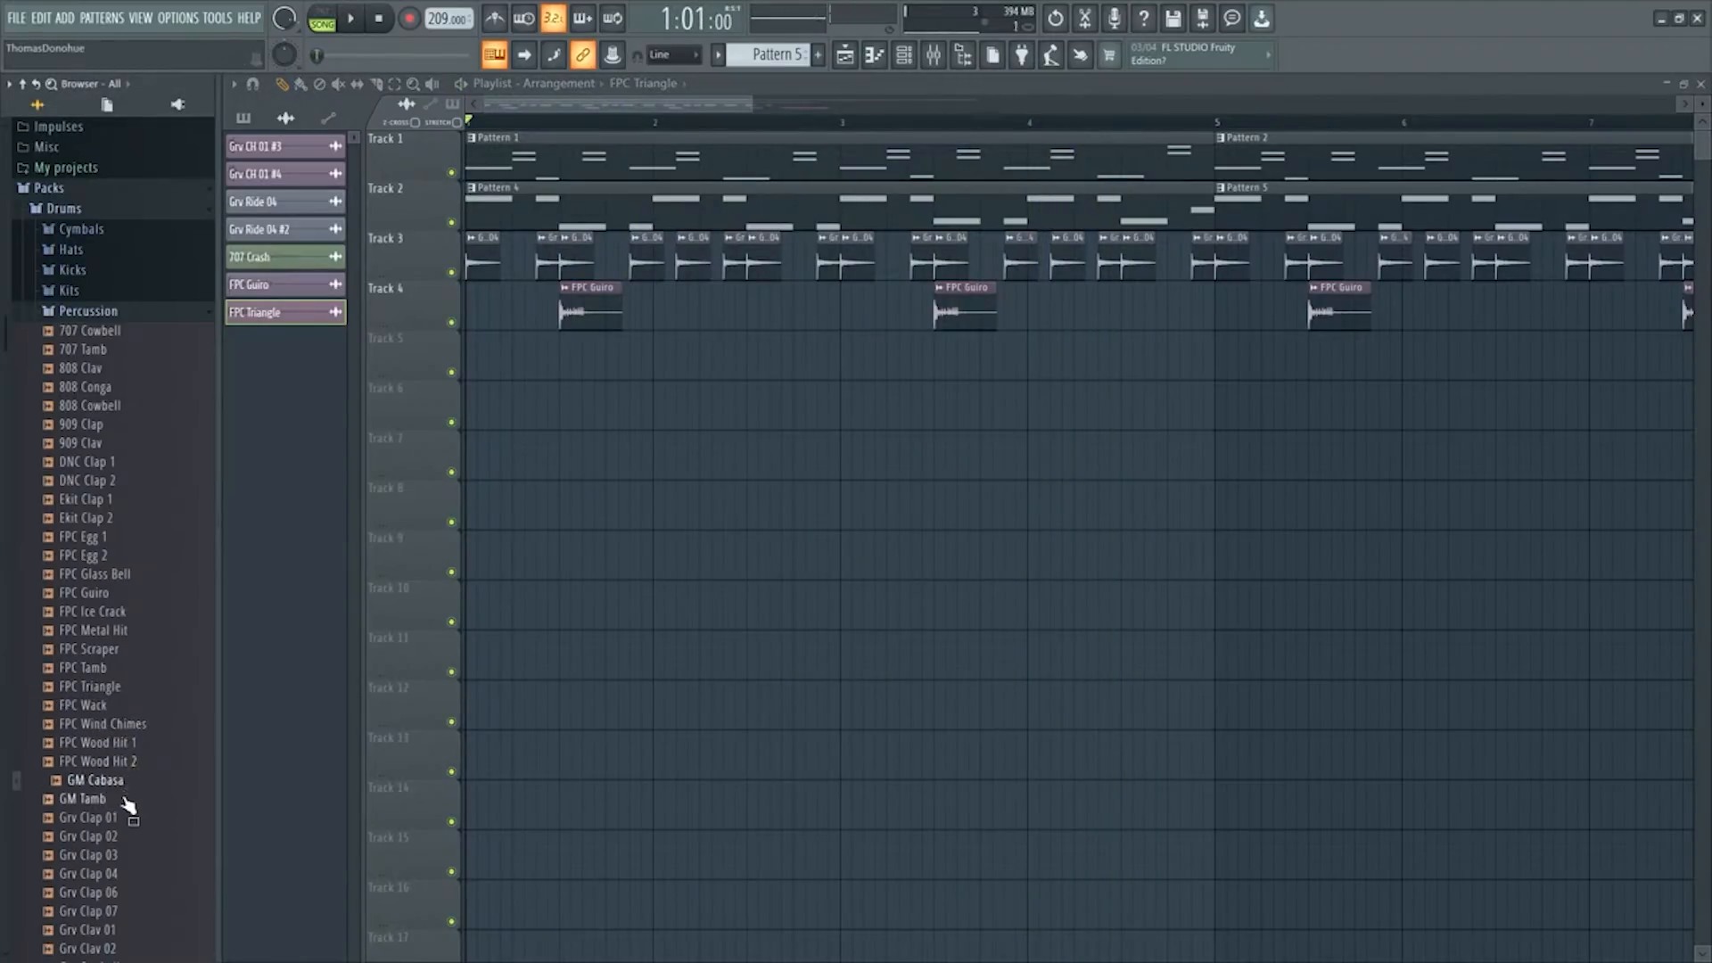
click(126, 800)
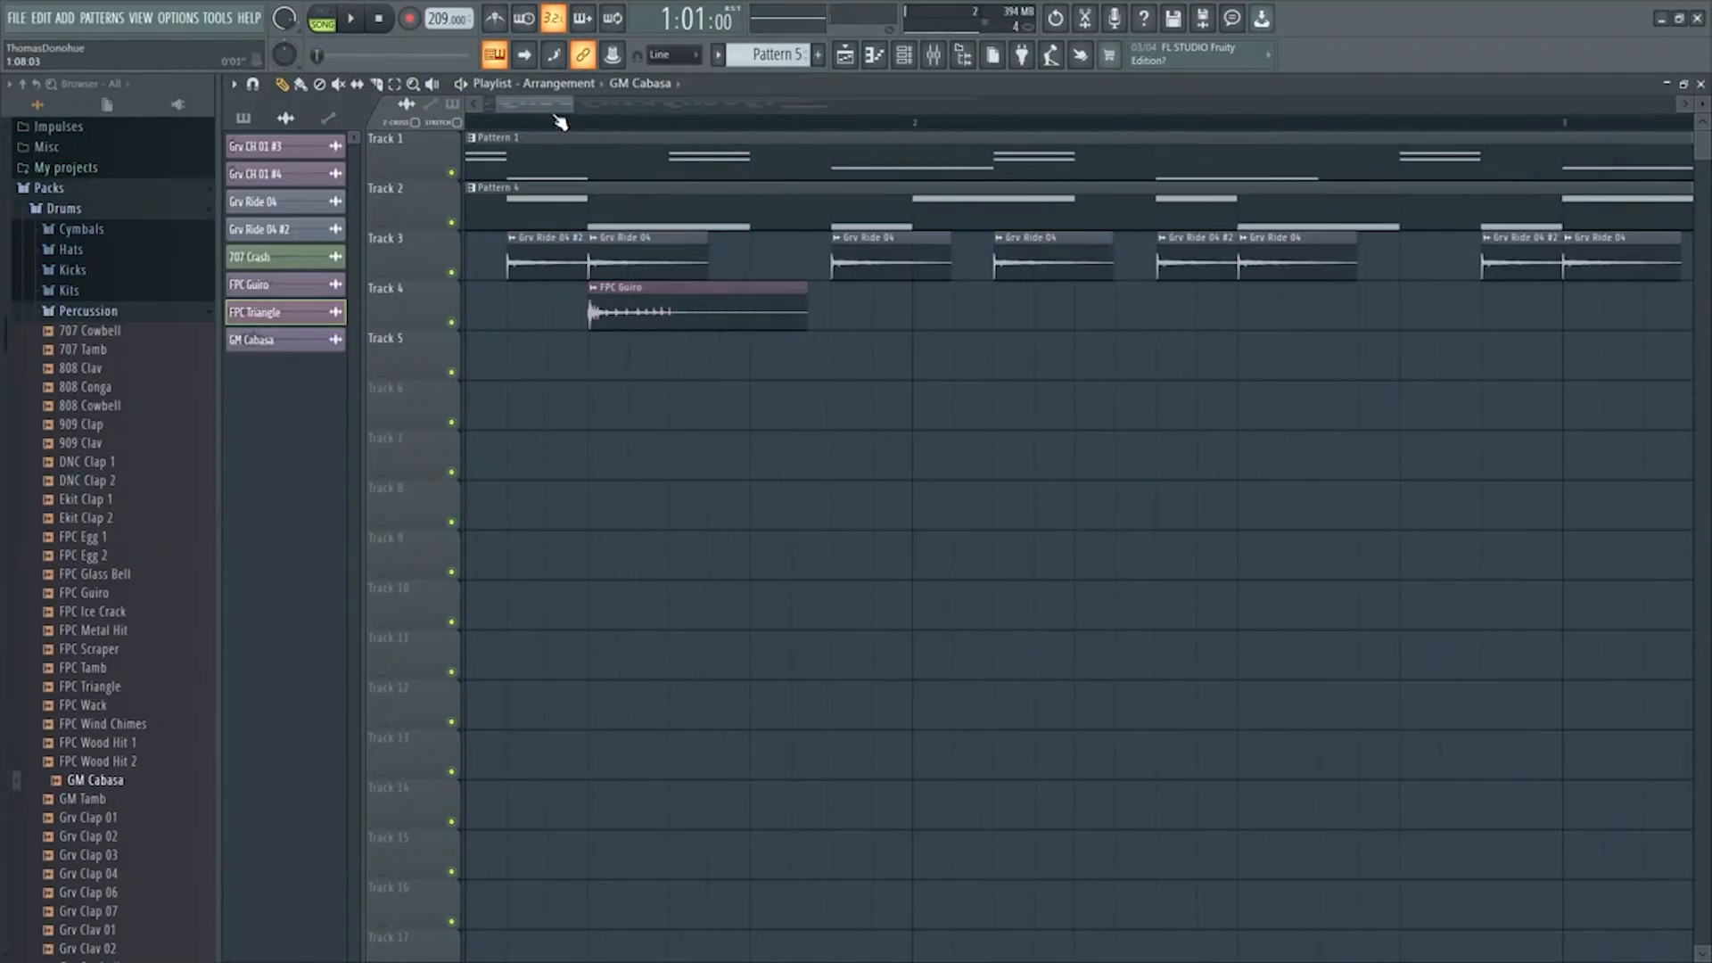
Open the settings of the GM Cabasa clip placed at the start of Track 5 and lower its channel volume
drag(556, 108, 430, 109)
double_click(541, 336)
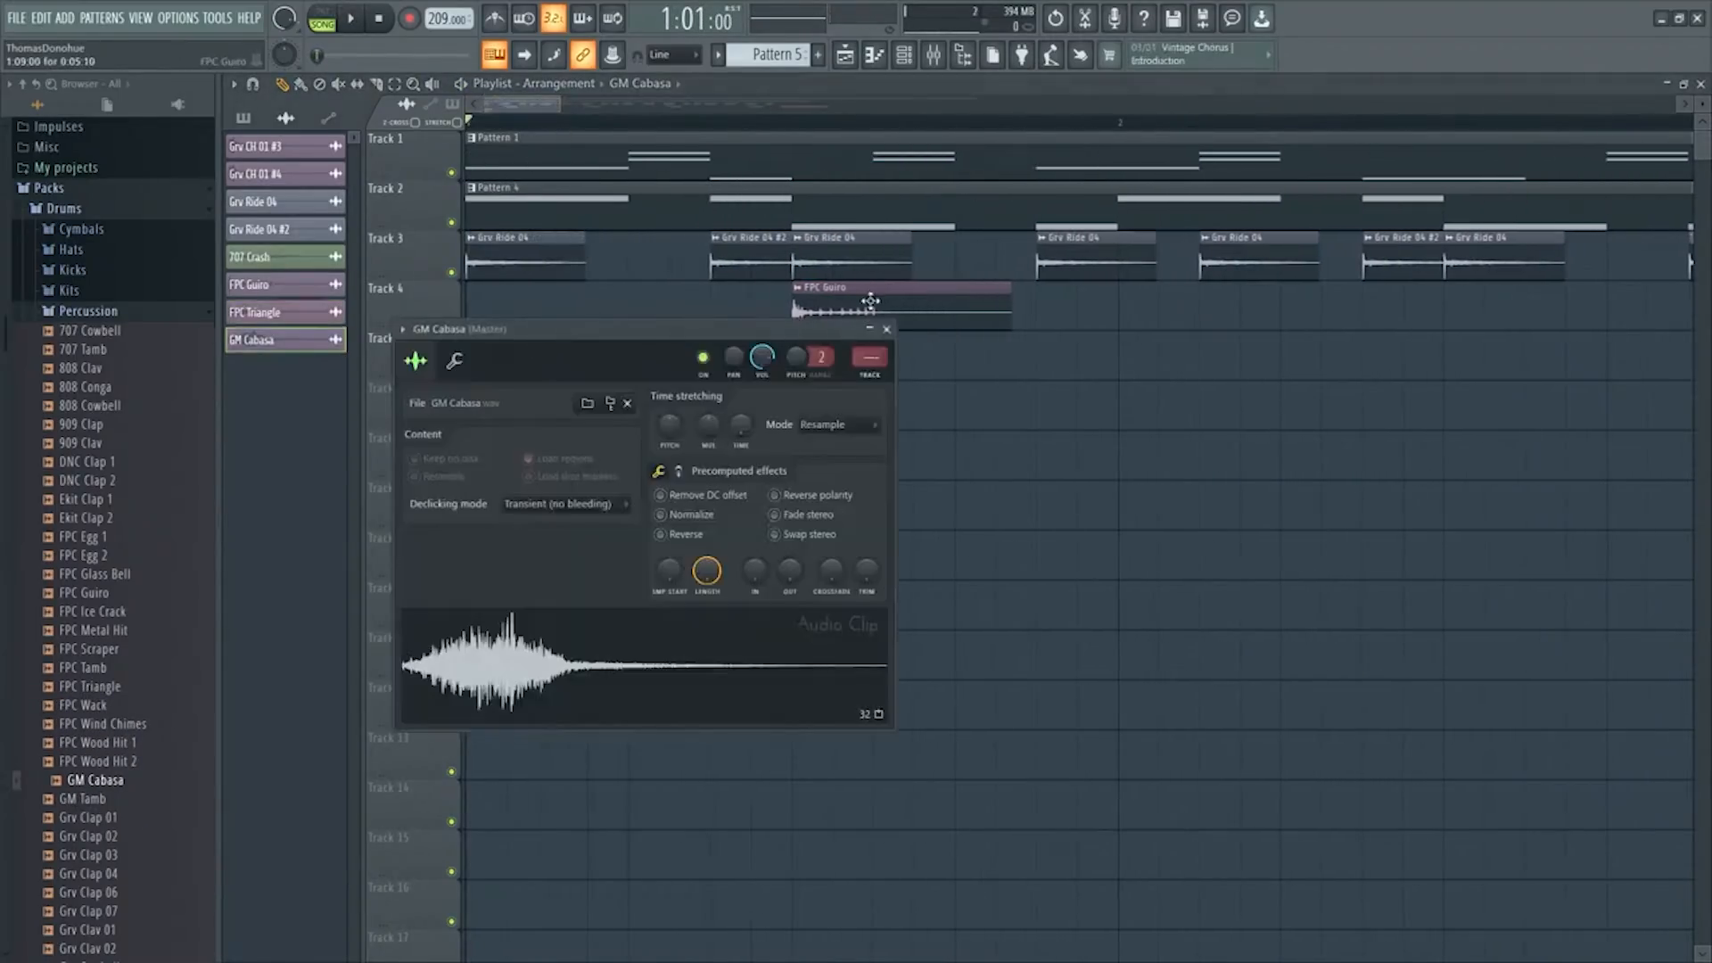
drag(762, 355, 763, 386)
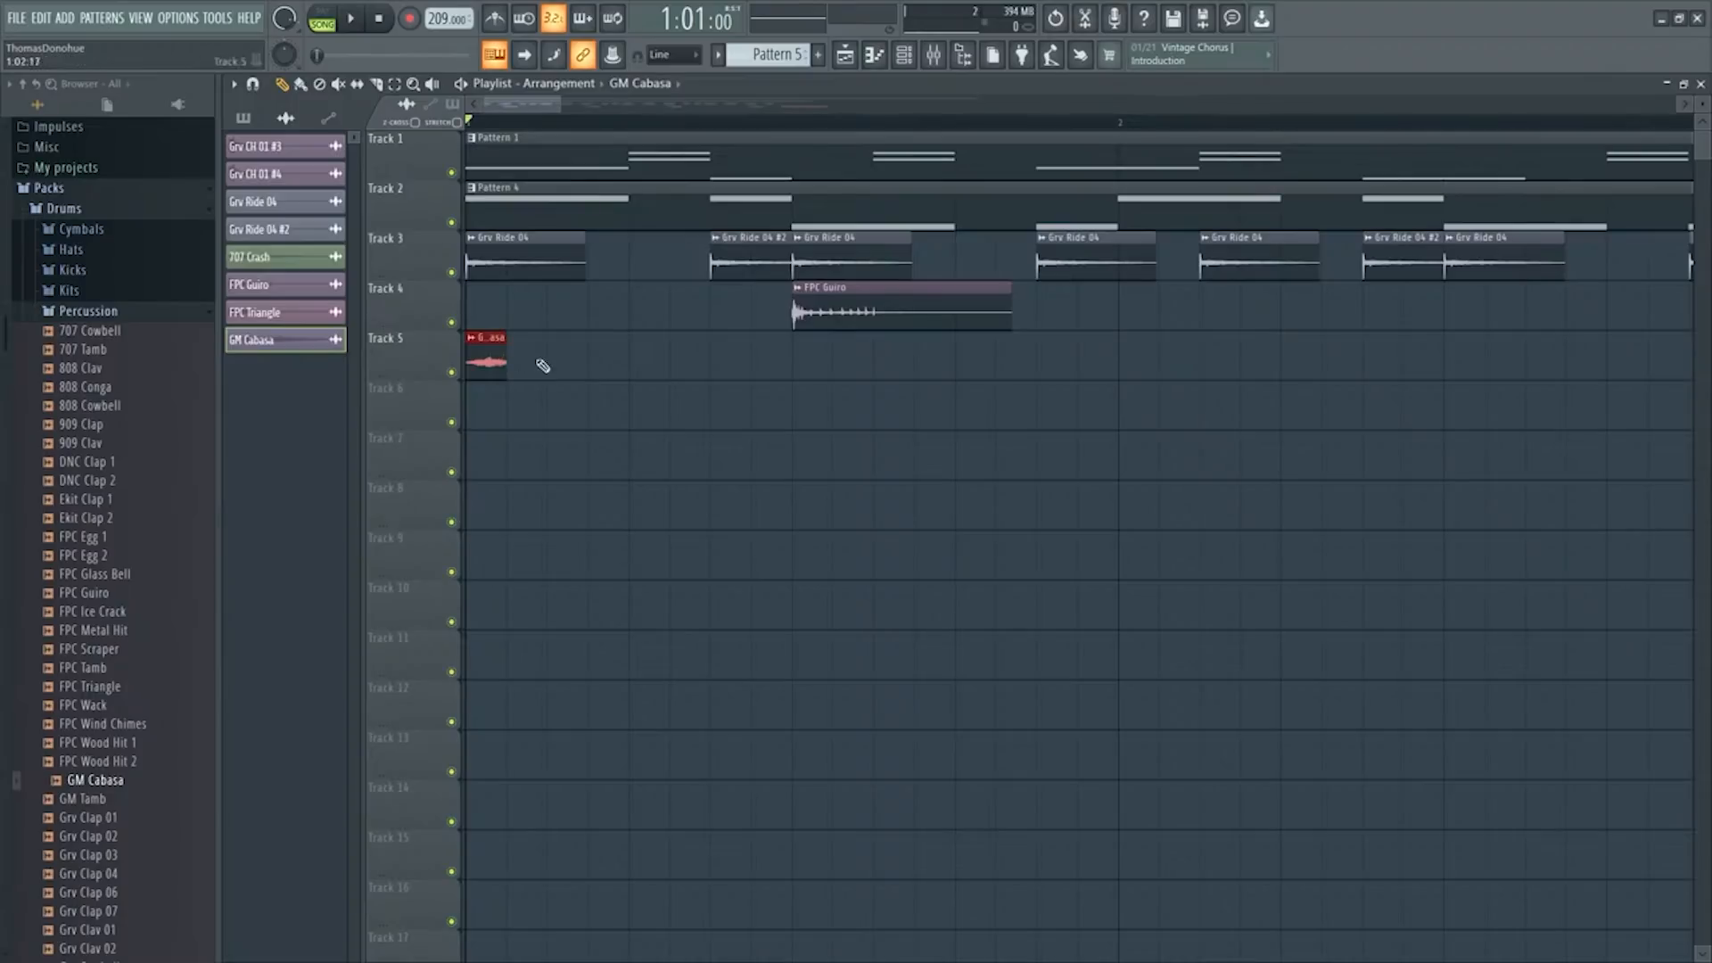
Repeat the GM Cabasa hit back to back along the first bar of Track 5
key(ctrl+b)
key(ctrl+b)
key(ctrl+b)
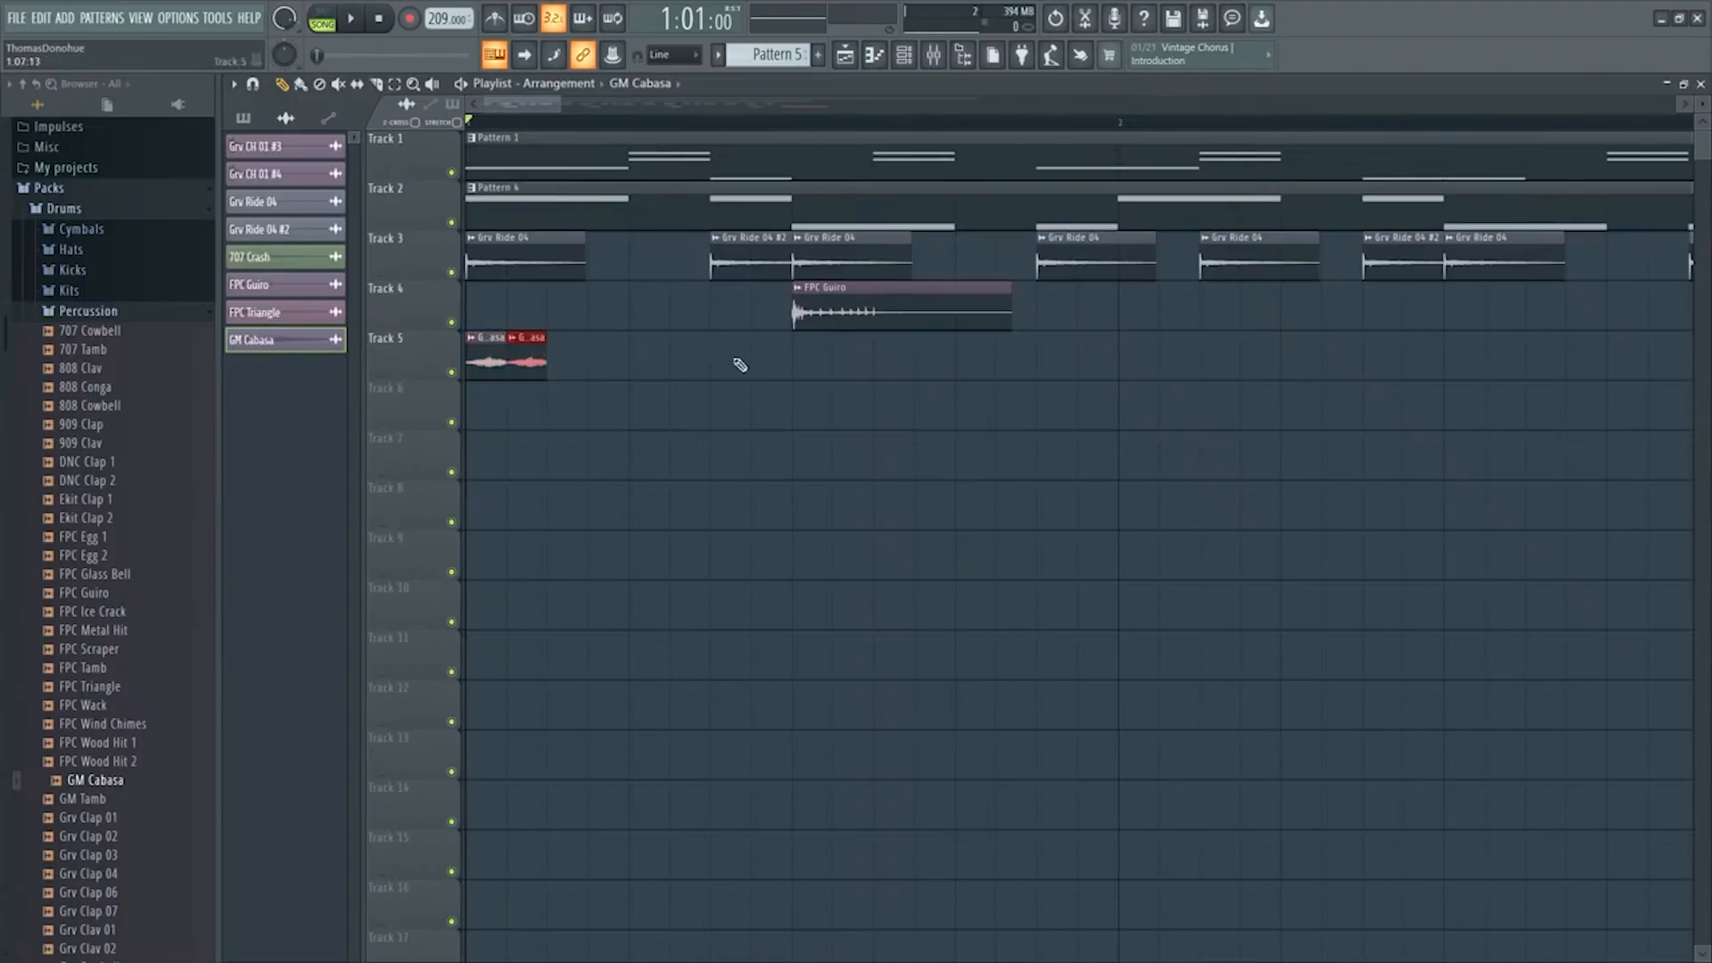
key(ctrl+b)
key(ctrl+b)
key(ctrl+b)
key(ctrl+b)
key(ctrl+b)
key(ctrl+b)
key(ctrl+b)
key(ctrl+b)
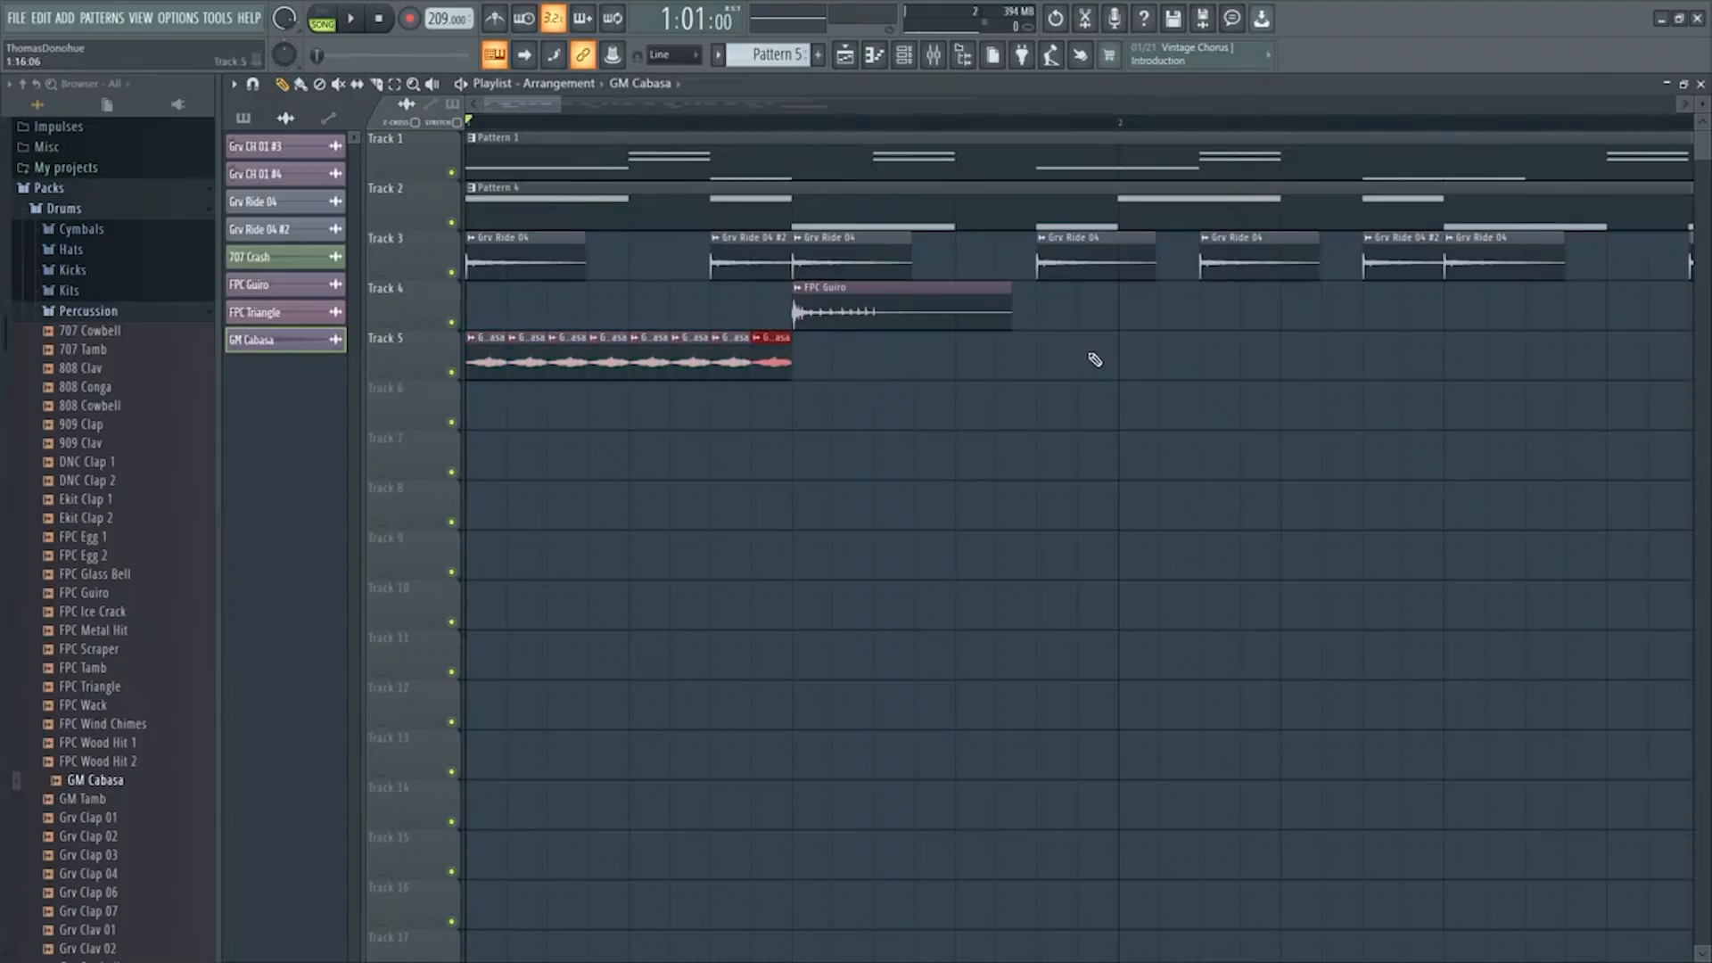
Play the arrangement from the start to check the cabasa rhythm against the other tracks
key(space)
key(space)
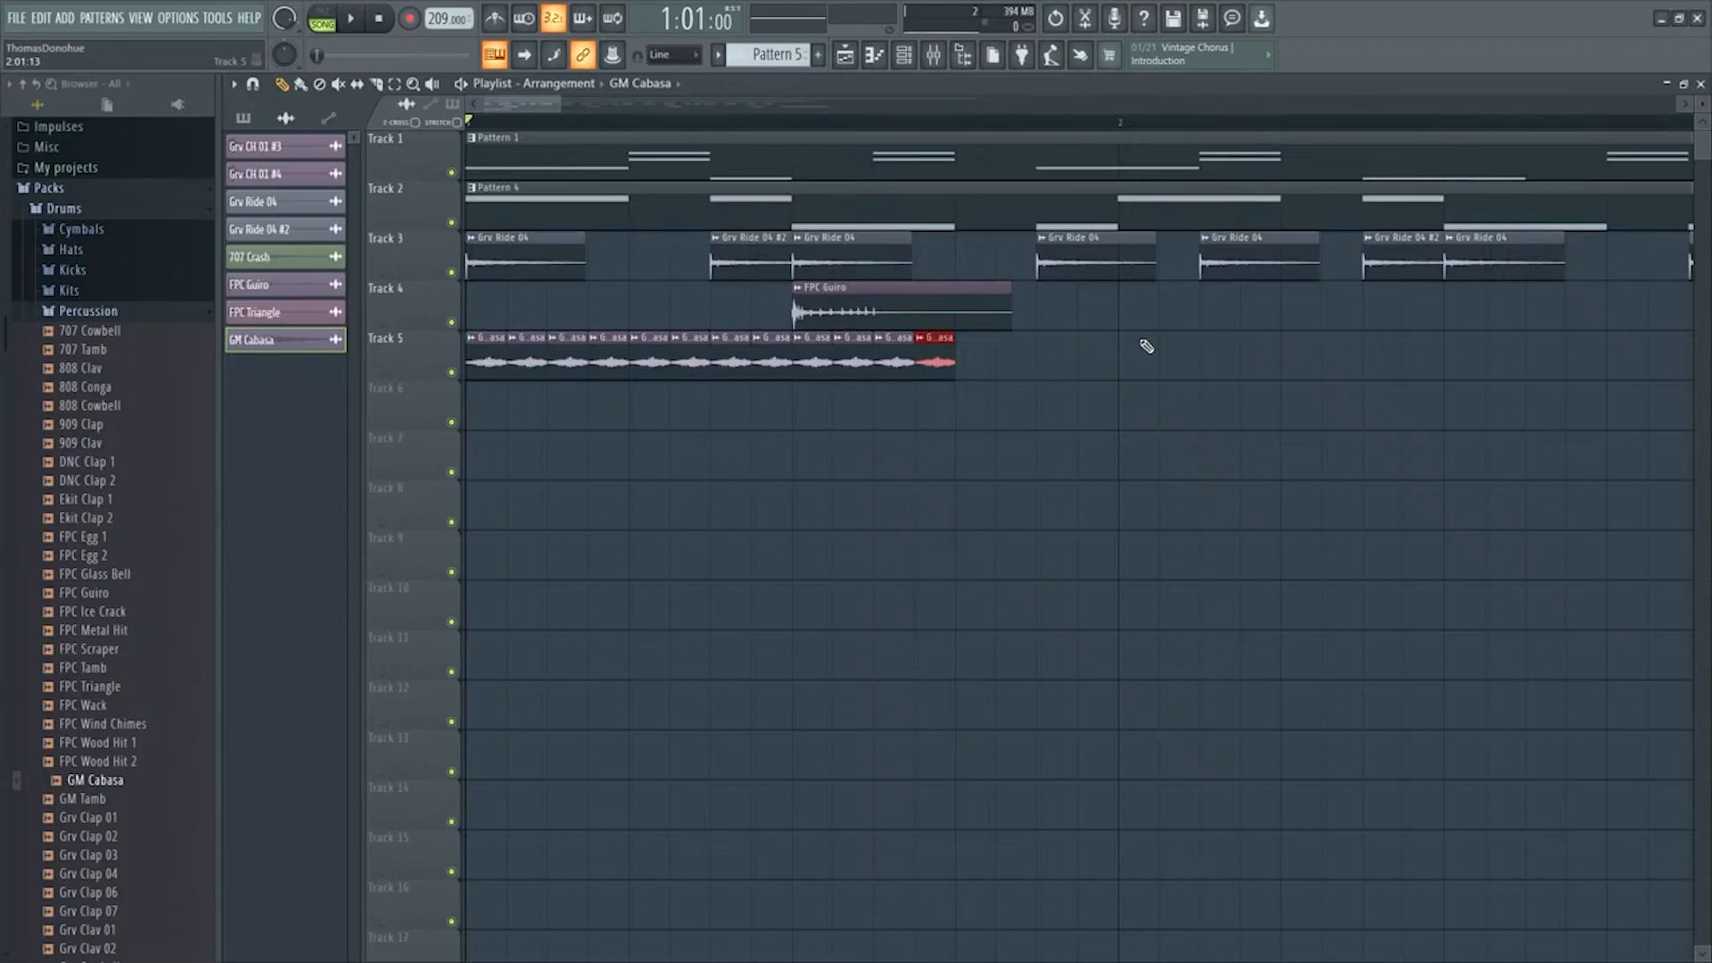
drag(1146, 346, 1139, 348)
key(space)
key(space)
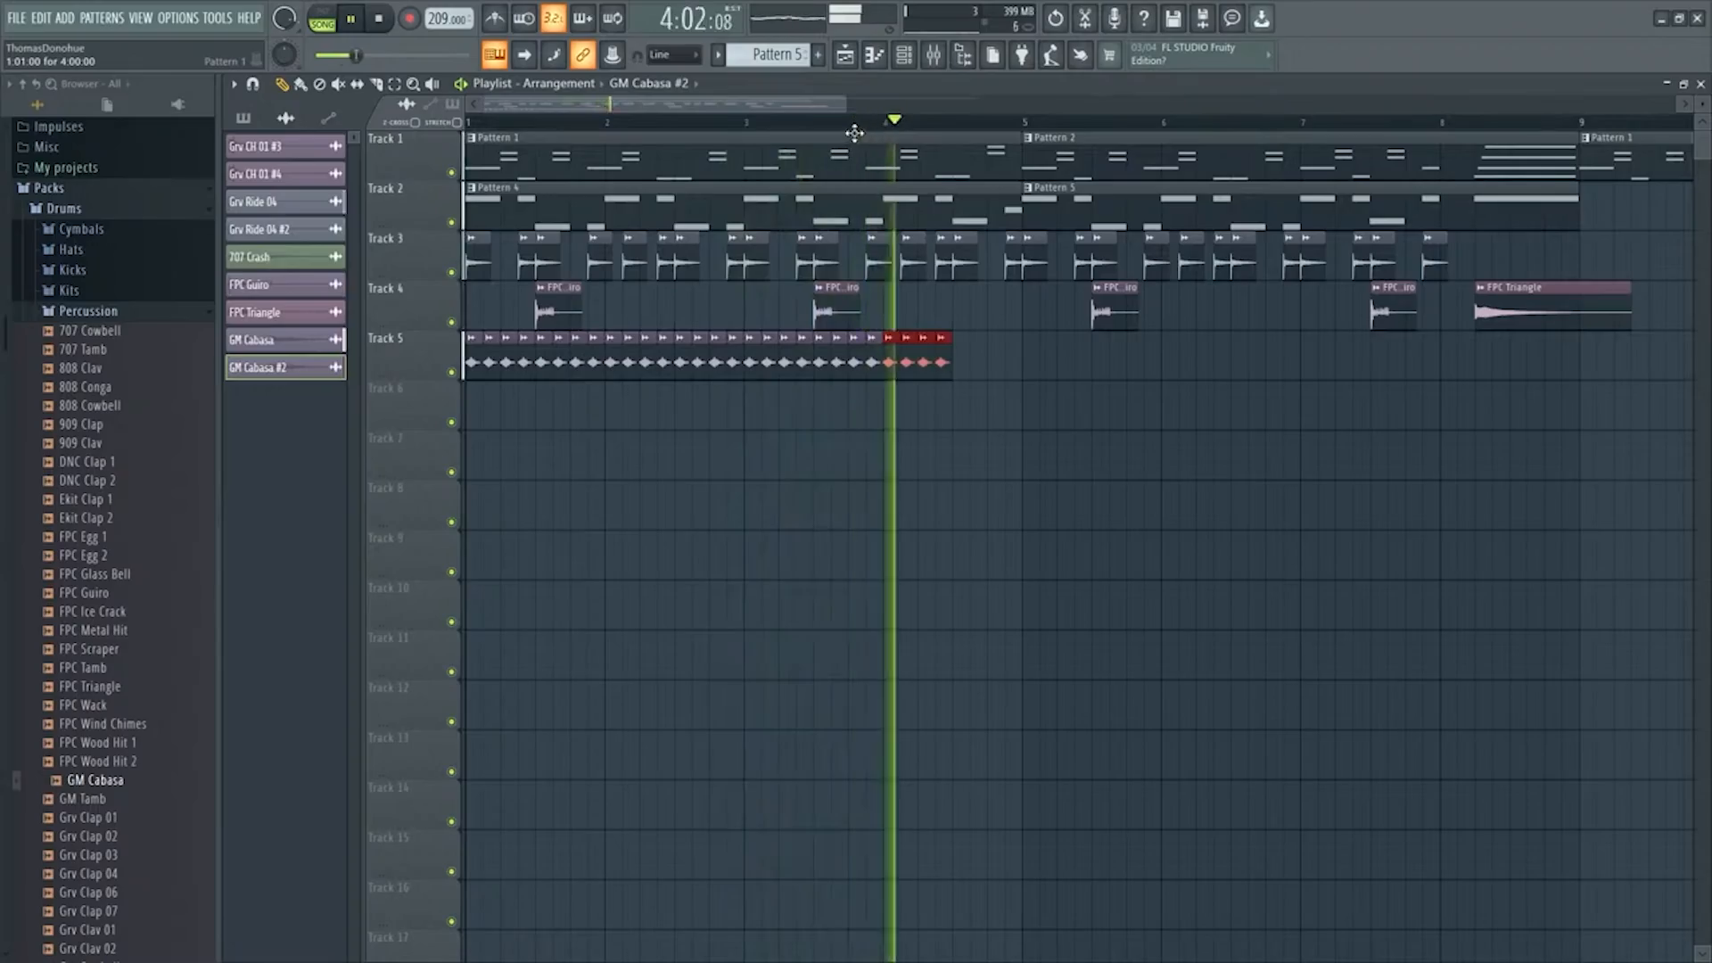
Repeat the group of four cabasa hits along Track 5 up to bar 8, and check the arrangement by playback
key(ctrl+b)
key(ctrl+b)
key(ctrl+b)
key(ctrl+b)
key(ctrl+b)
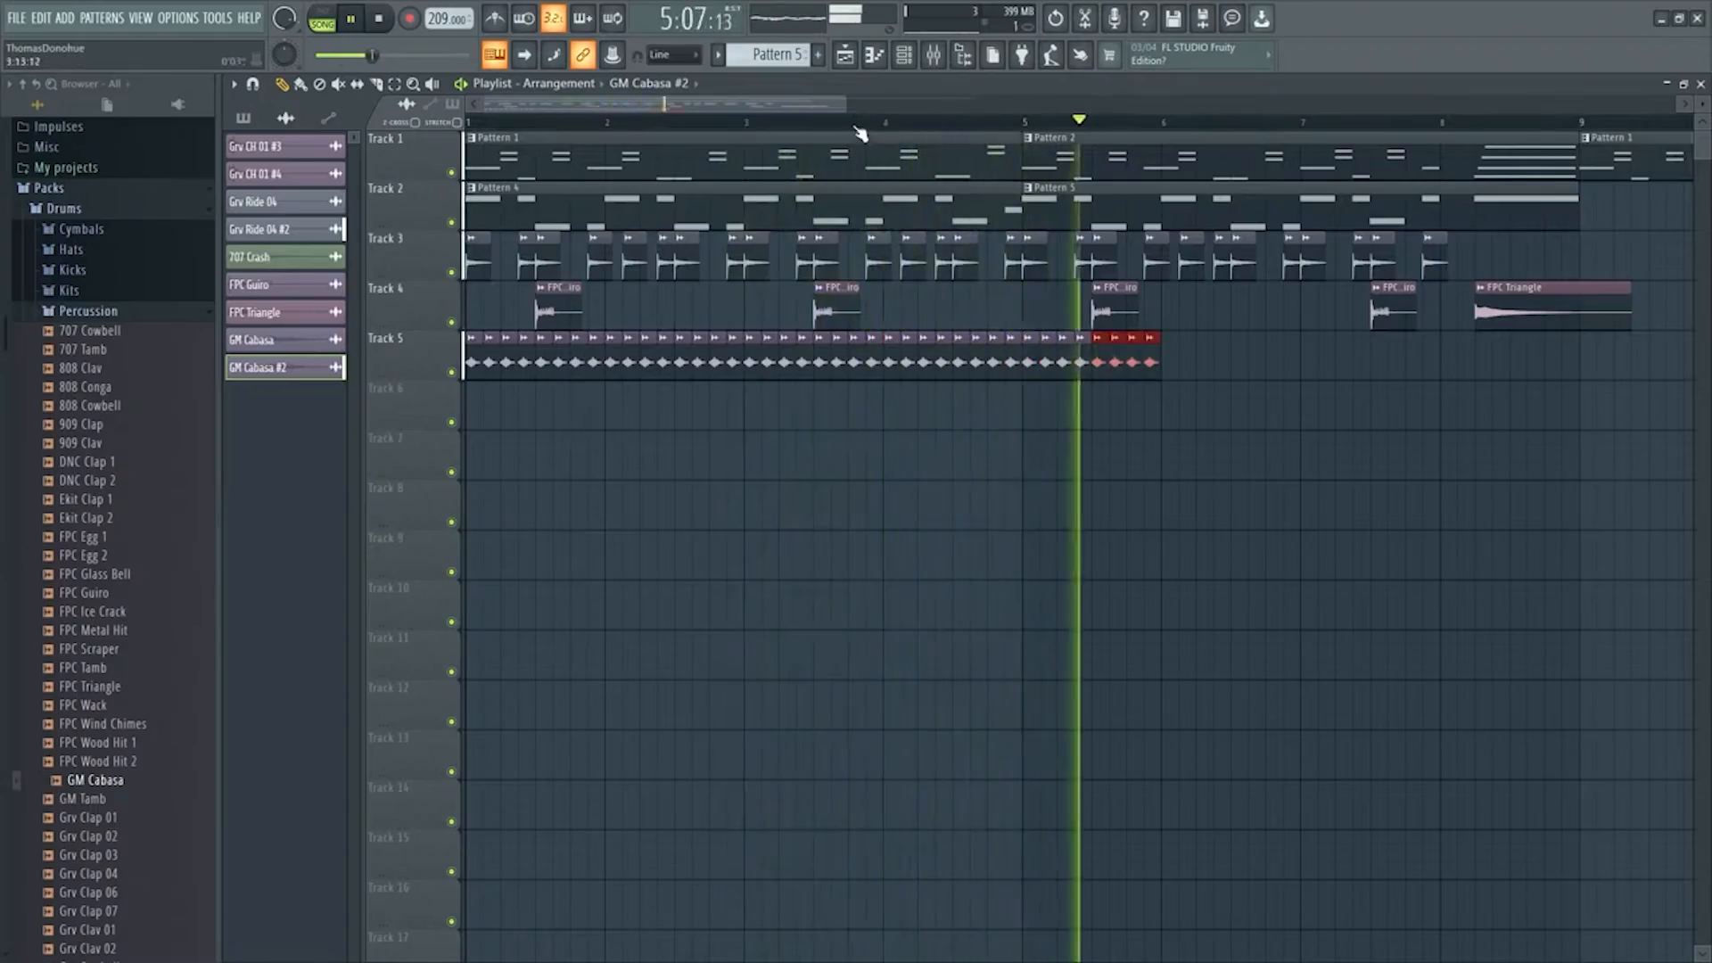
key(ctrl+b)
key(ctrl+b)
key(space)
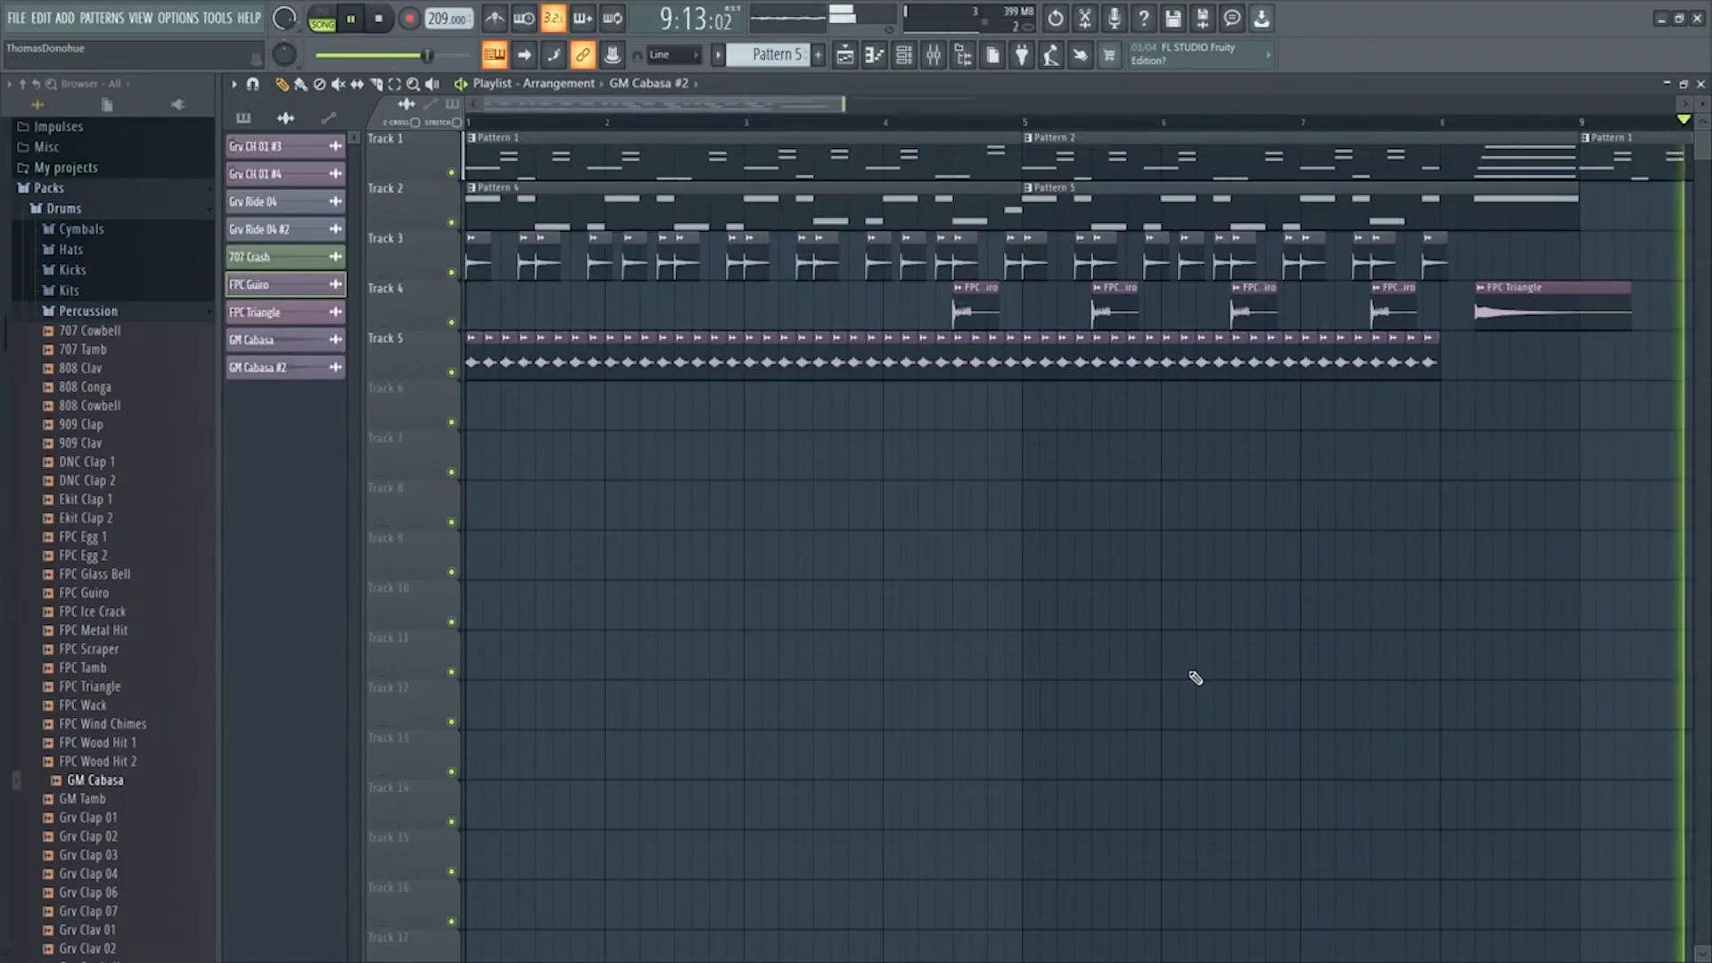
key(space)
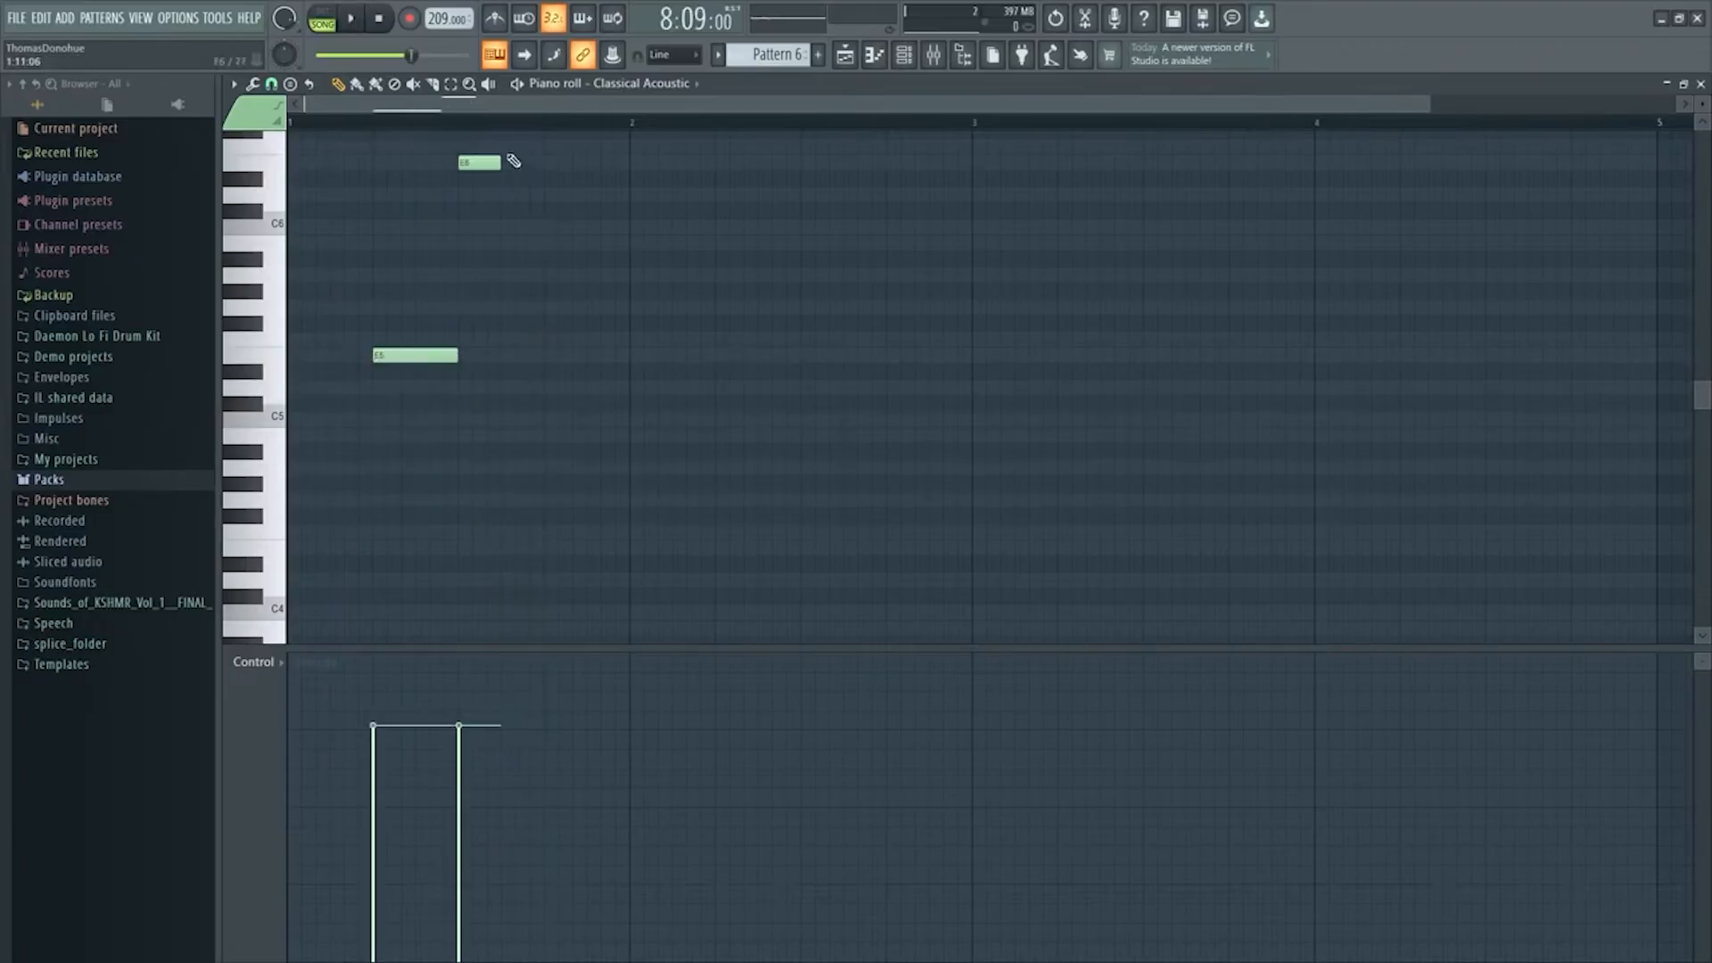
Extend Pattern 6's E6 note to bar 3 in the Classical Acoustic melody, and continue with D6, C#6, B5, C#6 and A5
key(space)
key(space)
drag(500, 162, 826, 172)
key(space)
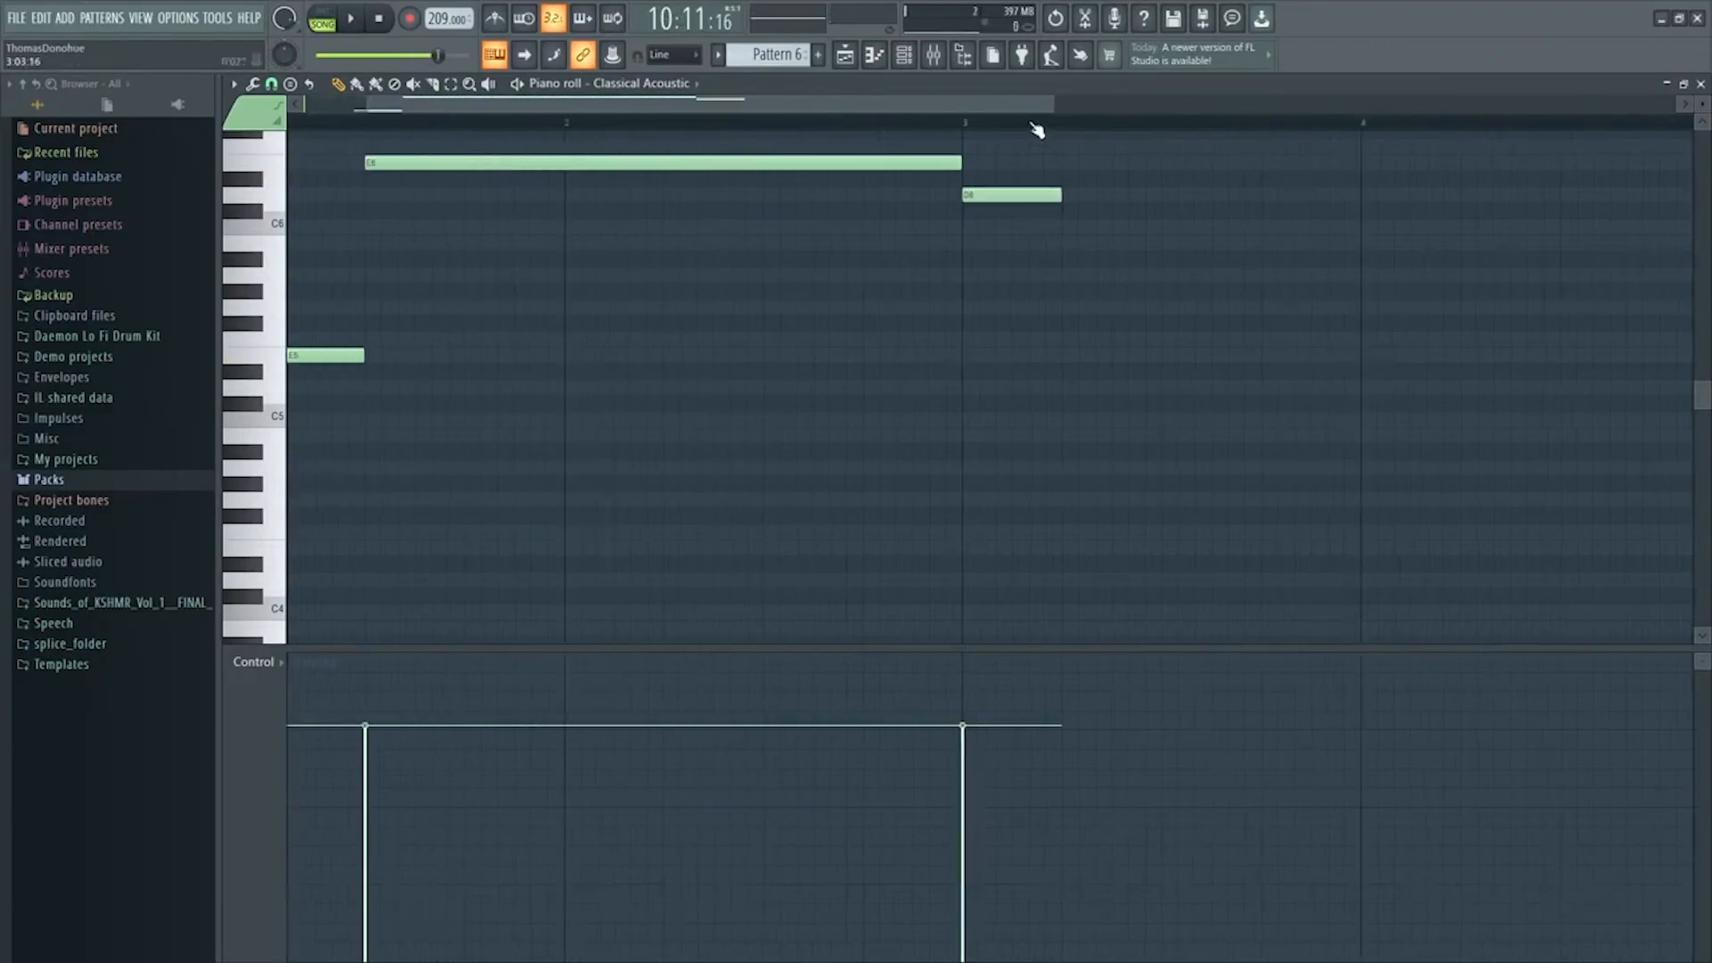
scroll(898, 134, right, 3)
scroll(899, 134, up, 2)
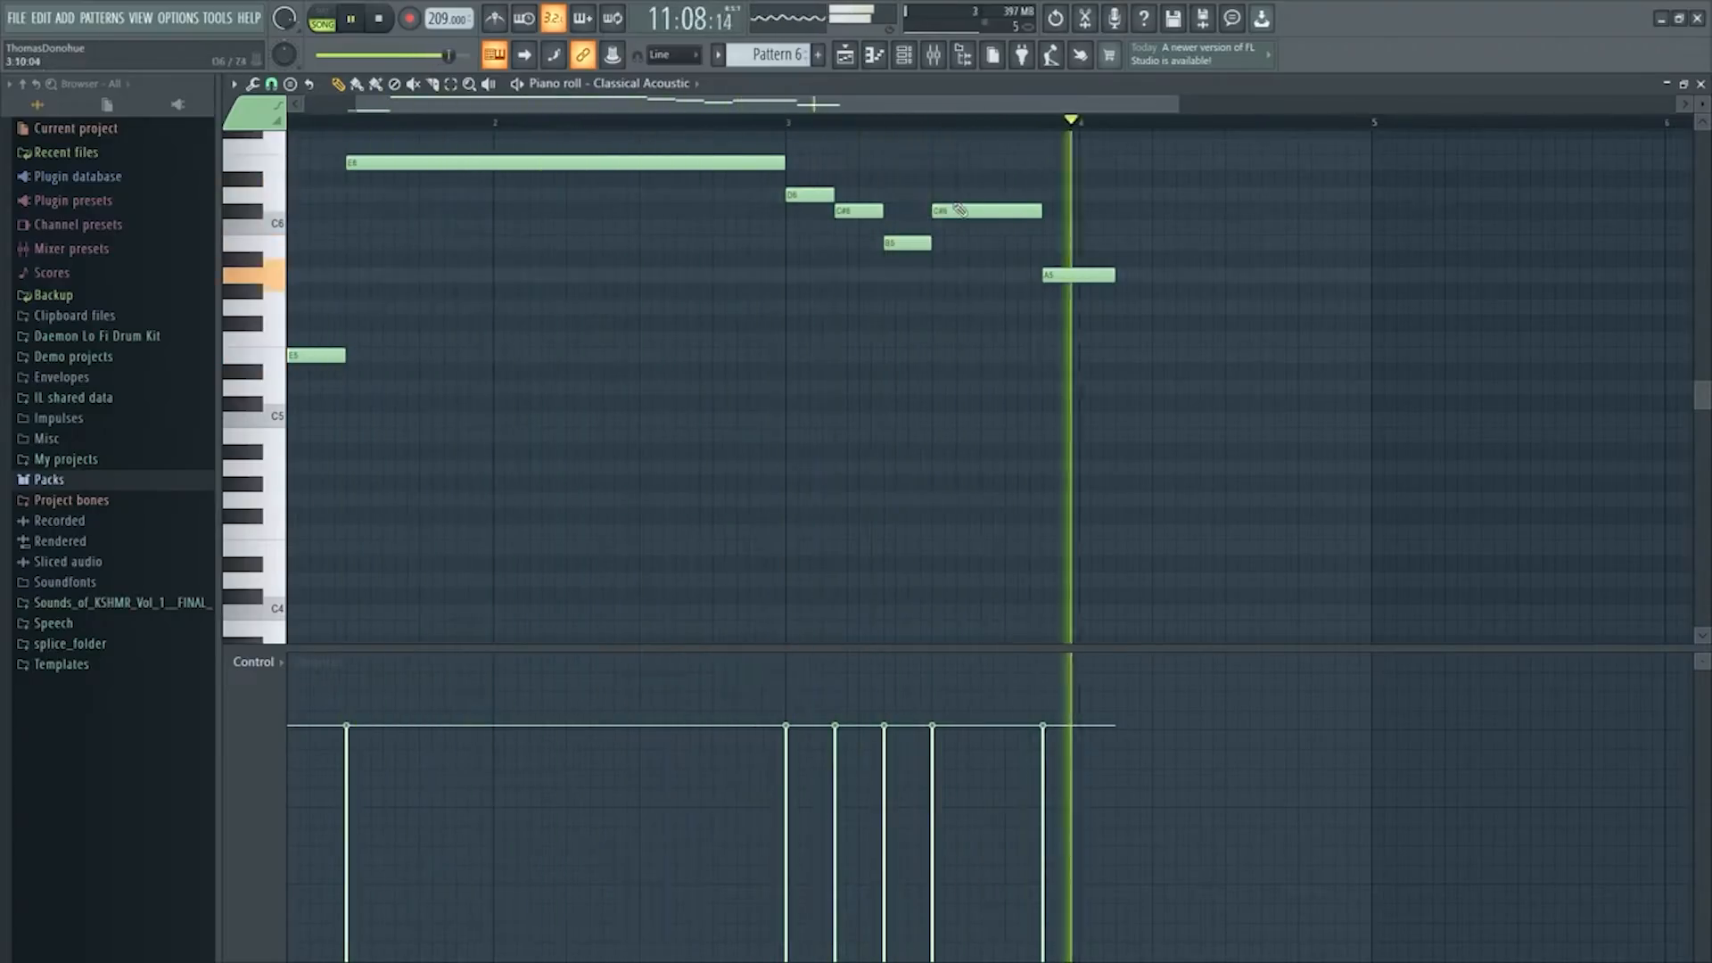
key(space)
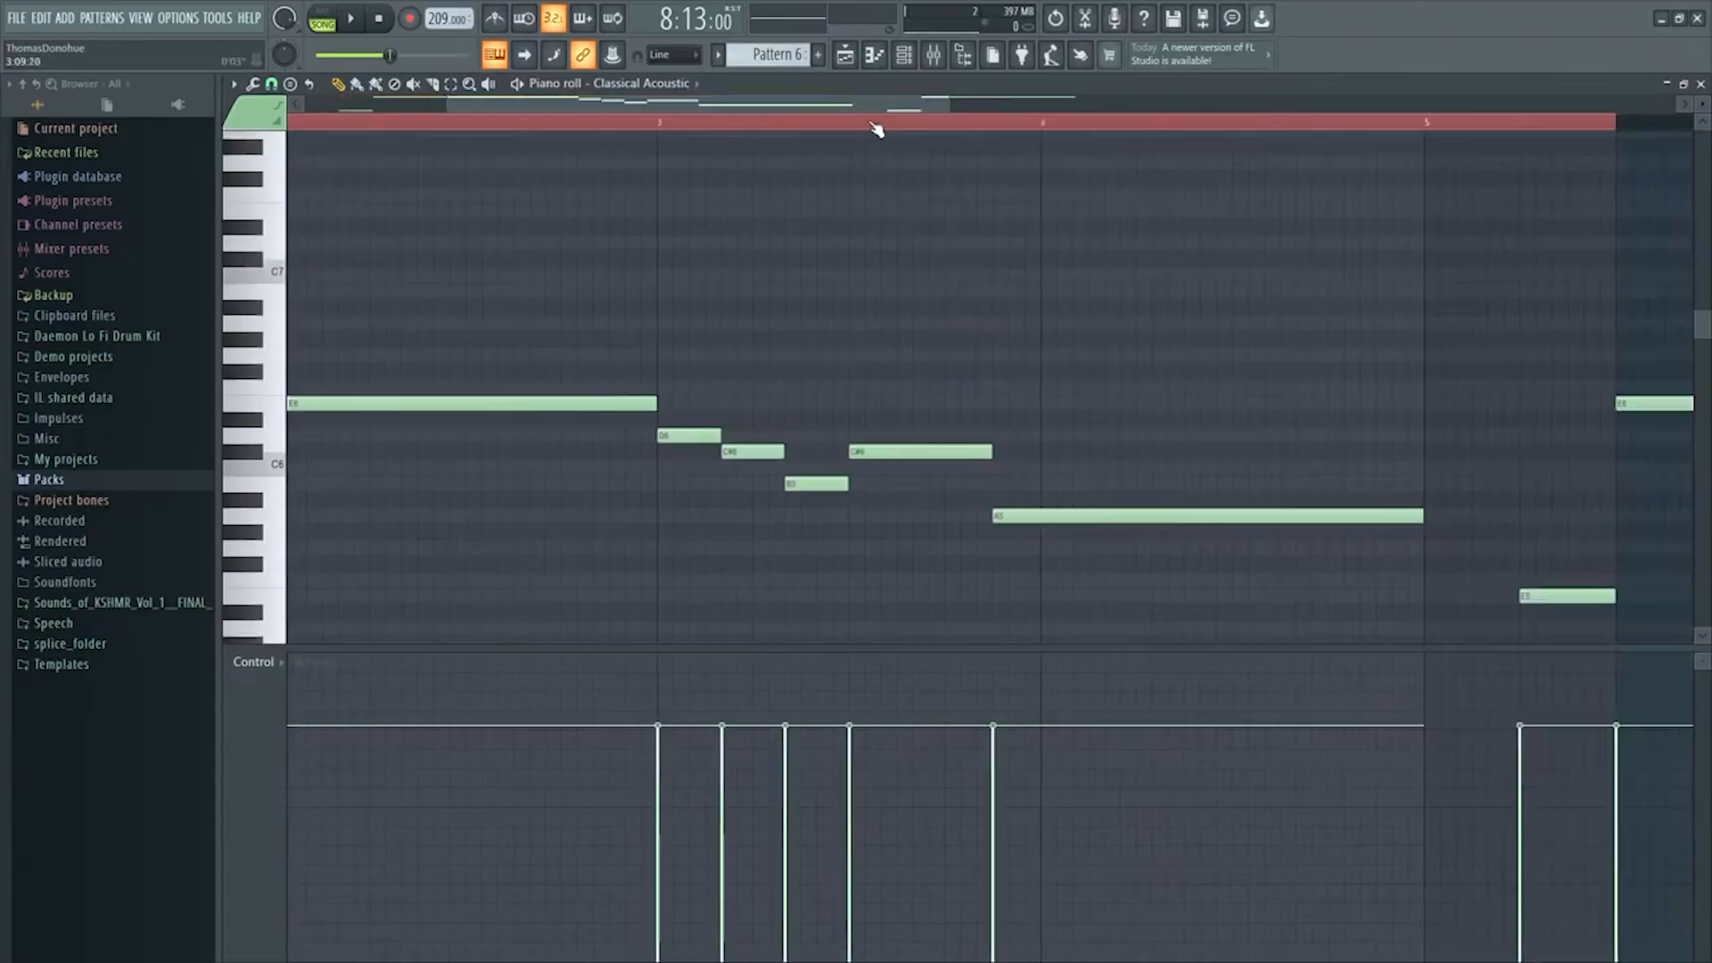
scroll(877, 129, down, 3)
right_click(1021, 400)
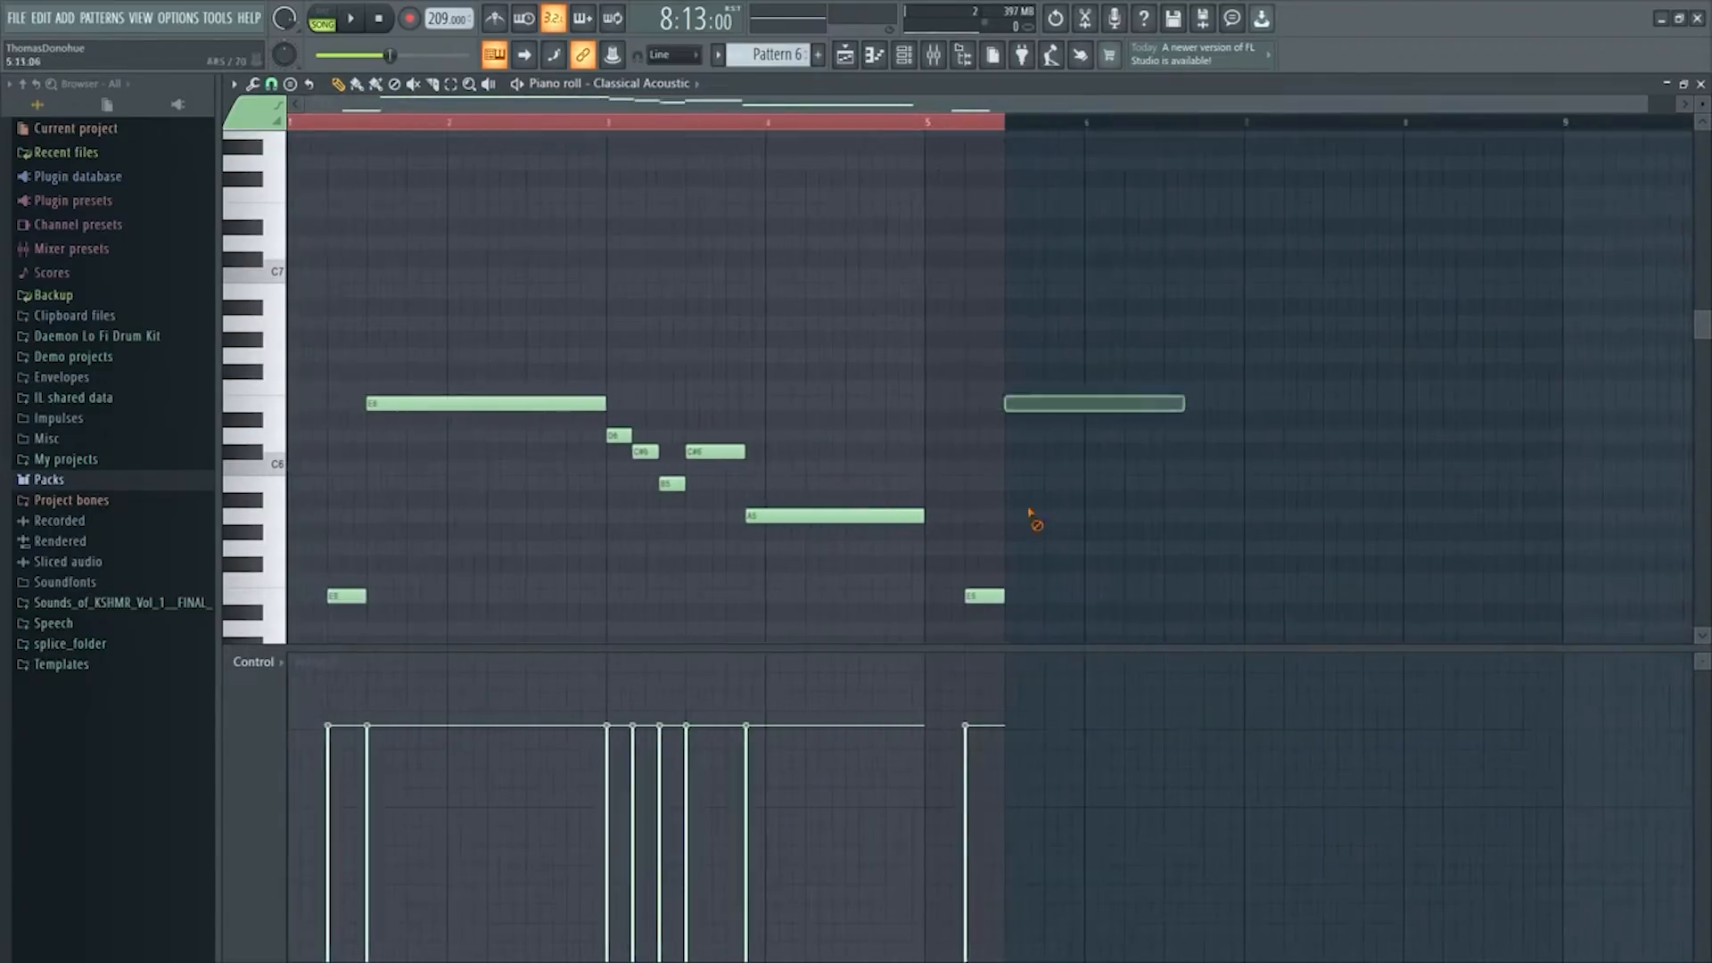
right_click(989, 592)
right_click(892, 513)
right_click(717, 449)
right_click(671, 479)
right_click(650, 448)
right_click(619, 431)
scroll(894, 139, up, 4)
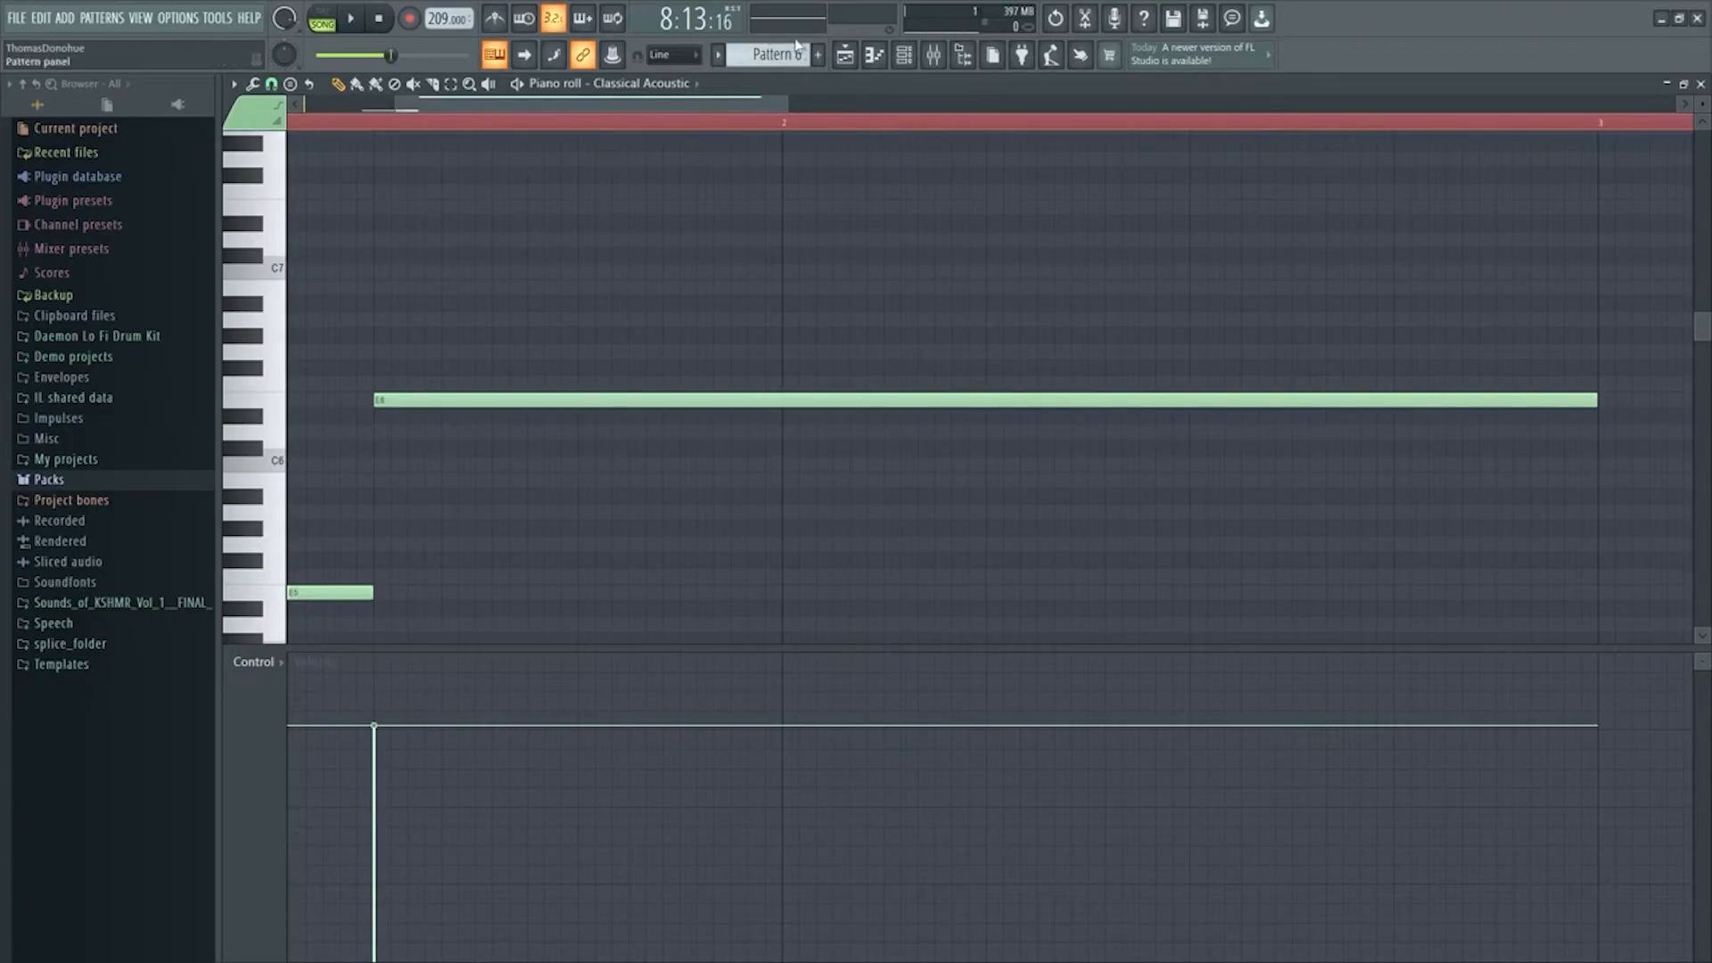
scroll(834, 136, down, 3)
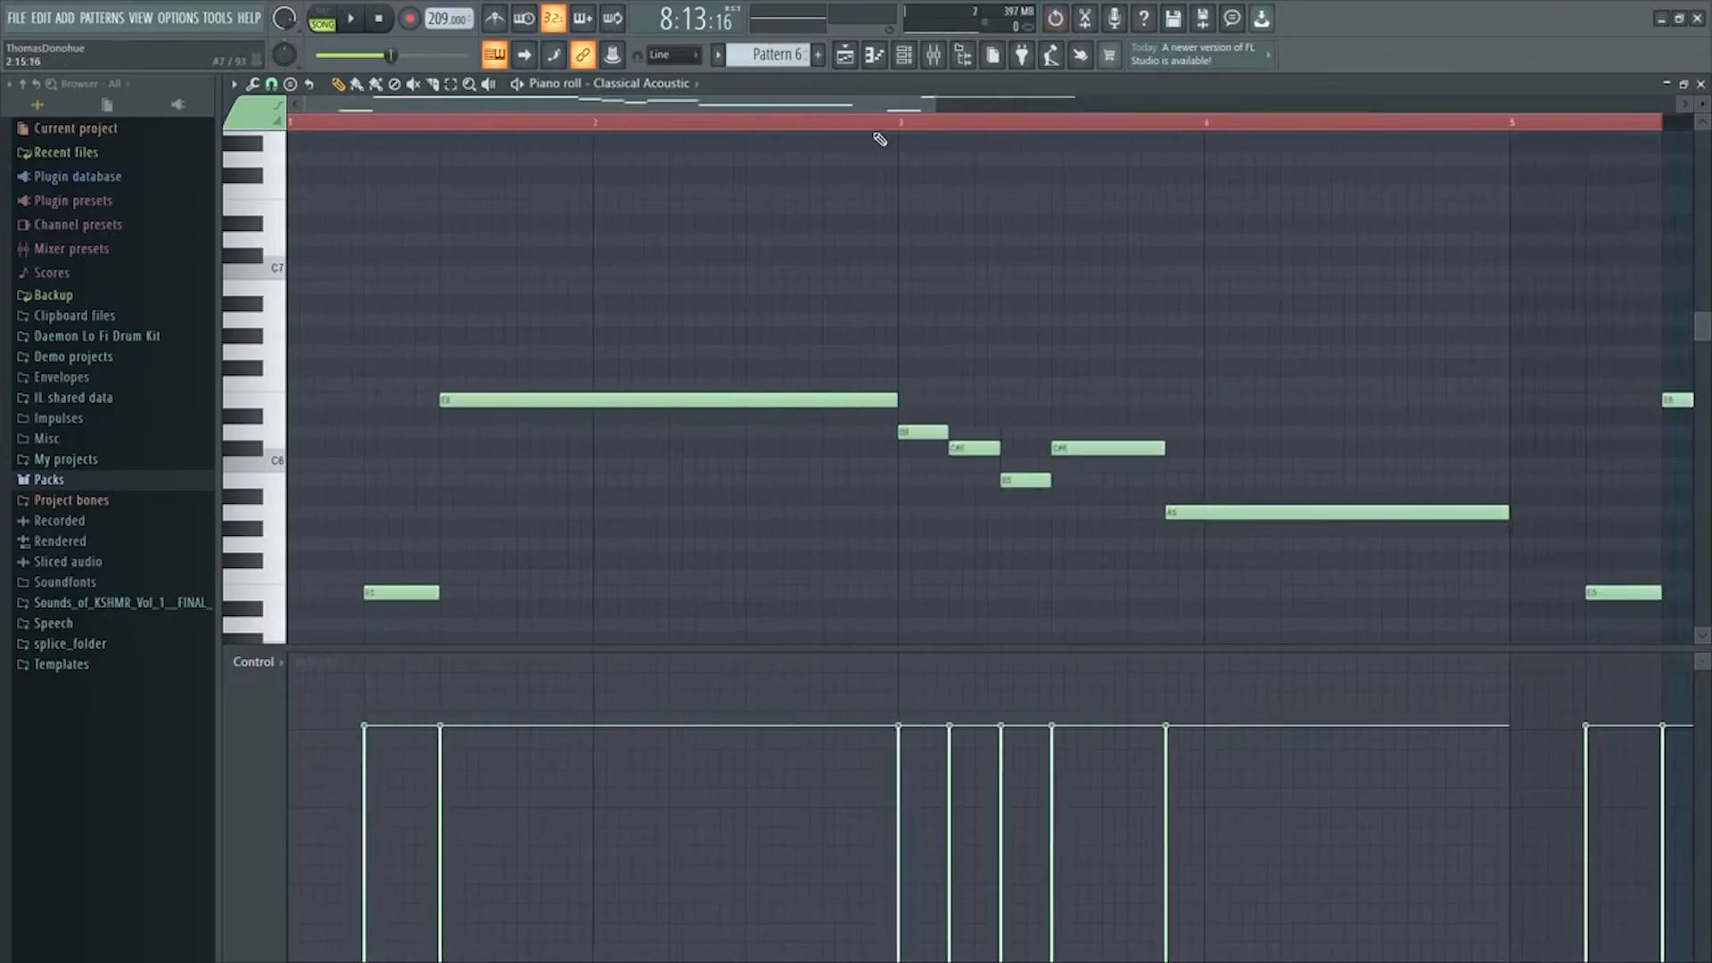
Play the whole Classical Acoustic melody of Pattern 6 to check it against the backing
scroll(880, 139, down, 8)
scroll(908, 203, up, 3)
key(space)
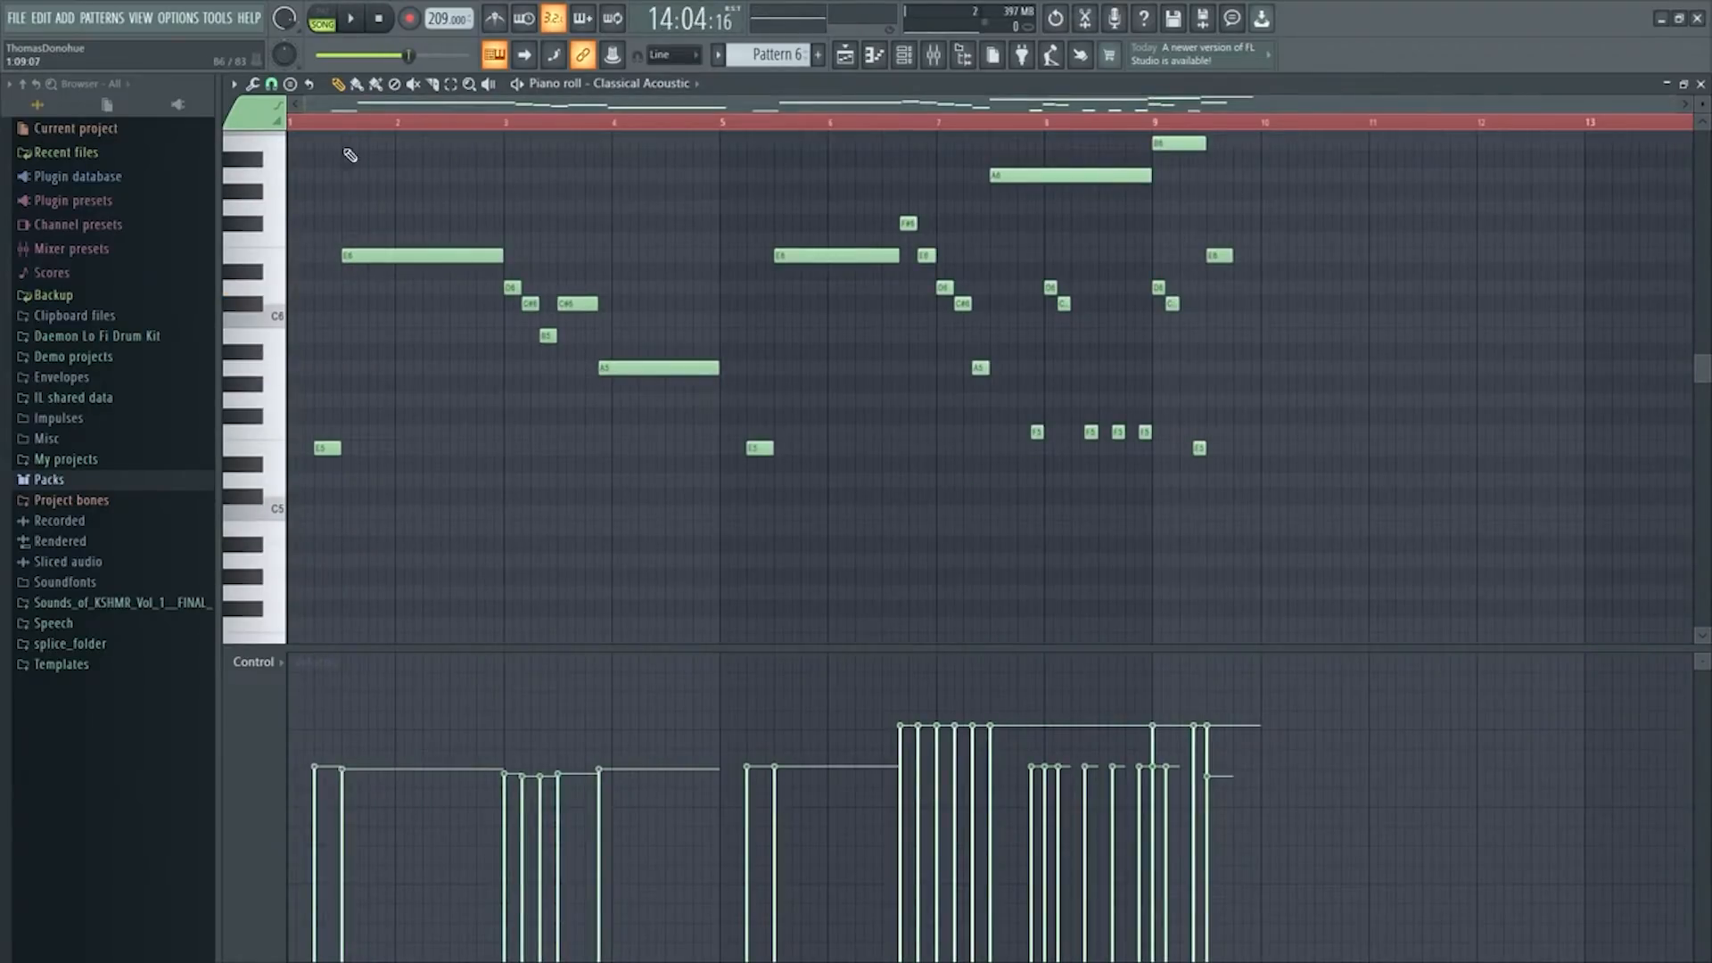
key(space)
key(space)
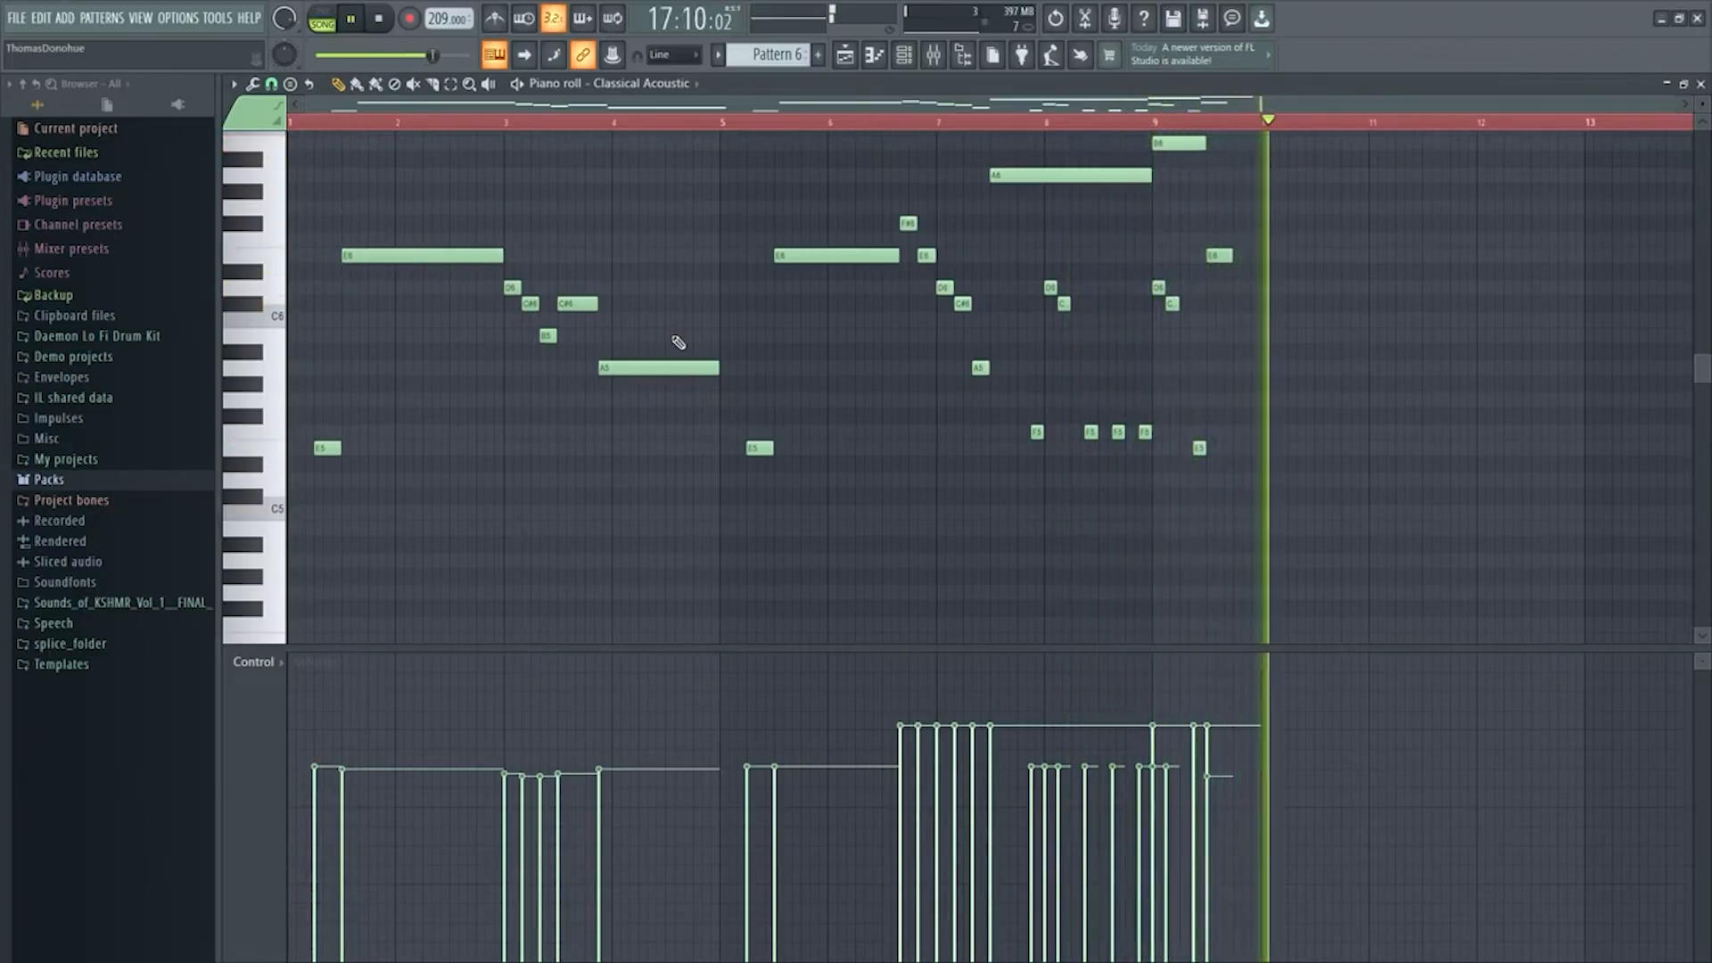
key(space)
Replace the Classical Acoustic channel's instrument with the Jazz guitar preset, and play the melody with it
scroll(728, 220, up, 3)
scroll(794, 264, up, 2)
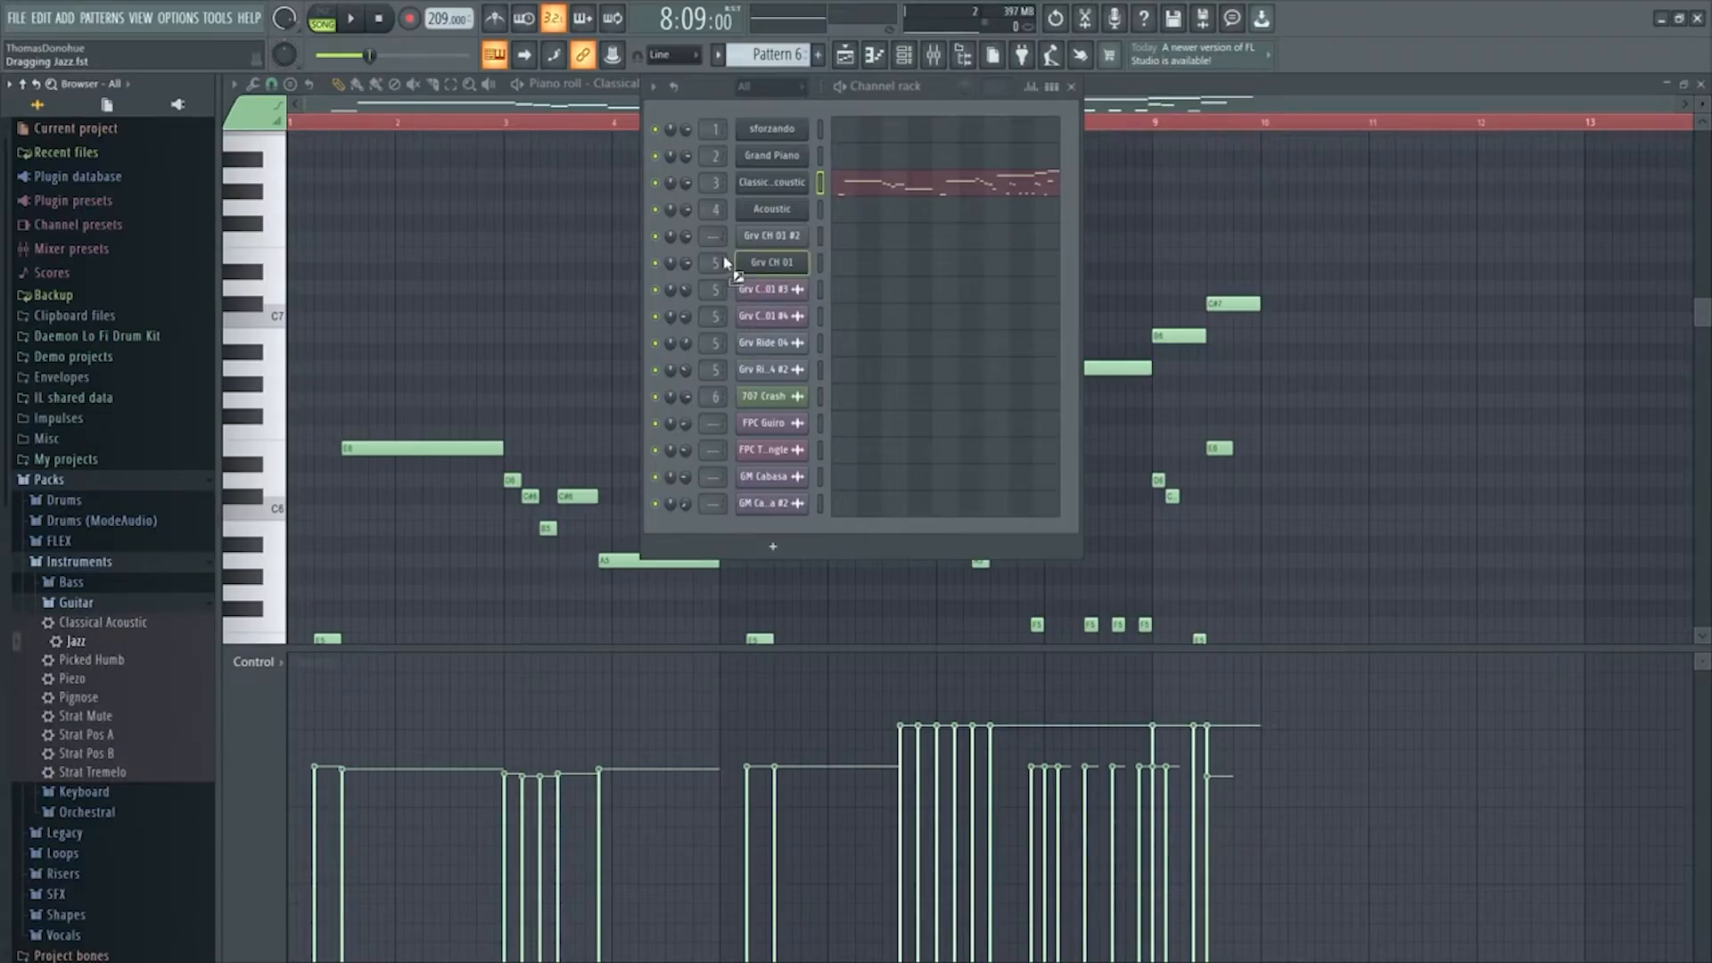
drag(725, 262, 791, 182)
key(space)
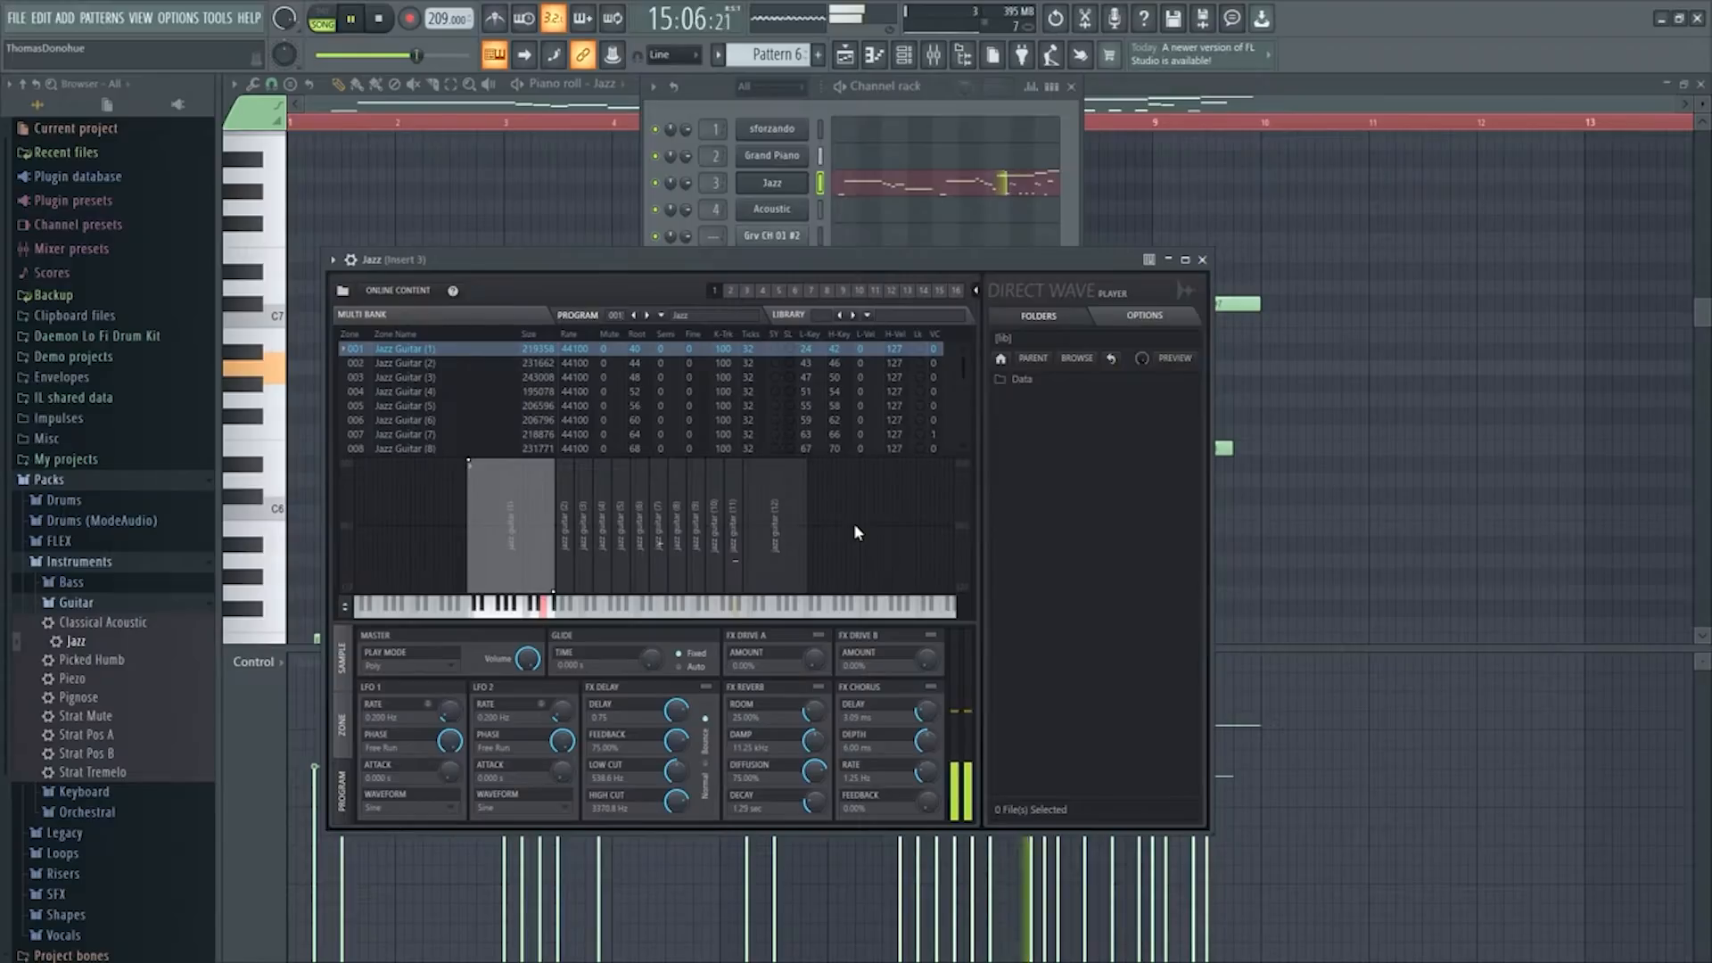
click(1203, 260)
key(space)
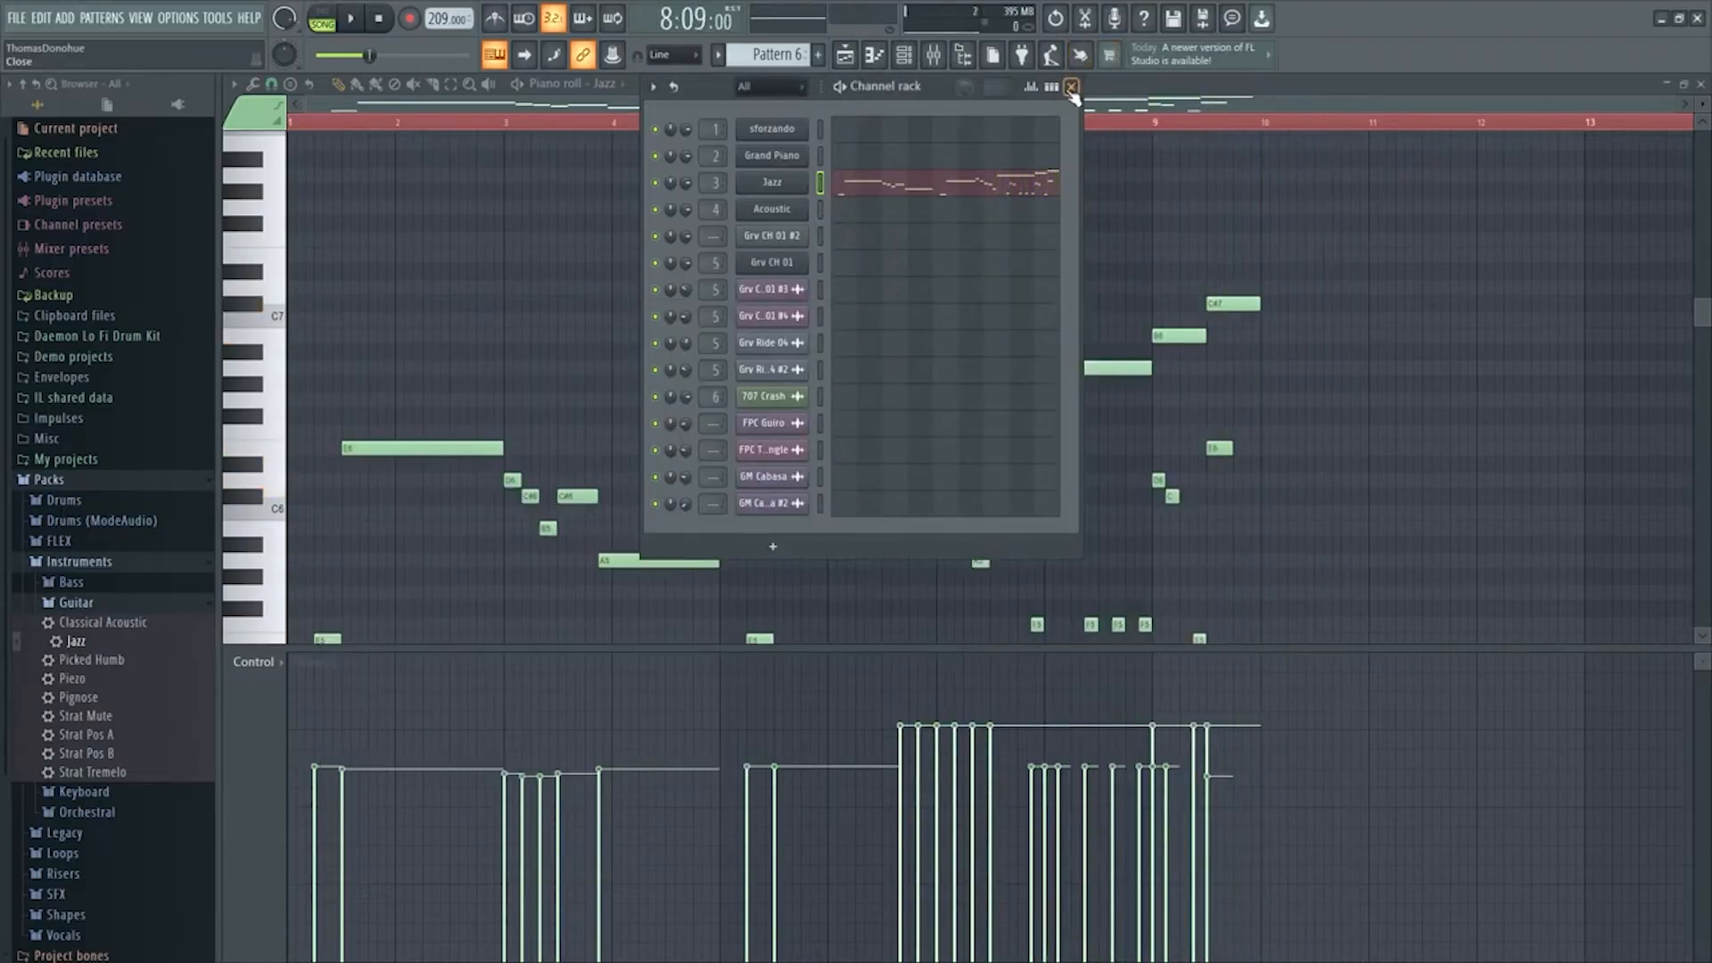
click(1071, 86)
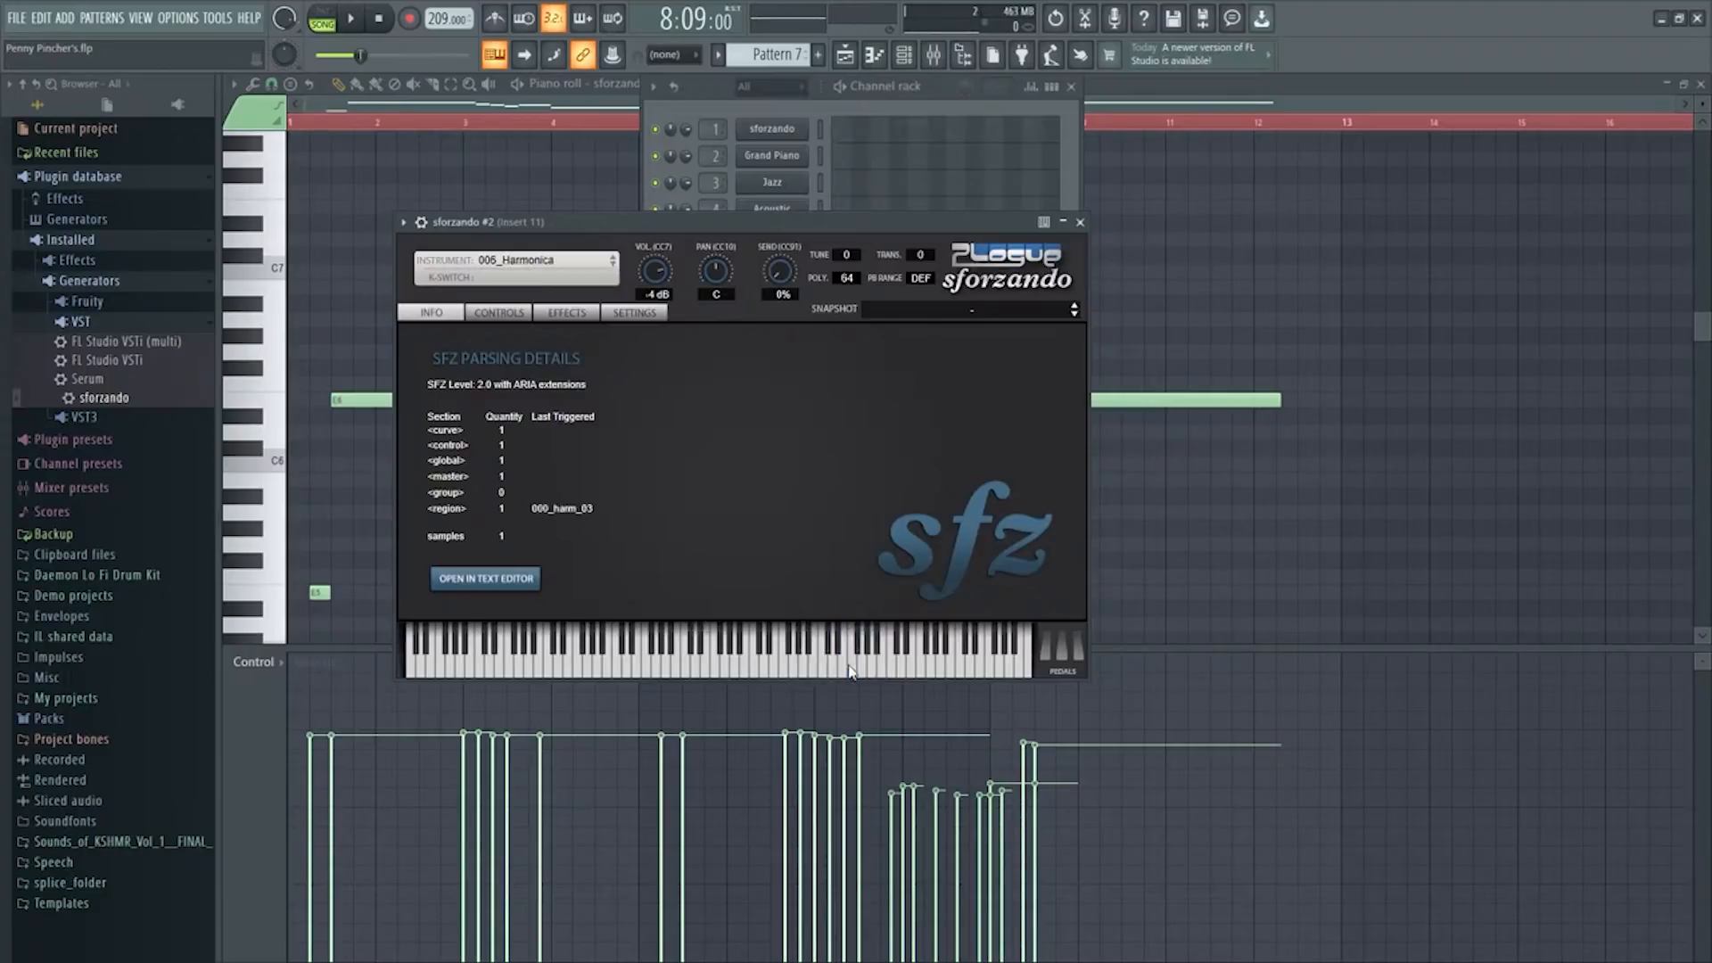
Raise all of Pattern 7's sforzando harmonica notes by one octave, and compare the sound by playback
click(1080, 222)
click(1071, 86)
key(space)
key(space)
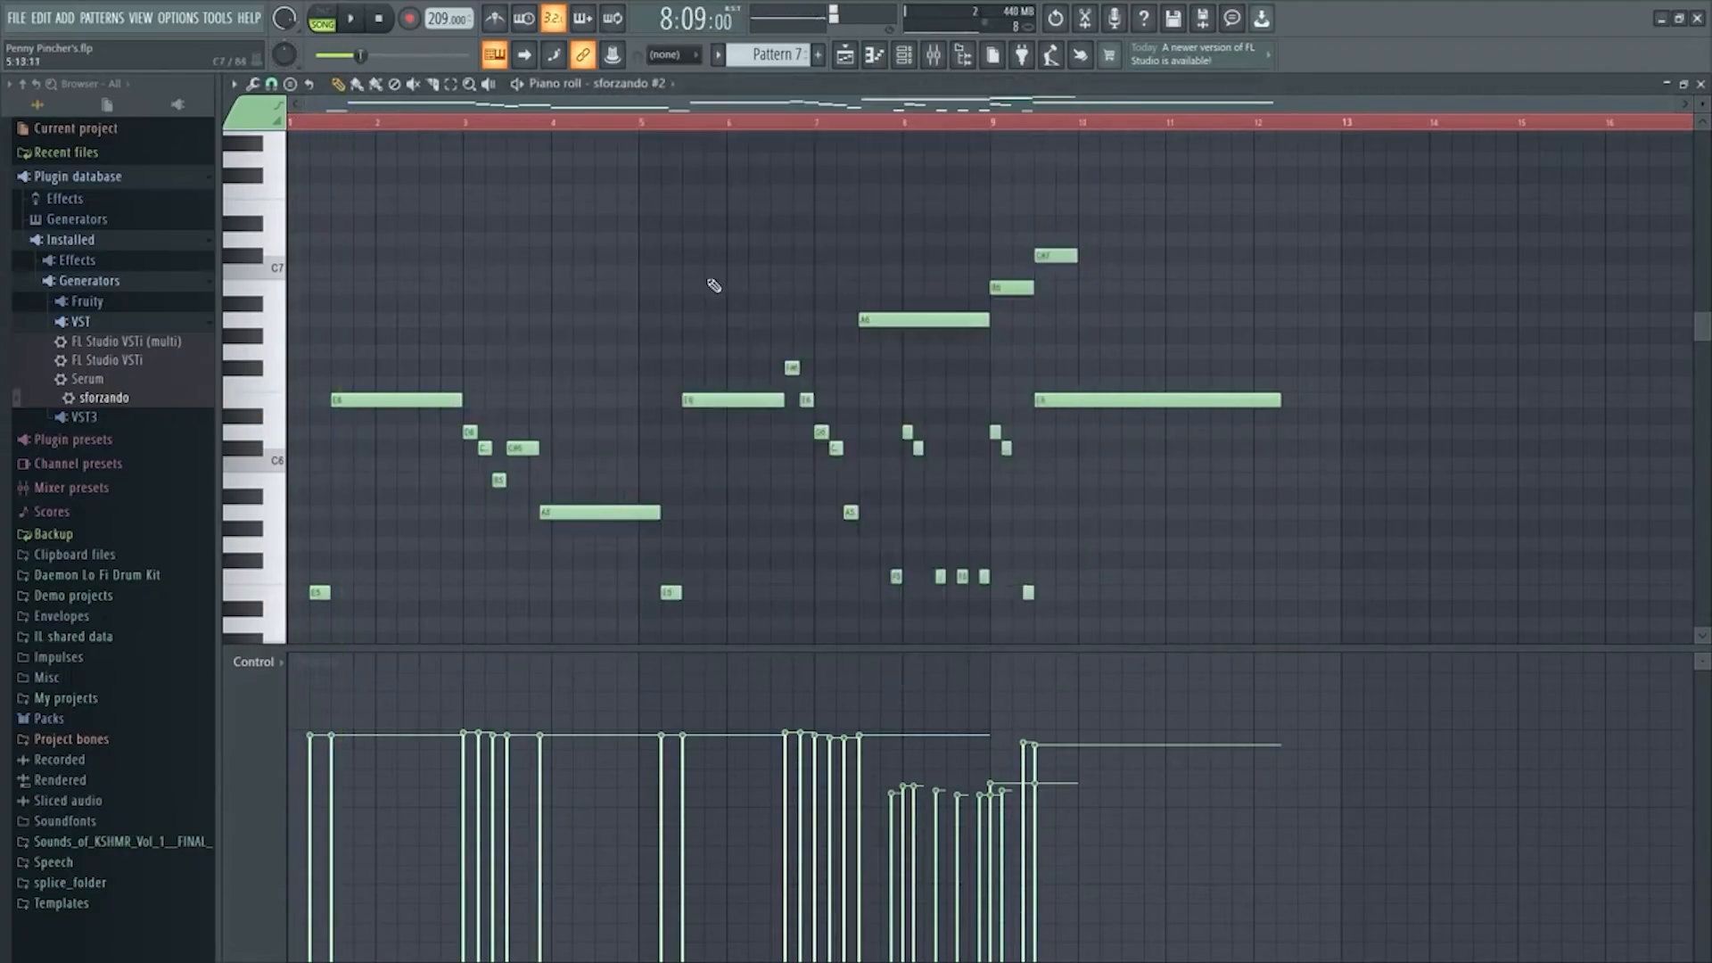
key(ctrl+a)
key(ctrl+Up)
key(space)
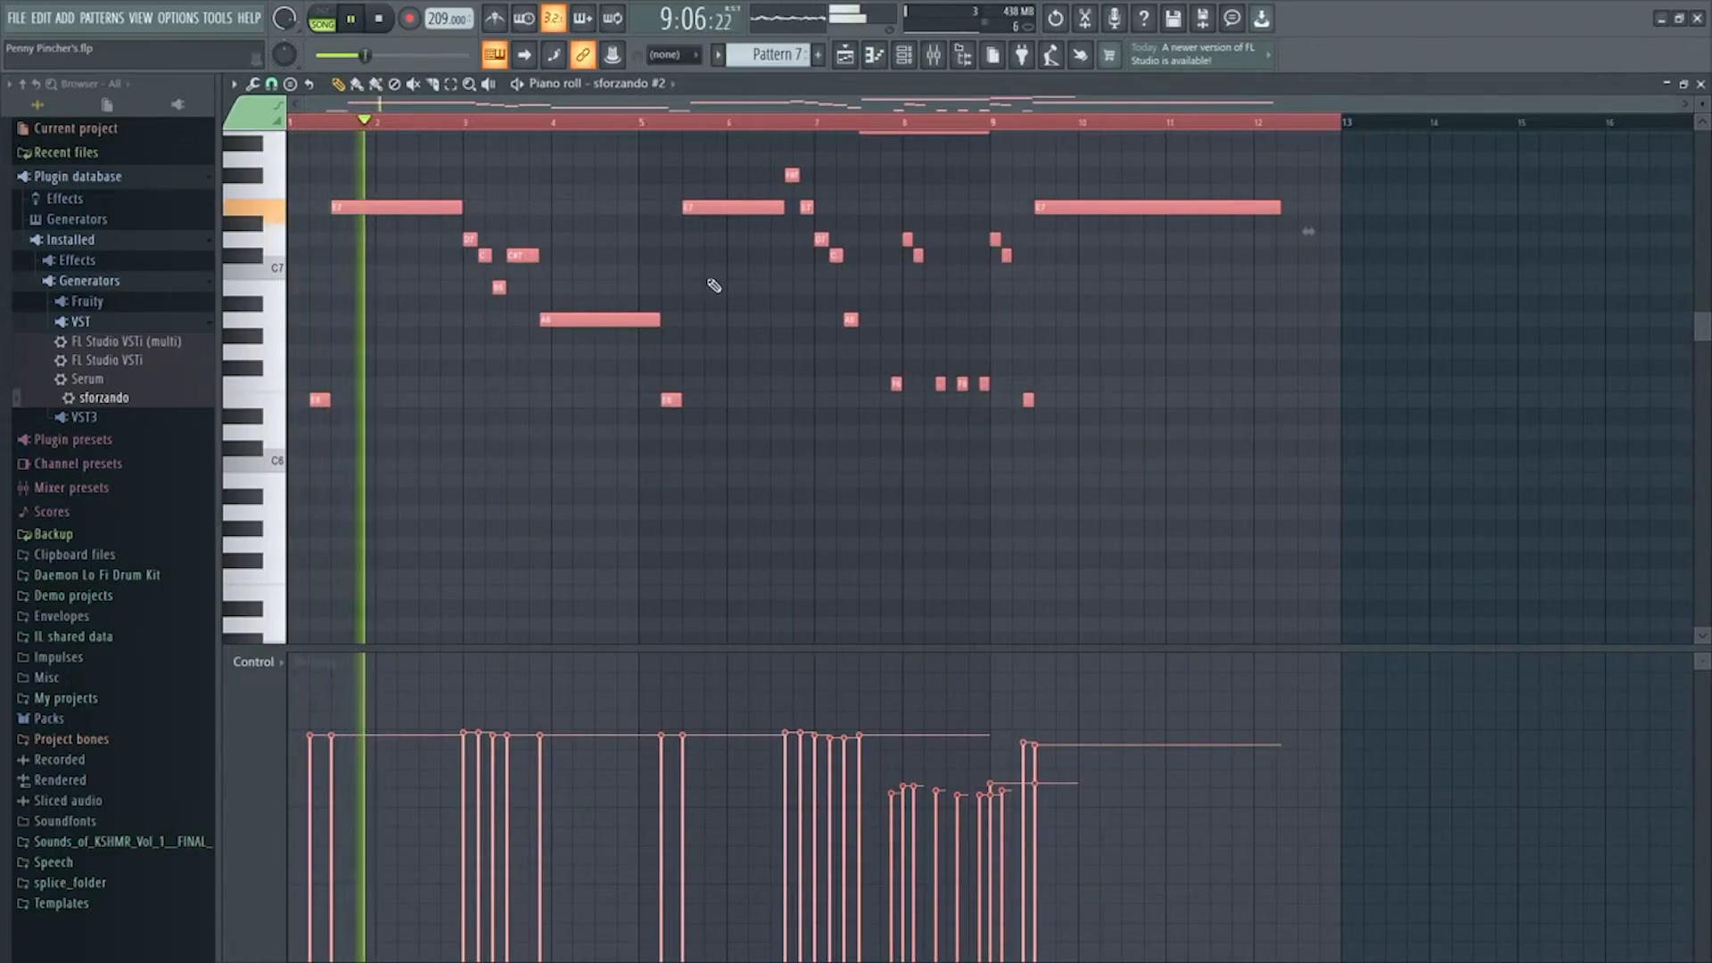
key(space)
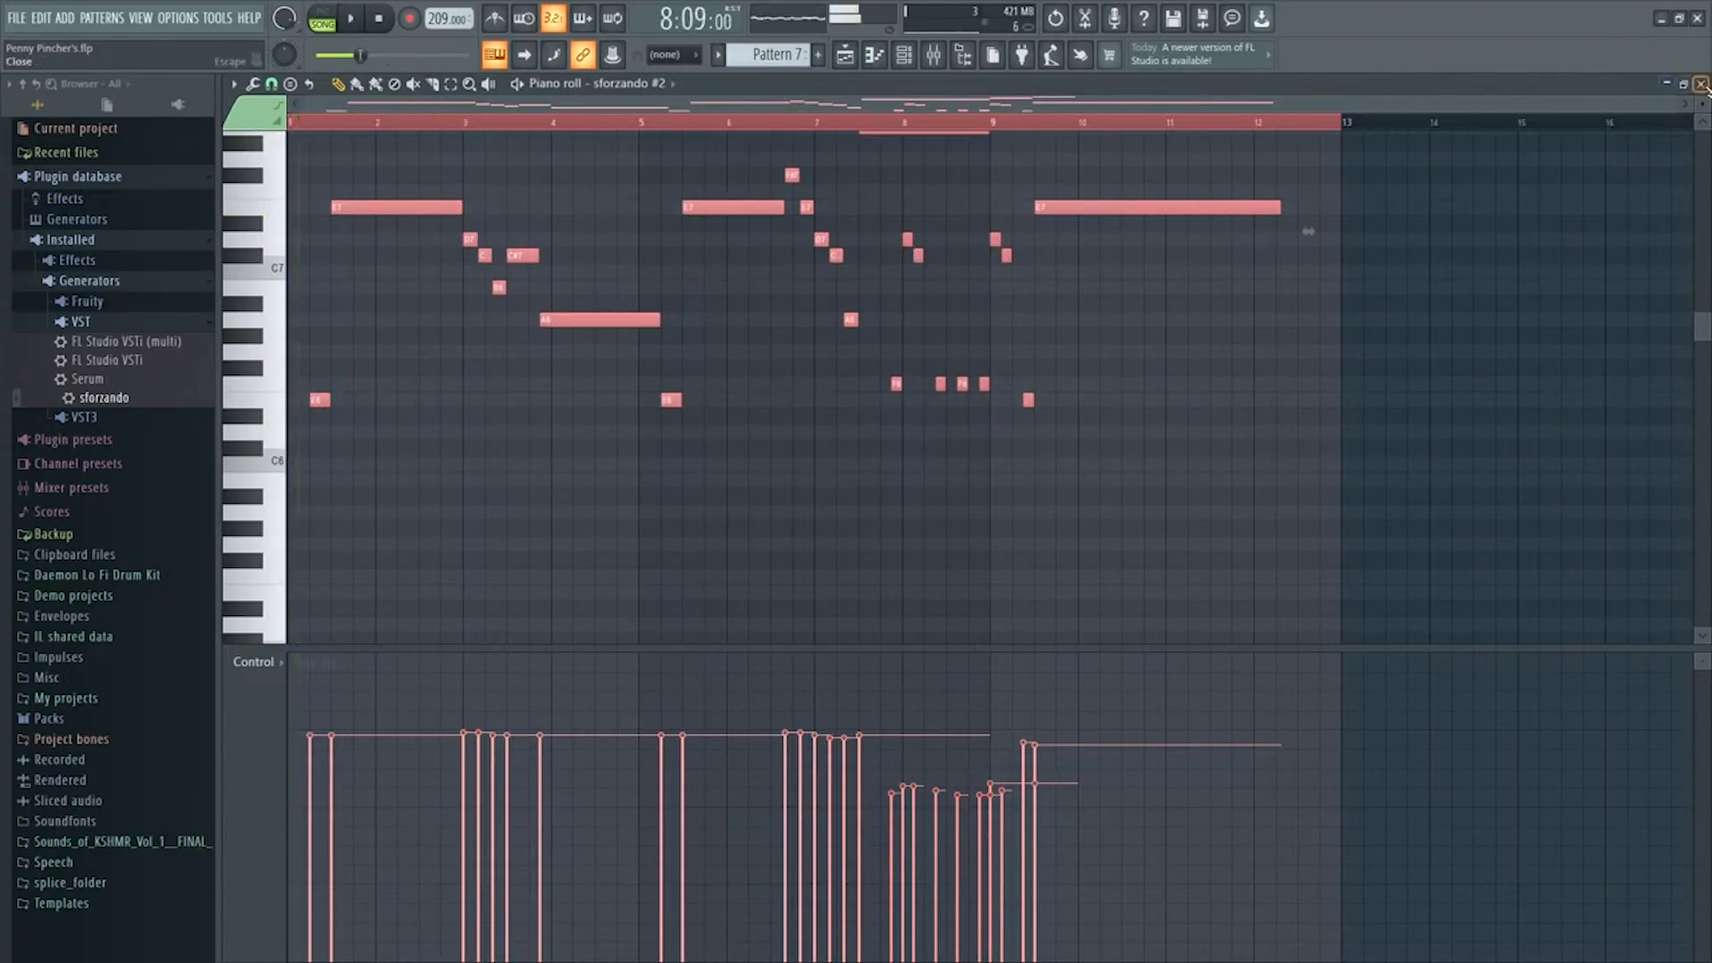
Remove the clip from Track 6 in the playlist, and play the arrangement with the Pattern 7 harmonica melody
click(1701, 85)
right_click(871, 396)
key(space)
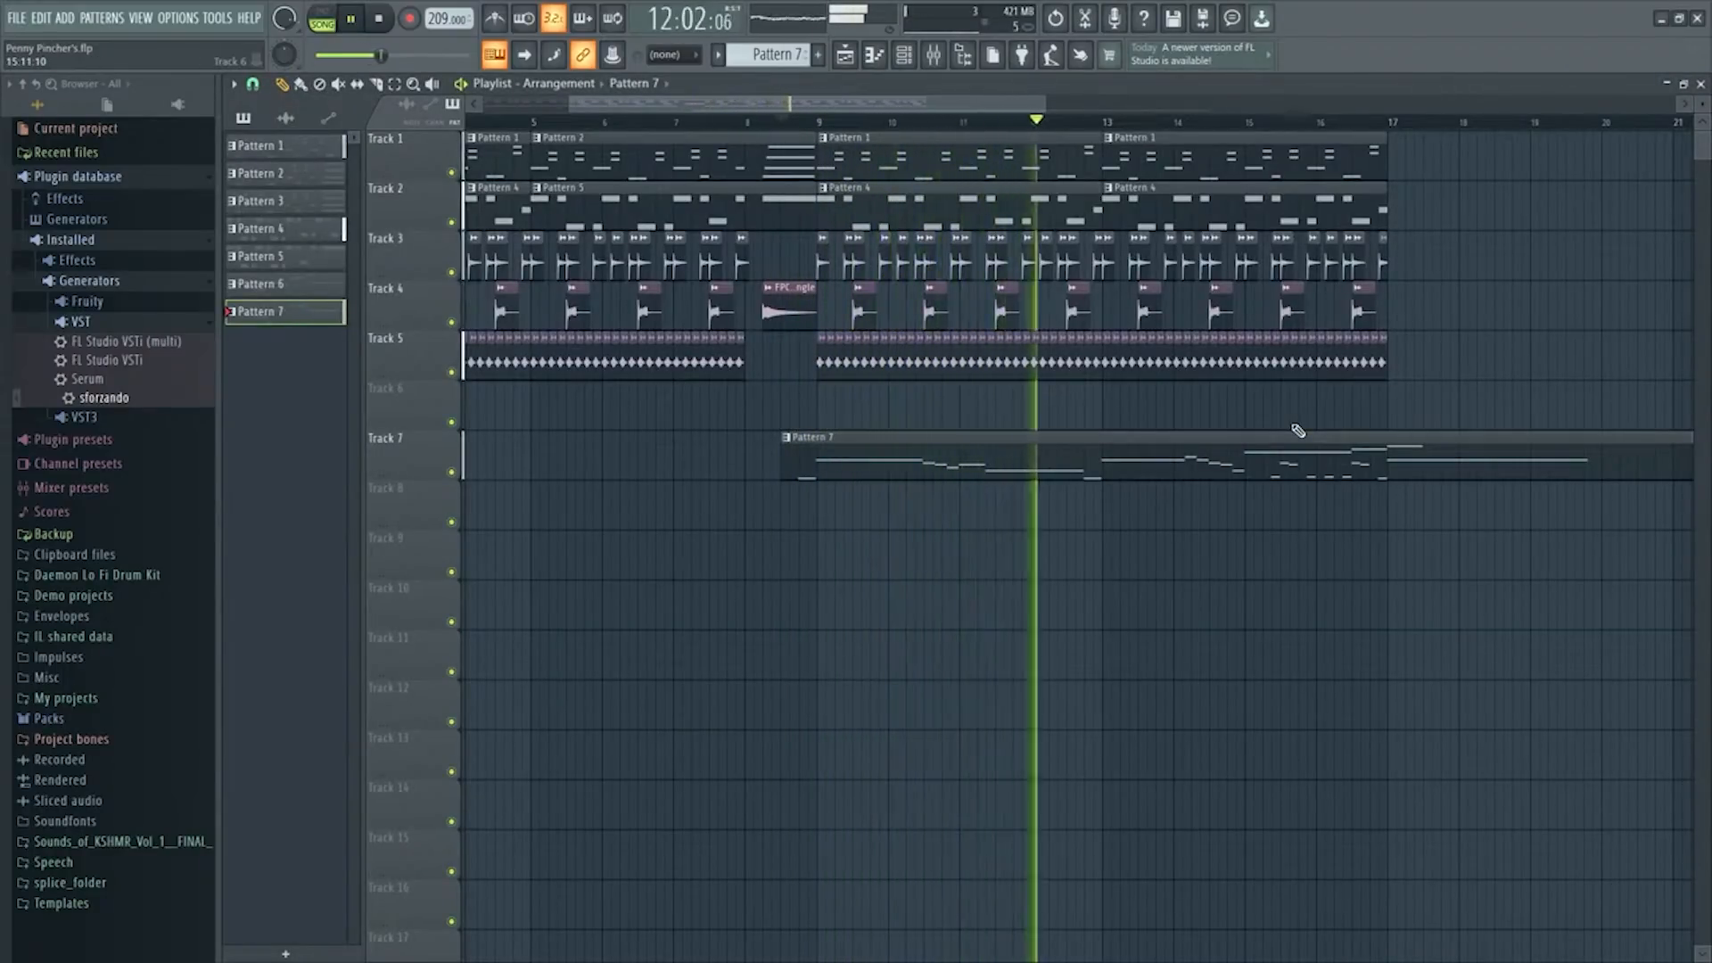
key(space)
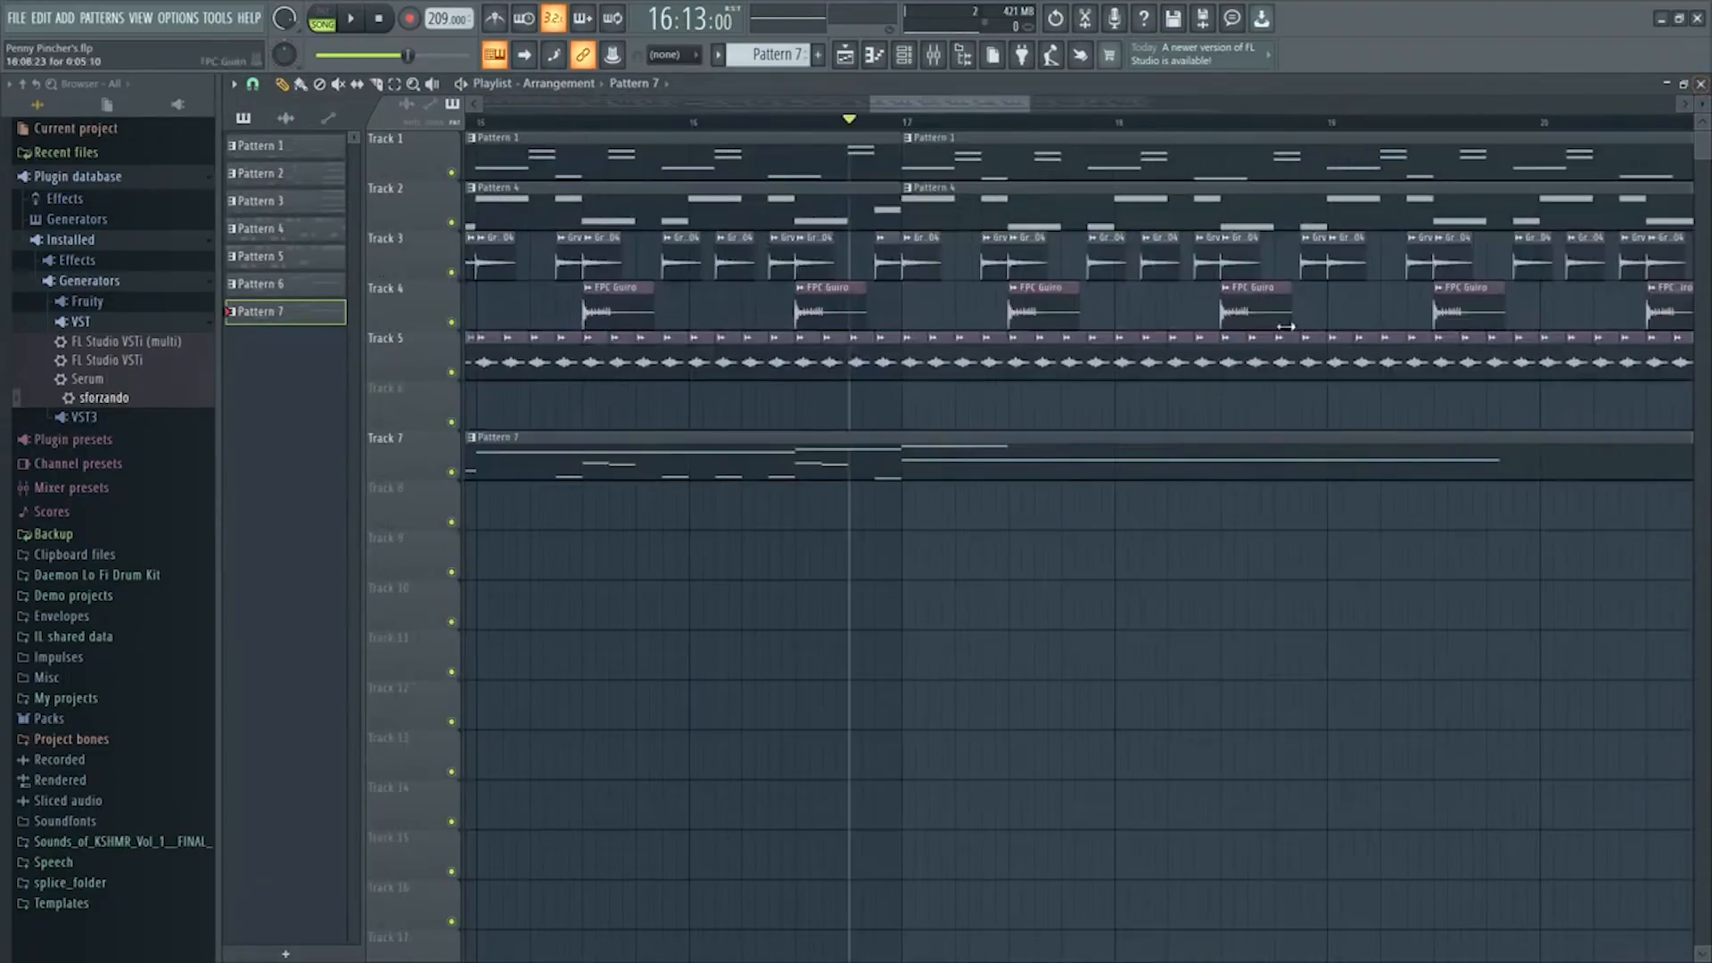
Delete the Pattern 1 clip starting at bar 17 on Track 1, and rearrange the clips that follow it
drag(970, 105, 988, 107)
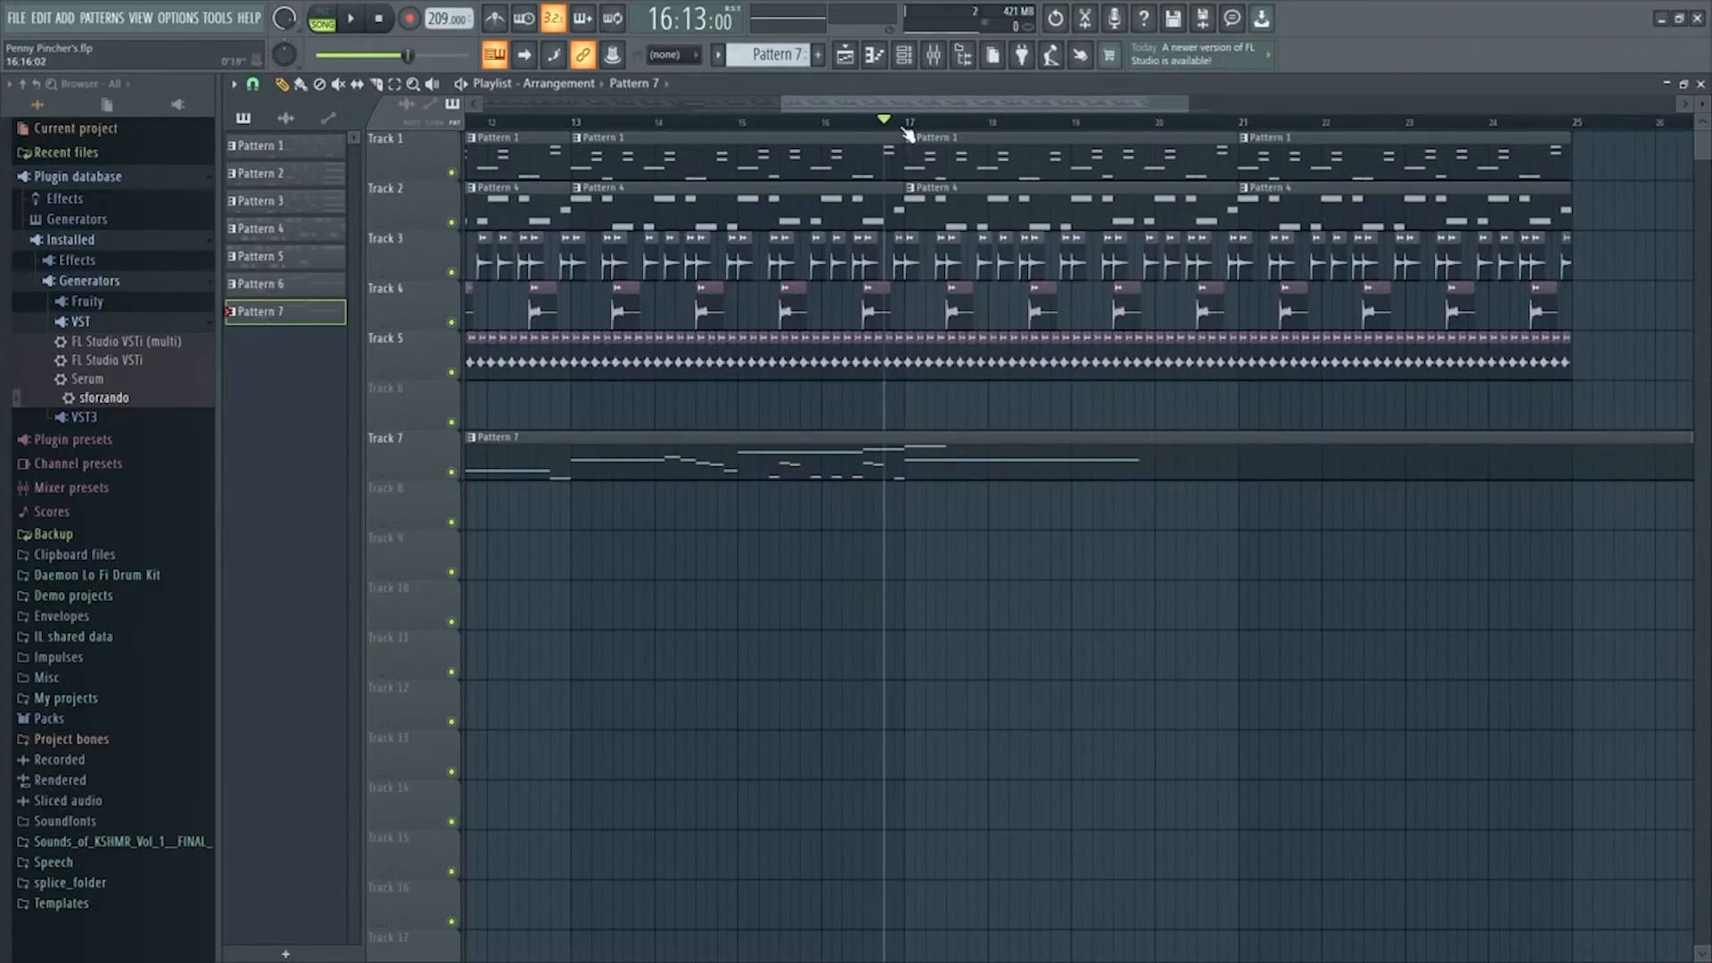
key(space)
right_click(1103, 166)
drag(1025, 147, 1355, 150)
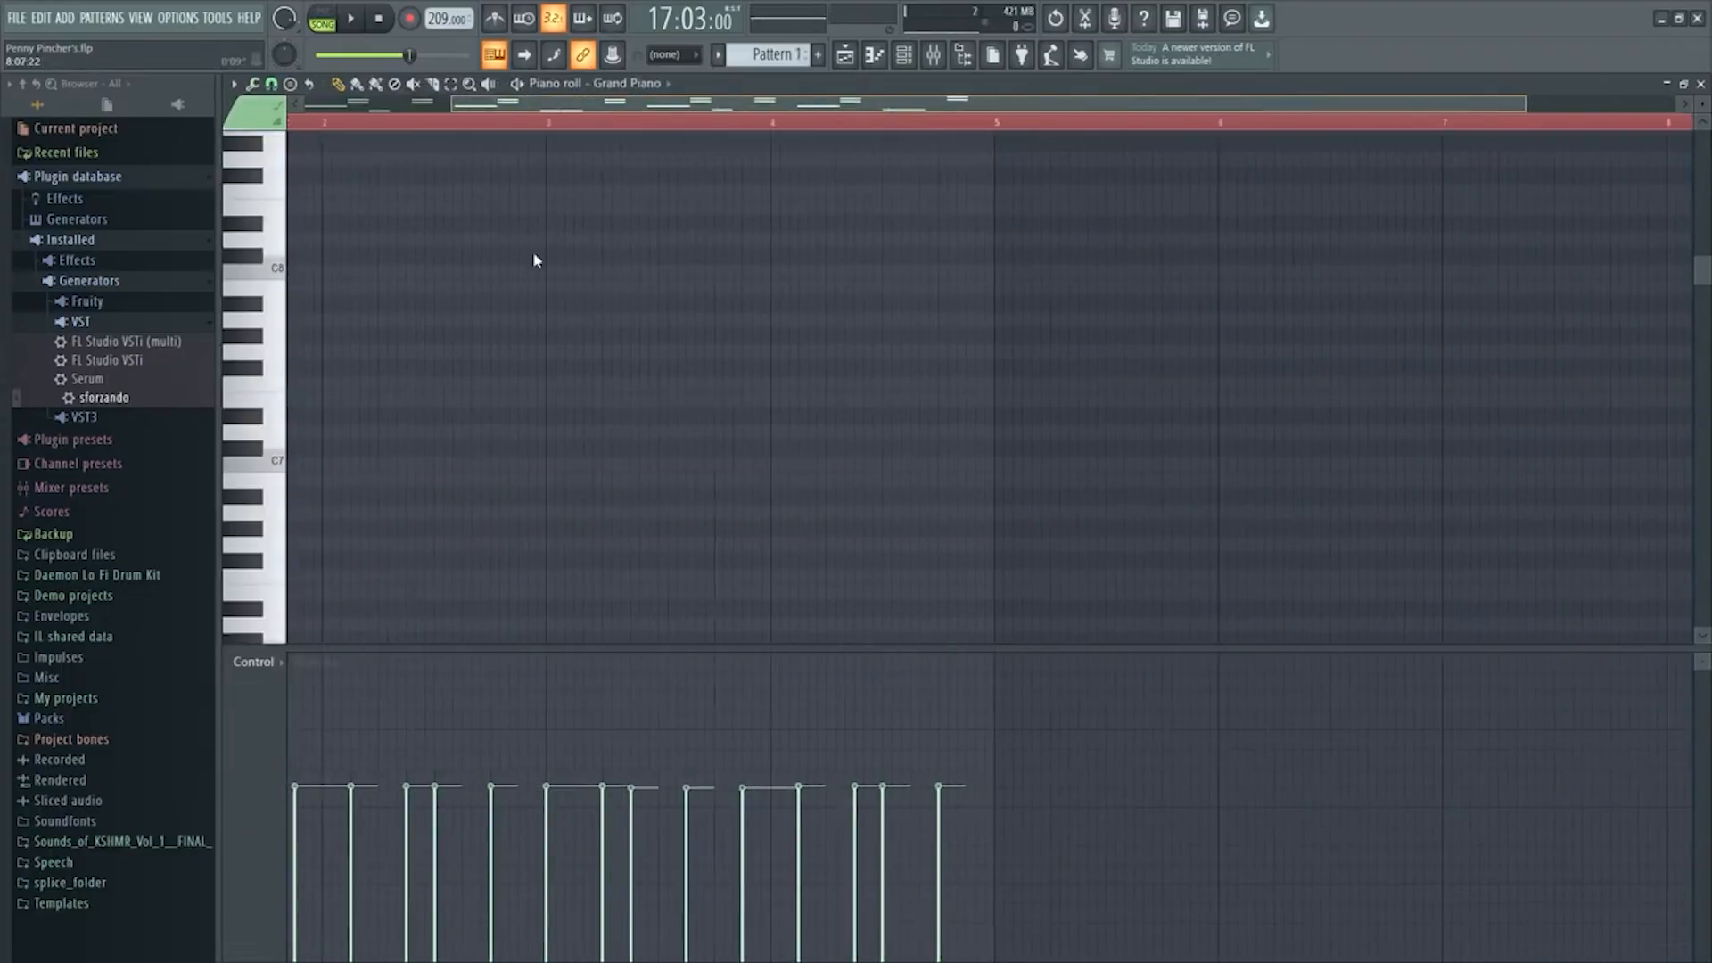
Extend the Grand Piano part with new notes through bars 5 to 7, ending with an A4 just before bar 8
scroll(535, 252, down, 10)
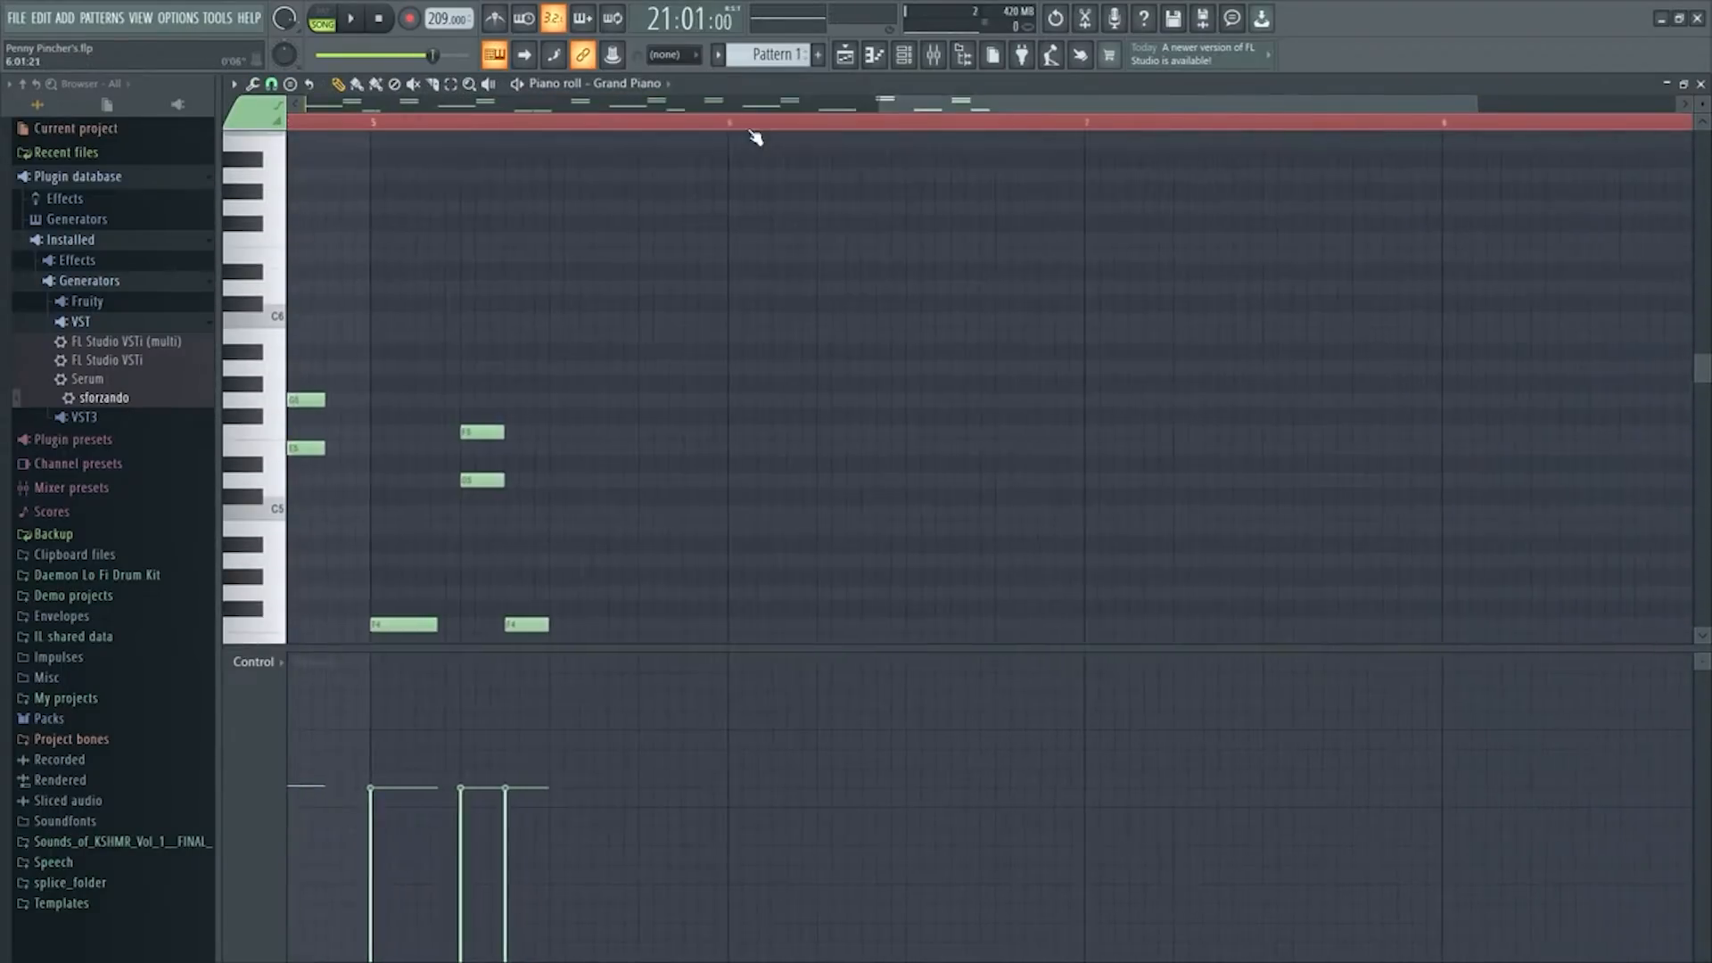
scroll(748, 196, down, 3)
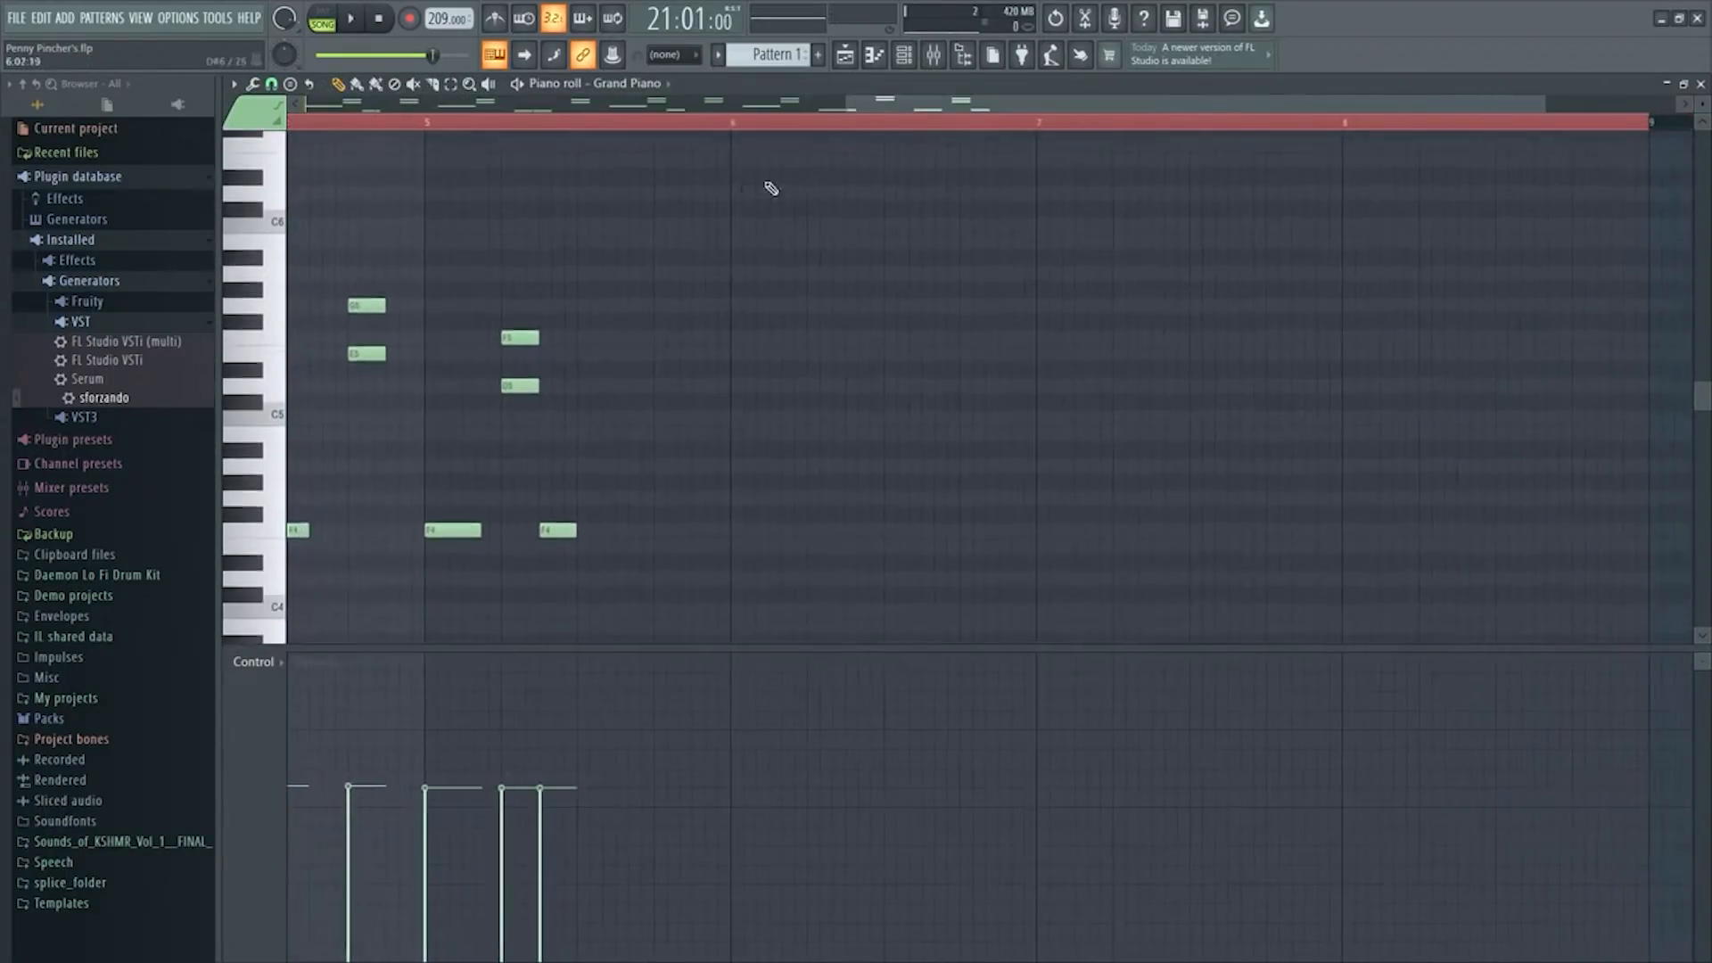
drag(956, 107, 805, 108)
scroll(810, 252, down, 2)
scroll(892, 373, up, 1)
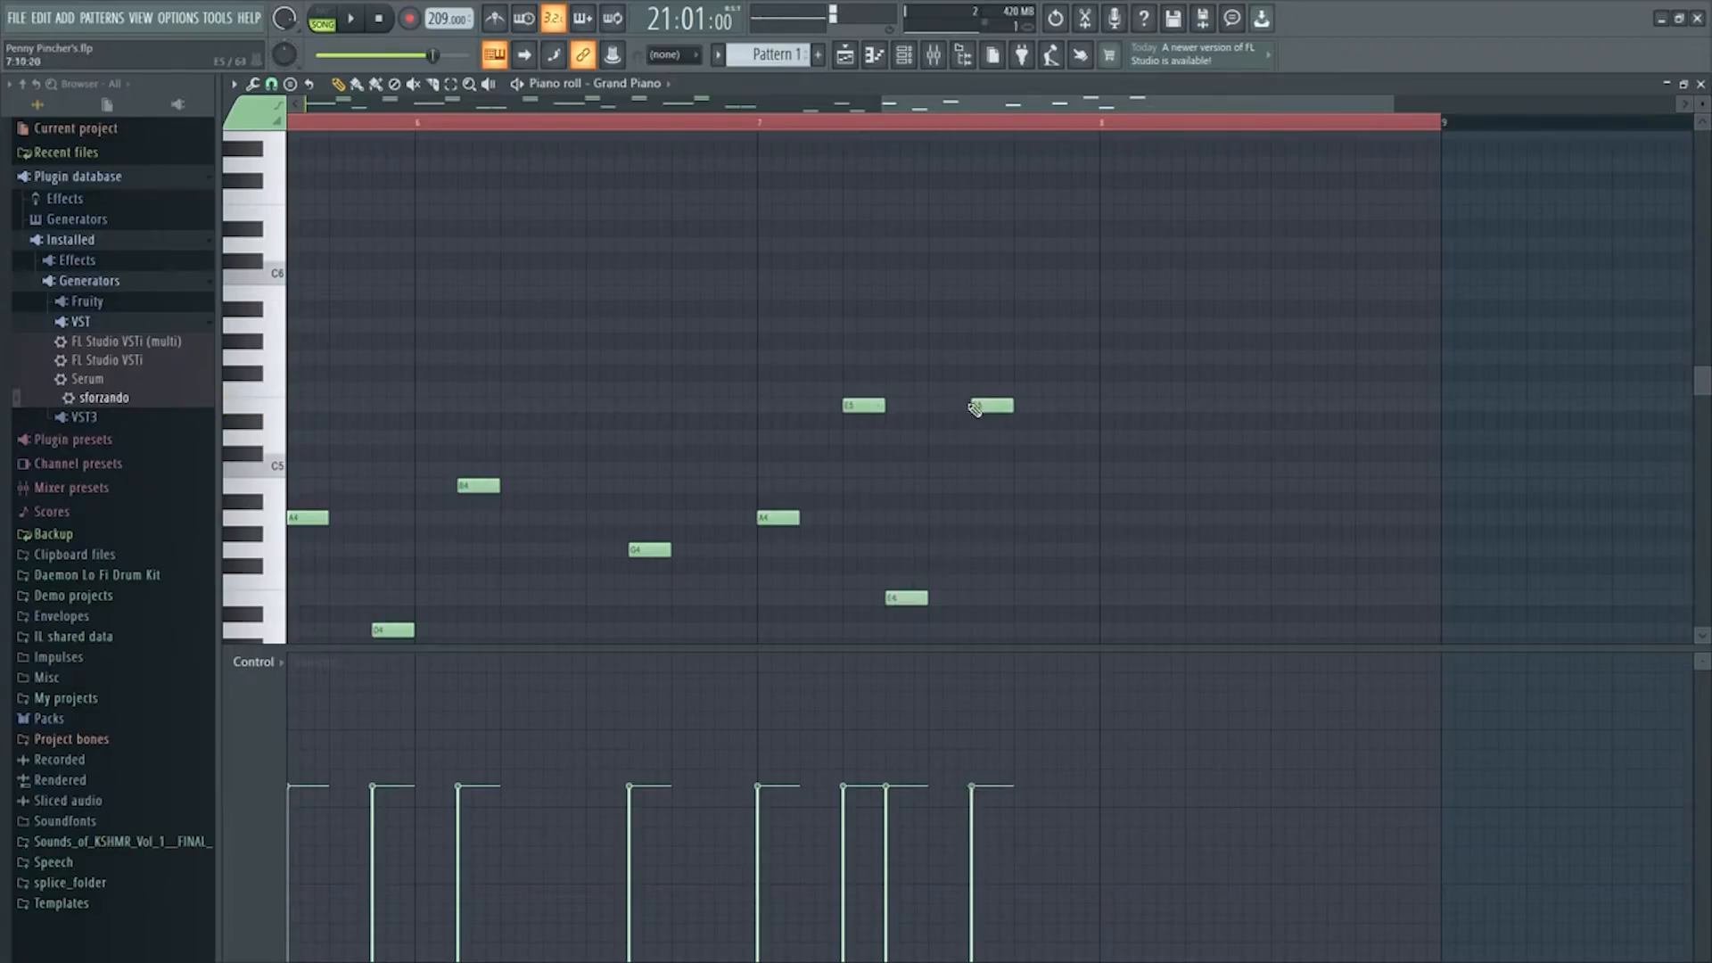
drag(1062, 580, 1059, 506)
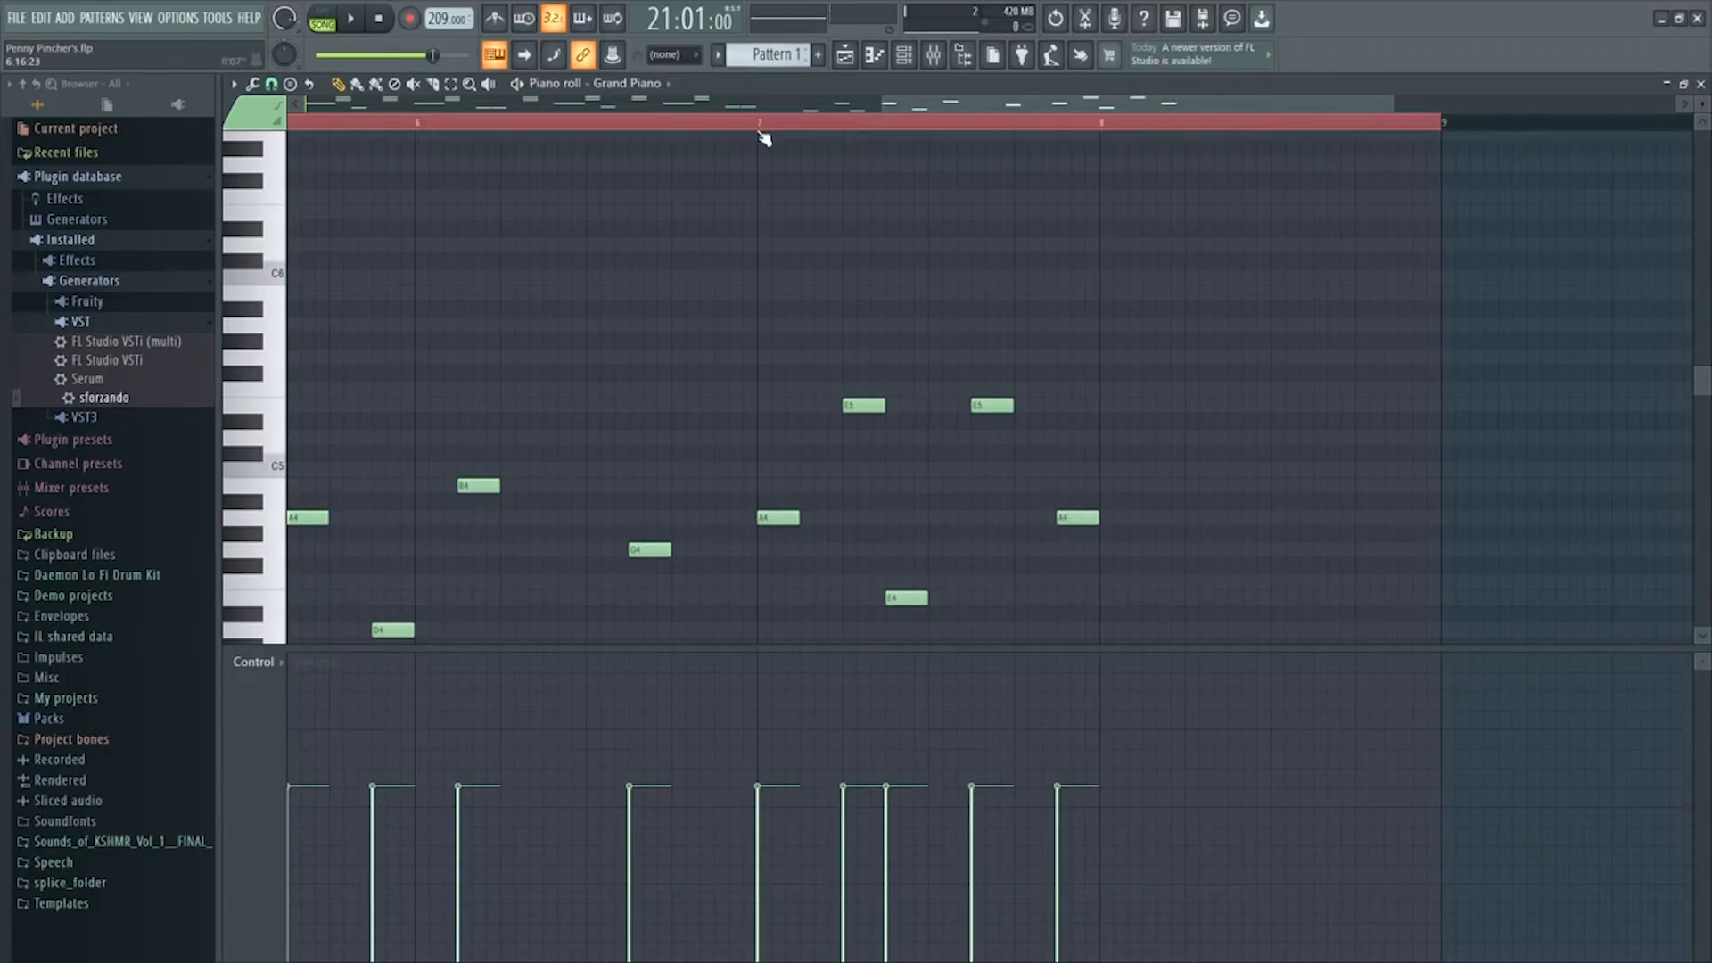
Complete the Grand Piano chords in bars 5 to 7, adding C#5 under the two E5 notes in bar 7, and check them by playback
scroll(758, 132, up, 2)
drag(968, 108, 988, 110)
scroll(986, 126, down, 3)
scroll(1035, 143, up, 2)
scroll(1105, 144, up, 2)
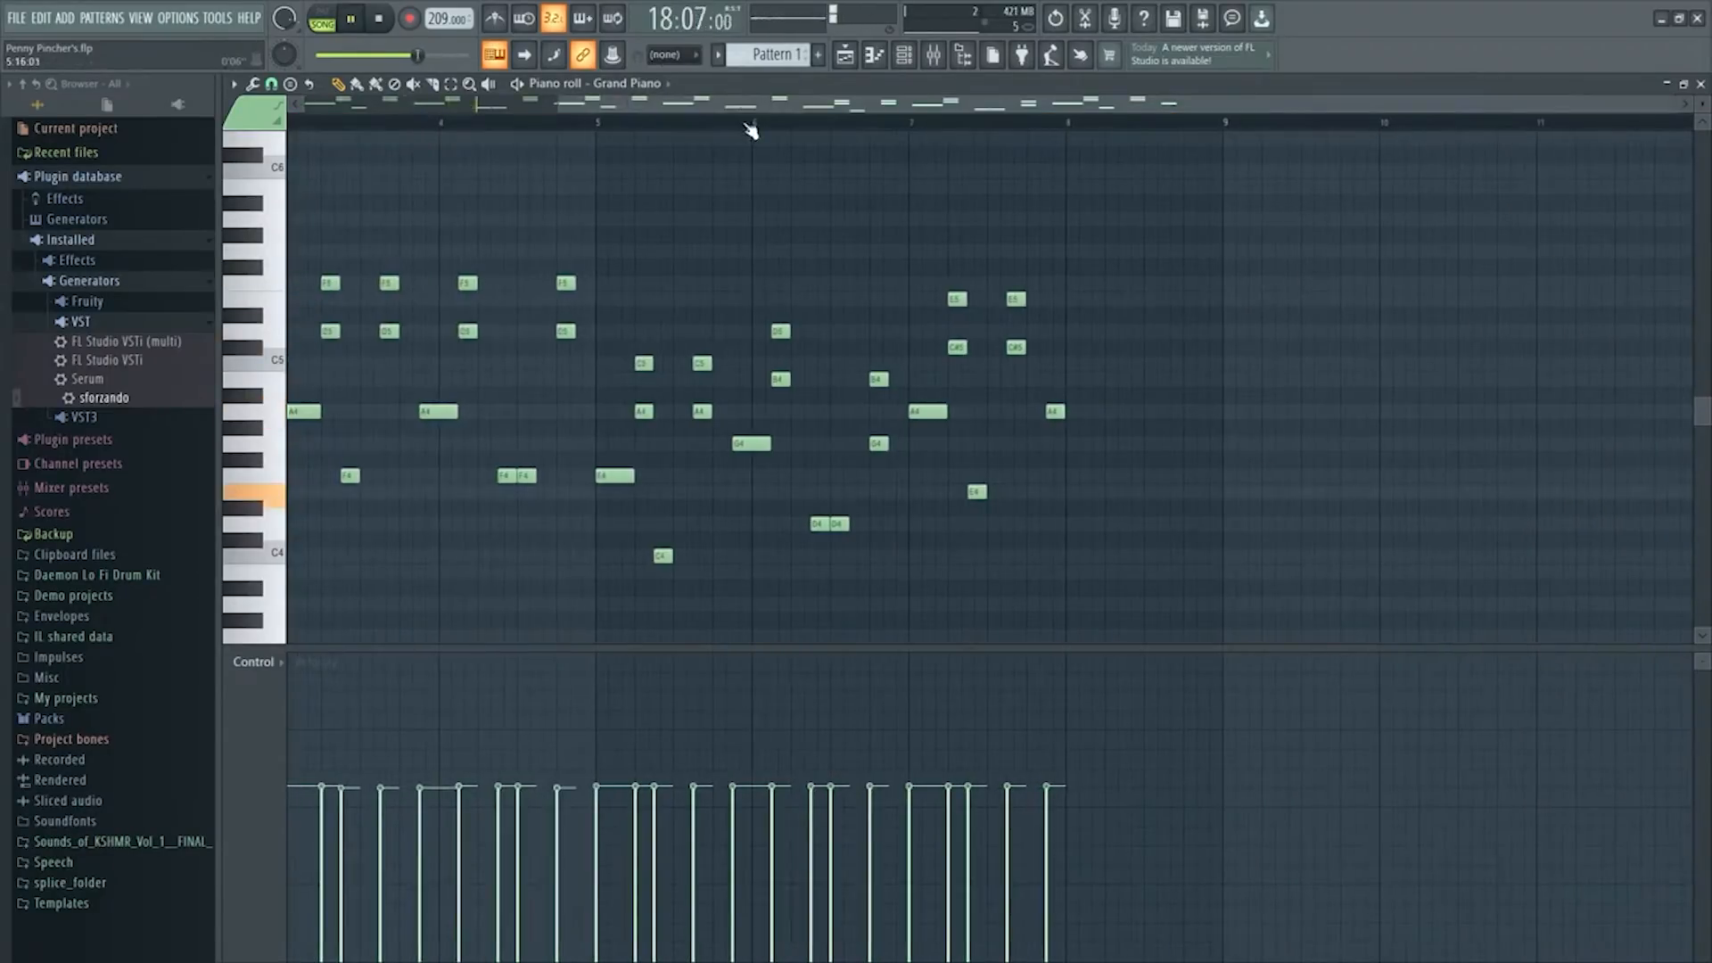
drag(856, 108, 961, 157)
key(space)
scroll(1059, 135, up, 5)
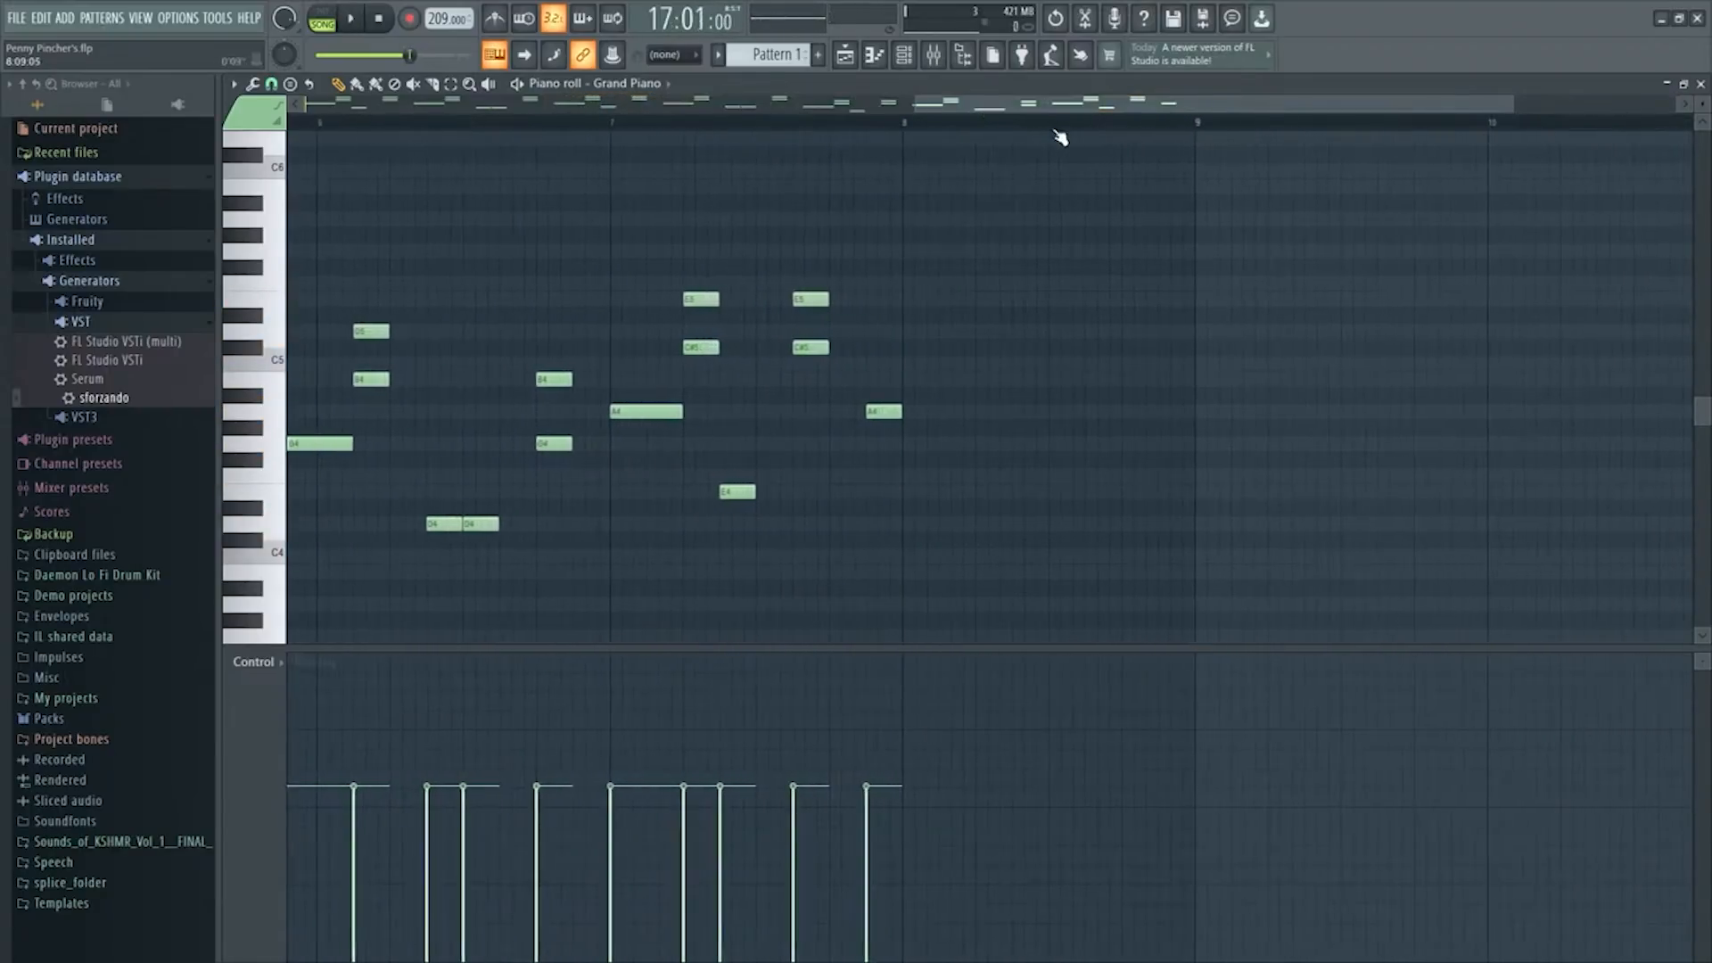
scroll(1060, 137, down, 5)
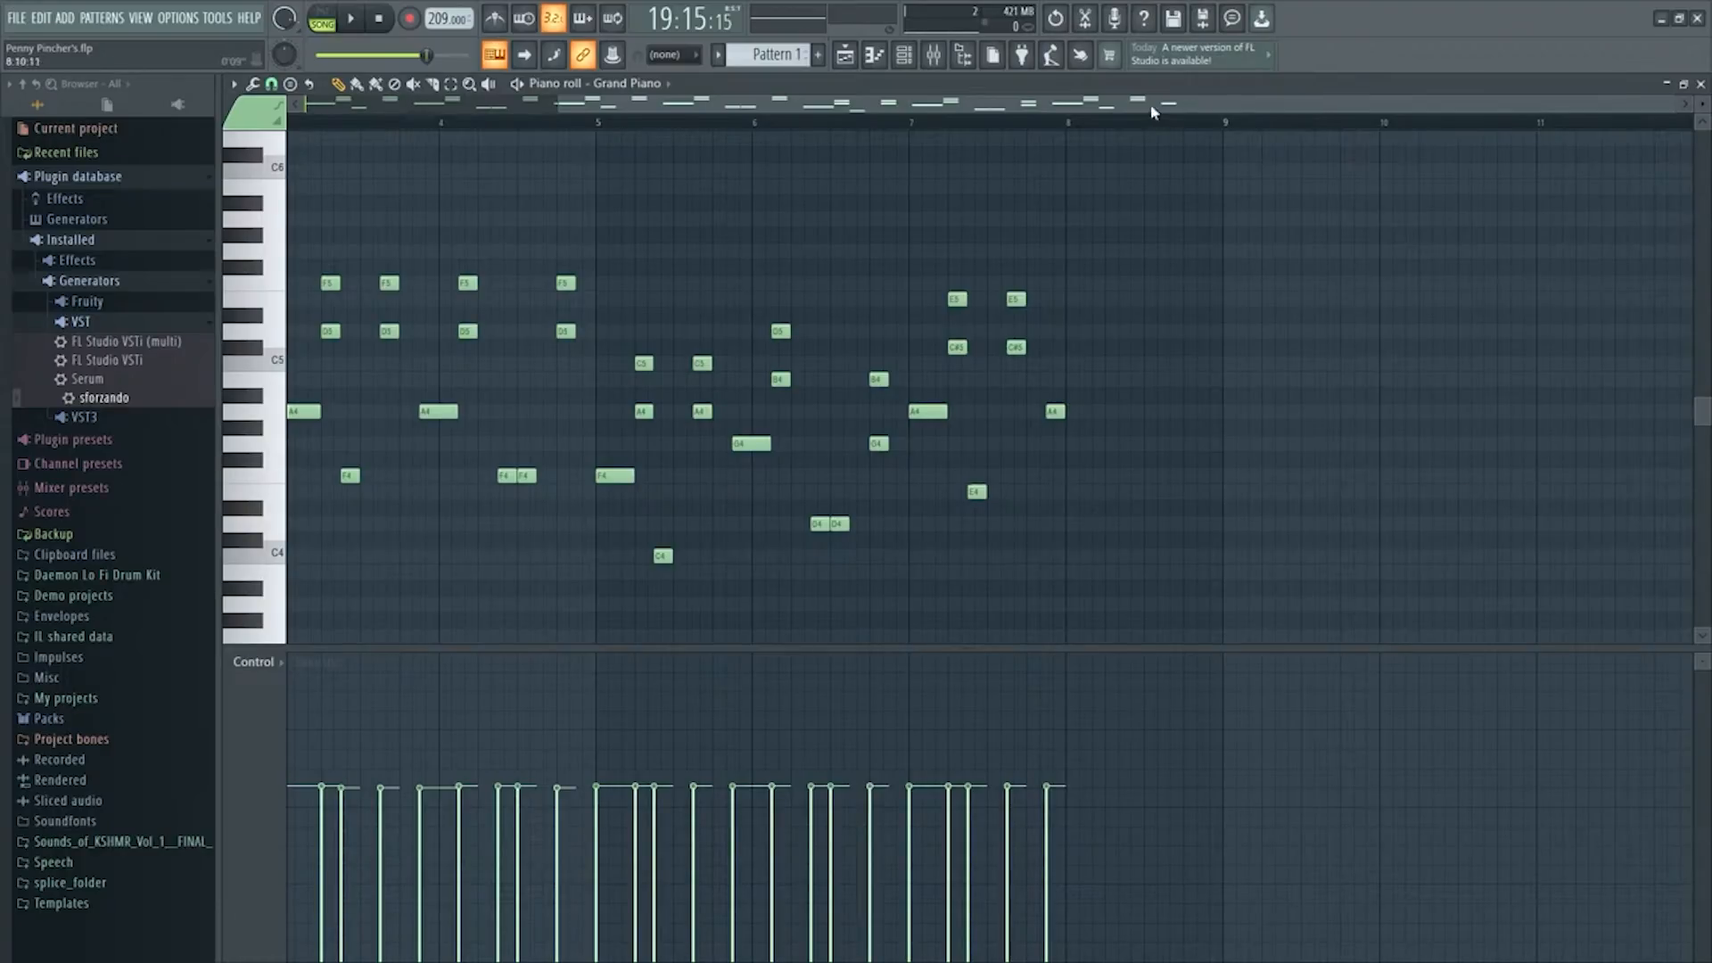
Play the arrangement from bar 5 to review the transition from Pattern 2 into Pattern 1 on Track 1
scroll(1154, 113, up, 4)
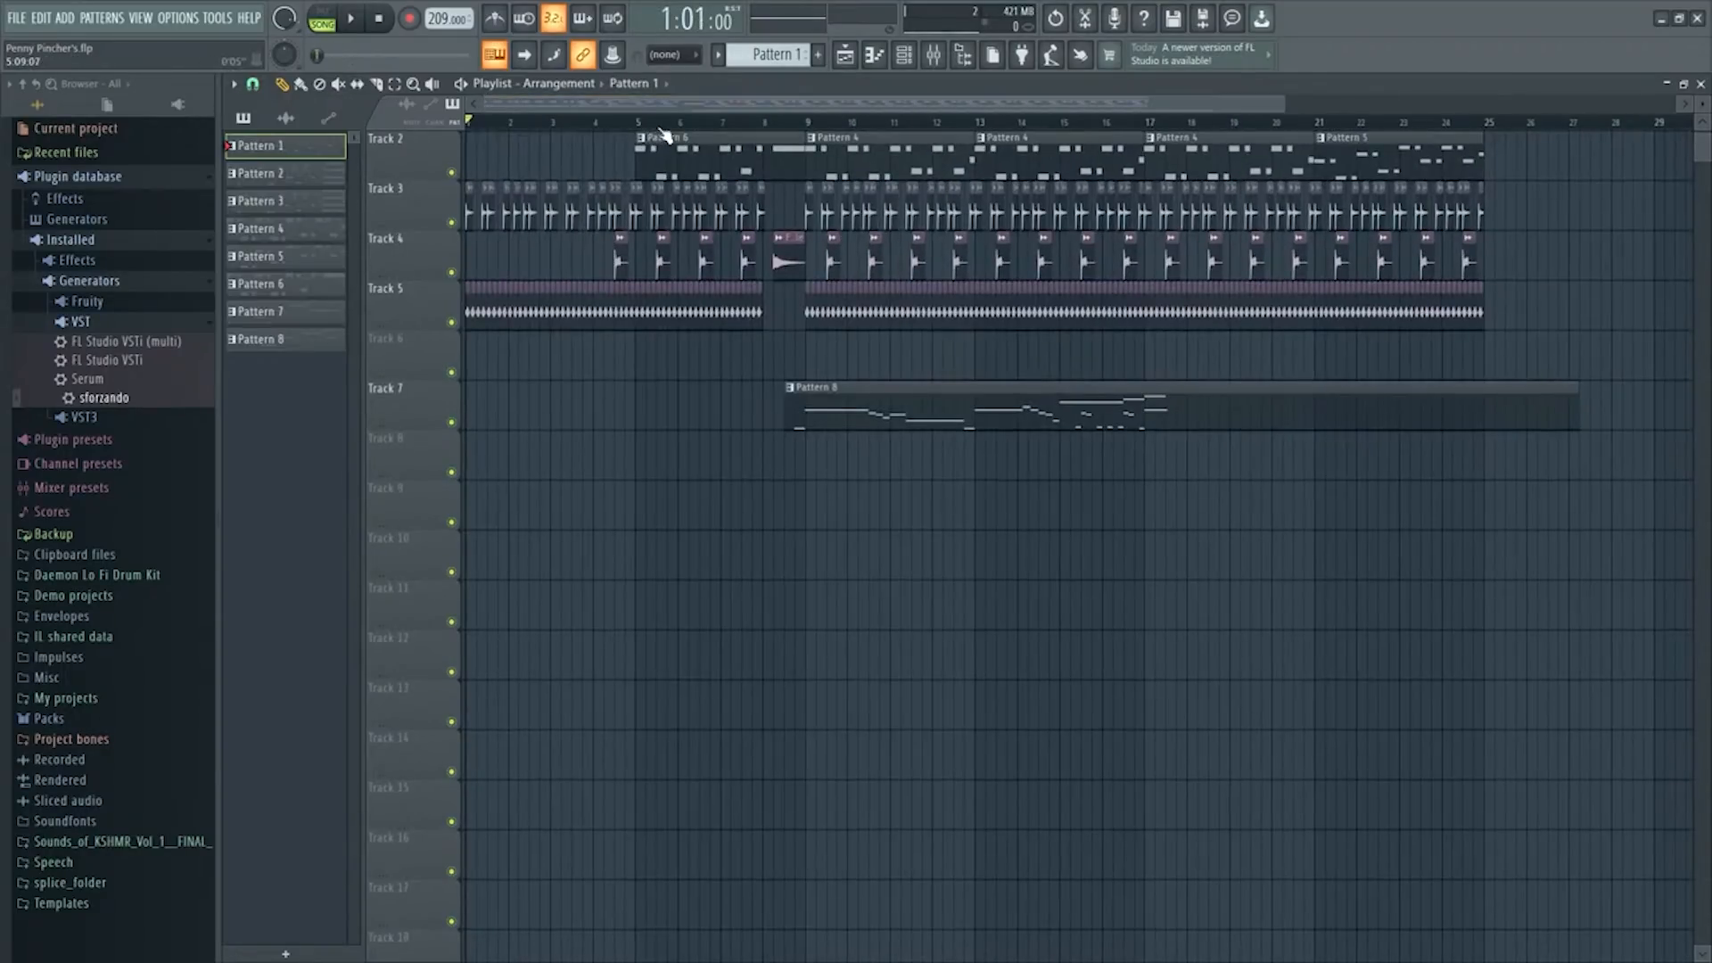
click(626, 127)
key(space)
scroll(824, 128, up, 5)
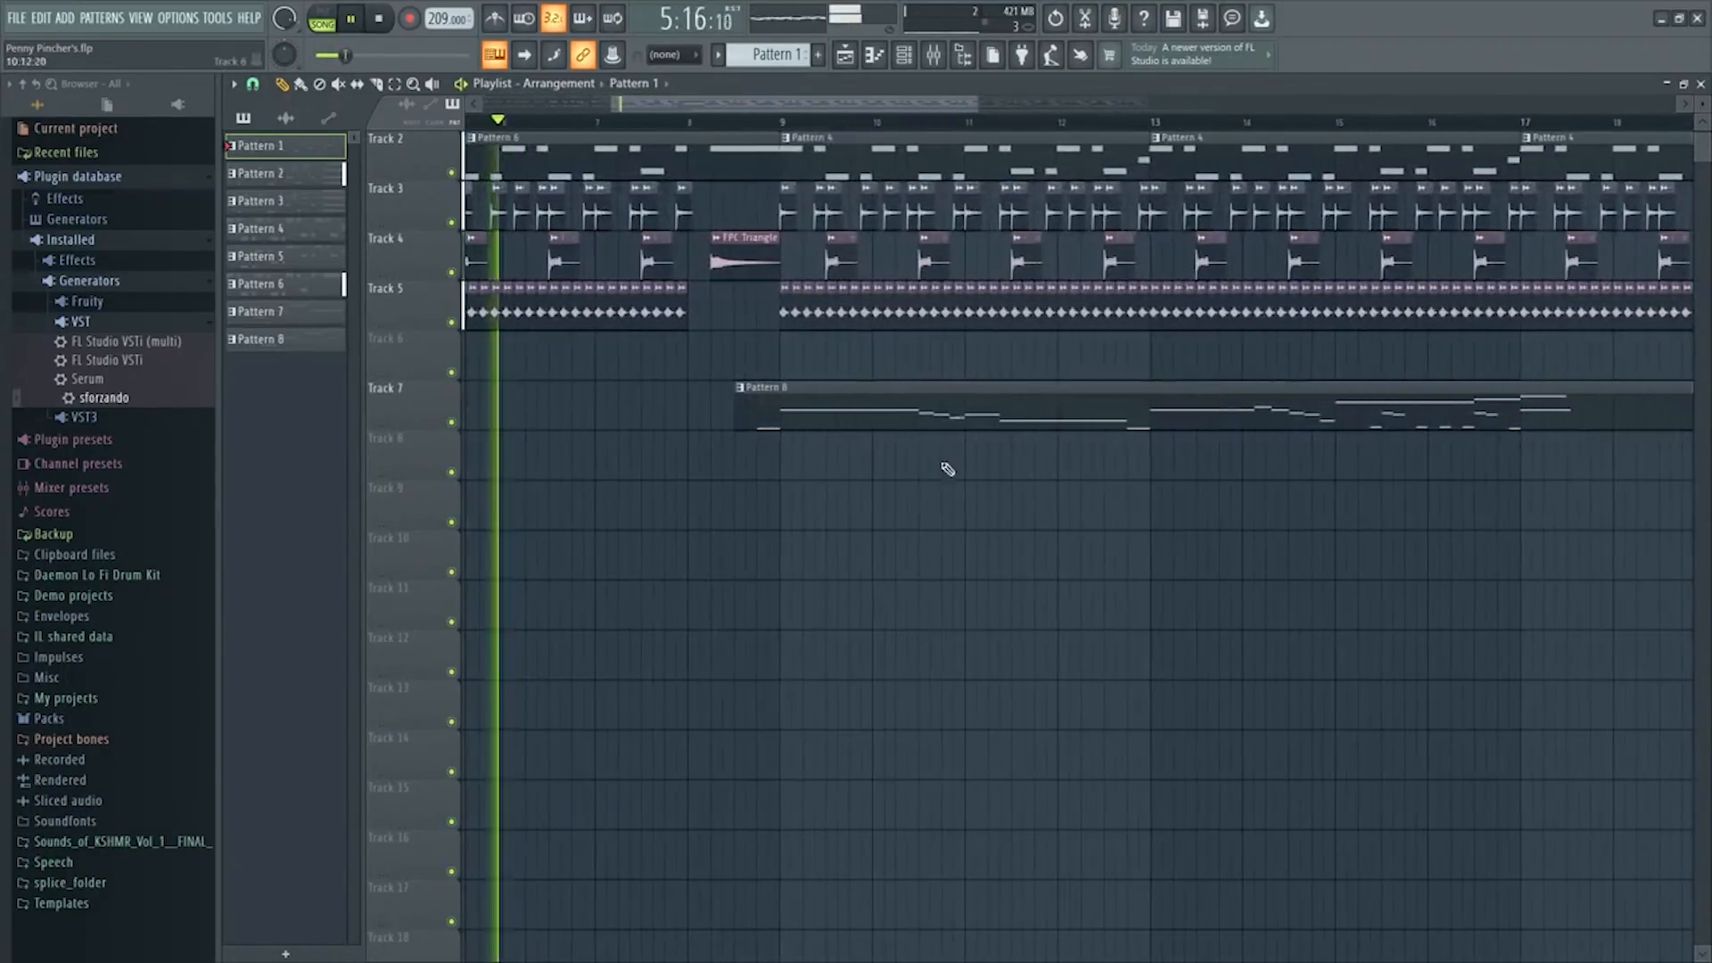
scroll(918, 393, up, 1)
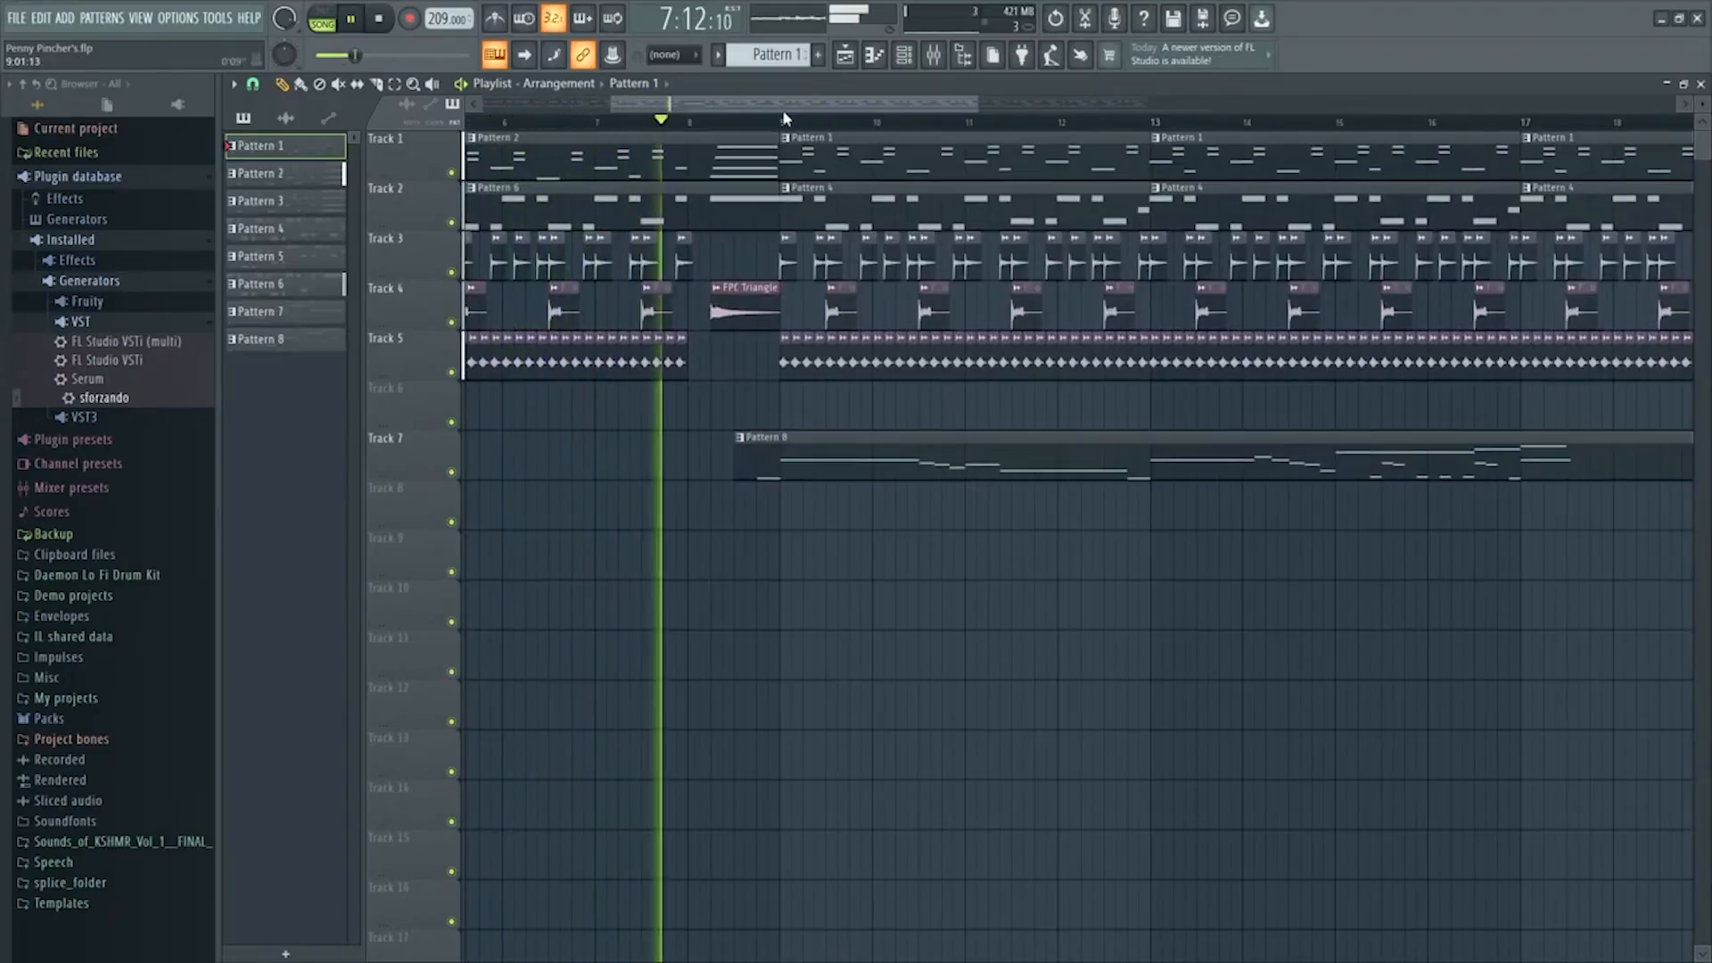
key(space)
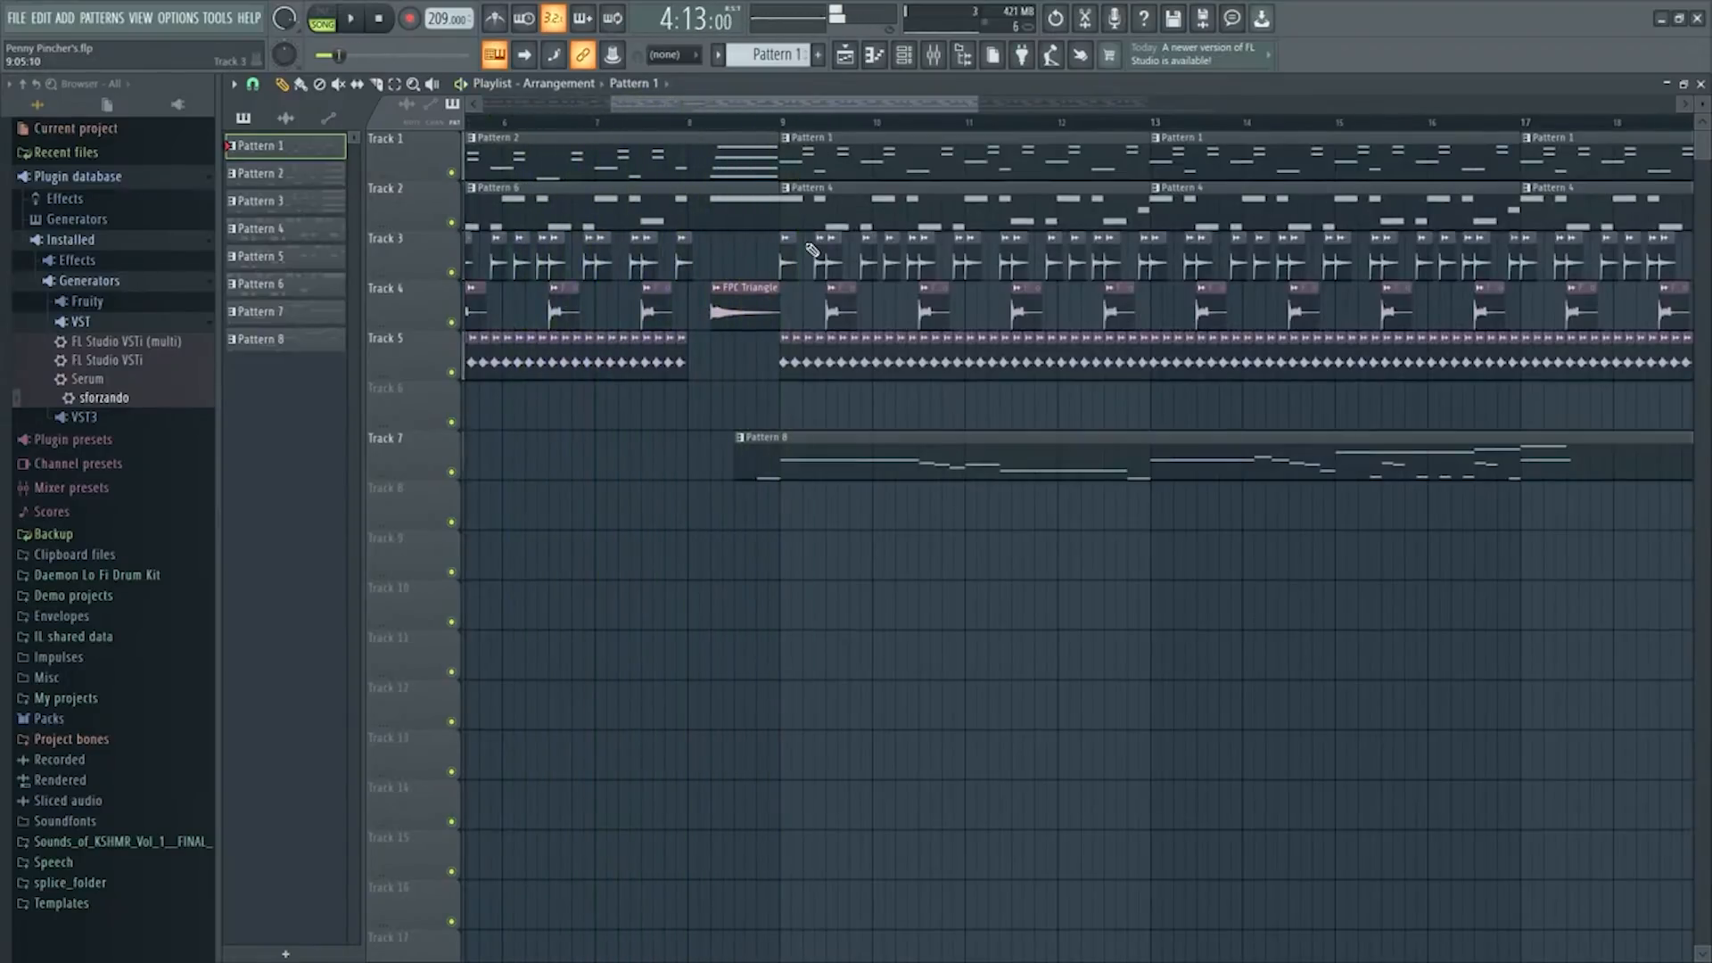
key(space)
key(space)
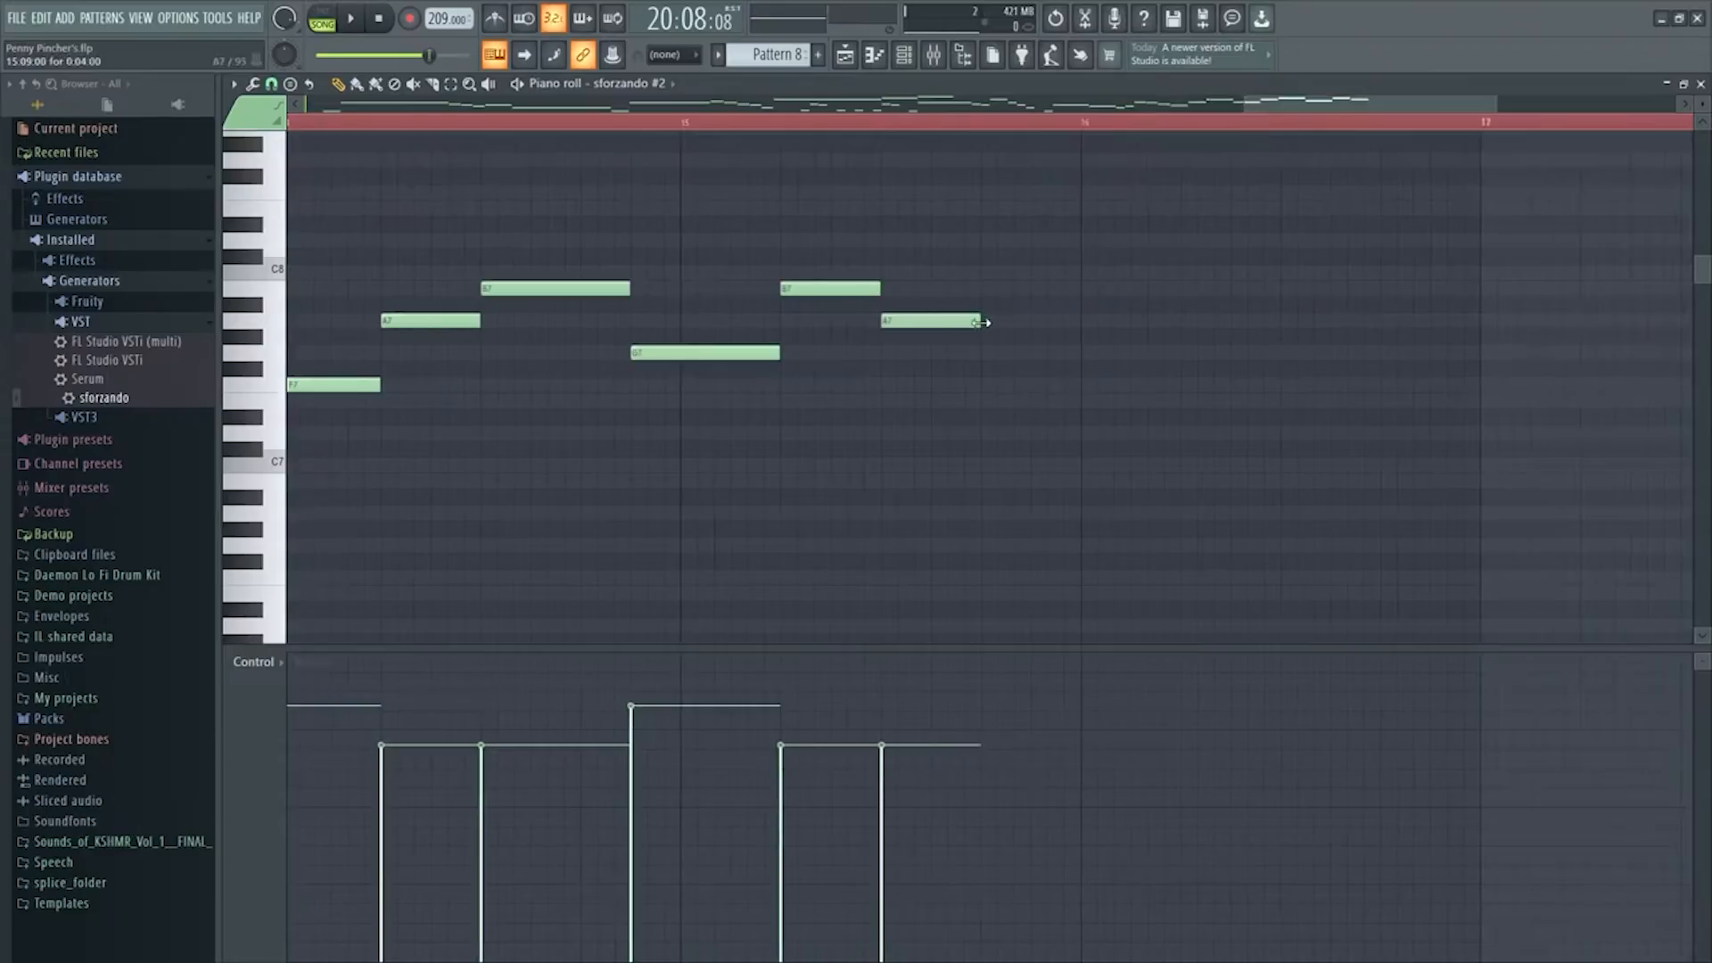
Lengthen the last A7 note in Pattern 8 to about a quarter into bar 16, and check it by playback
mouse_move(982, 323)
mouse_down()
mouse_move(1197, 323)
mouse_move(1178, 325)
mouse_up()
key(space)
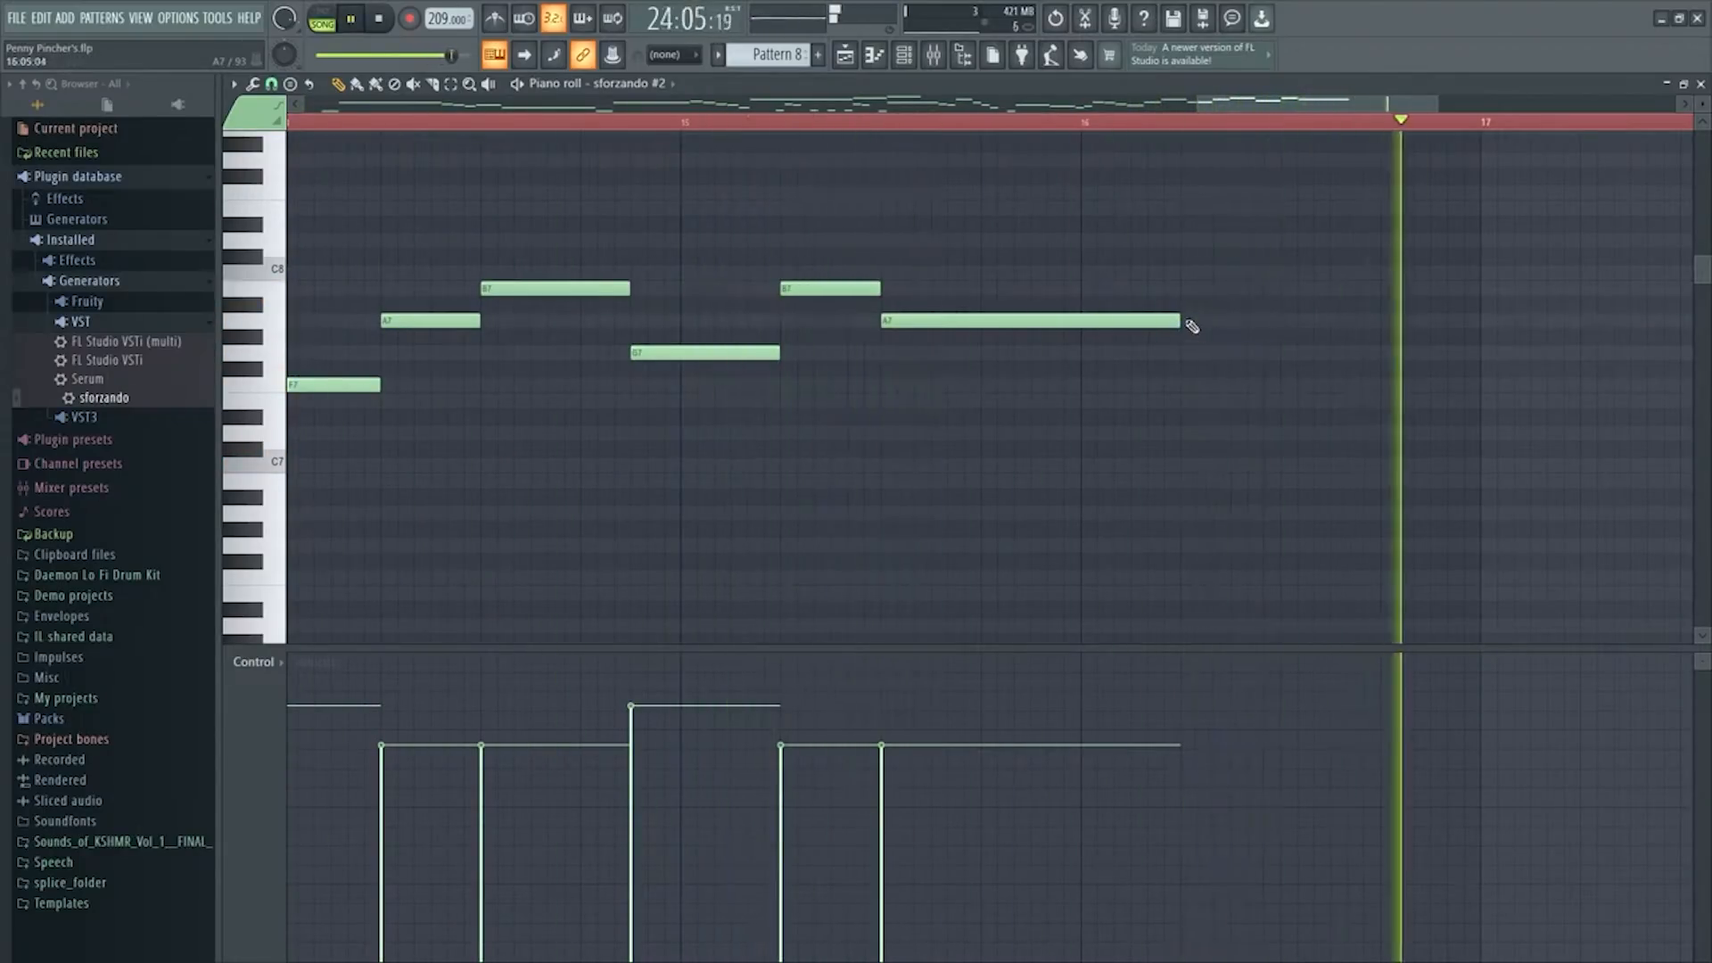
key(space)
click(1700, 83)
Copy the FPC Triangle clip from bar 8 on Track 4 to bar 24 on Track 3, and play the ending
drag(1061, 103, 1039, 105)
scroll(1009, 130, down, 6)
scroll(1007, 130, down, 1)
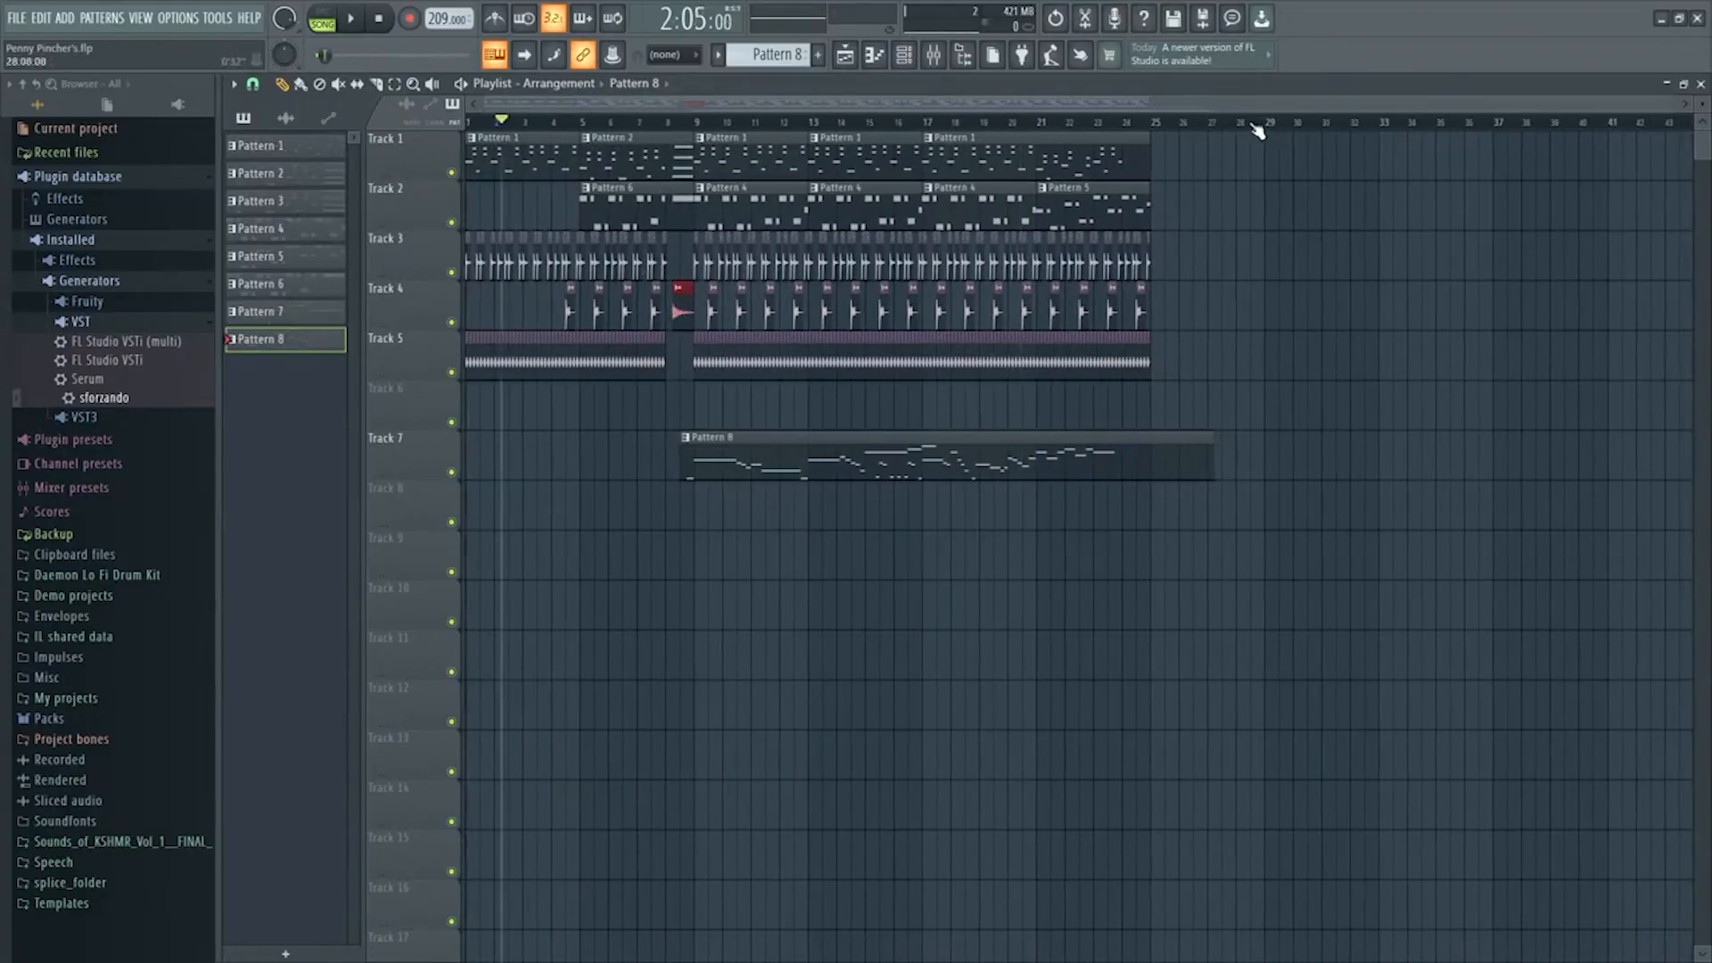
key(ctrl+c)
key(ctrl+v)
drag(483, 299, 1209, 300)
scroll(1159, 126, up, 3)
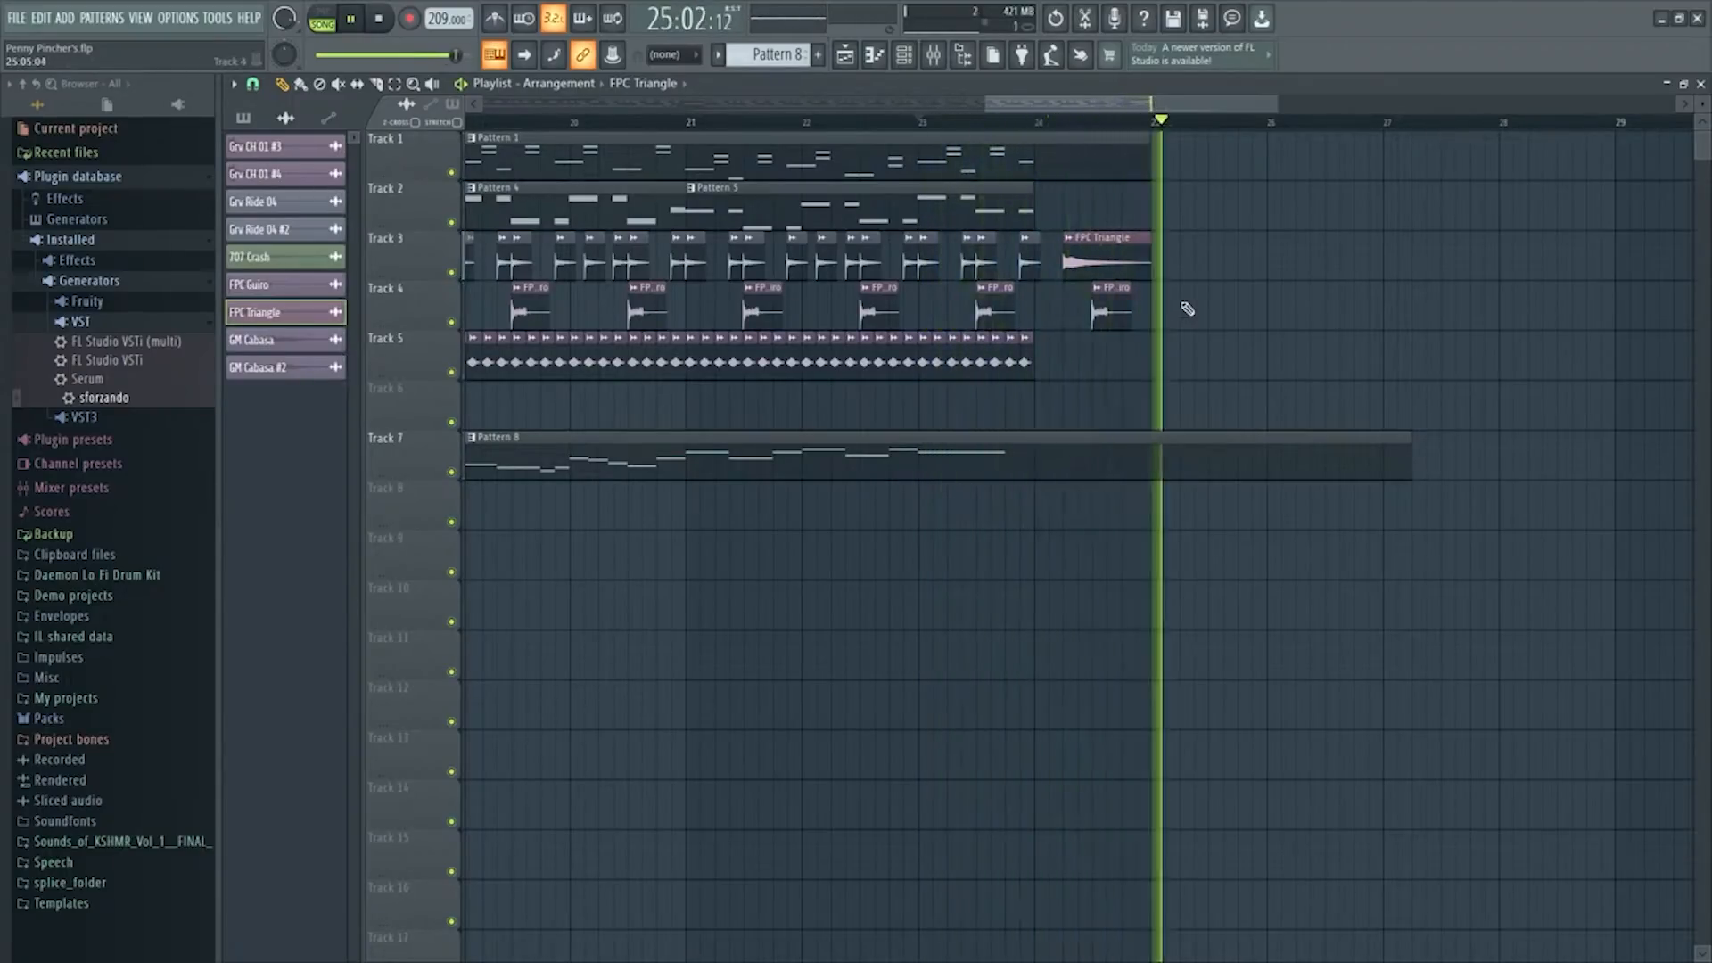
key(space)
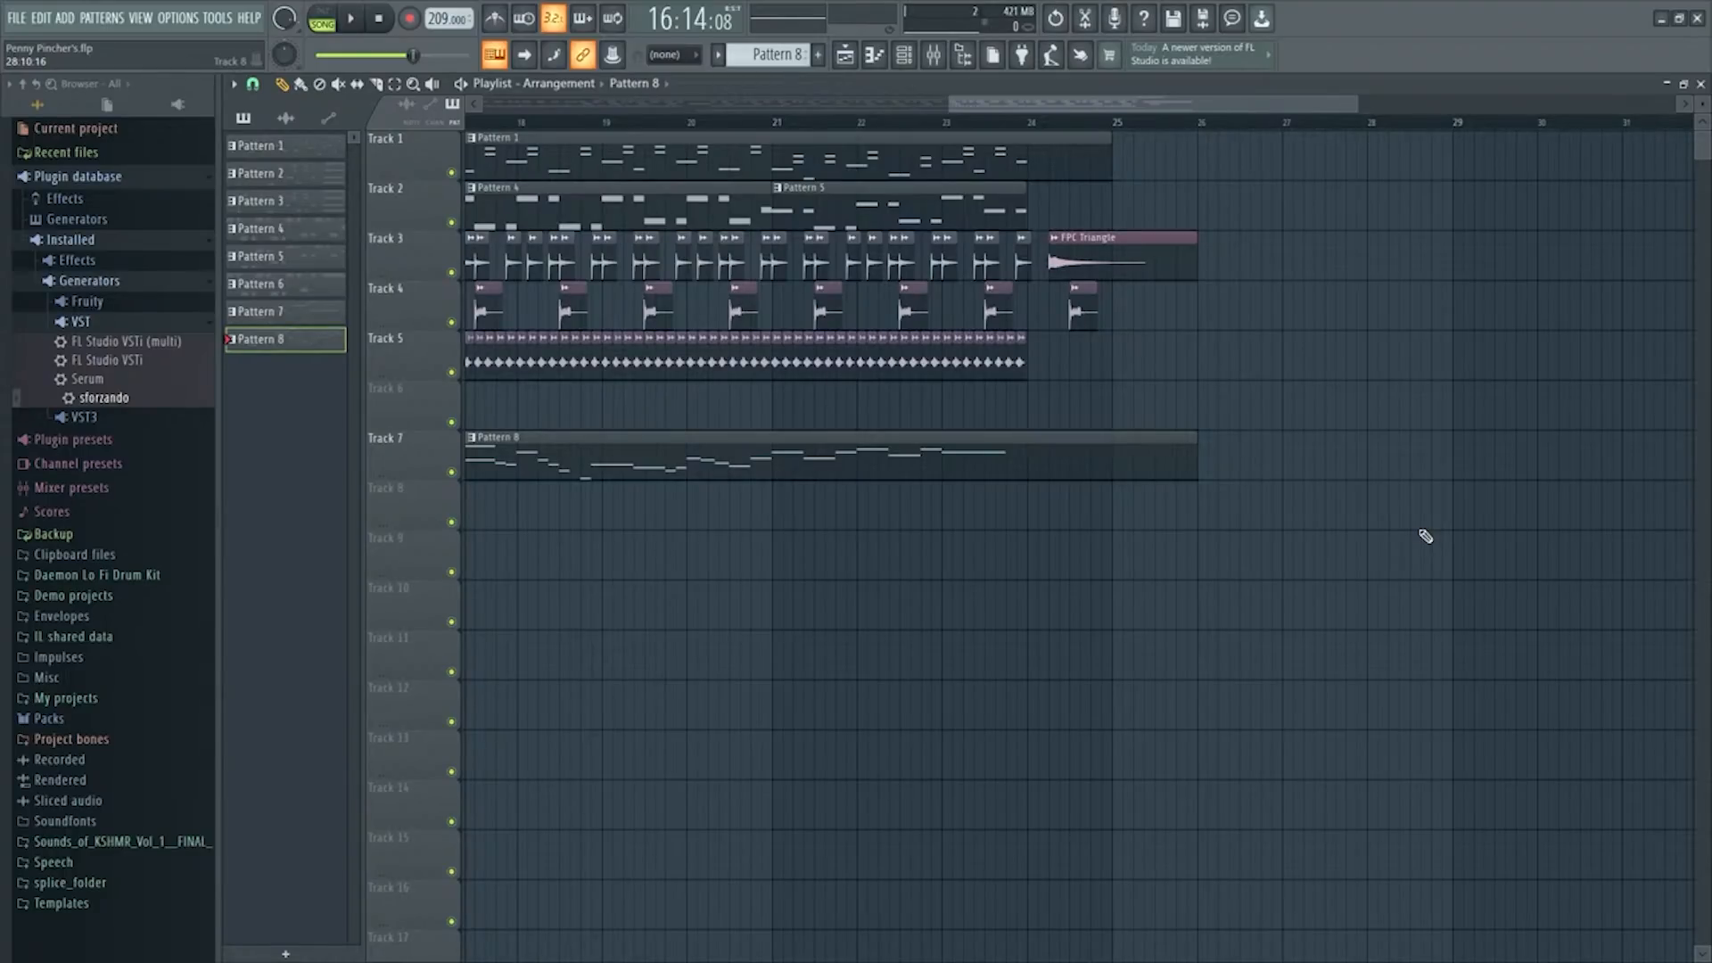
Play the arrangement again and review the whole layout of clips in the playlist
drag(1194, 104, 874, 107)
key(space)
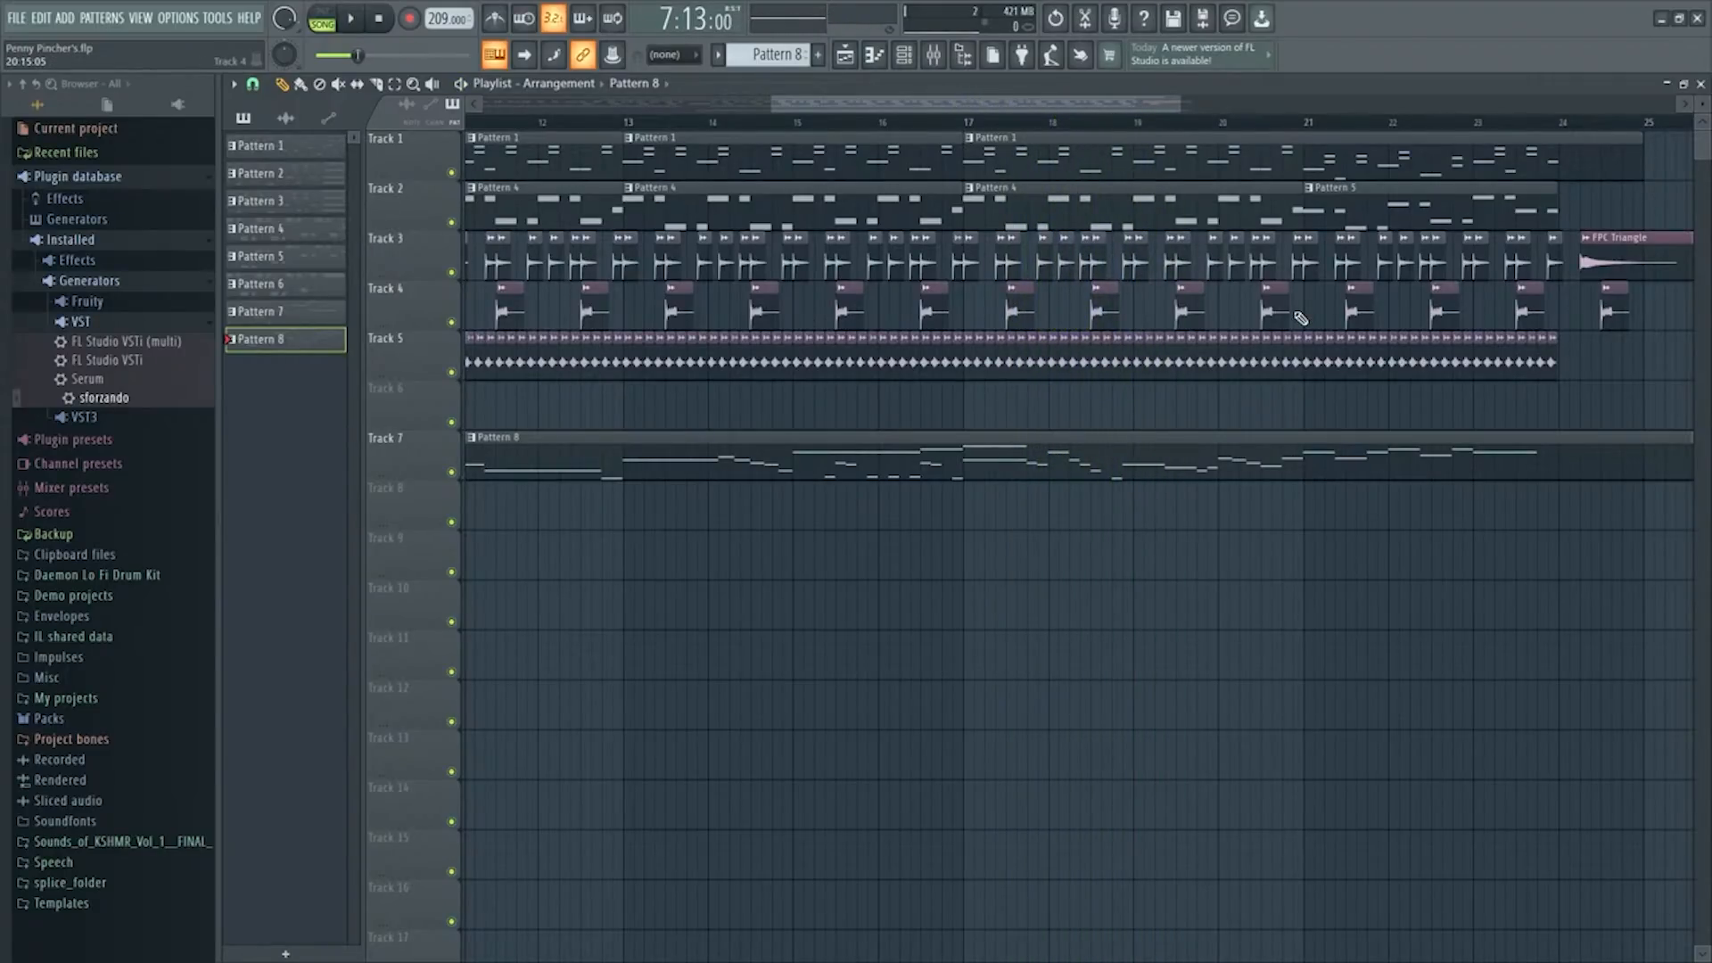
scroll(1021, 130, down, 3)
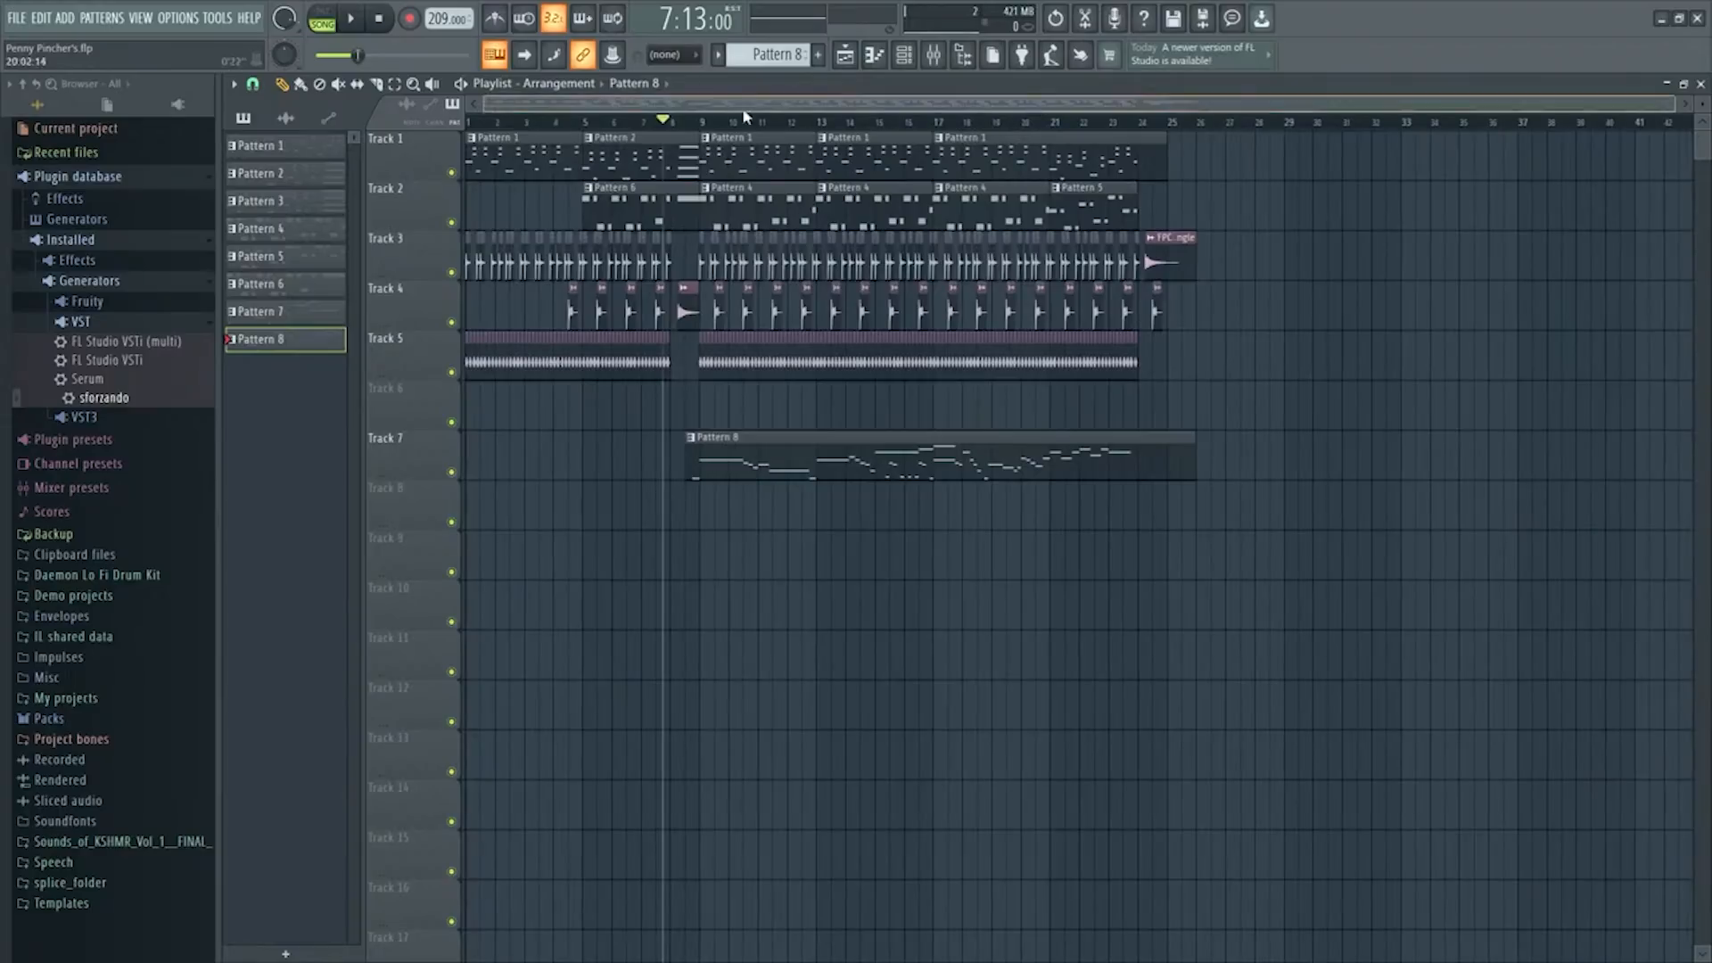